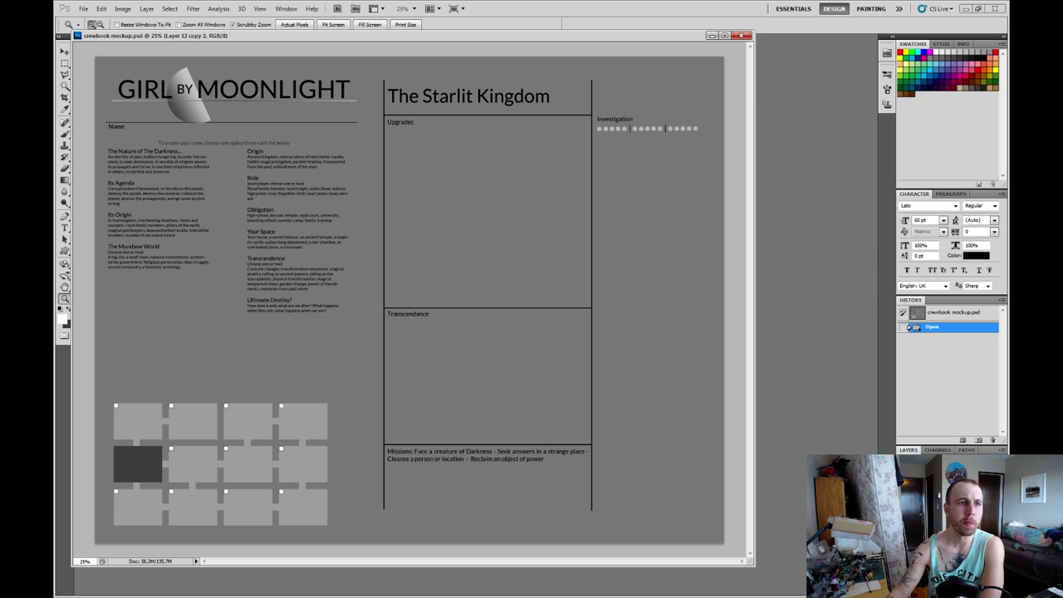
{"action": "left_click", "coordinate": [744, 35]}
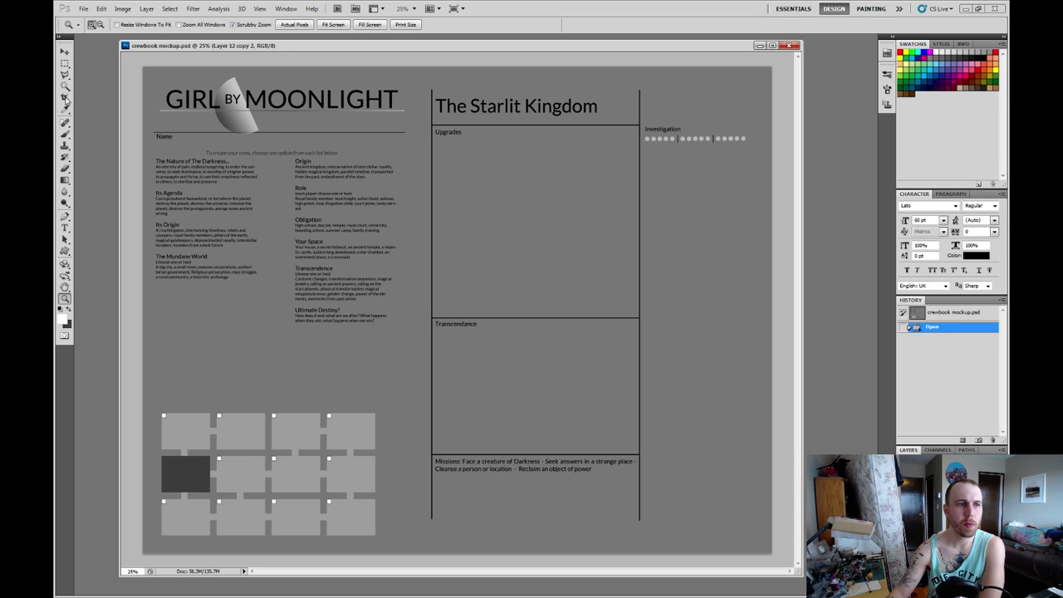
{"action": "left_click", "coordinate": [64, 287]}
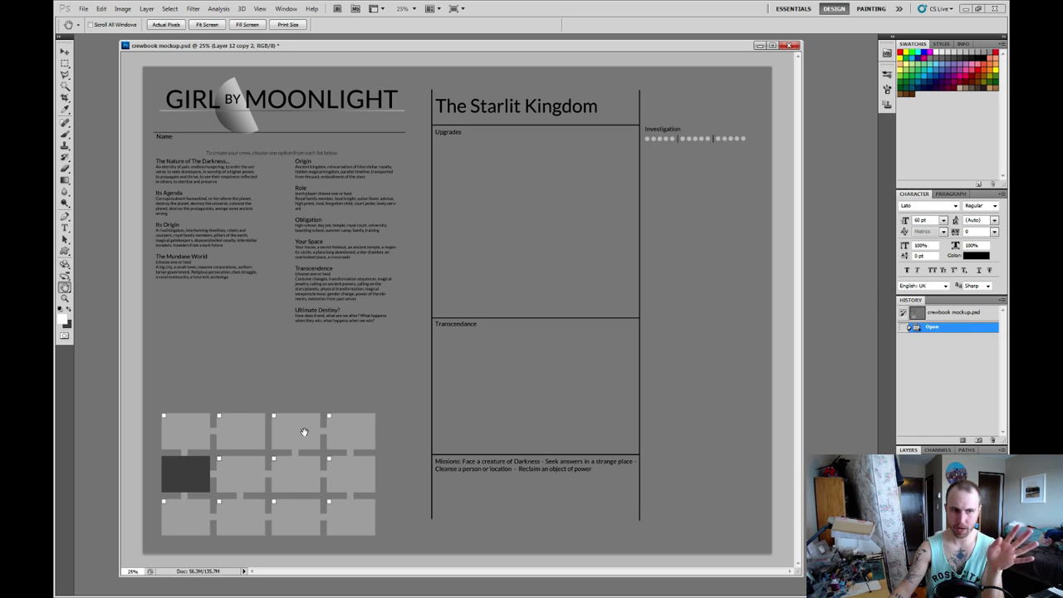
Create a text box in the empty area above the grid of grey squares and enter "Hideout".
{"action": "key", "text": "t"}
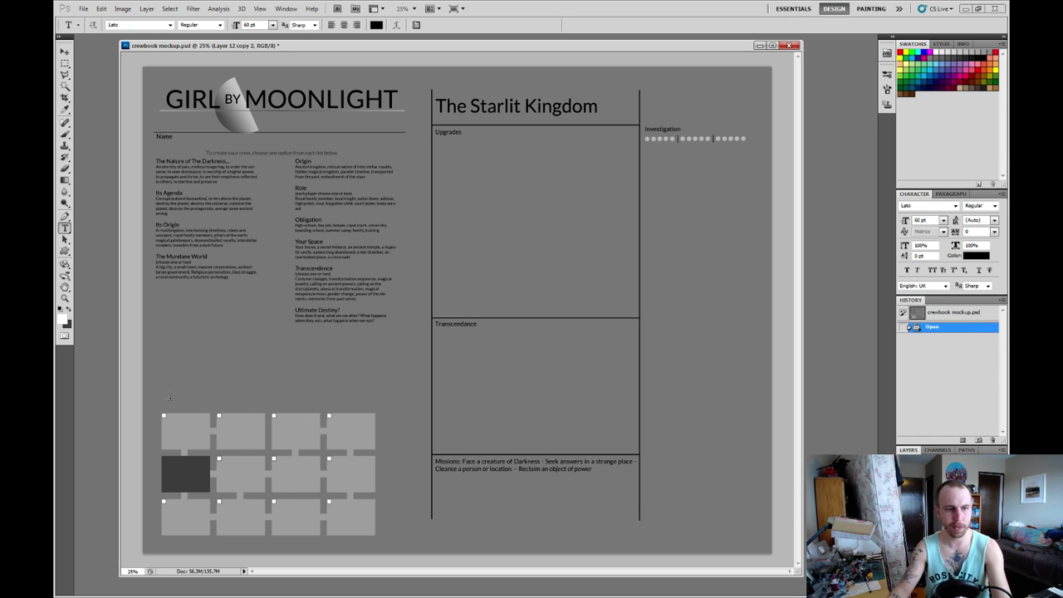
{"action": "left_click", "coordinate": [249, 397]}
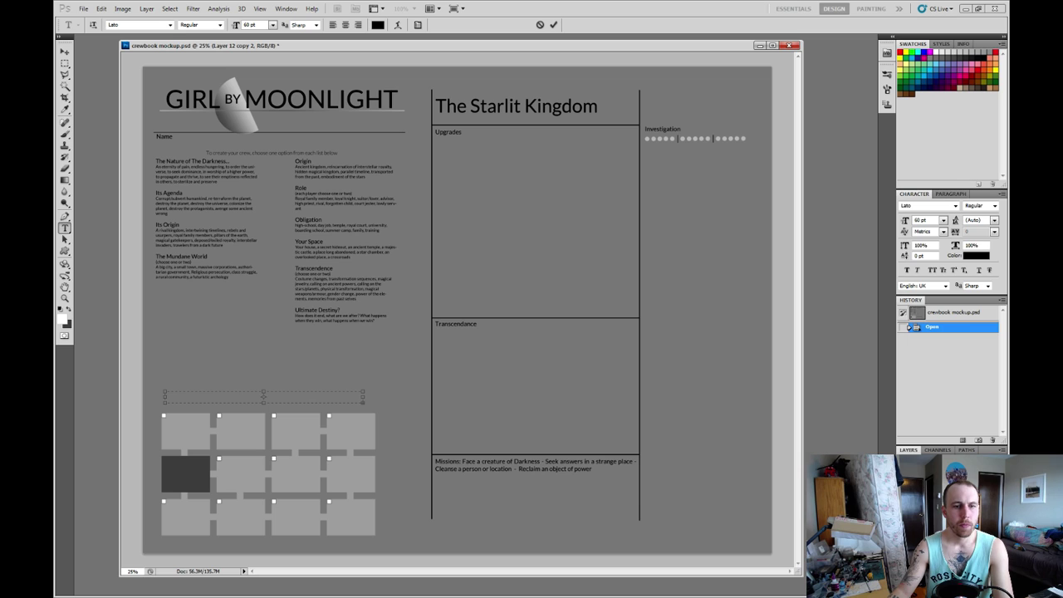
{"action": "left_click_drag", "start_coordinate": [363, 390], "coordinate": [440, 324]}
{"action": "type", "text": "Hideout"}
Set the whole "Hideout" text to 12 pt and place it just above the grid's first square.
{"action": "key", "text": "shift+Left"}
{"action": "key", "text": "shift+Left"}
{"action": "key", "text": "shift+Left"}
{"action": "key", "text": "shift+Left"}
{"action": "key", "text": "shift+Left"}
{"action": "key", "text": "shift+Left"}
{"action": "key", "text": "shift+Left"}
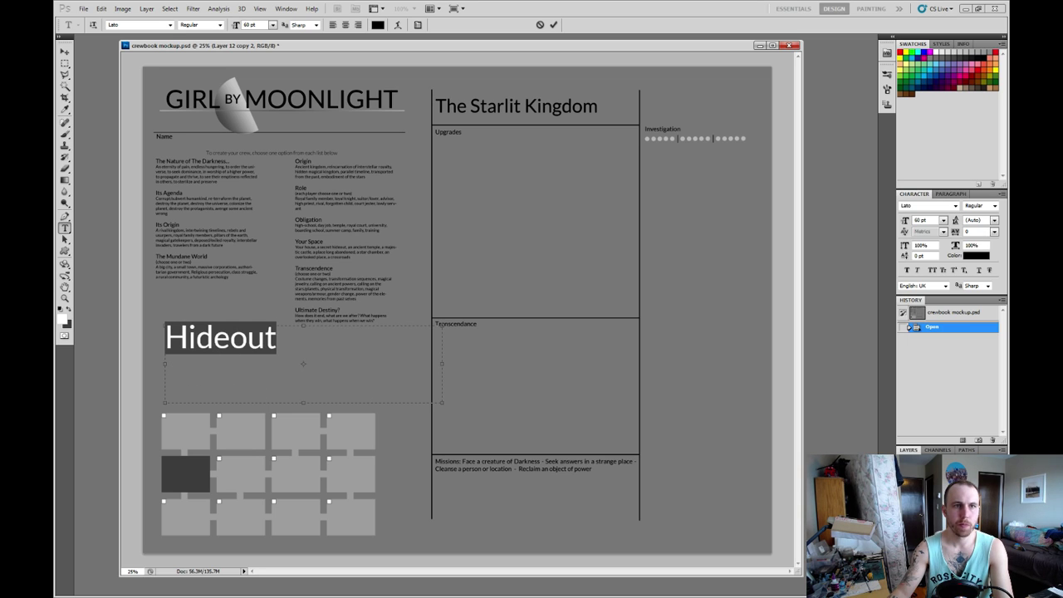
{"action": "left_click", "coordinate": [272, 24]}
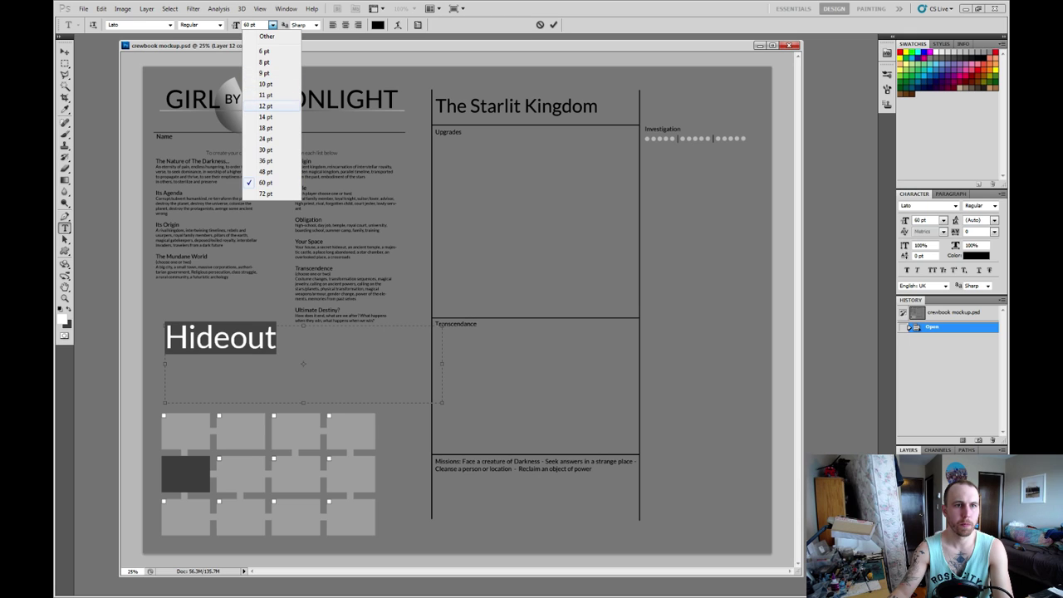
{"action": "left_click", "coordinate": [264, 106]}
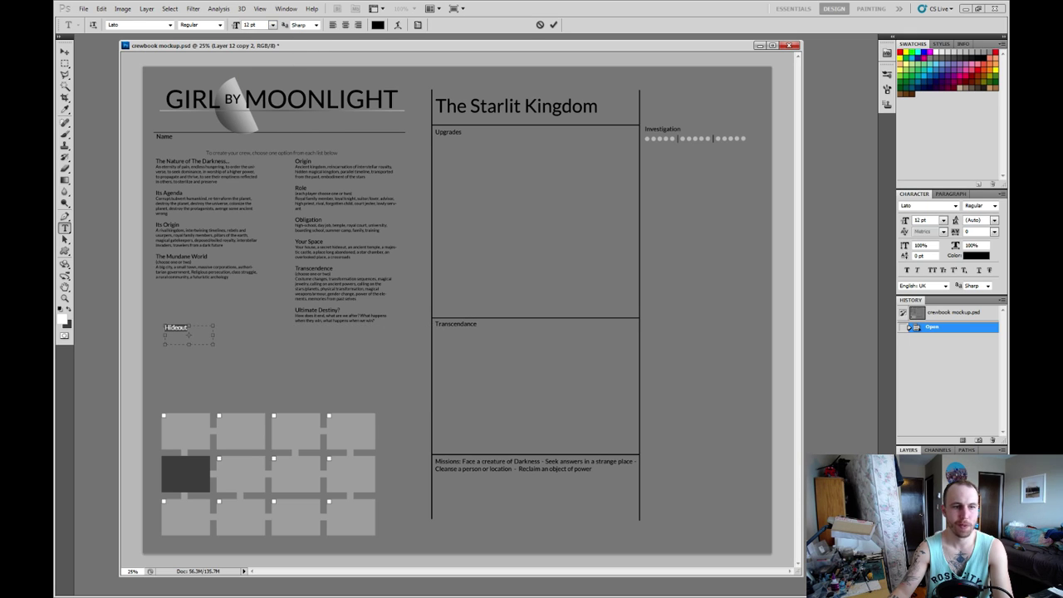
{"action": "left_click_drag", "start_coordinate": [188, 339], "coordinate": [185, 410]}
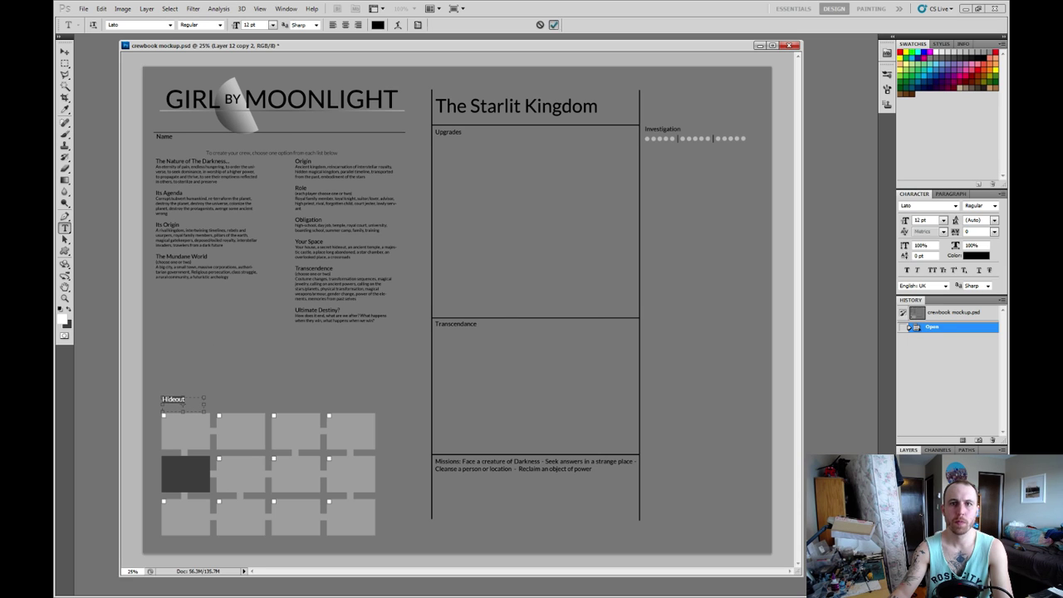
{"action": "left_click", "coordinate": [553, 24]}
{"action": "key", "text": "v"}
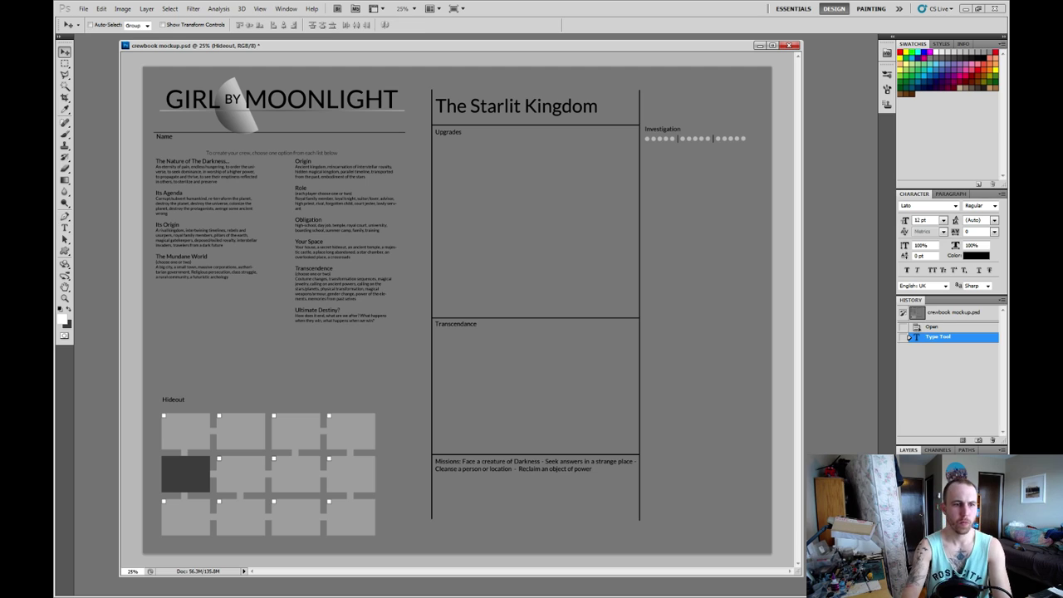
Nudge the "Hideout" label slightly left and down, closer to the upper edge of the grid.
{"action": "key", "text": "shift+Down"}
{"action": "key", "text": "Left"}
{"action": "key", "text": "Left"}
{"action": "key", "text": "Left"}
{"action": "key", "text": "Left"}
{"action": "key", "text": "Left"}
{"action": "key", "text": "Left"}
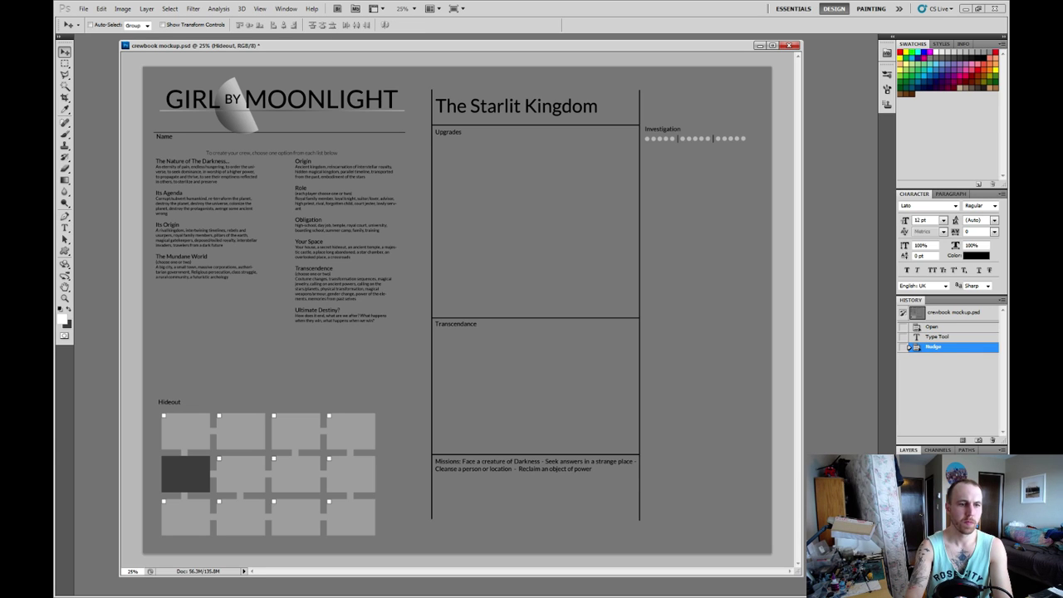
{"action": "key", "text": "Down"}
{"action": "key", "text": "Down"}
{"action": "key", "text": "Down"}
{"action": "key", "text": "Down"}
{"action": "key", "text": "Down"}
{"action": "key", "text": "Down"}
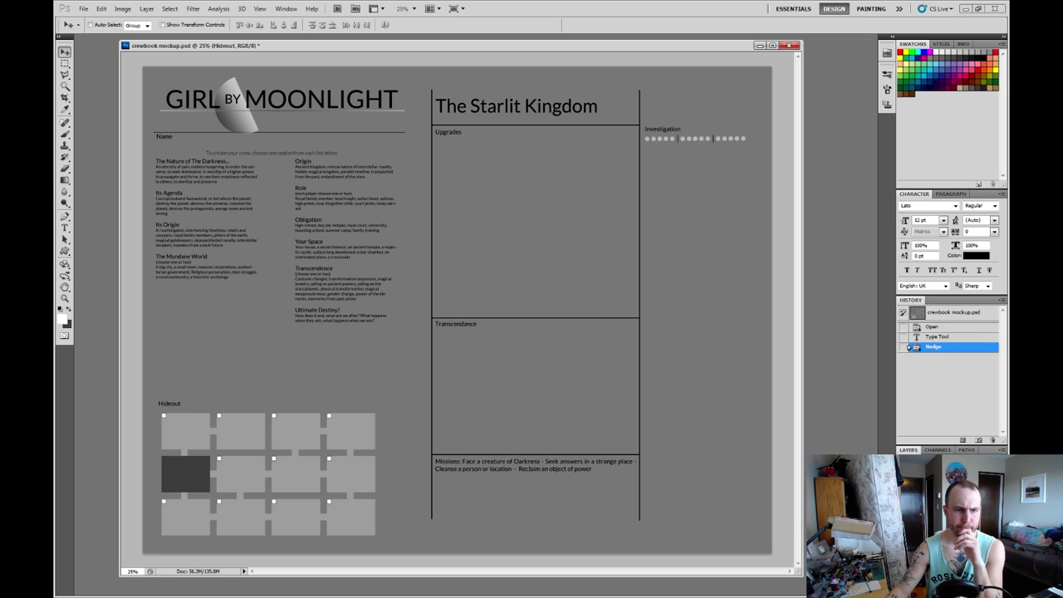
Move the "Hideout" label down into the upper-left corner of the dark square in the grid.
{"action": "key", "text": "shift+Down"}
{"action": "key", "text": "shift+Down"}
{"action": "key", "text": "shift+Down"}
{"action": "key", "text": "shift+Down"}
{"action": "key", "text": "shift+Down"}
{"action": "key", "text": "shift+Down"}
{"action": "key", "text": "shift+Down"}
{"action": "key", "text": "shift+Down"}
{"action": "key", "text": "shift+Down"}
{"action": "key", "text": "shift+Down"}
{"action": "key", "text": "shift+Down"}
{"action": "key", "text": "shift+Down"}
{"action": "key", "text": "shift+Right"}
{"action": "key", "text": "shift+Right"}
{"action": "key", "text": "shift+Up"}
{"action": "key", "text": "shift+Up"}
{"action": "key", "text": "shift+Up"}
{"action": "key", "text": "shift+Up"}
{"action": "key", "text": "shift+Up"}
{"action": "key", "text": "shift+Up"}
{"action": "key", "text": "shift+Up"}
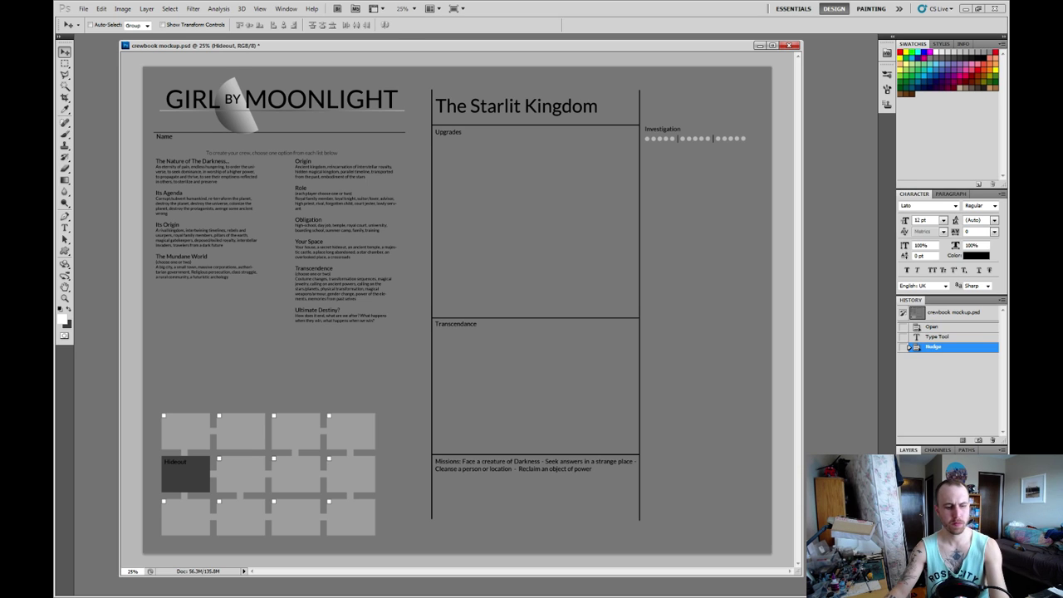
Change the "Hideout" label's text colour to white (ffffff).
{"action": "key", "text": "t"}
{"action": "double_click", "coordinate": [185, 462]}
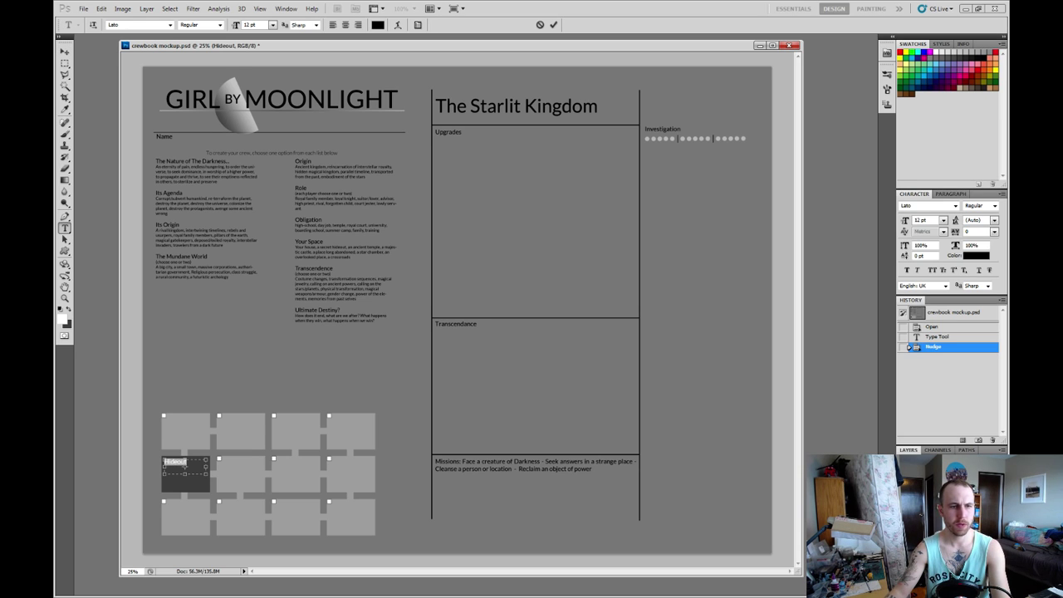
{"action": "left_click", "coordinate": [378, 25]}
{"action": "left_click", "coordinate": [587, 177]}
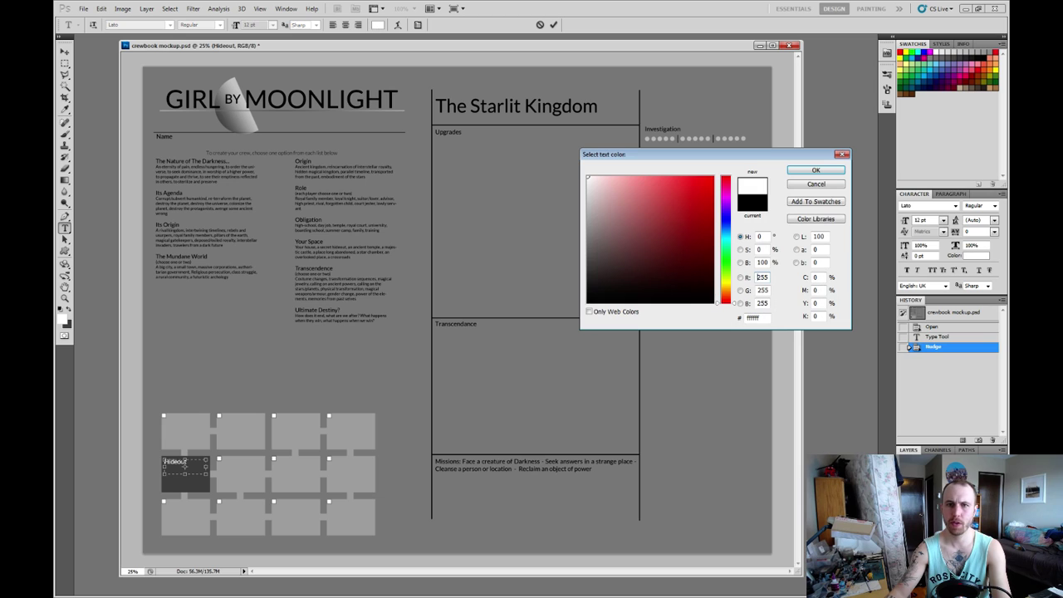
{"action": "key", "text": "Return"}
{"action": "key", "text": "ctrl+Return"}
{"action": "key", "text": "v"}
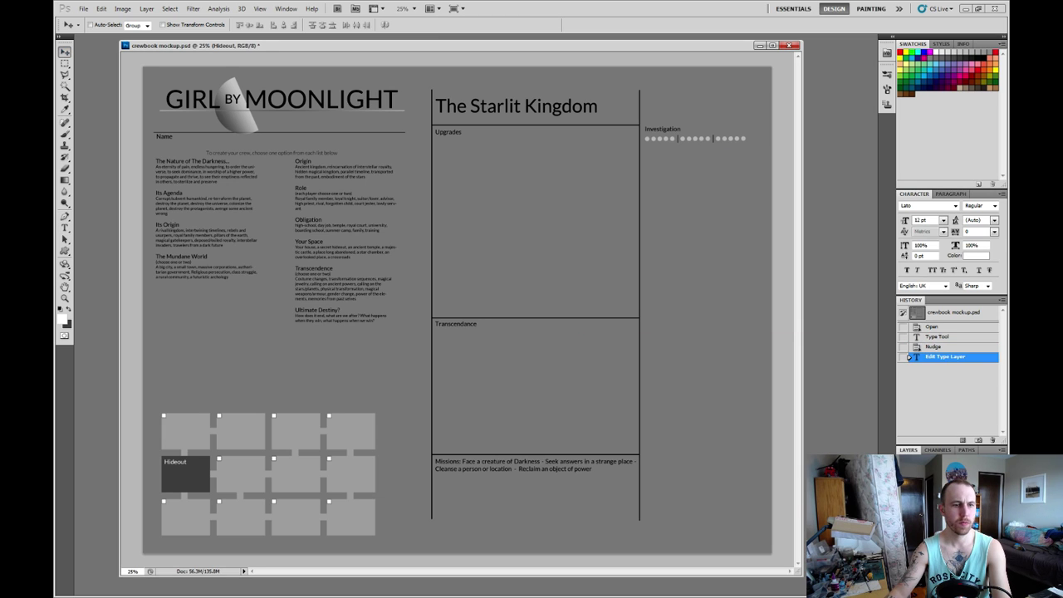
Centre the white "Hideout" label inside the dark square.
{"action": "key", "text": "Down"}
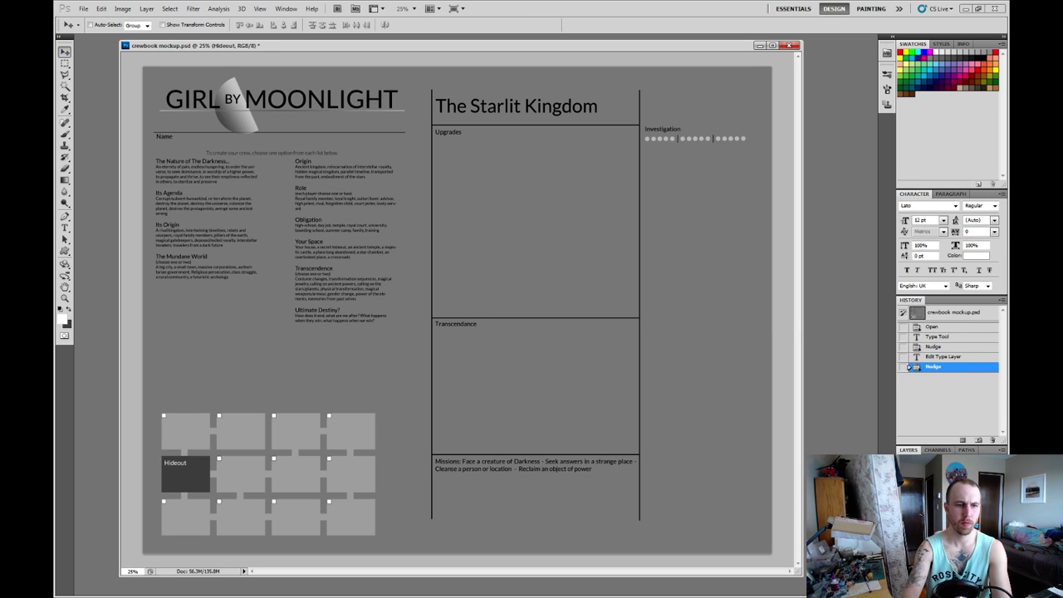
{"action": "key", "text": "shift+Right"}
{"action": "key", "text": "shift+Right"}
{"action": "key", "text": "shift+Right"}
{"action": "key", "text": "shift+Right"}
{"action": "key", "text": "shift+Down"}
{"action": "key", "text": "shift+Down"}
{"action": "key", "text": "shift+Down"}
{"action": "key", "text": "shift+Down"}
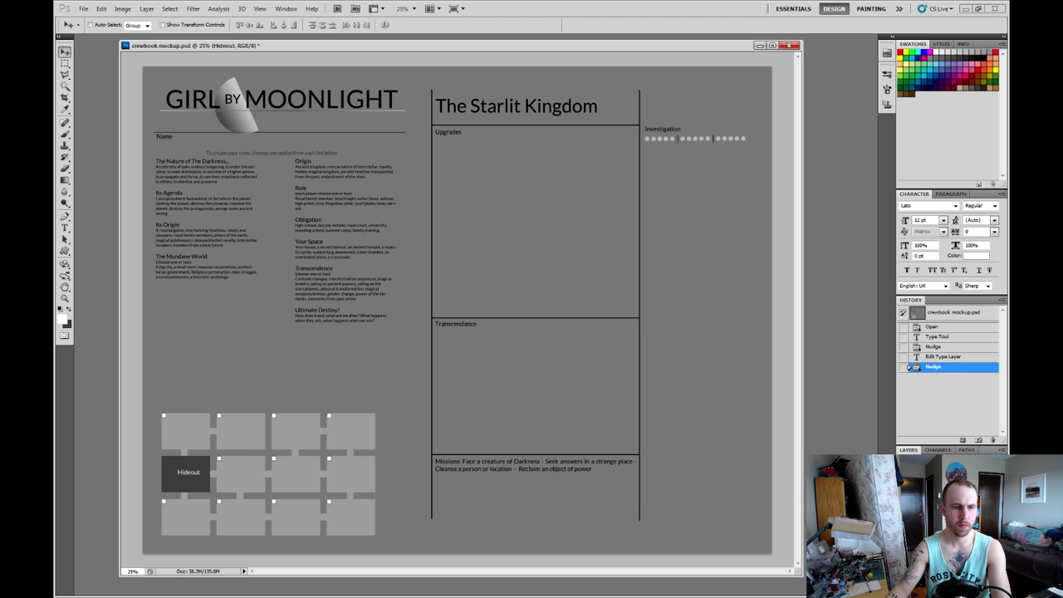
{"action": "key", "text": "Down"}
{"action": "key", "text": "Down"}
{"action": "key", "text": "Down"}
{"action": "key", "text": "Down"}
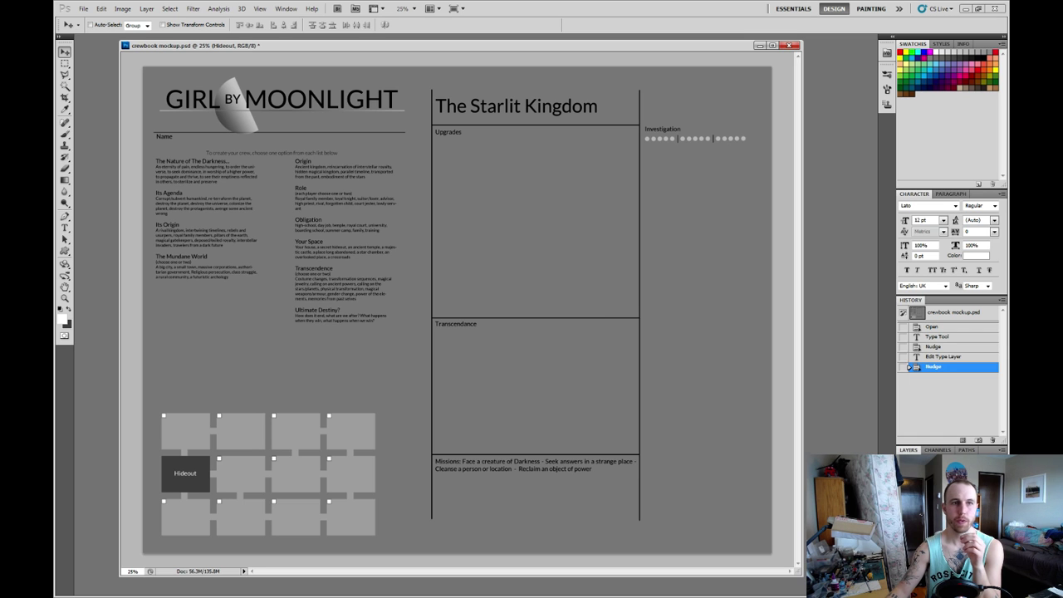
Review the crew creation lists and the hideout grid up close, from The Nature of The Darkness to Ultimate Destiny.
{"action": "left_click", "coordinate": [65, 298]}
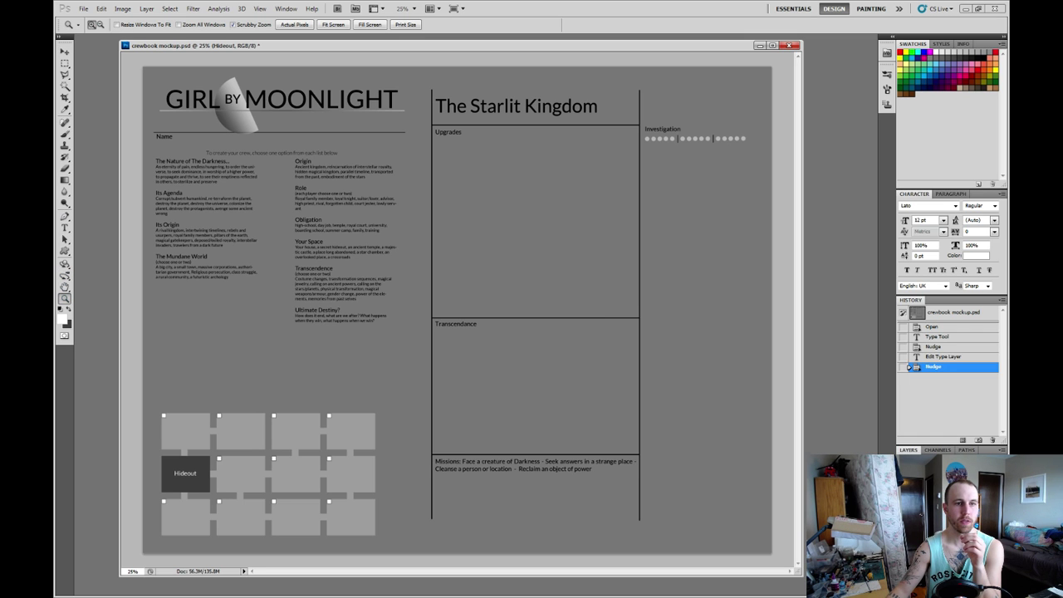
{"action": "left_click", "coordinate": [293, 233]}
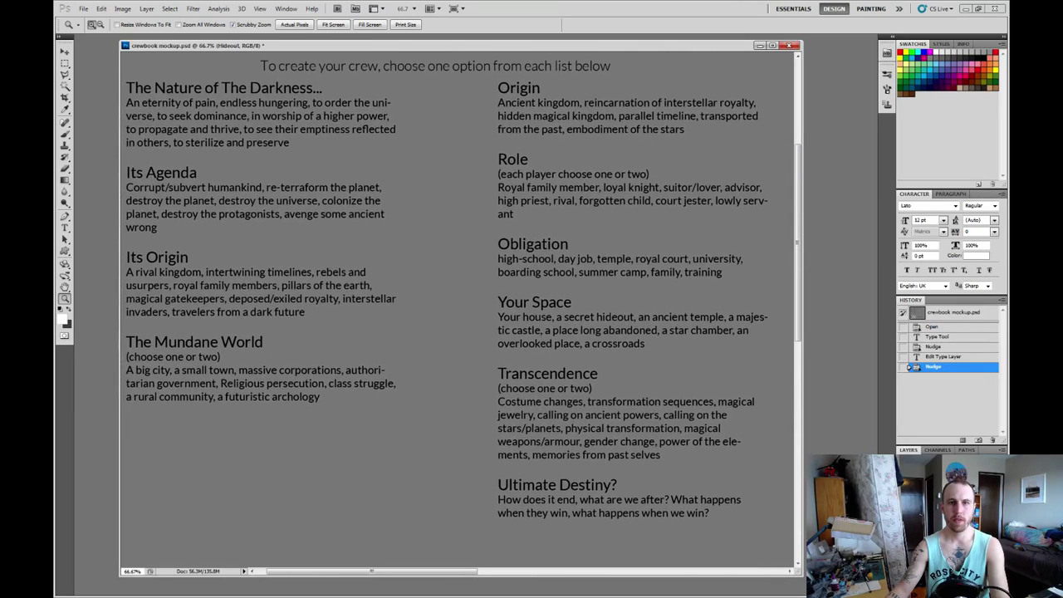
{"action": "left_click", "coordinate": [65, 52]}
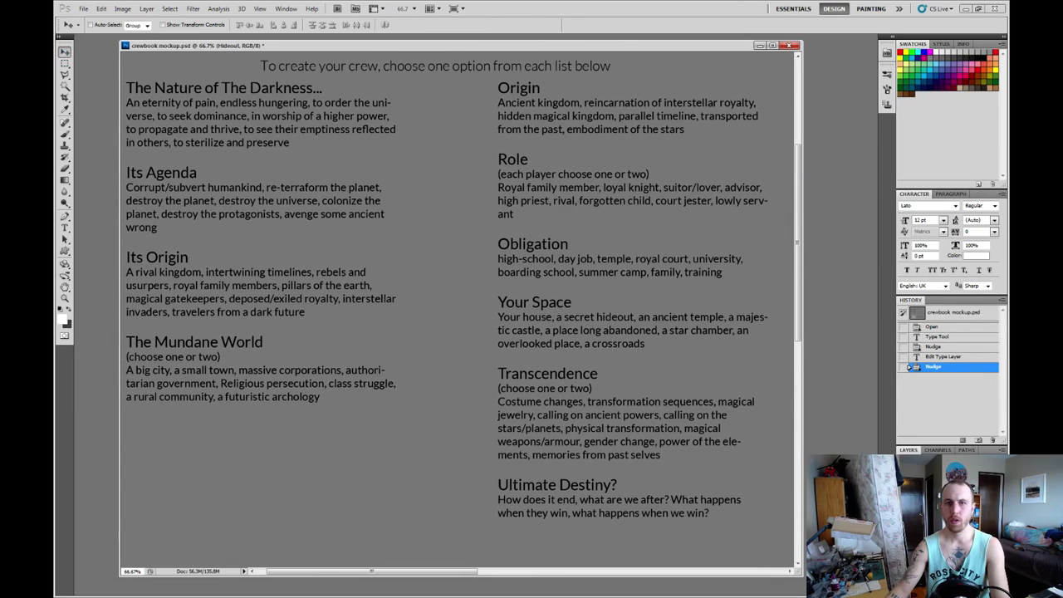
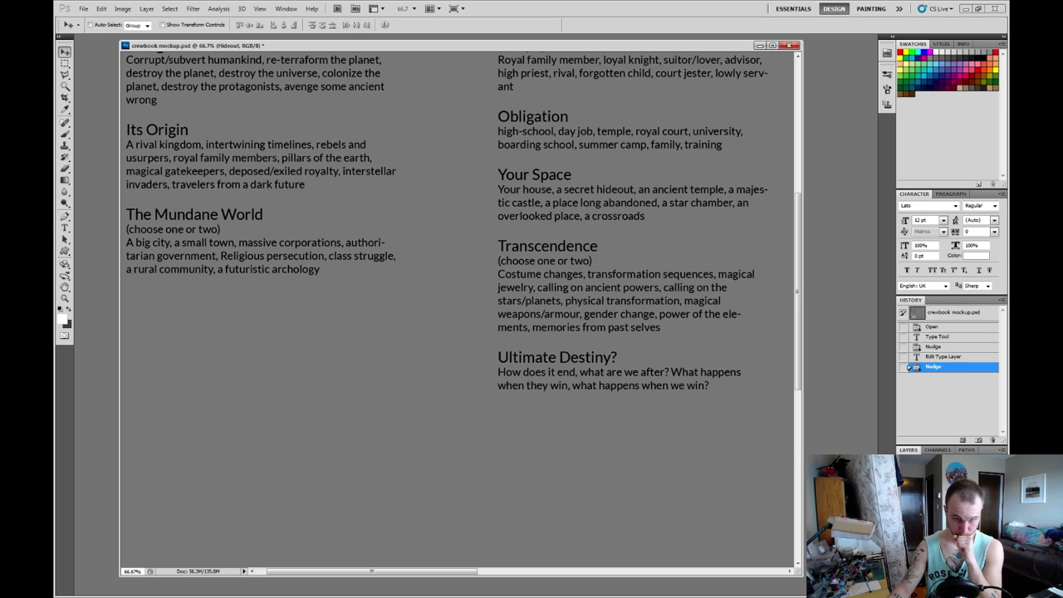
{"action": "scroll", "coordinate": [461, 307], "scroll_direction": "down", "scroll_amount": 1}
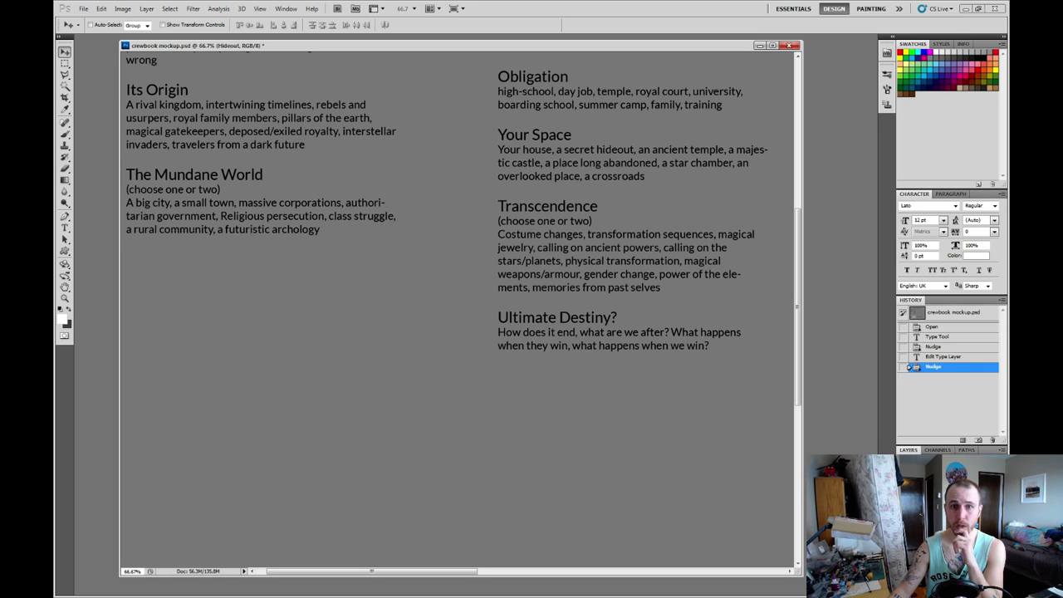
{"action": "scroll", "coordinate": [461, 307], "scroll_direction": "down", "scroll_amount": 1}
{"action": "scroll", "coordinate": [461, 307], "scroll_direction": "down", "scroll_amount": 4}
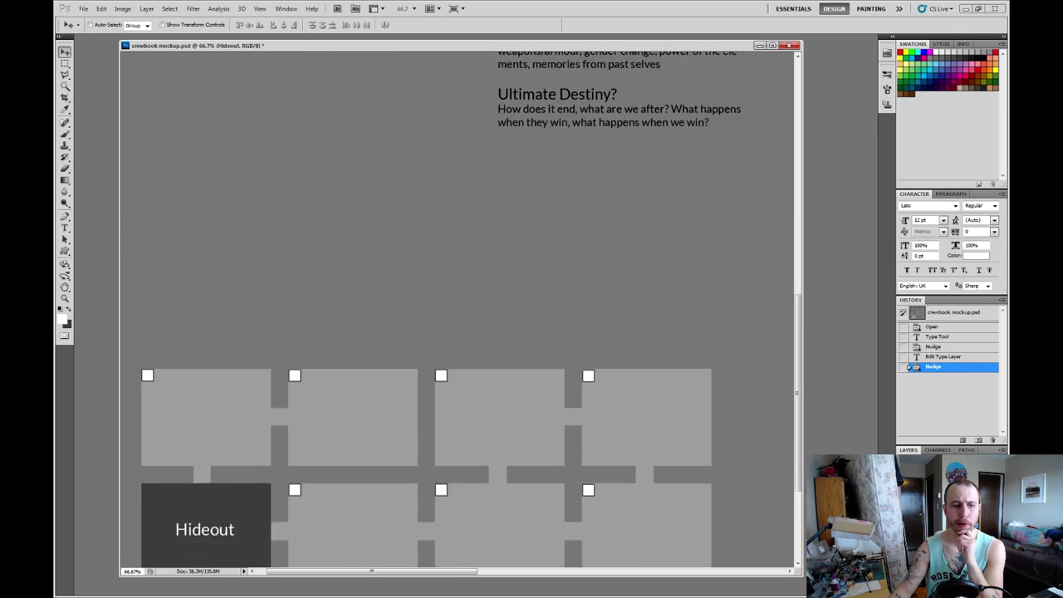
{"action": "scroll", "coordinate": [461, 307], "scroll_direction": "up", "scroll_amount": 5}
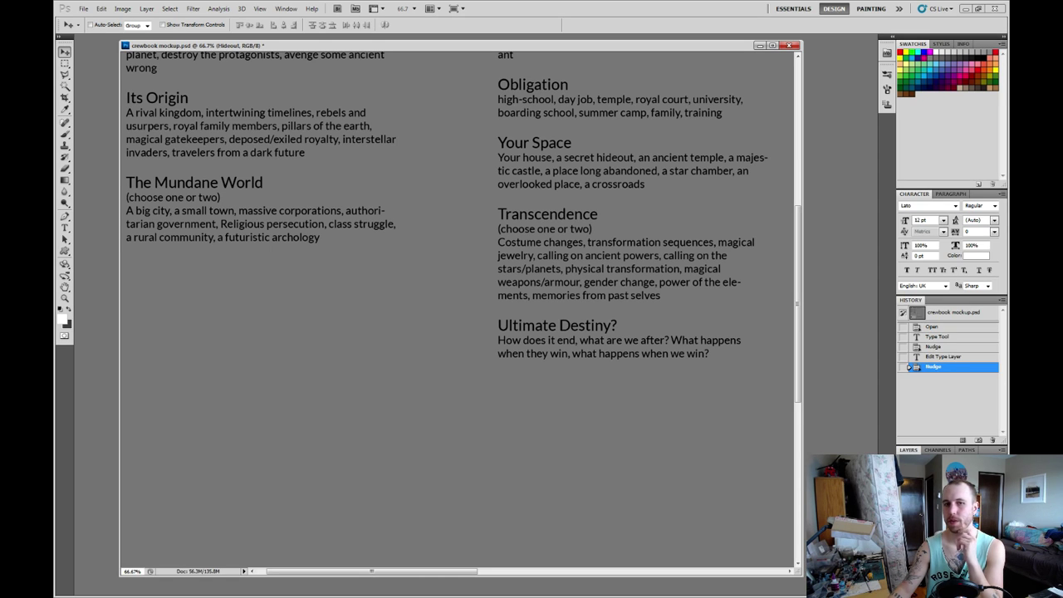
{"action": "scroll", "coordinate": [457, 307], "scroll_direction": "up", "scroll_amount": 5}
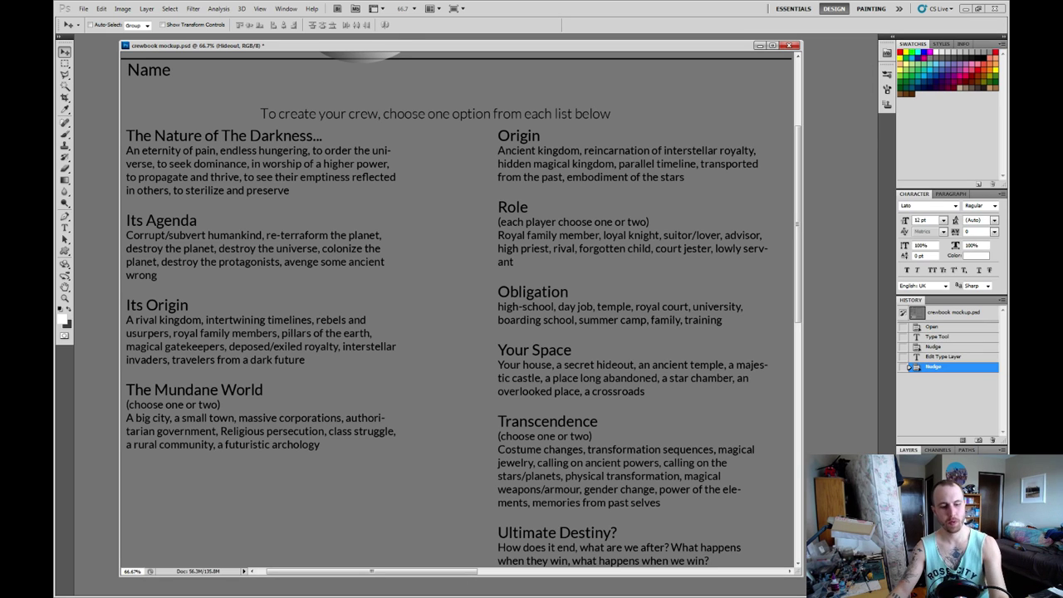
Add the heading "The Culture" at 11 pt below The Mundane World section in the first list column.
{"action": "key", "text": "t"}
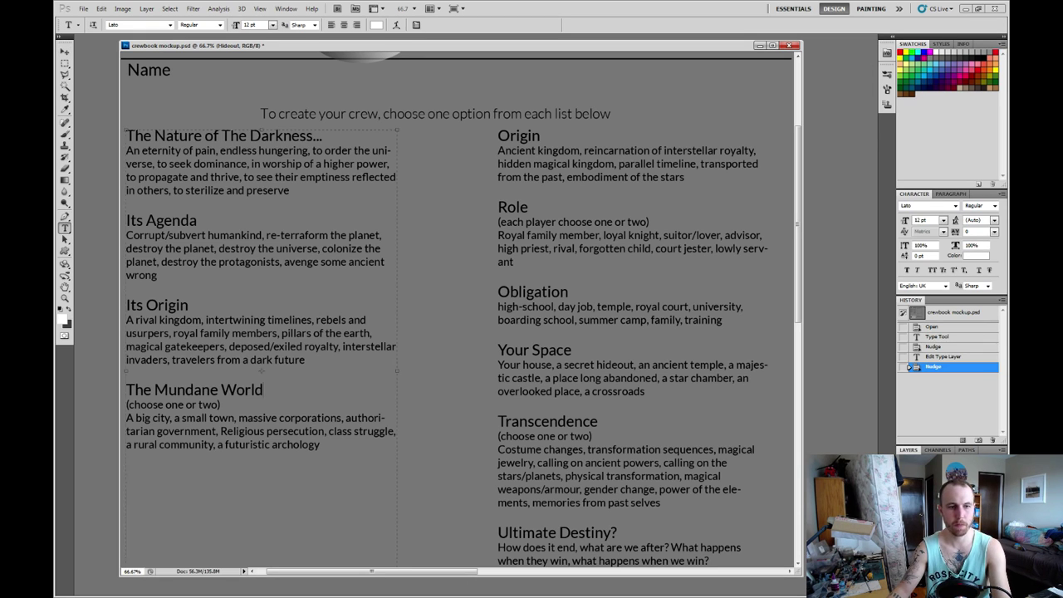
{"action": "left_click", "coordinate": [127, 470]}
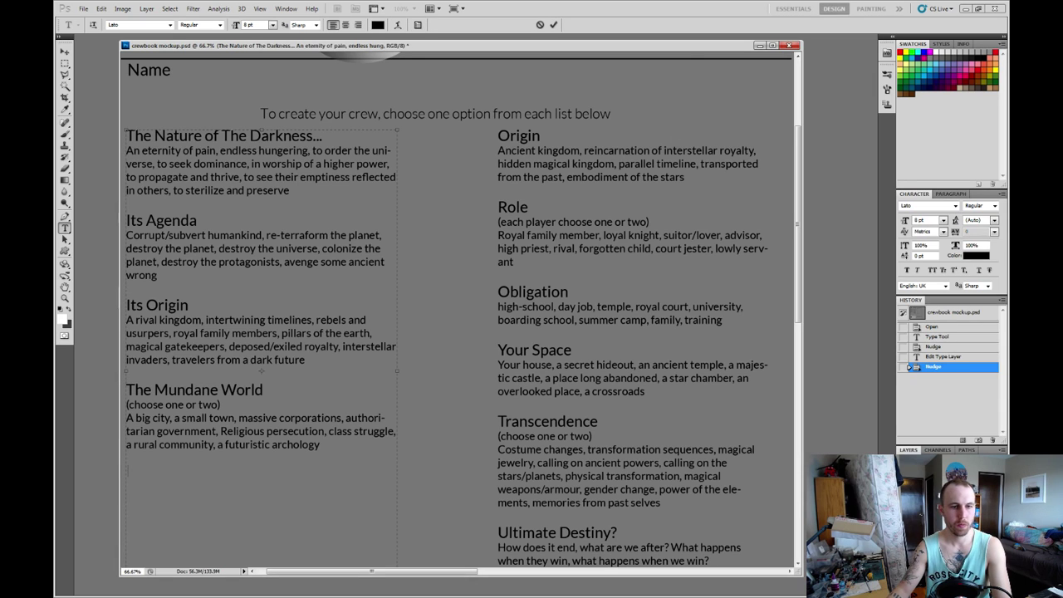
{"action": "type", "text": "The Mundane World"}
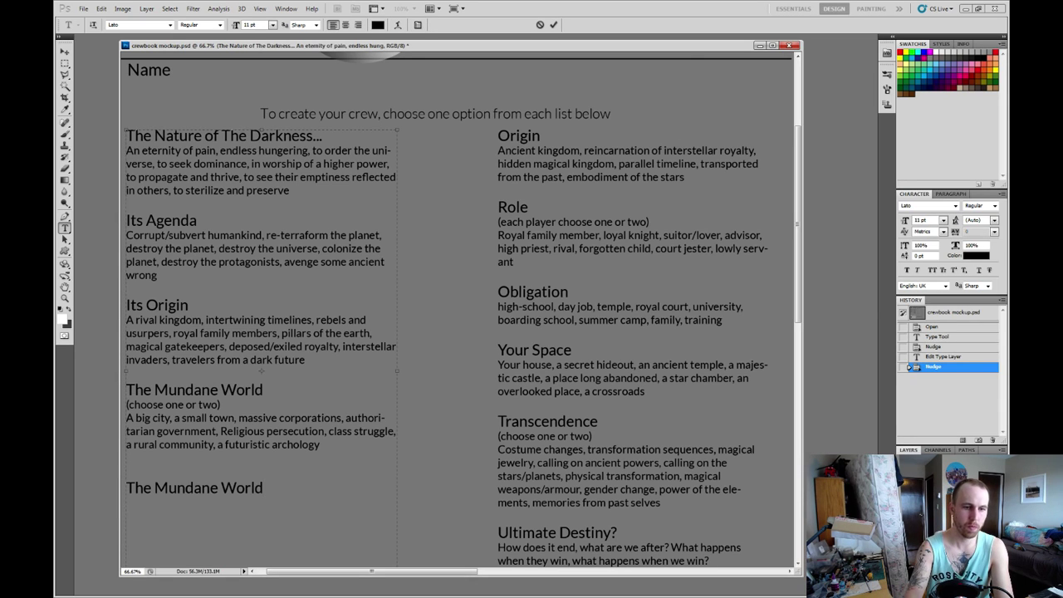
{"action": "key", "text": "BackSpace"}
{"action": "key", "text": "BackSpace"}
{"action": "key", "text": "BackSpace"}
{"action": "key", "text": "BackSpace"}
{"action": "key", "text": "BackSpace"}
{"action": "key", "text": "BackSpace"}
{"action": "key", "text": "BackSpace"}
{"action": "key", "text": "BackSpace"}
{"action": "key", "text": "BackSpace"}
{"action": "key", "text": "BackSpace"}
{"action": "key", "text": "BackSpace"}
{"action": "key", "text": "BackSpace"}
{"action": "key", "text": "BackSpace"}
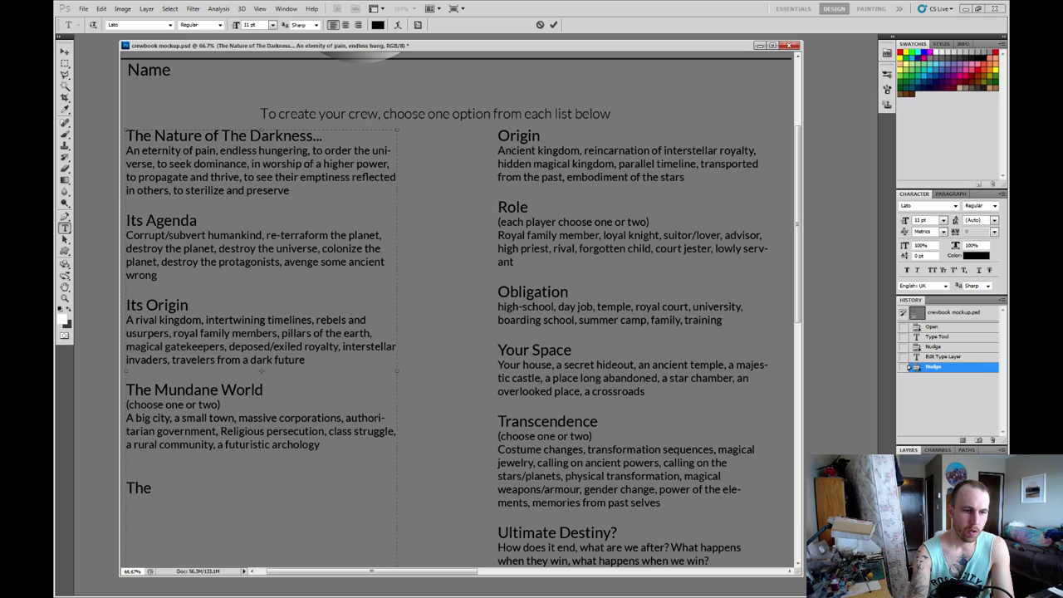
{"action": "type", "text": "Culture"}
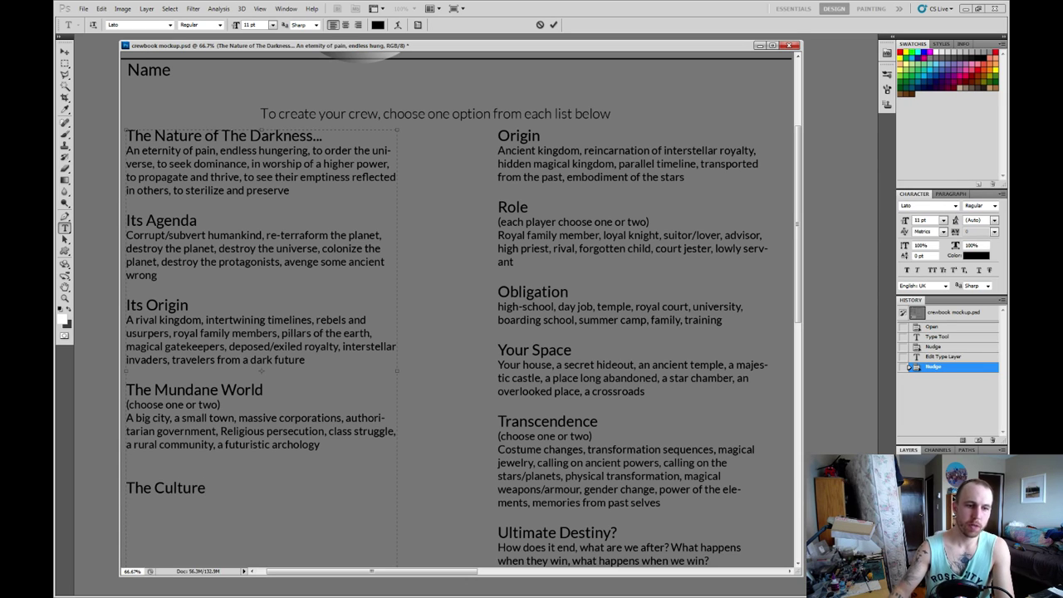
{"action": "key", "text": "ctrl+Return"}
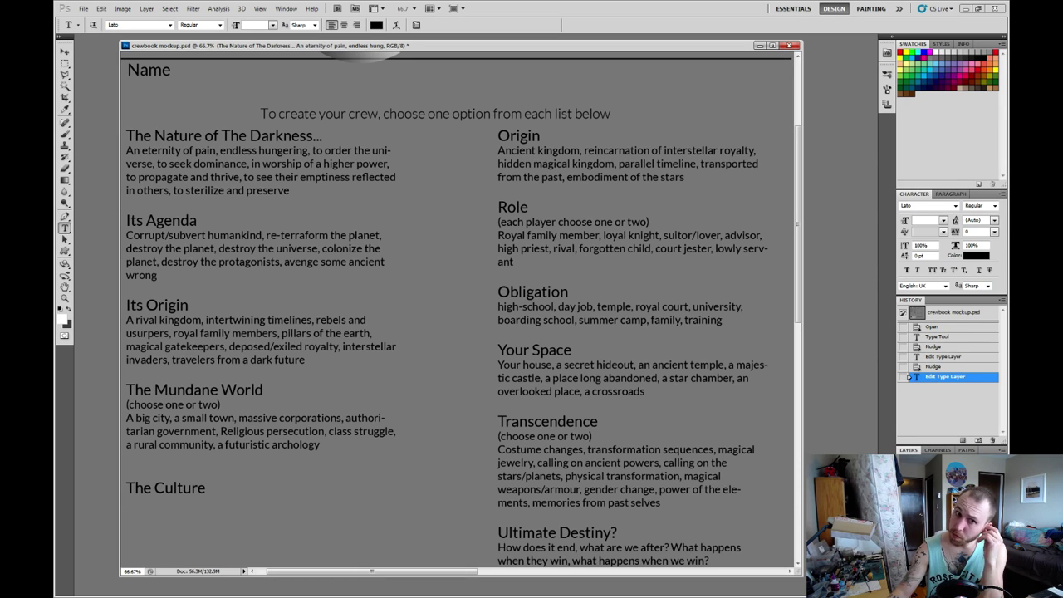
{"action": "key", "text": "z"}
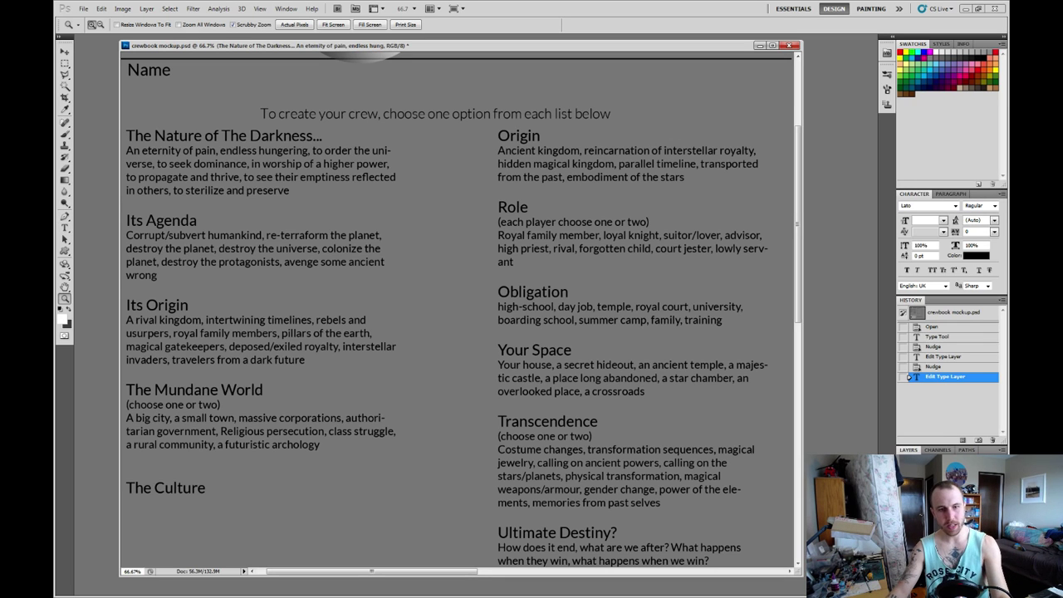
{"action": "key", "text": "ctrl+minus"}
{"action": "key", "text": "ctrl+minus"}
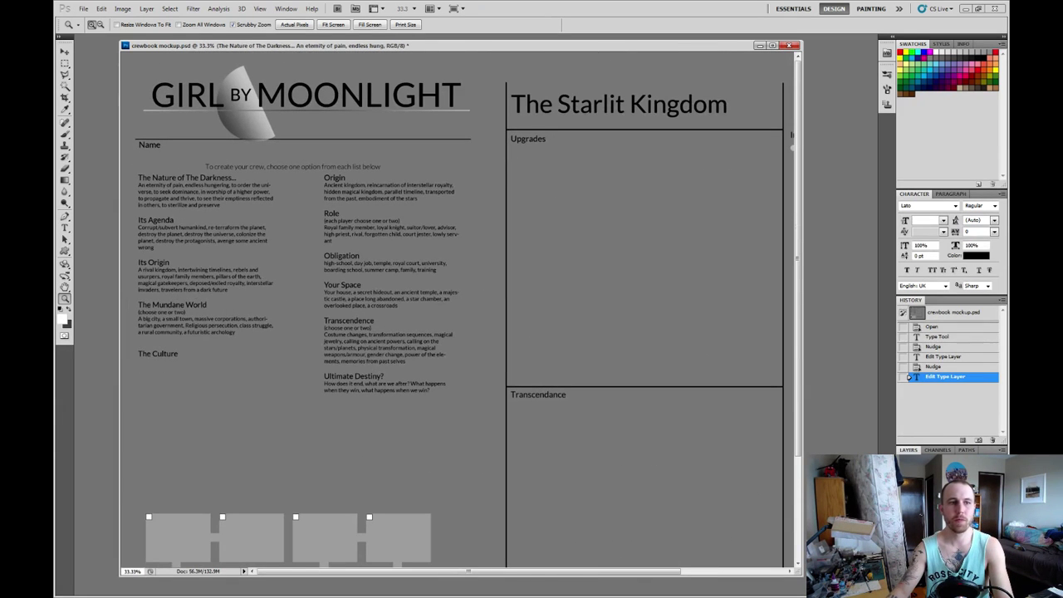
{"action": "key", "text": "v"}
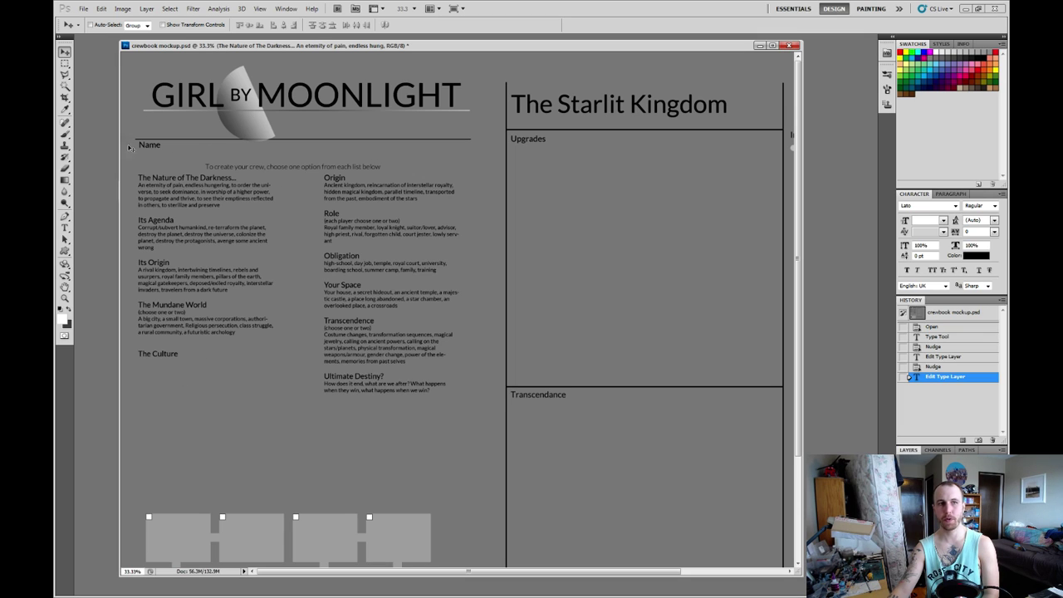
Replace the "Upgrades" heading under The Starlit Kingdom with "Special abilities".
{"action": "left_click_drag", "start_coordinate": [120, 195], "coordinate": [86, 193]}
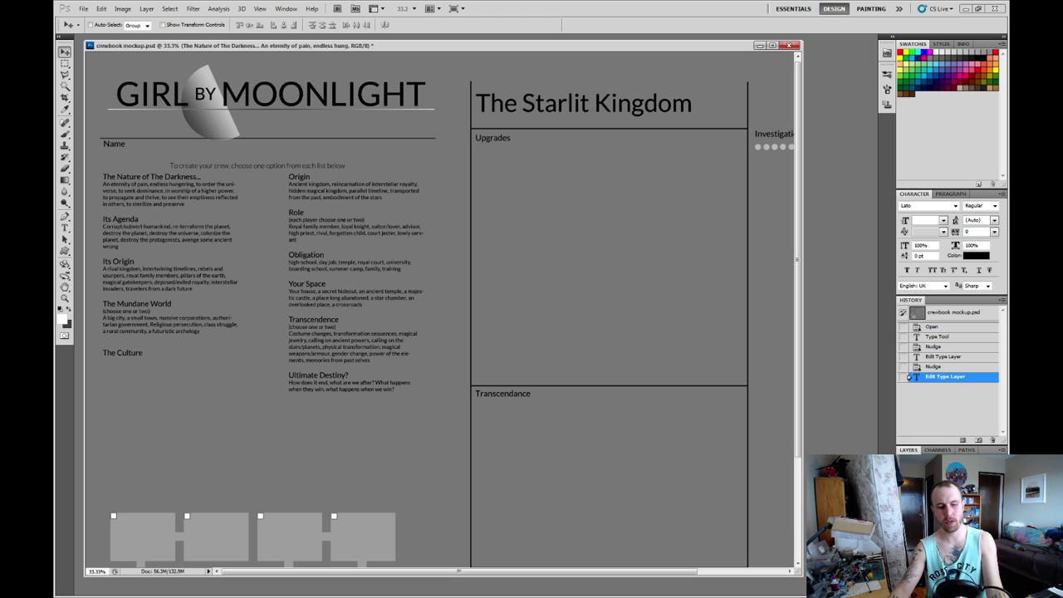
{"action": "scroll", "coordinate": [440, 307], "scroll_direction": "right", "scroll_amount": 3}
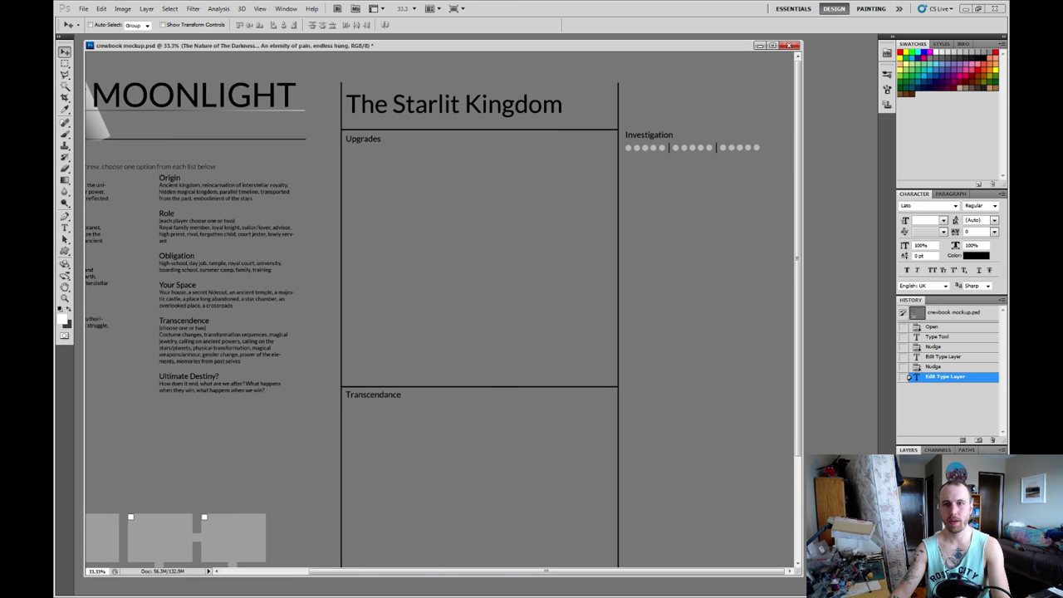
{"action": "scroll", "coordinate": [440, 307], "scroll_direction": "left", "scroll_amount": 3}
{"action": "scroll", "coordinate": [440, 307], "scroll_direction": "down", "scroll_amount": 2}
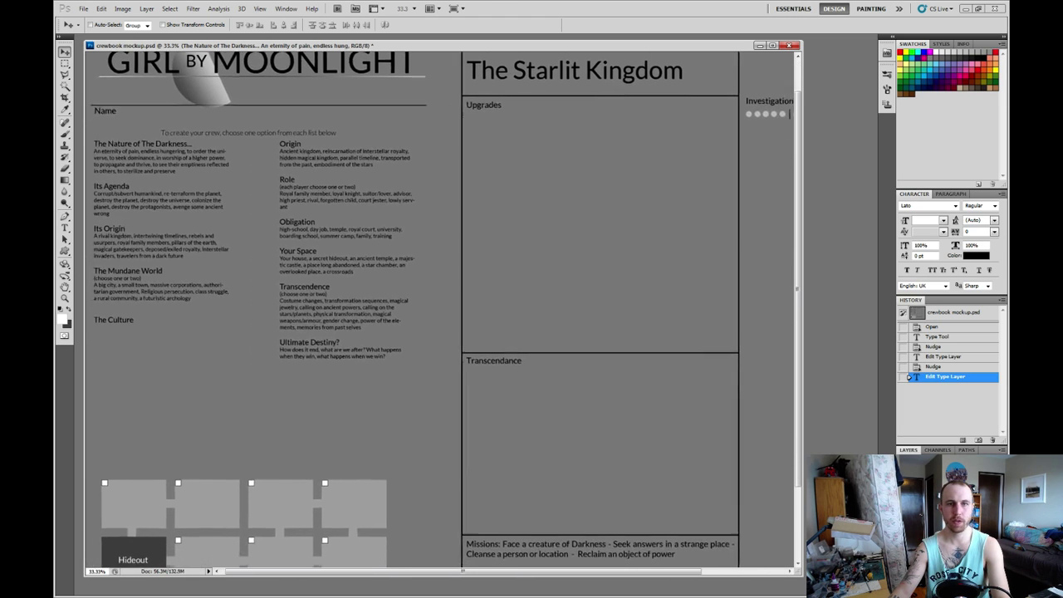
{"action": "scroll", "coordinate": [450, 312], "scroll_direction": "up", "scroll_amount": 1}
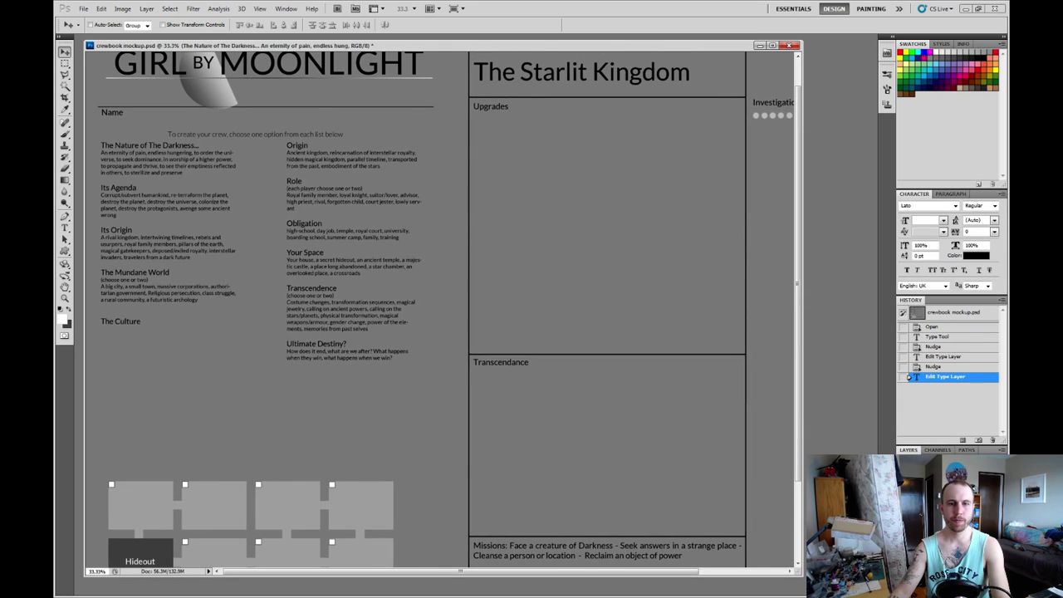
{"action": "key", "text": "t"}
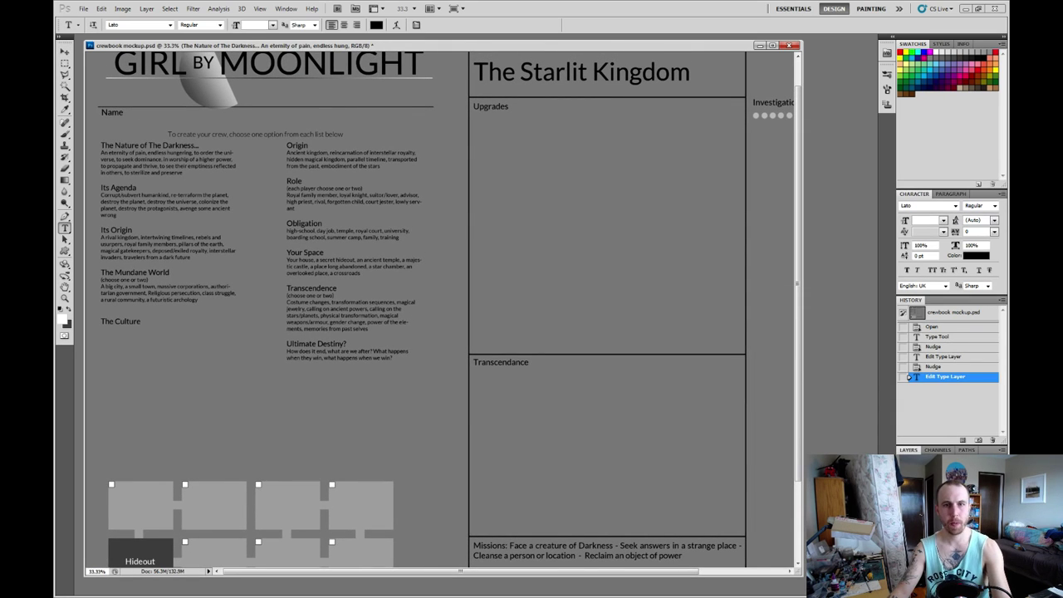
{"action": "double_click", "coordinate": [490, 106]}
{"action": "key", "text": "BackSpace"}
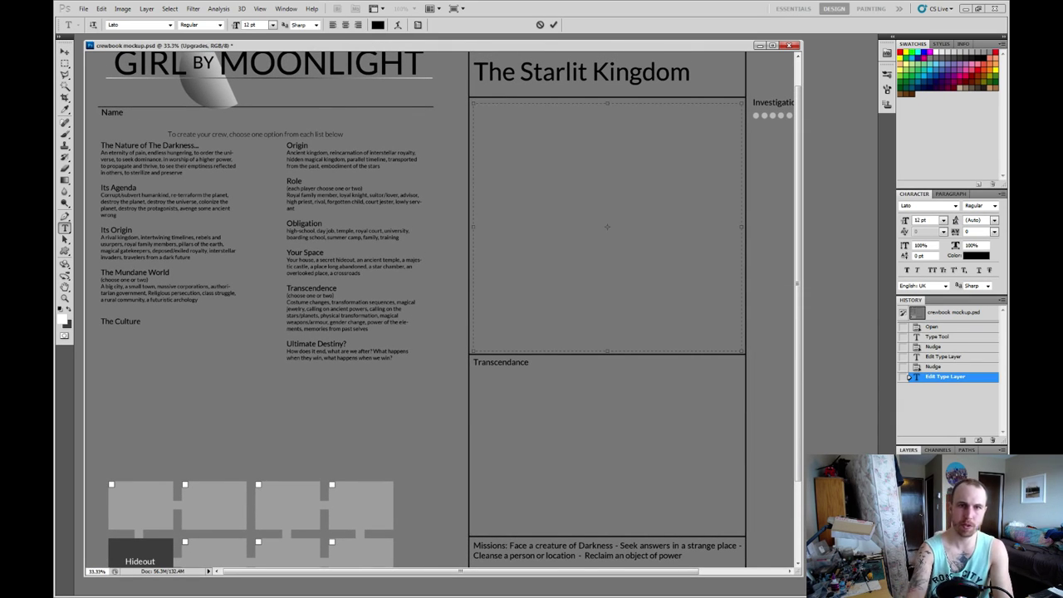
{"action": "type", "text": "Special"}
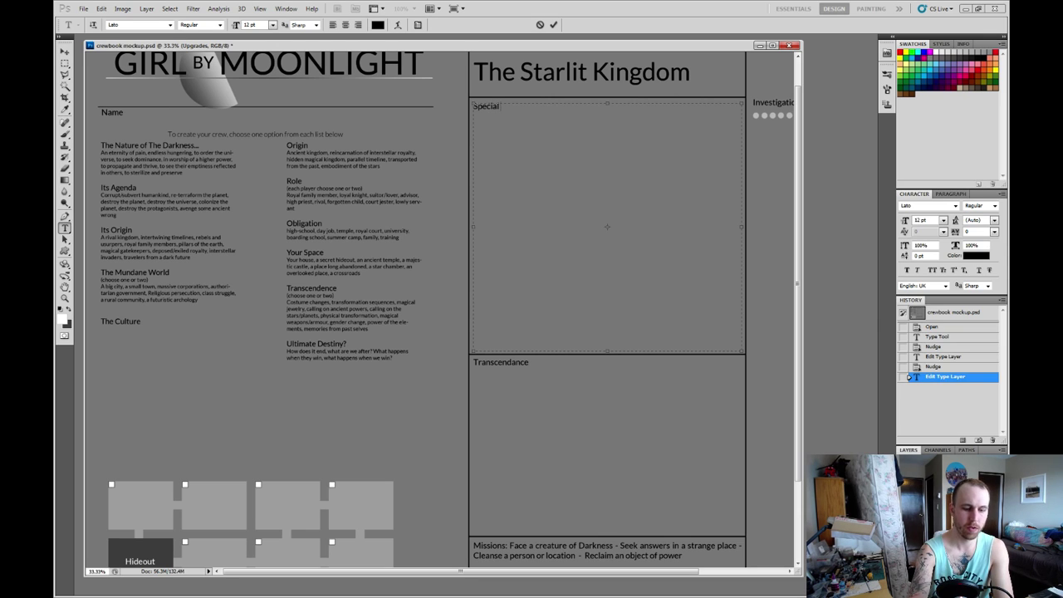
{"action": "type", "text": " abilities"}
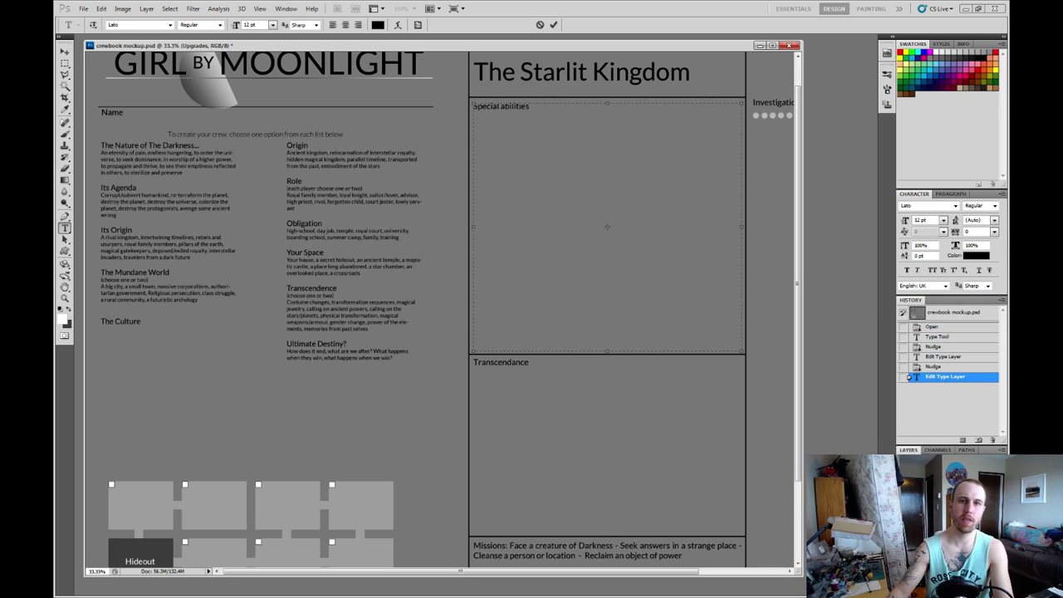
{"action": "key", "text": "ctrl+Return"}
Change the "Name" label below the Girl by Moonlight logo to "Series Name".
{"action": "scroll", "coordinate": [440, 307], "scroll_direction": "down", "scroll_amount": 3}
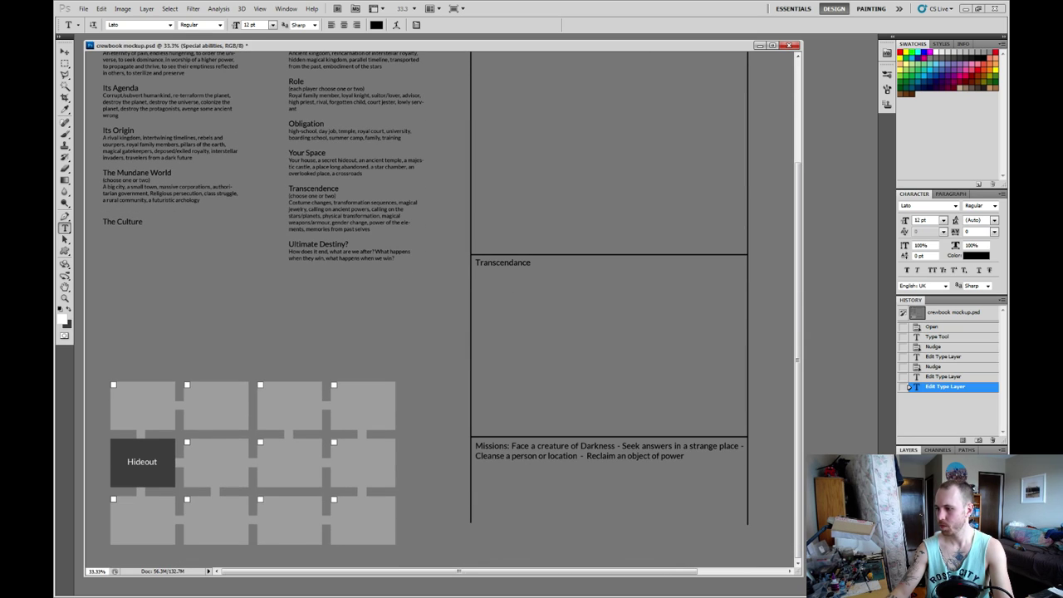
{"action": "scroll", "coordinate": [440, 307], "scroll_direction": "up", "scroll_amount": 3}
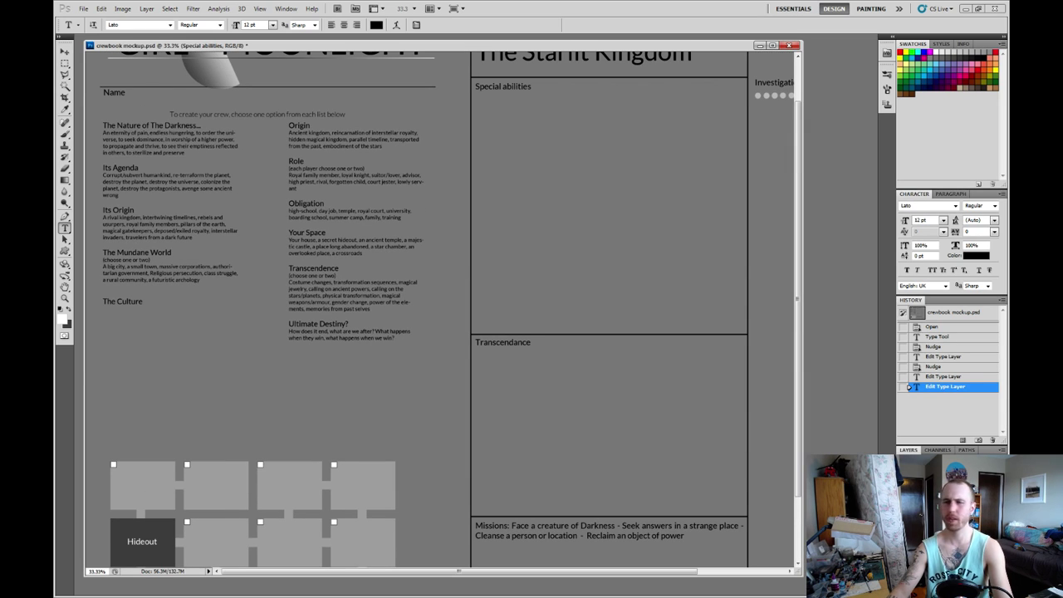
{"action": "left_click", "coordinate": [106, 93]}
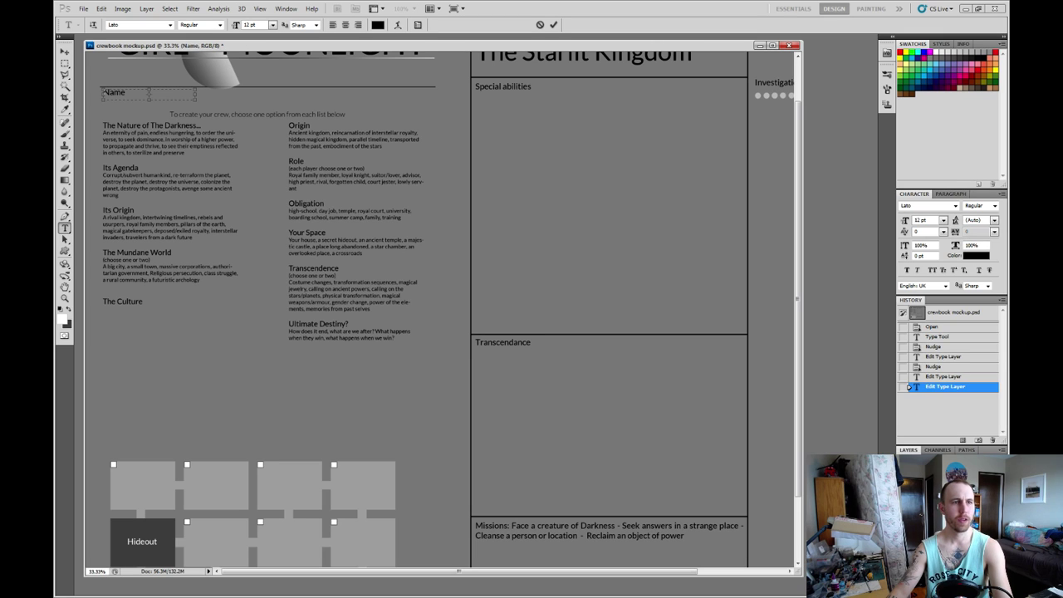
{"action": "type", "text": "Series"}
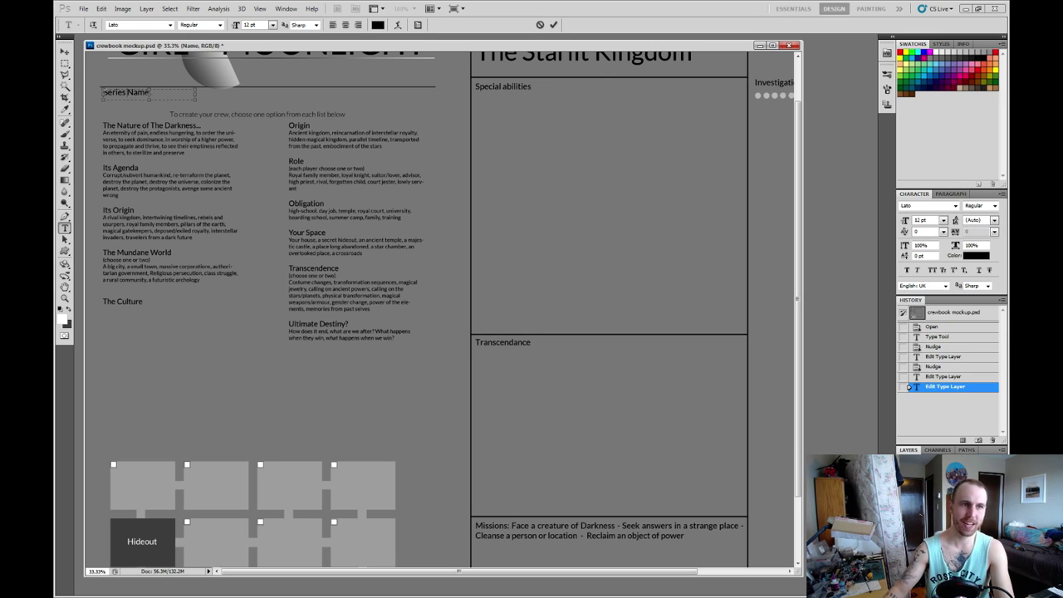
{"action": "key", "text": "ctrl+Return"}
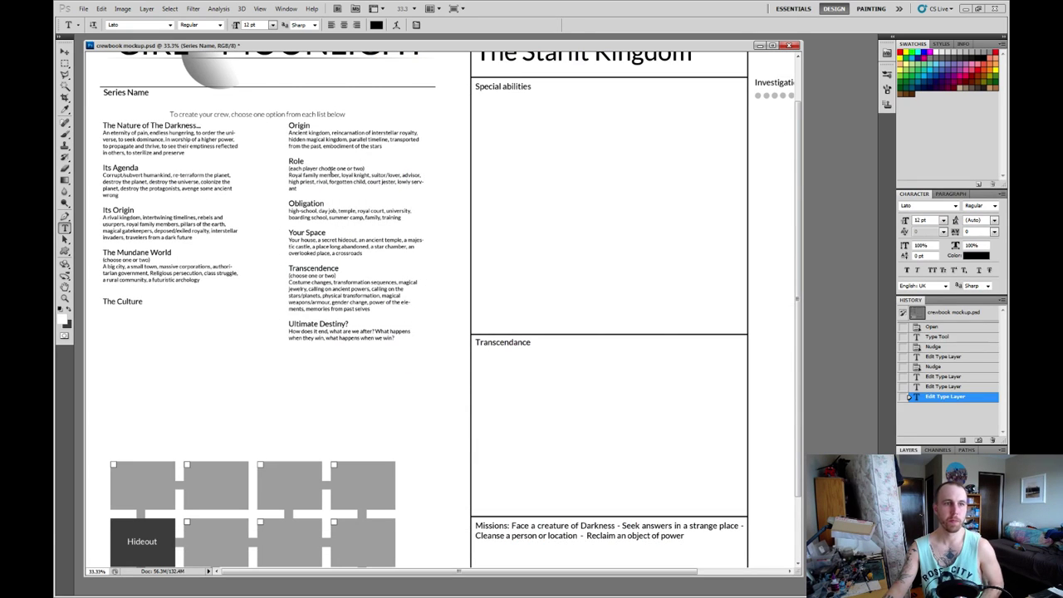
Change the "Your Space" heading to "Your Hideout" and add "a club at school" to the end of its options.
{"action": "scroll", "coordinate": [332, 164], "scroll_direction": "up", "scroll_amount": 2}
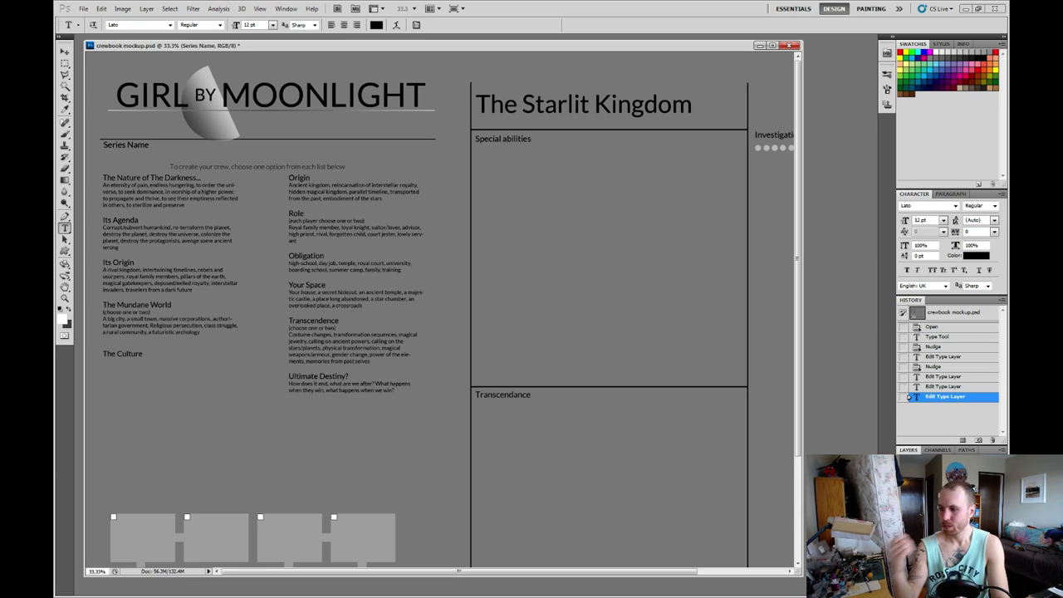
{"action": "scroll", "coordinate": [441, 307], "scroll_direction": "down", "scroll_amount": 3}
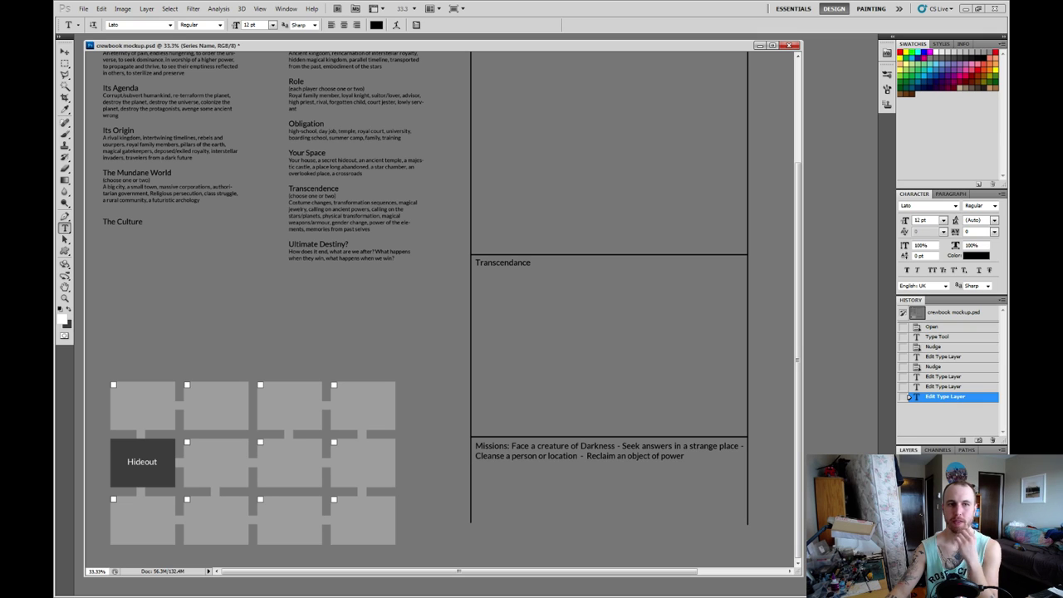
{"action": "left_click_drag", "start_coordinate": [325, 153], "coordinate": [305, 152]}
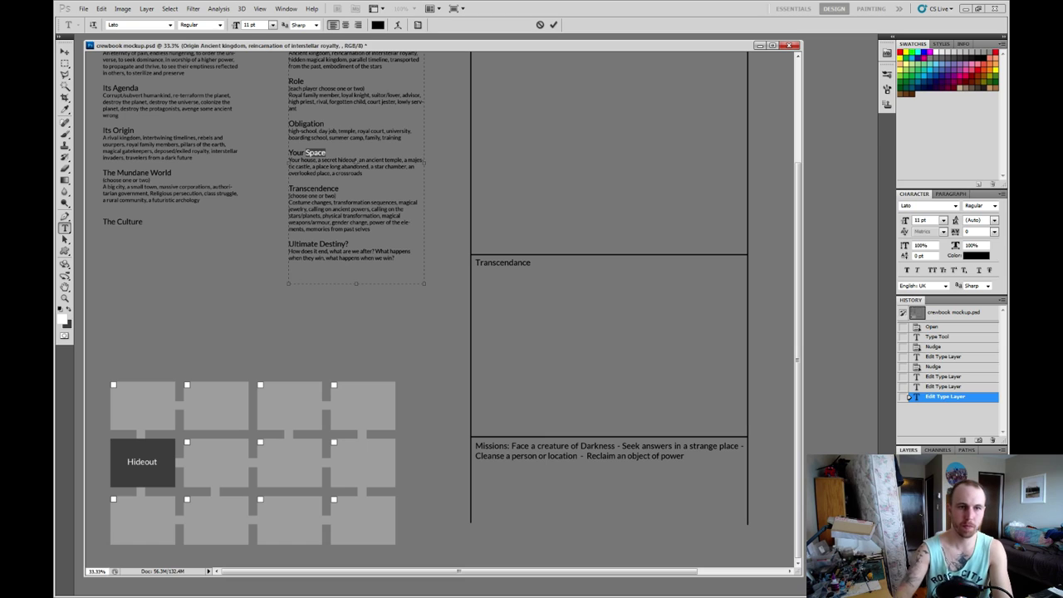
{"action": "type", "text": "h"}
{"action": "type", "text": "H"}
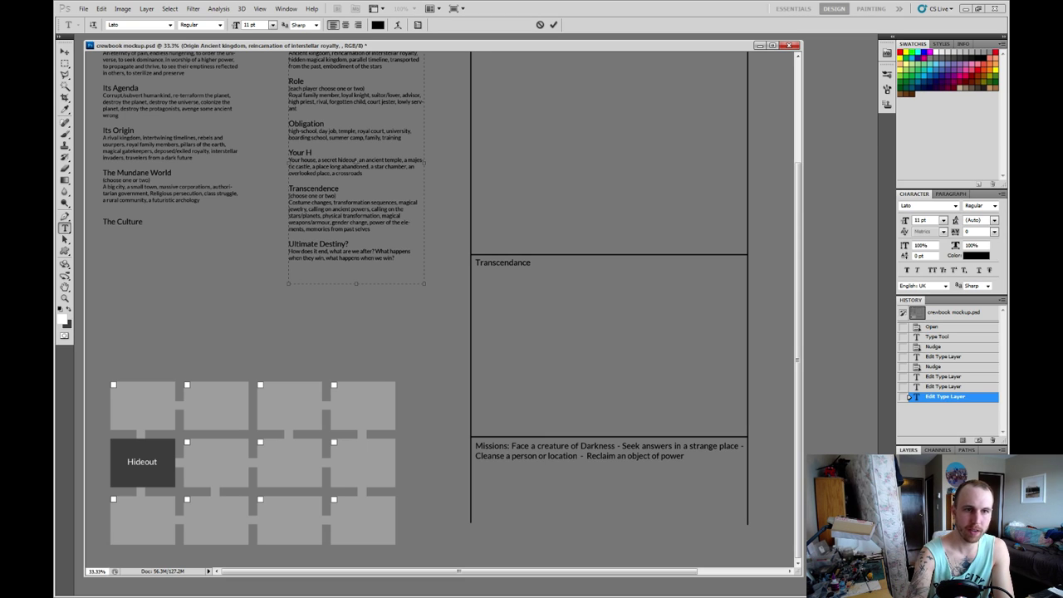
{"action": "type", "text": "ideout"}
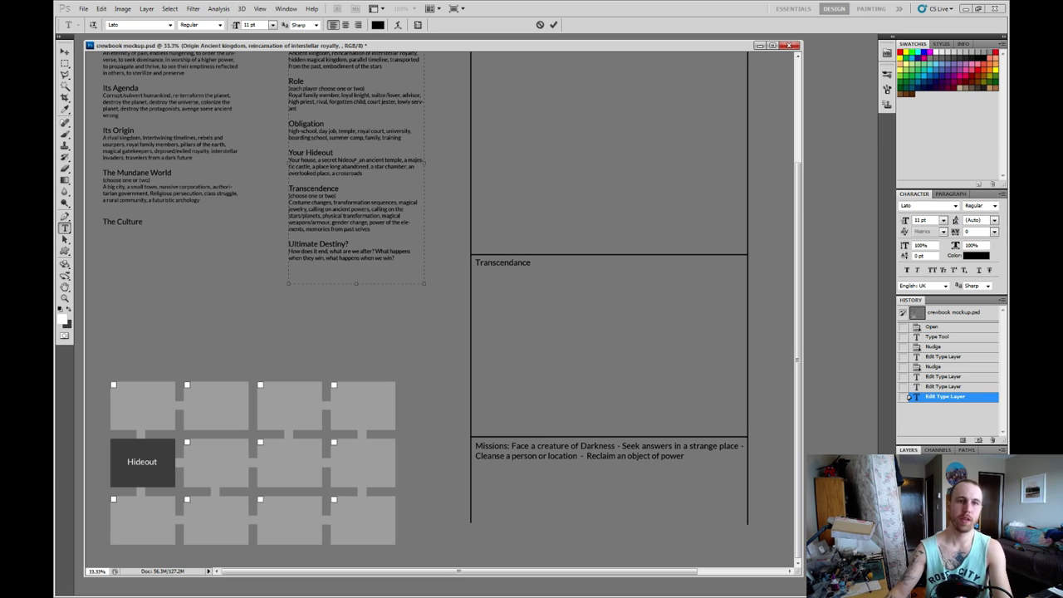
{"action": "left_click", "coordinate": [552, 24]}
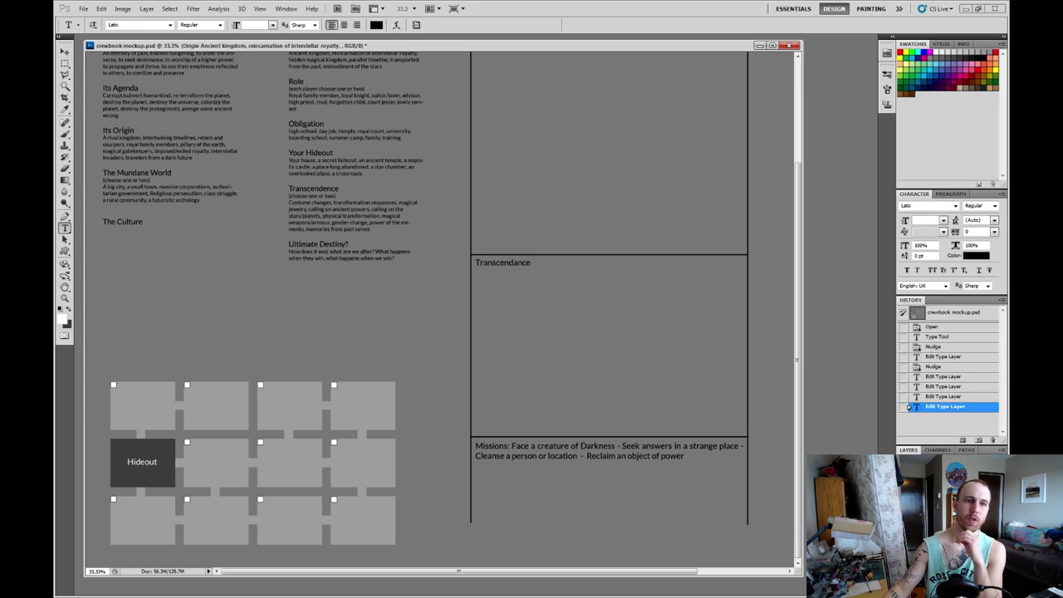
{"action": "left_click", "coordinate": [357, 160]}
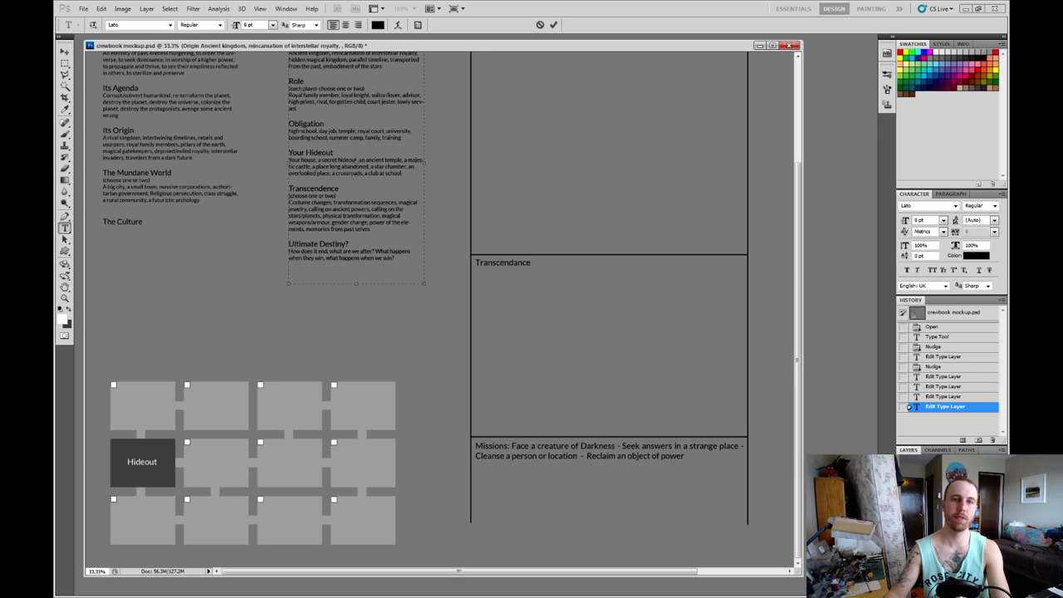
{"action": "left_click", "coordinate": [553, 24]}
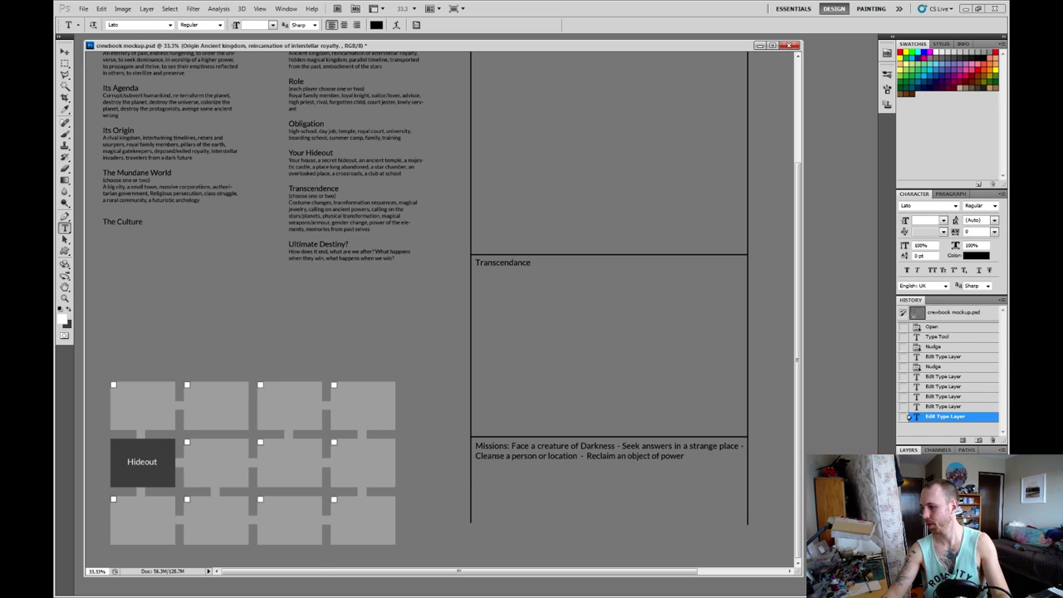
Label the grid square directly above Hideout "a power source" in 8 pt text beside its checkbox.
{"action": "scroll", "coordinate": [452, 310], "scroll_direction": "up", "scroll_amount": 1}
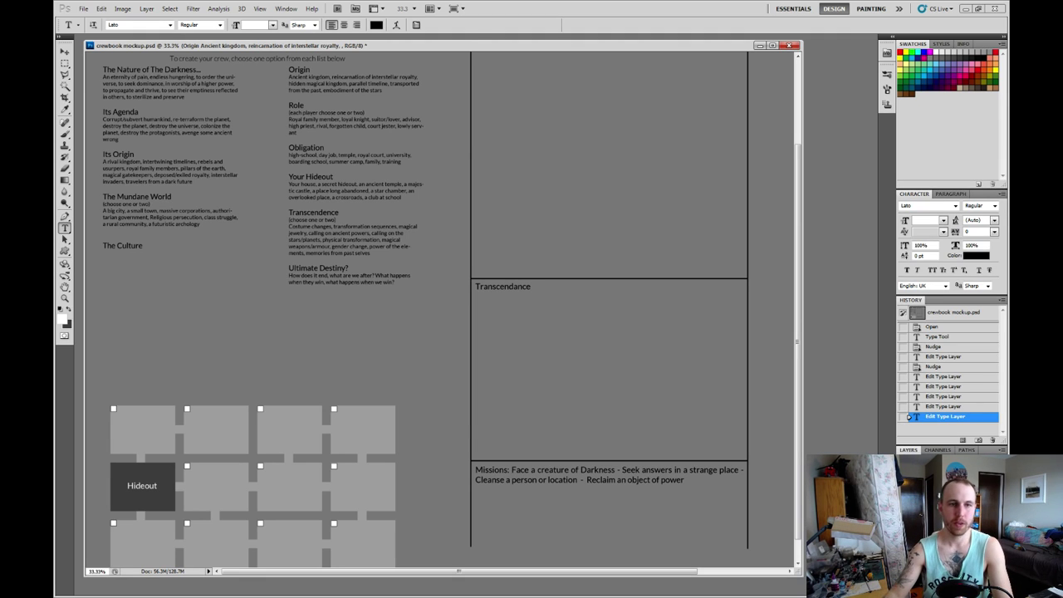
{"action": "scroll", "coordinate": [440, 307], "scroll_direction": "down", "scroll_amount": 1}
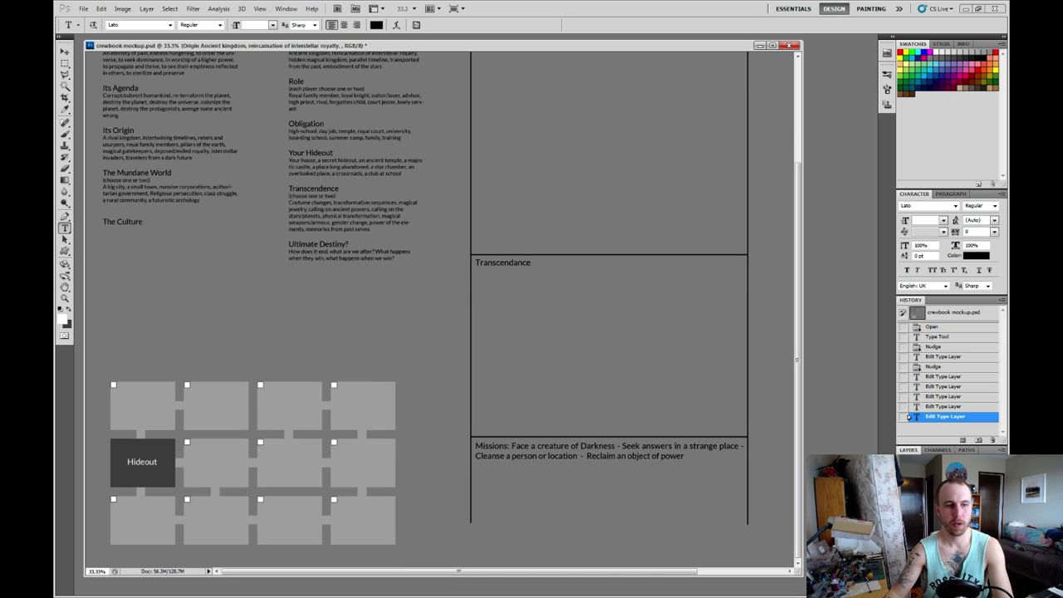
{"action": "left_click", "coordinate": [122, 388]}
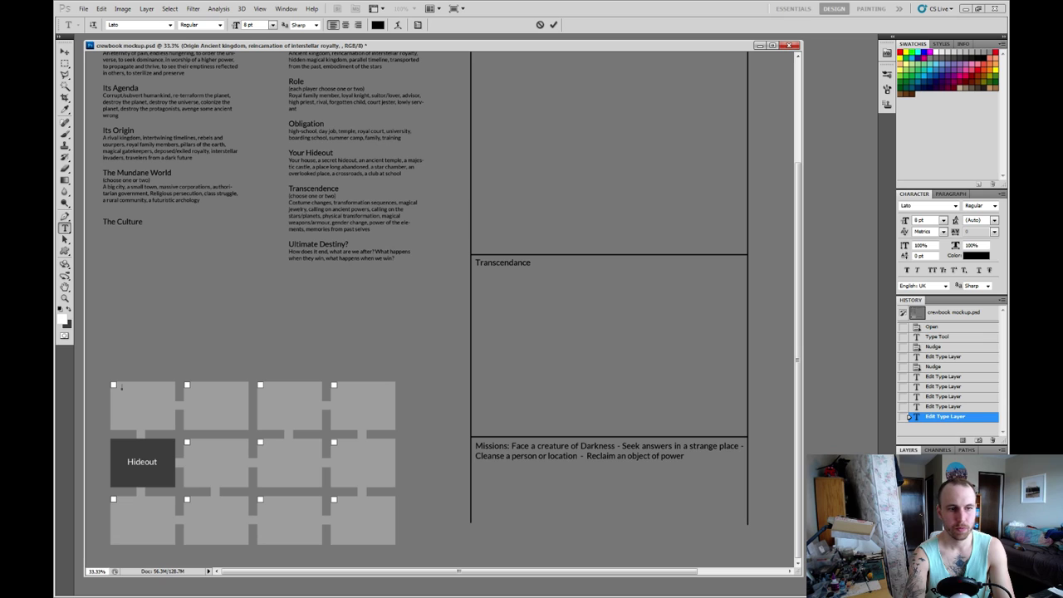
{"action": "type", "text": "ower source"}
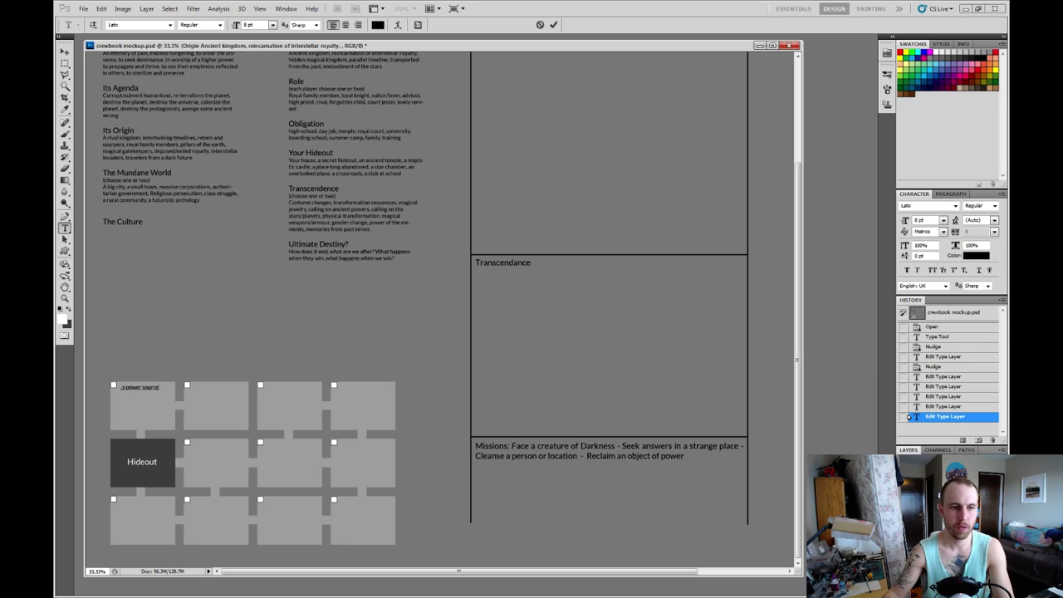
{"action": "key", "text": "ctrl+Return"}
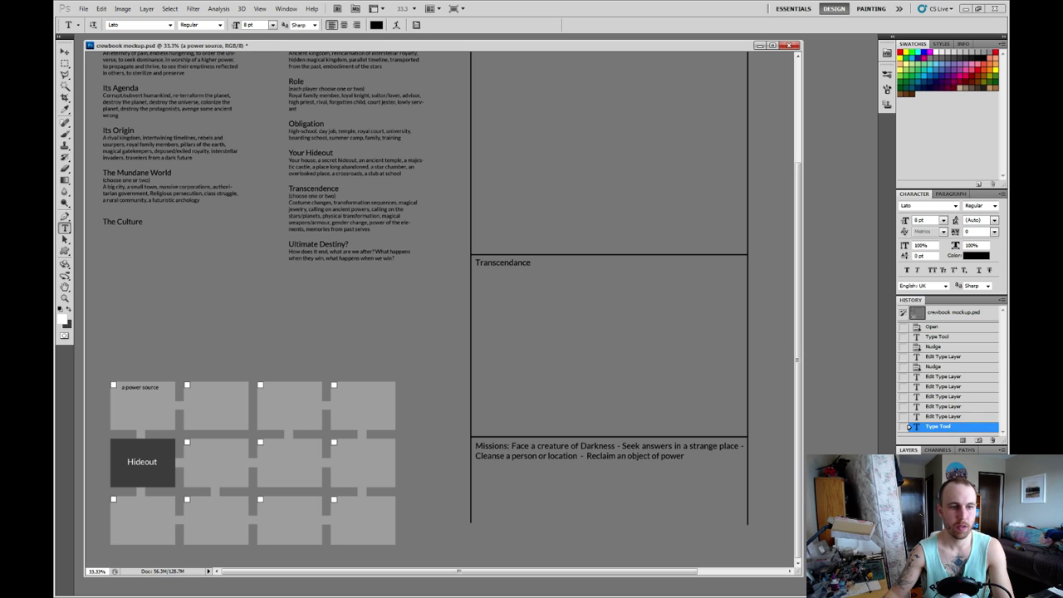
Label the second square in the grid's top row "A portal chamber" in 8 pt text.
{"action": "left_click", "coordinate": [199, 388]}
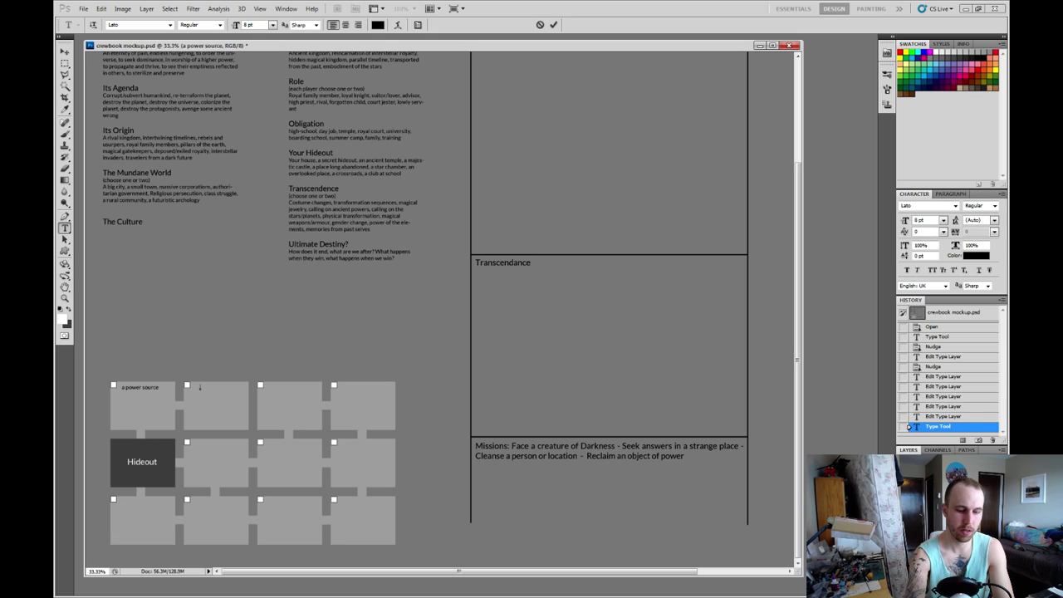
{"action": "type", "text": "A portal"}
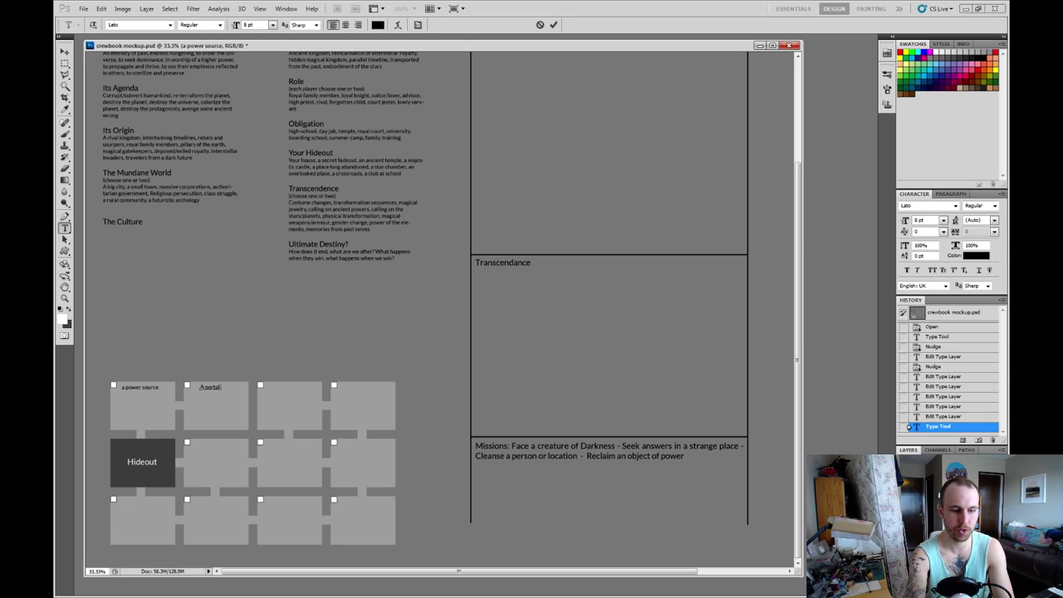
{"action": "type", "text": " chamber"}
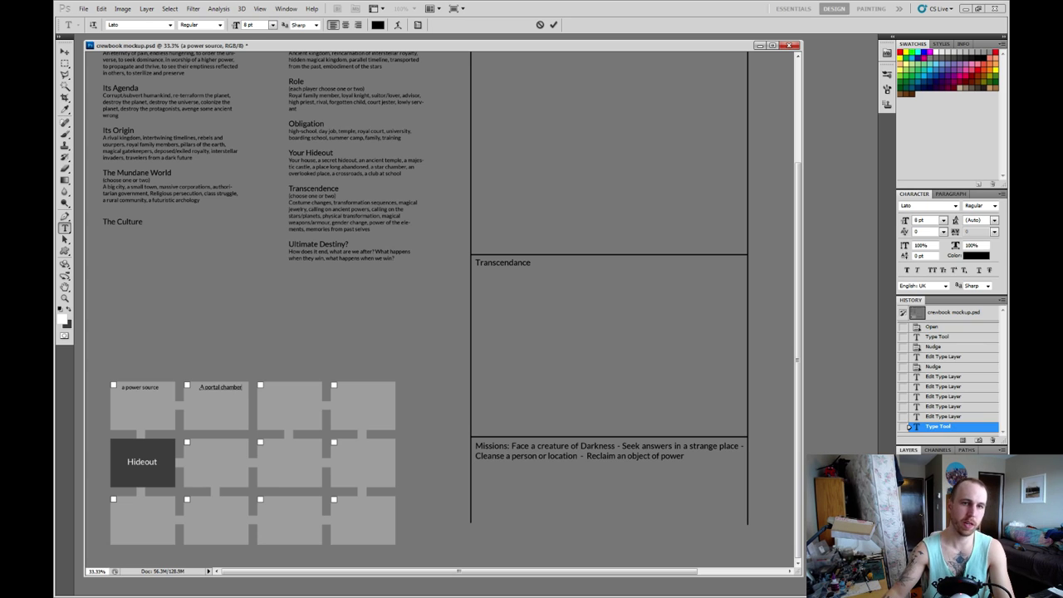
{"action": "left_click", "coordinate": [553, 25]}
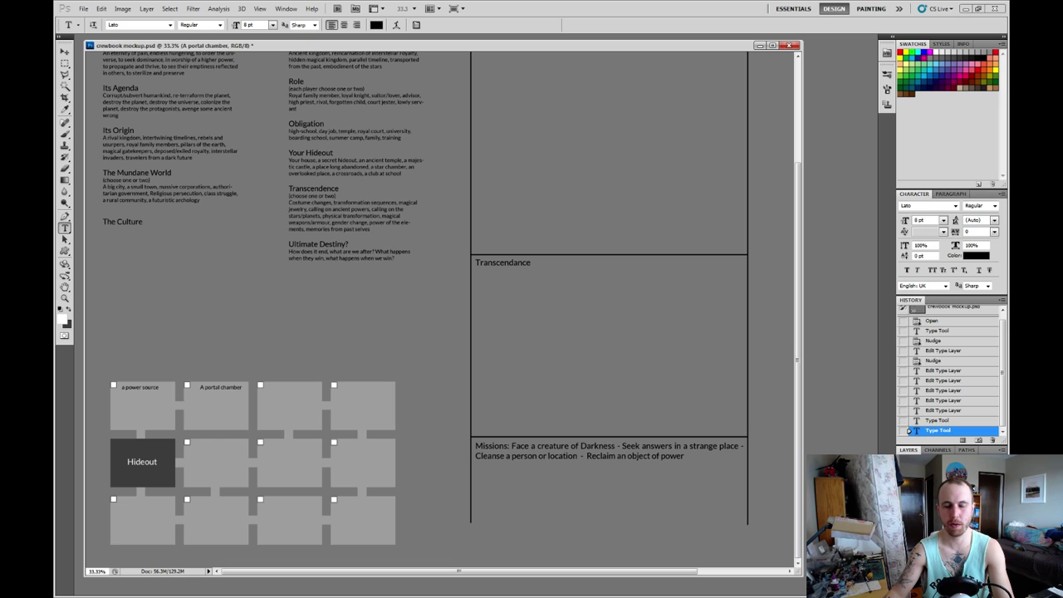
Label the grid square directly below Hideout "a practice room" in 8 pt text.
{"action": "left_click", "coordinate": [120, 510]}
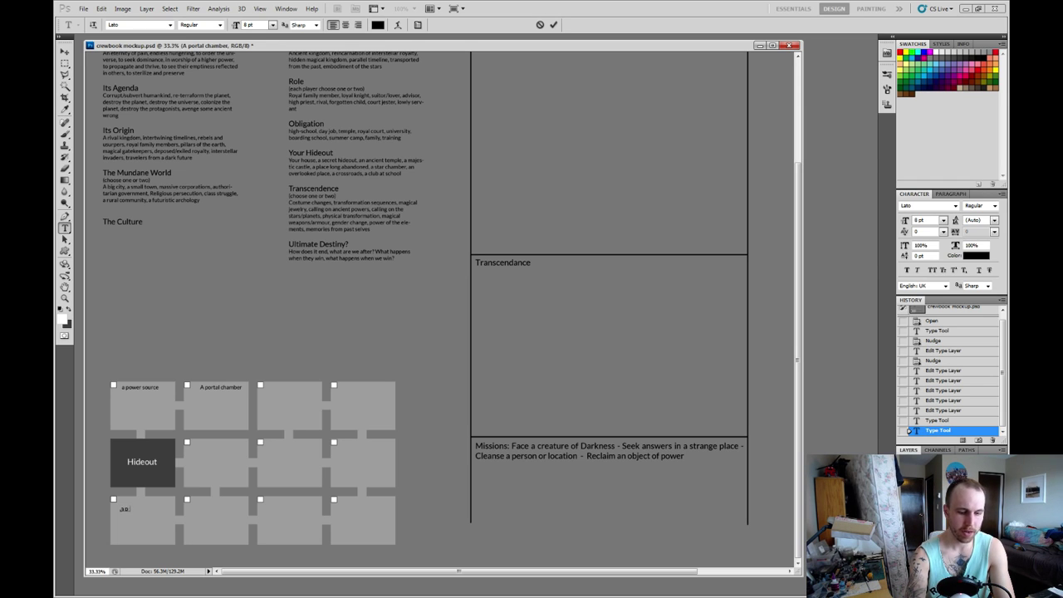
{"action": "type", "text": "ctice room"}
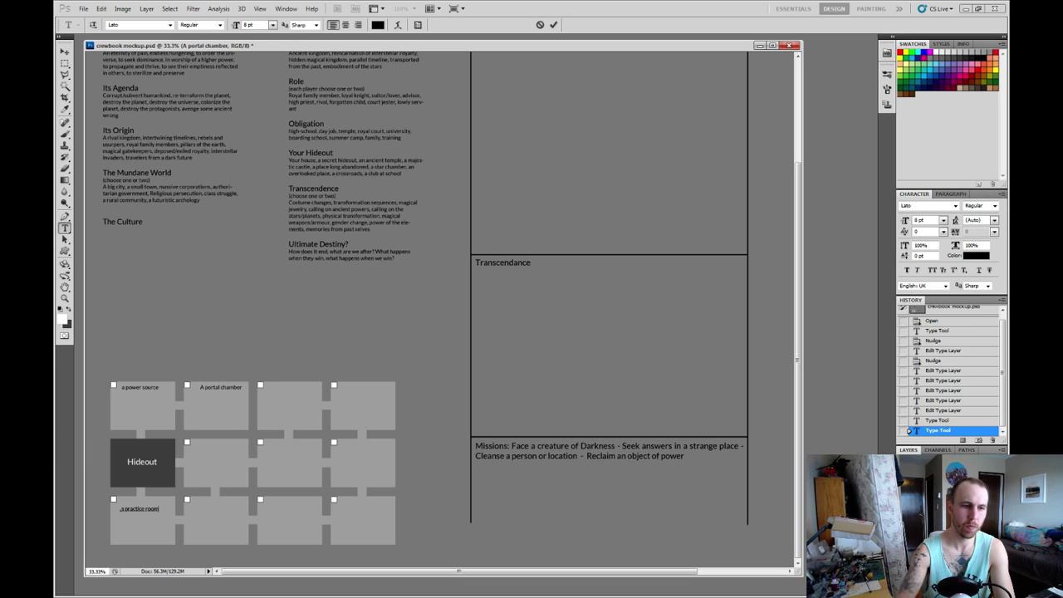
{"action": "key", "text": "ctrl+Return"}
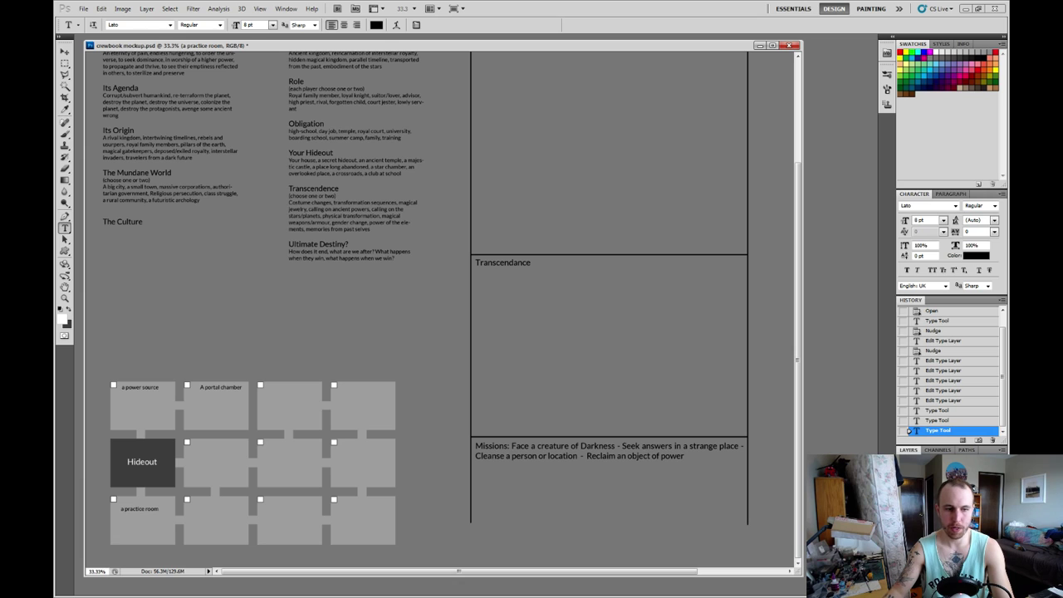
Label the second square in the grid's bottom row "healing space" in 8 pt text.
{"action": "left_click", "coordinate": [197, 509]}
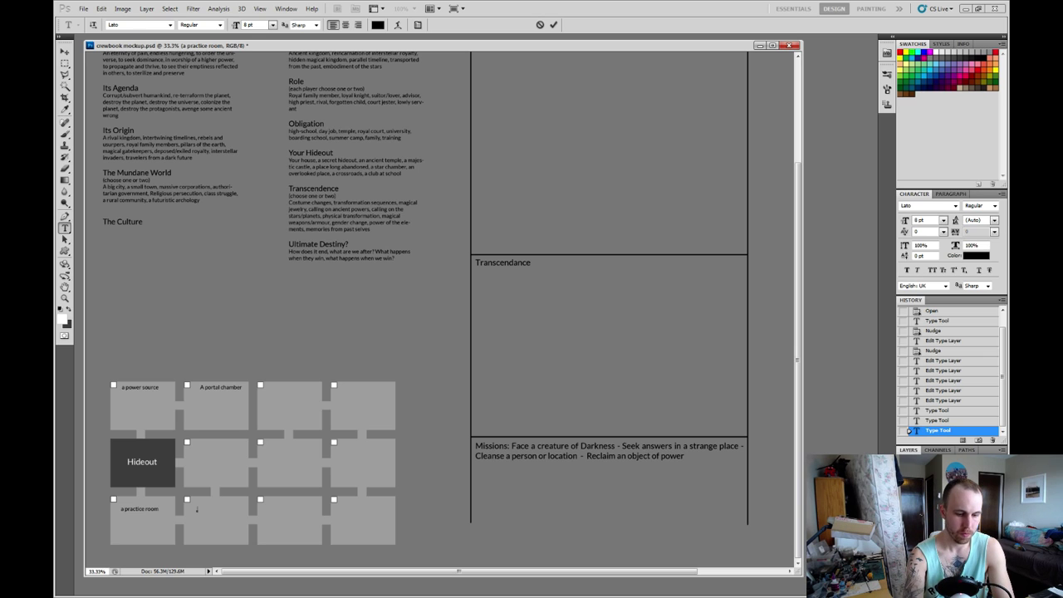
{"action": "type", "text": "heal"}
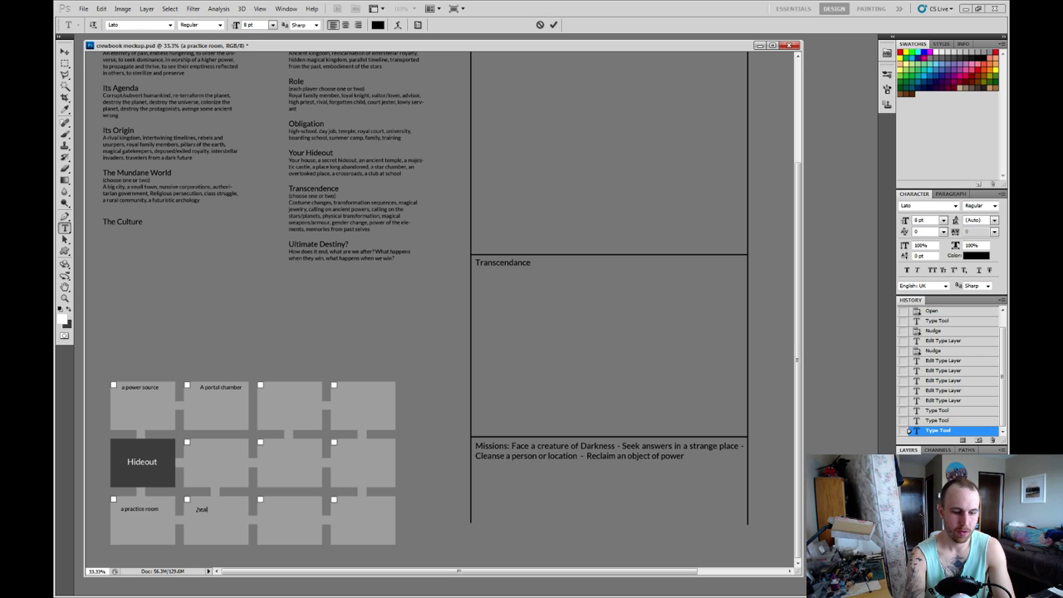
{"action": "type", "text": "ing cry"}
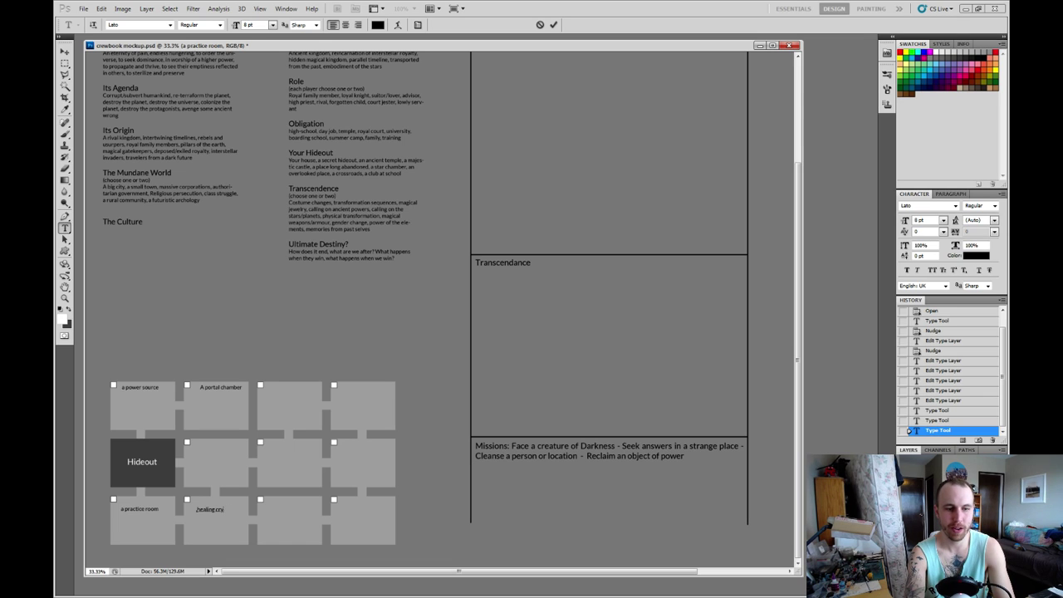
{"action": "type", "text": "stpace"}
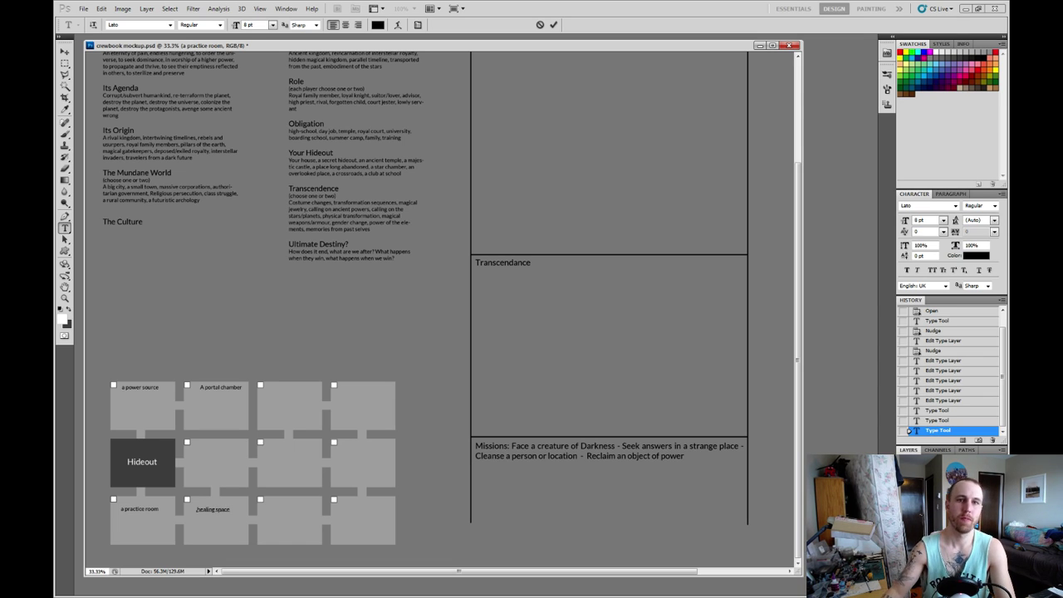
{"action": "key", "text": "ctrl+Return"}
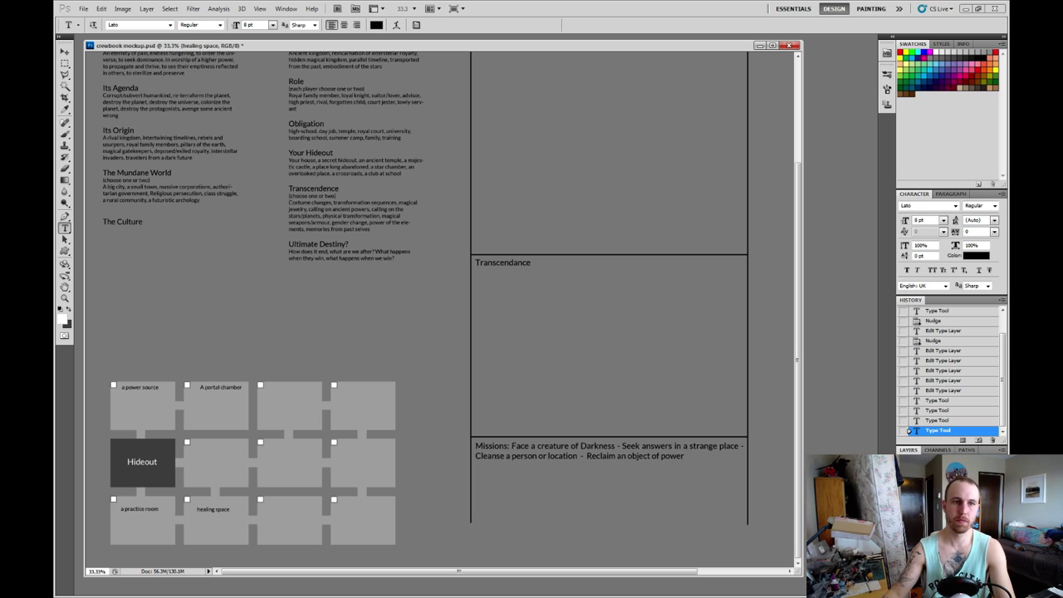
Label the third square in the grid's top row "Purification chamber" in 8 pt text.
{"action": "scroll", "coordinate": [440, 307], "scroll_direction": "up", "scroll_amount": 3}
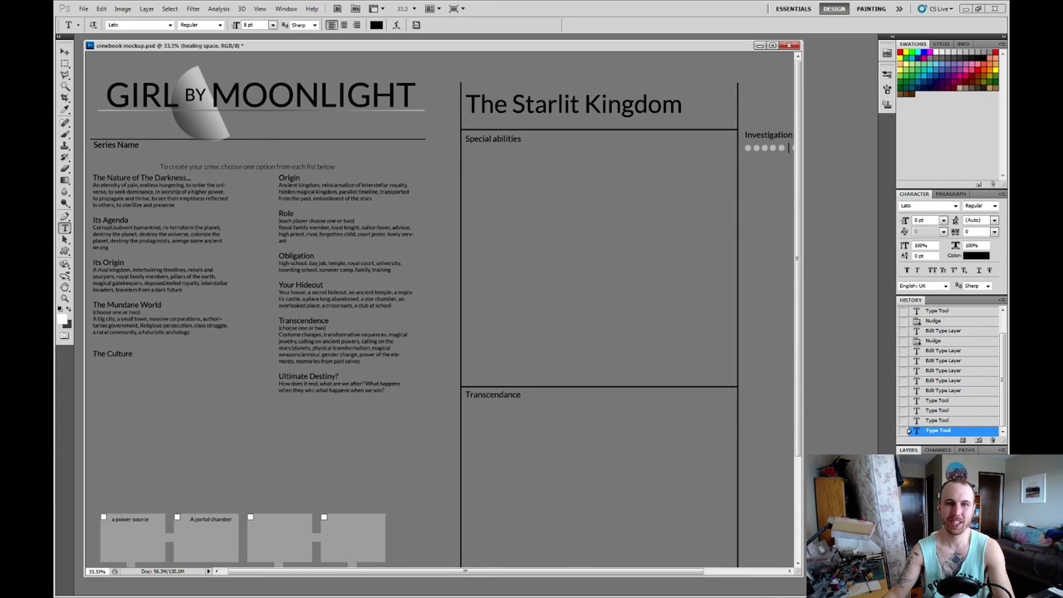
{"action": "scroll", "coordinate": [445, 318], "scroll_direction": "down", "scroll_amount": 1}
{"action": "scroll", "coordinate": [446, 317], "scroll_direction": "up", "scroll_amount": 1}
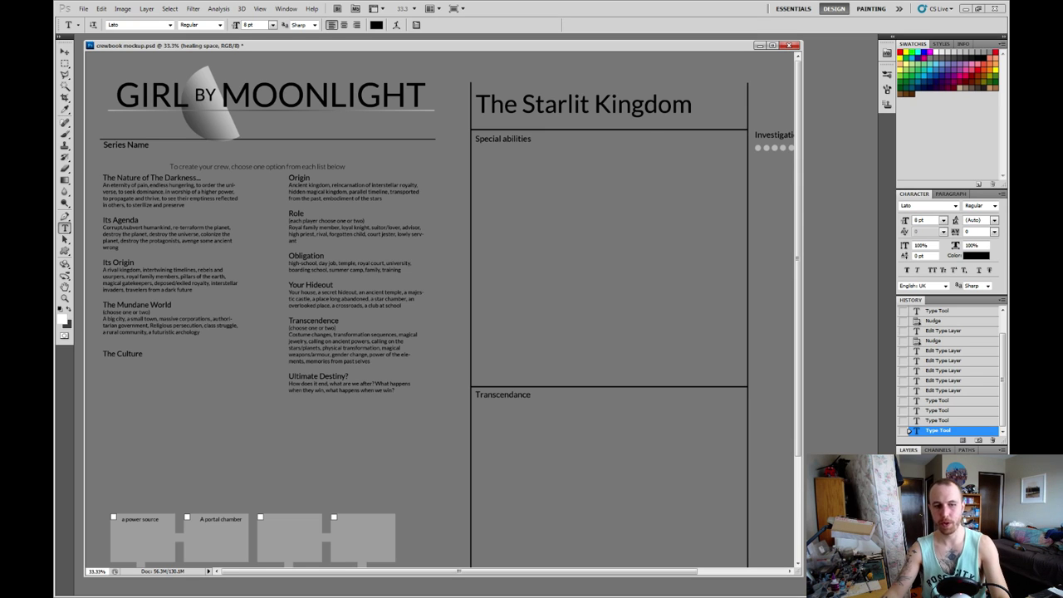
{"action": "scroll", "coordinate": [264, 391], "scroll_direction": "down", "scroll_amount": 3}
{"action": "left_click", "coordinate": [264, 391]}
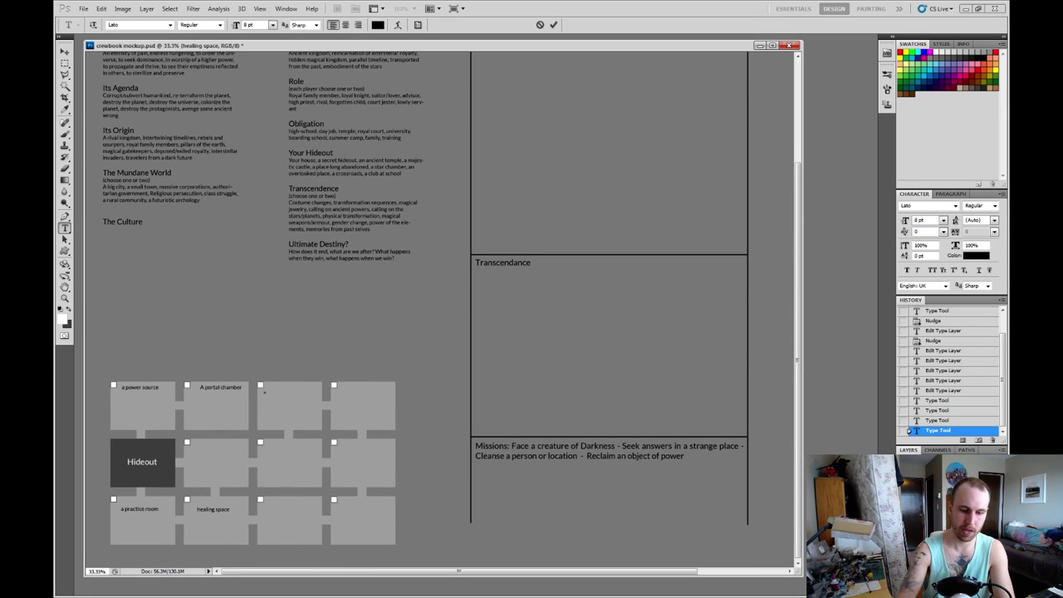
{"action": "type", "text": "Purif"}
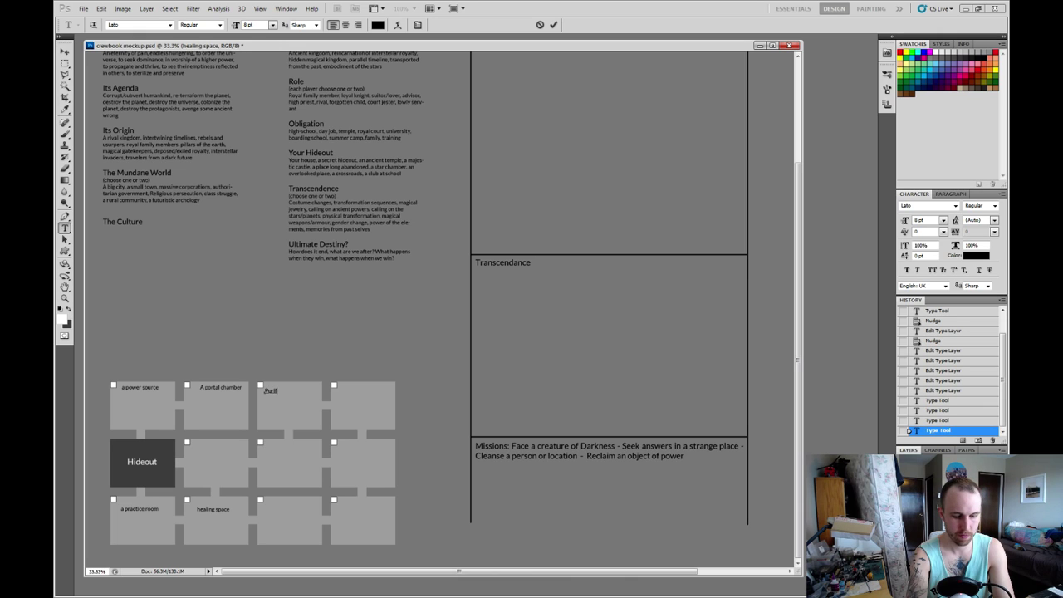
{"action": "type", "text": "ication chamber"}
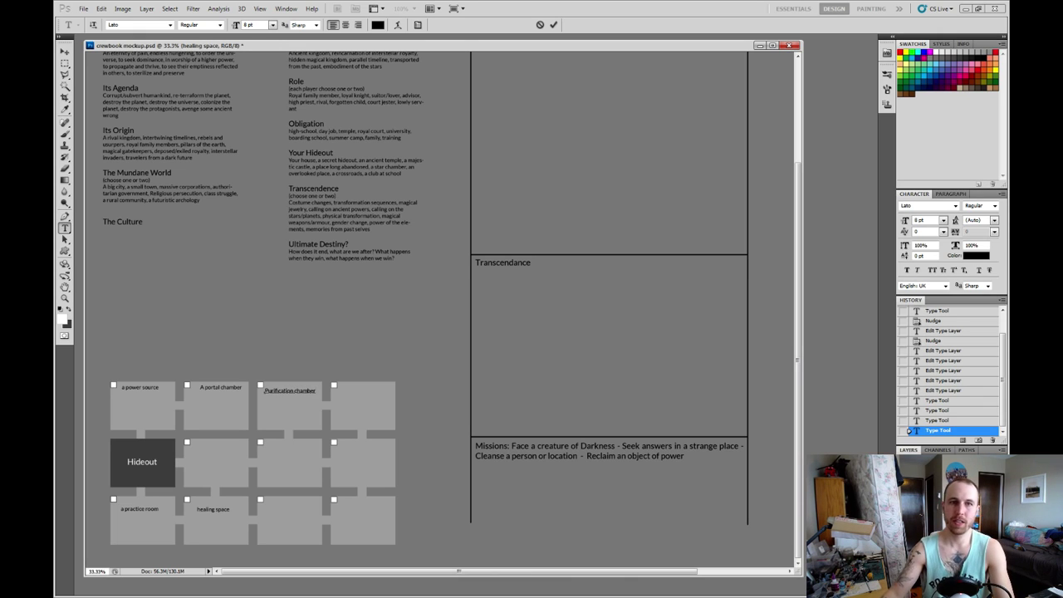
{"action": "key", "text": "ctrl+Return"}
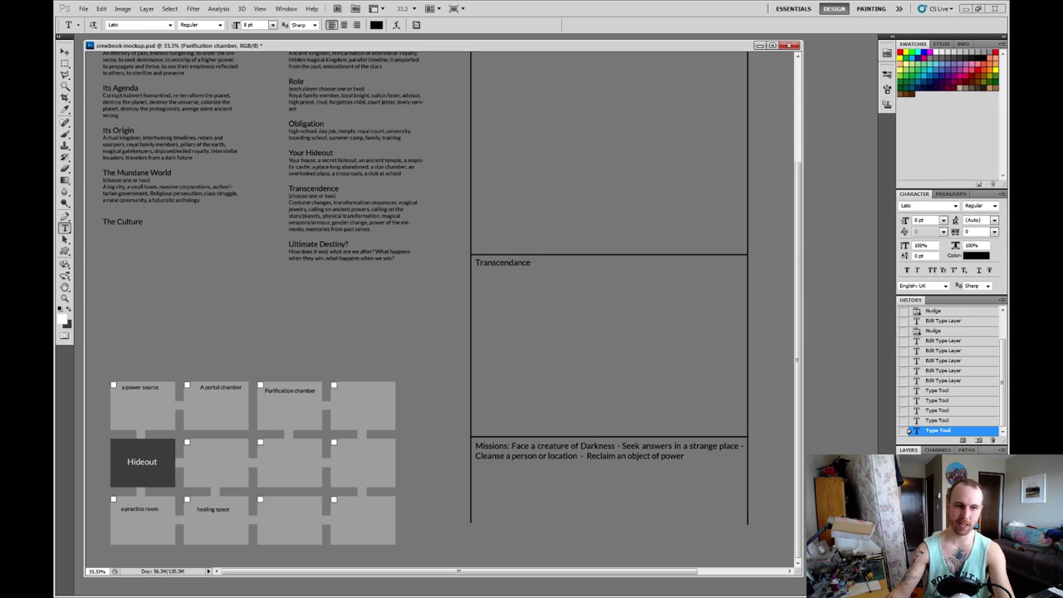
Label the square beside Hideout in the middle row "library" and the one after it "lounge" in 8 pt text.
{"action": "left_click", "coordinate": [199, 453]}
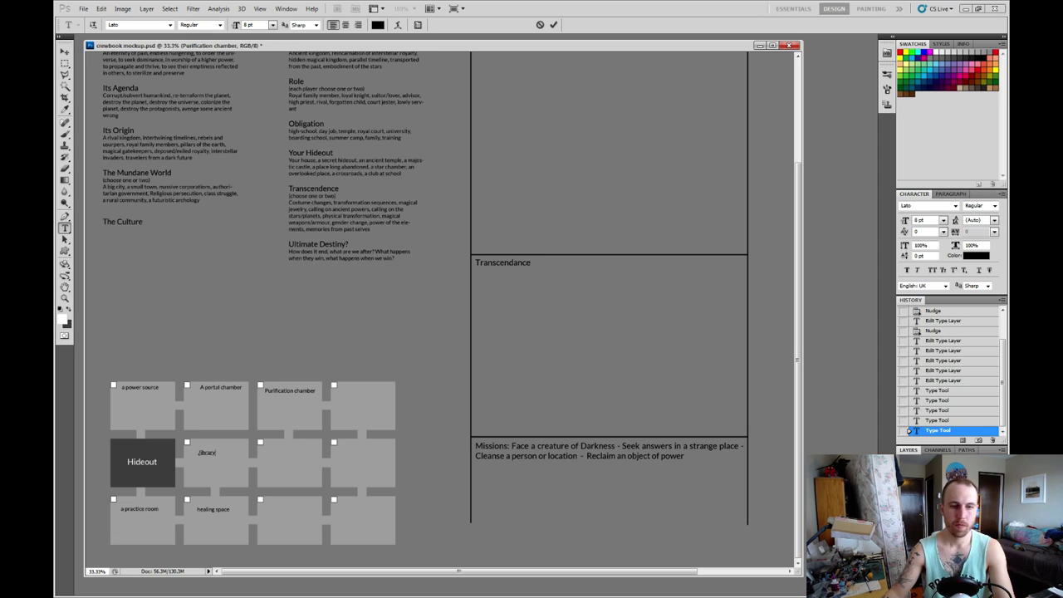
{"action": "key", "text": "ctrl+Return"}
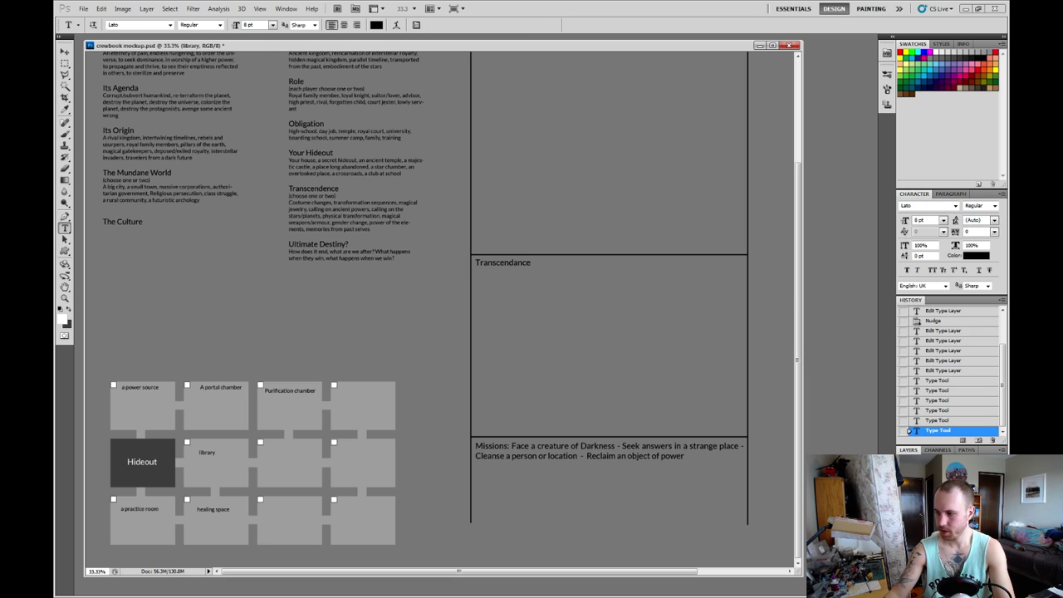
{"action": "left_click", "coordinate": [272, 450]}
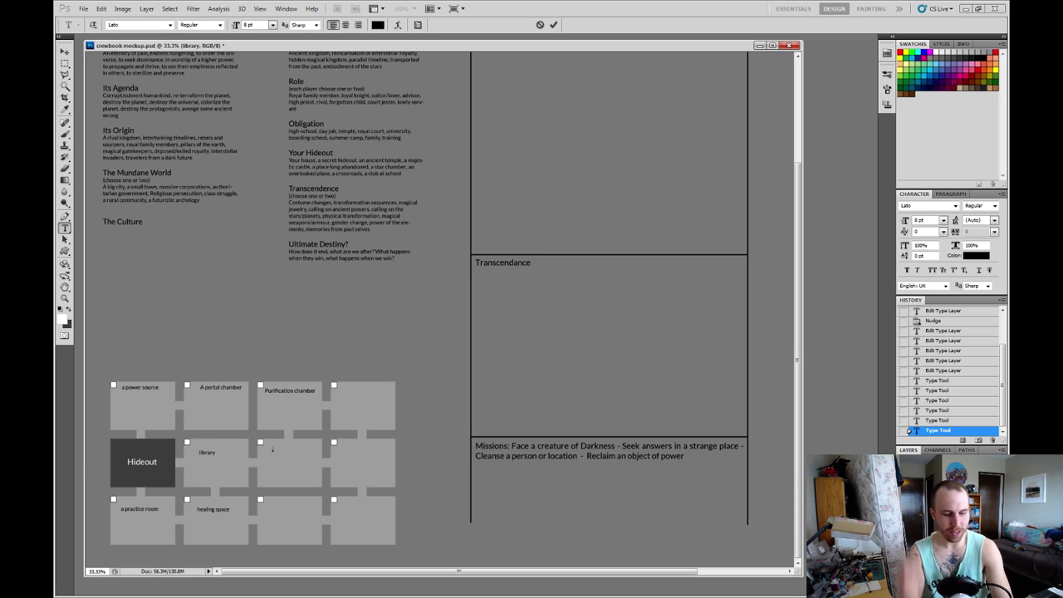
{"action": "type", "text": "lounge"}
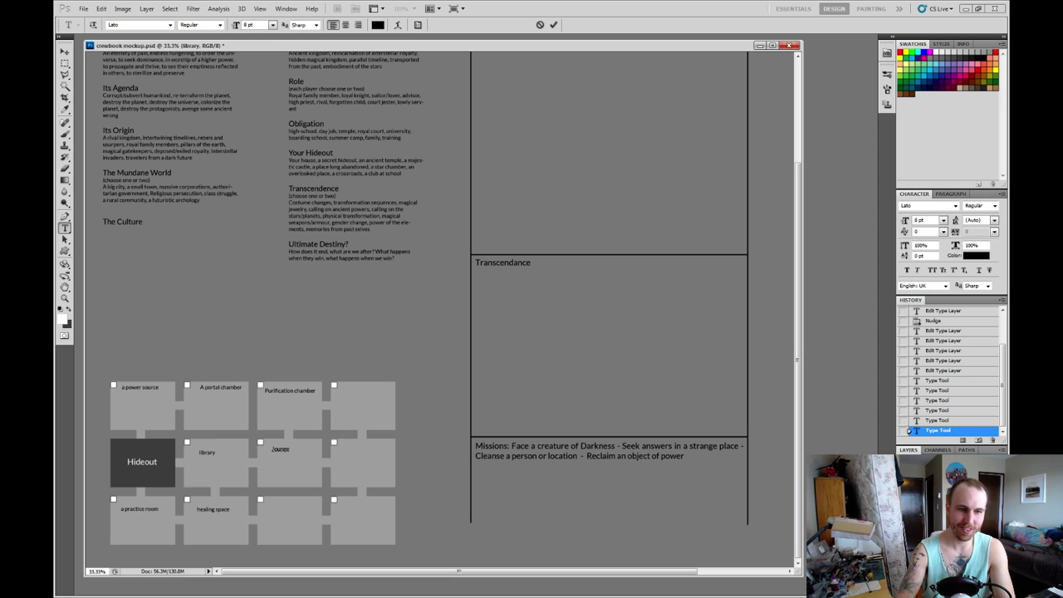
{"action": "key", "text": "ctrl+Return"}
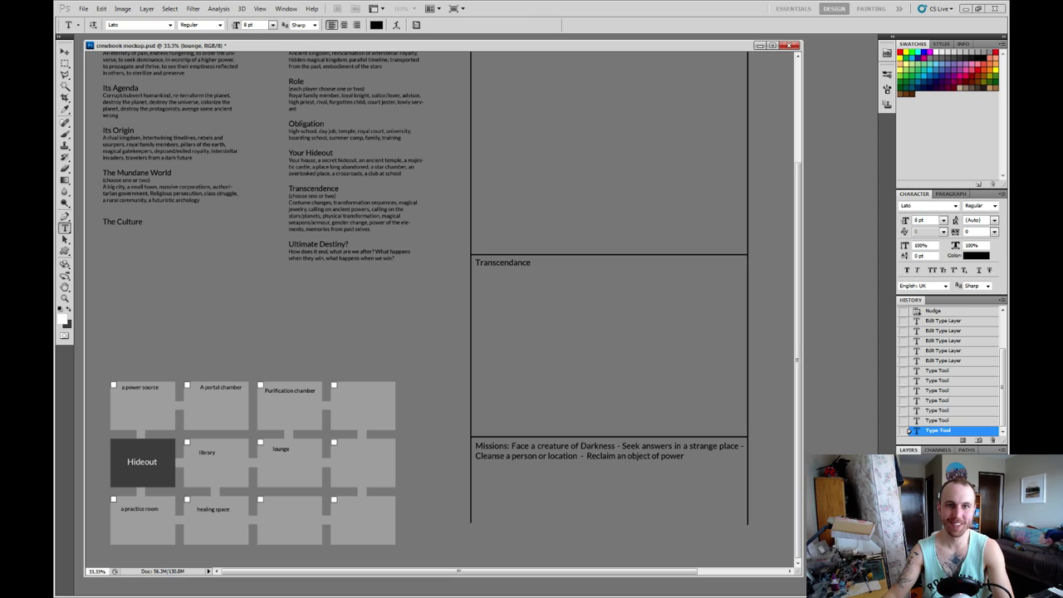
Move the "lounge" label closer to its checkbox and extend its text to "lounge and kitchen".
{"action": "key", "text": "v"}
{"action": "mouse_move", "coordinate": [281, 449]}
{"action": "left_mouse_down"}
{"action": "mouse_move", "coordinate": [200, 526]}
{"action": "mouse_move", "coordinate": [162, 518]}
{"action": "mouse_move", "coordinate": [210, 445]}
{"action": "mouse_move", "coordinate": [222, 459]}
{"action": "mouse_move", "coordinate": [275, 454]}
{"action": "left_mouse_up"}
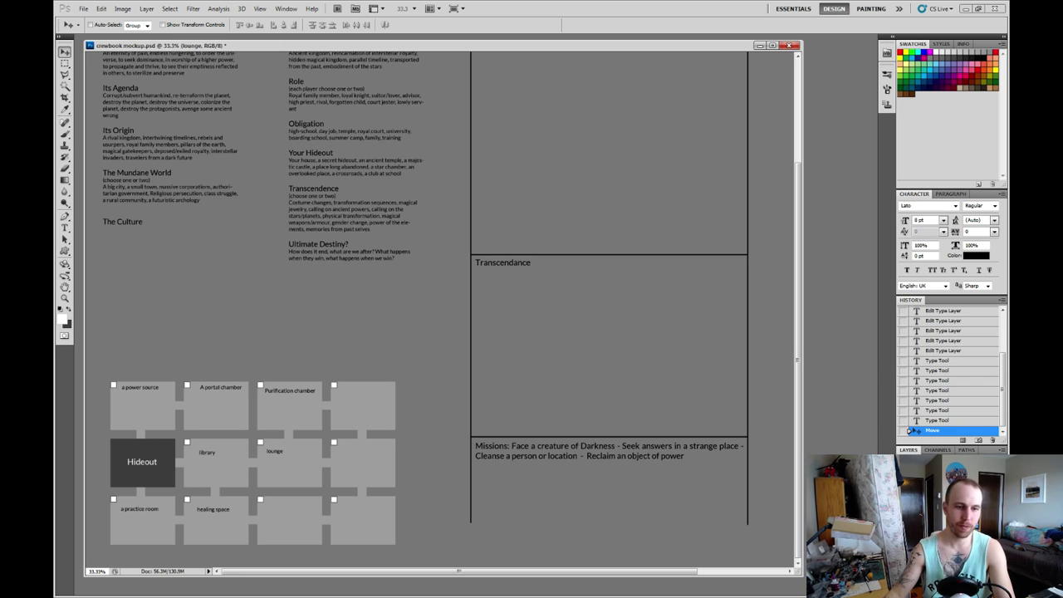
{"action": "key", "text": "t"}
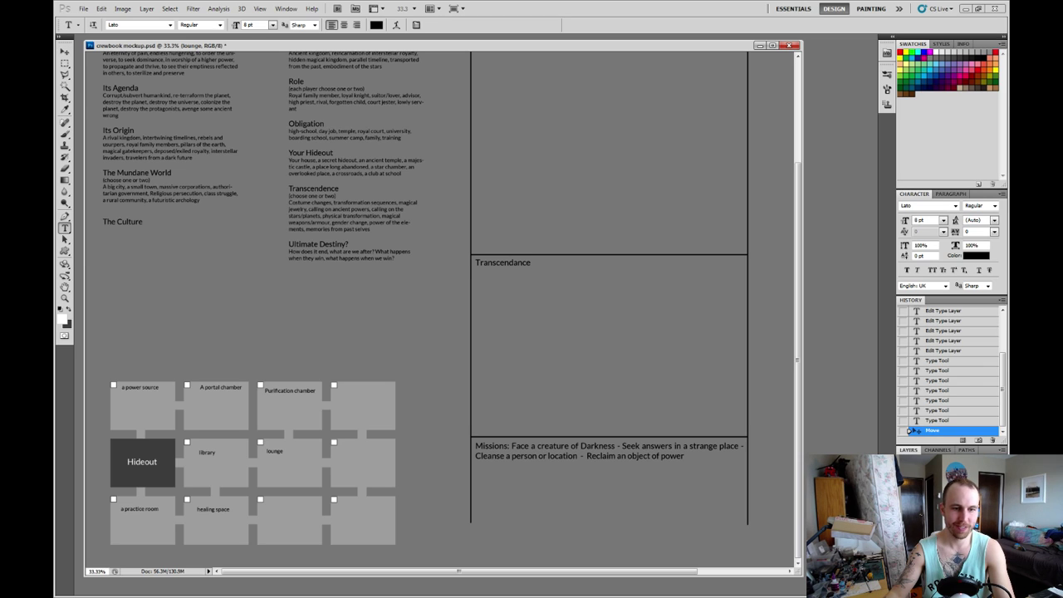
{"action": "left_click", "coordinate": [283, 450]}
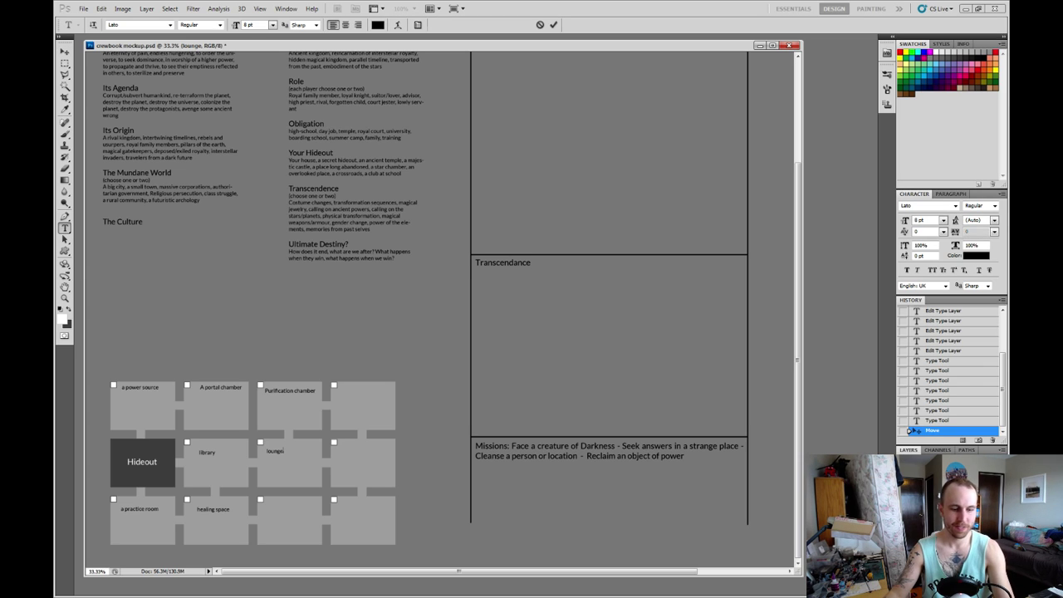
{"action": "key", "text": "Escape"}
{"action": "double_click", "coordinate": [274, 451]}
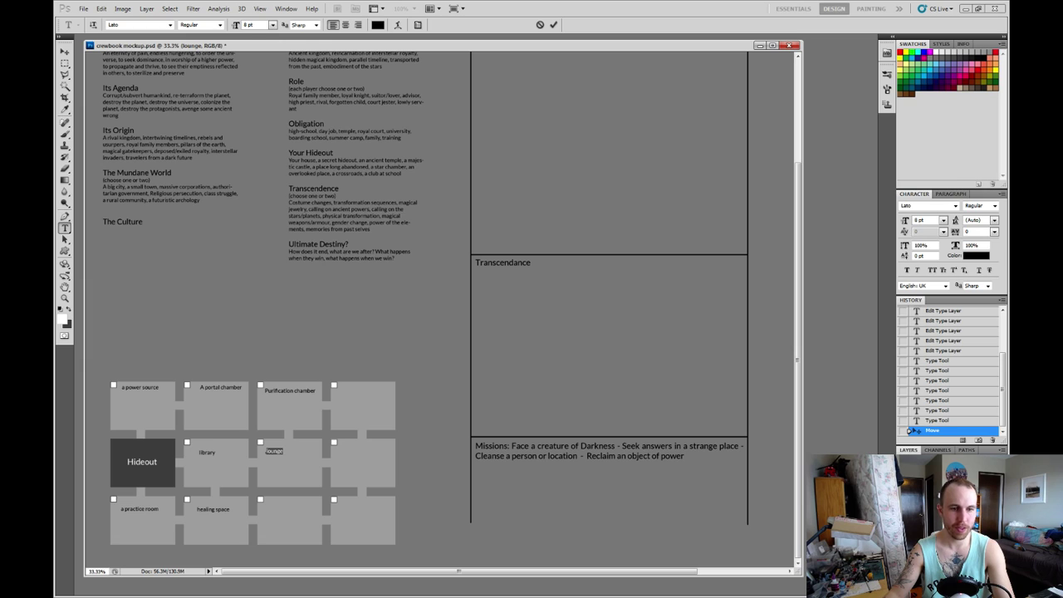
{"action": "left_click", "coordinate": [274, 450]}
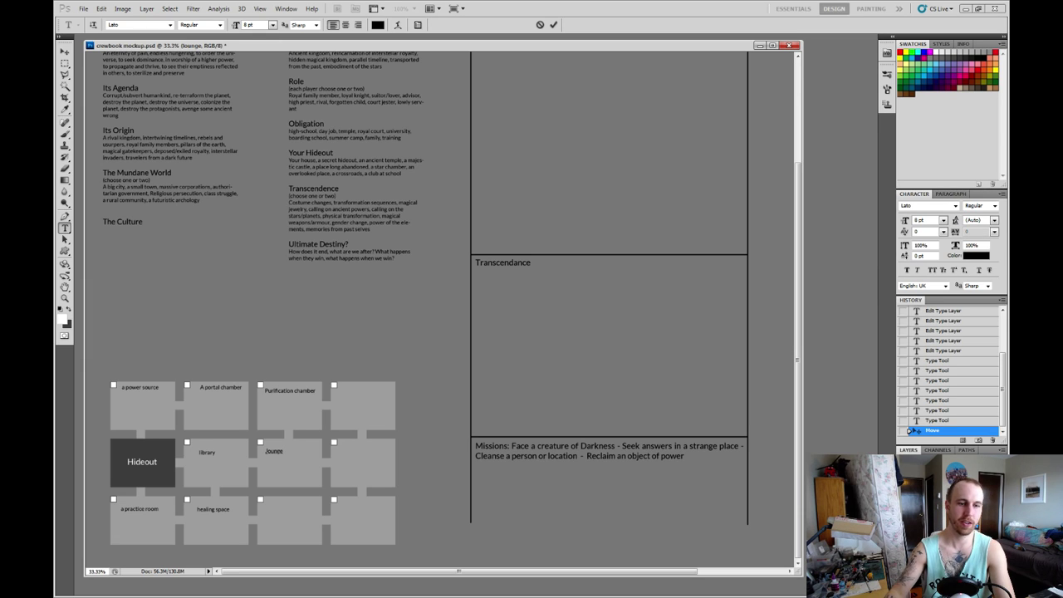
{"action": "type", "text": "a"}
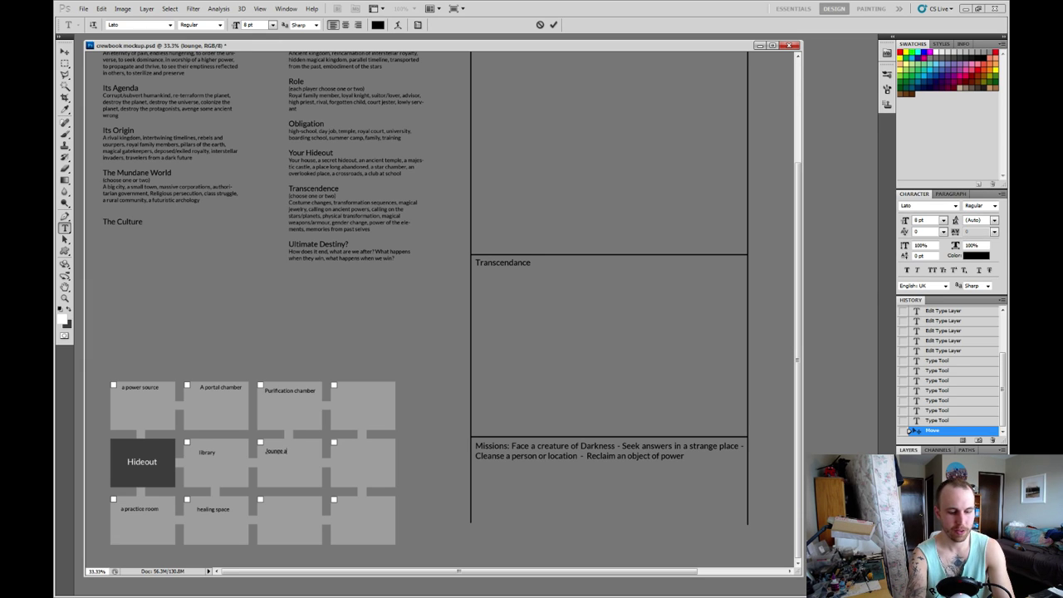
{"action": "type", "text": "nd kitchen"}
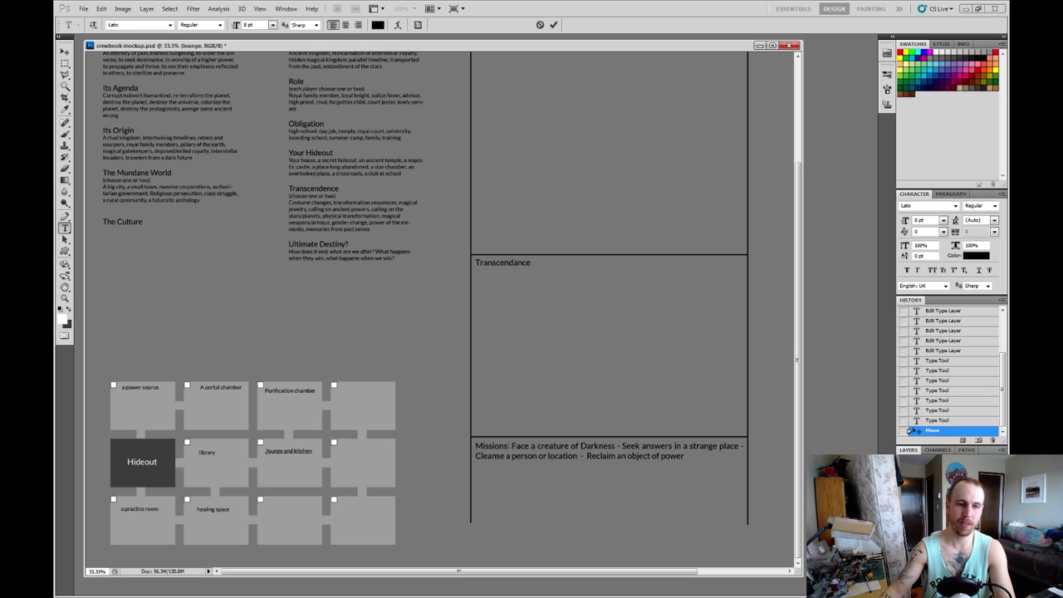
{"action": "key", "text": "ctrl+Return"}
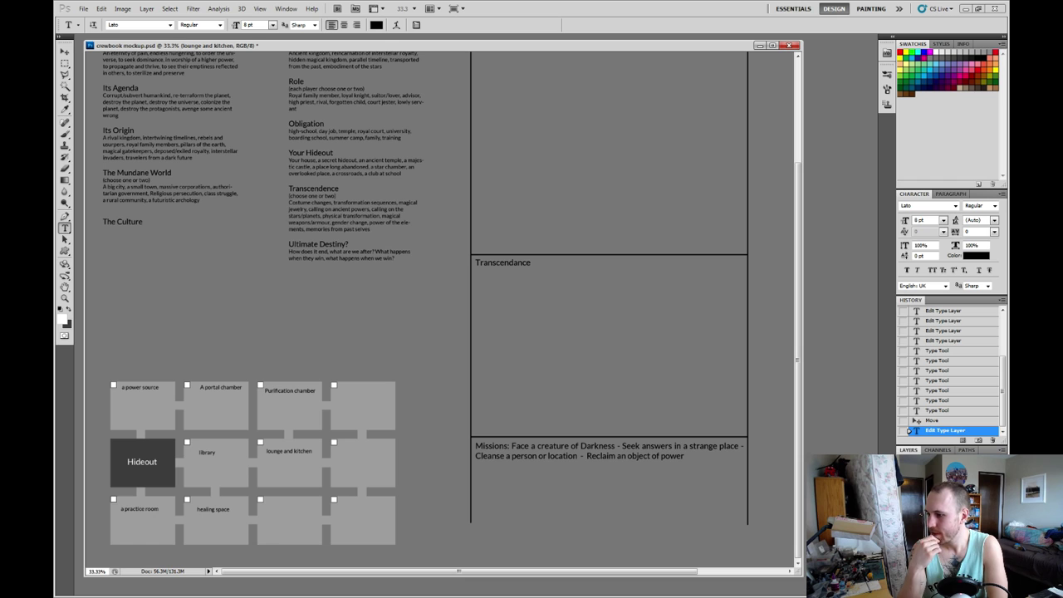
Create an 8 pt "Containment area" label and place it beside the checkbox of the last square in the grid's bottom row.
{"action": "key", "text": "z"}
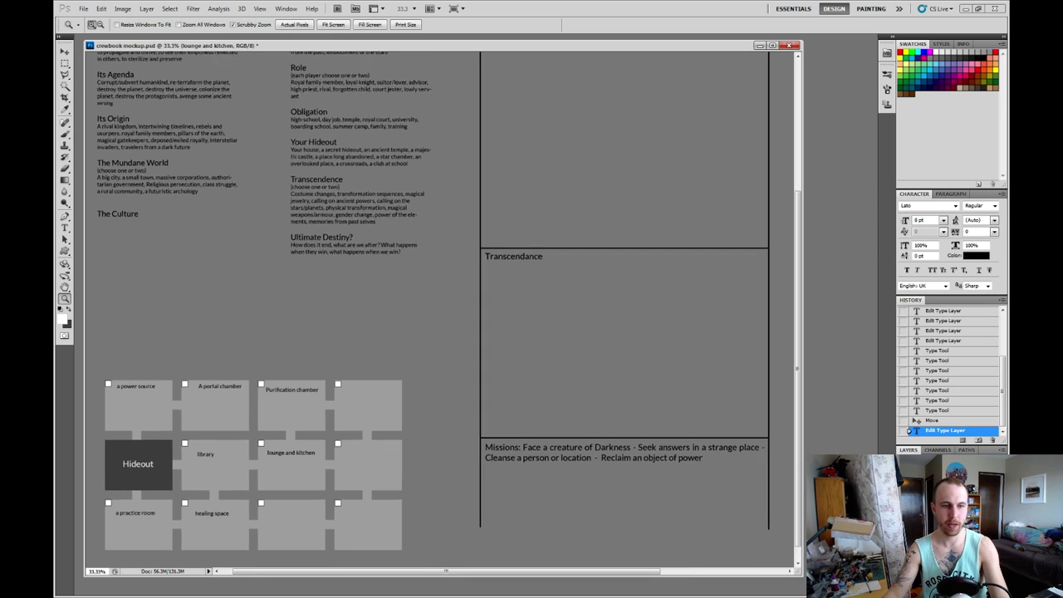
{"action": "key", "text": "ctrl+plus"}
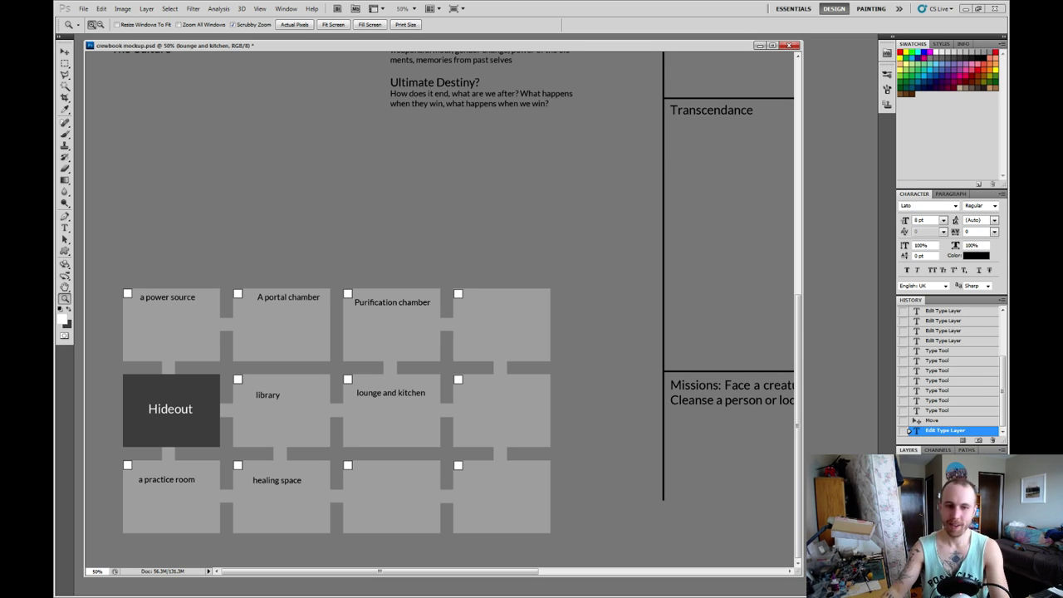
{"action": "key", "text": "t"}
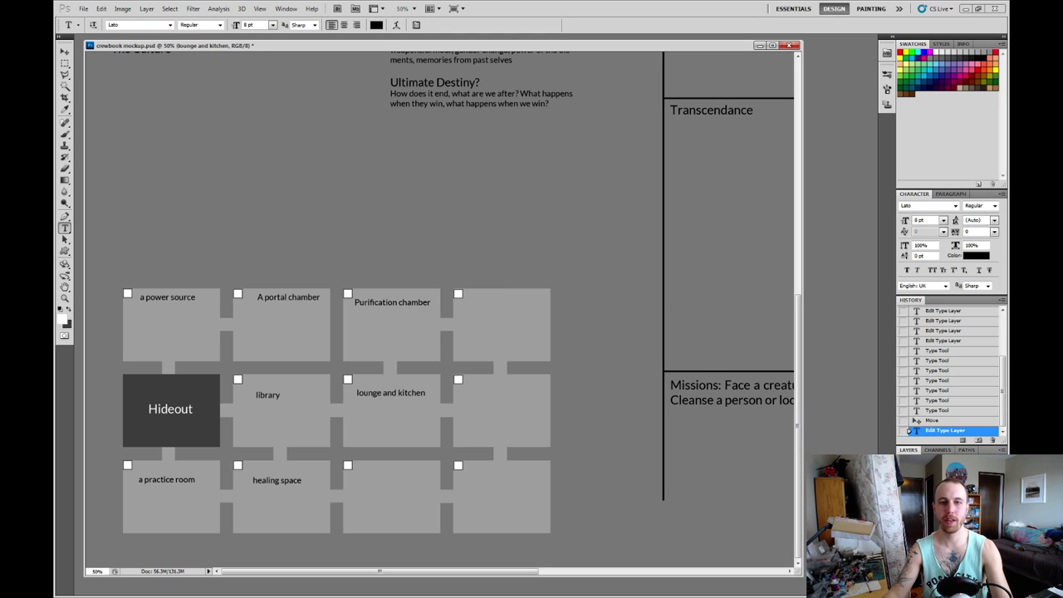
{"action": "left_click", "coordinate": [470, 299]}
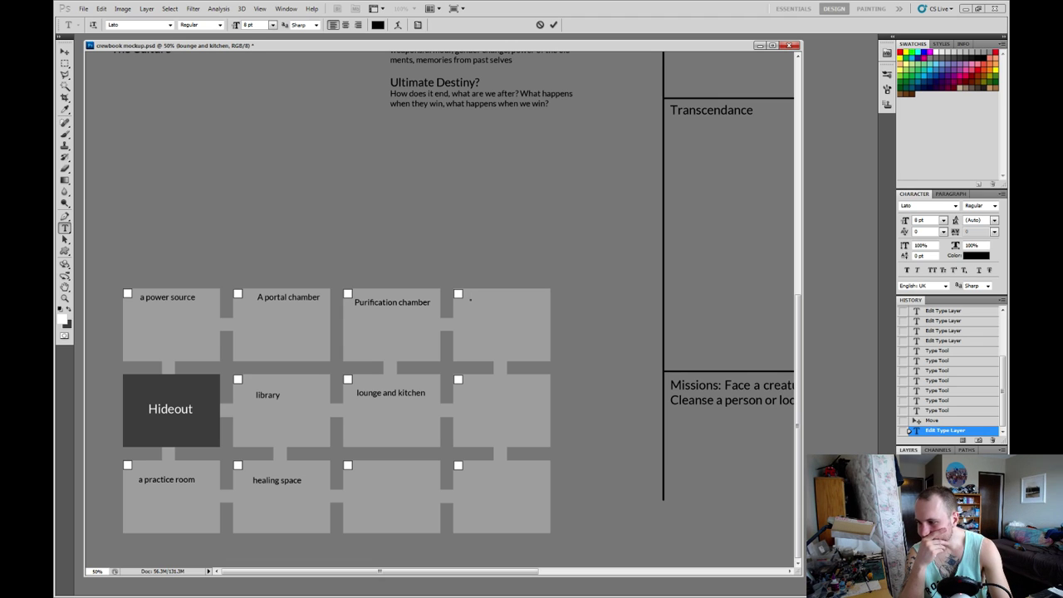
{"action": "type", "text": "C"}
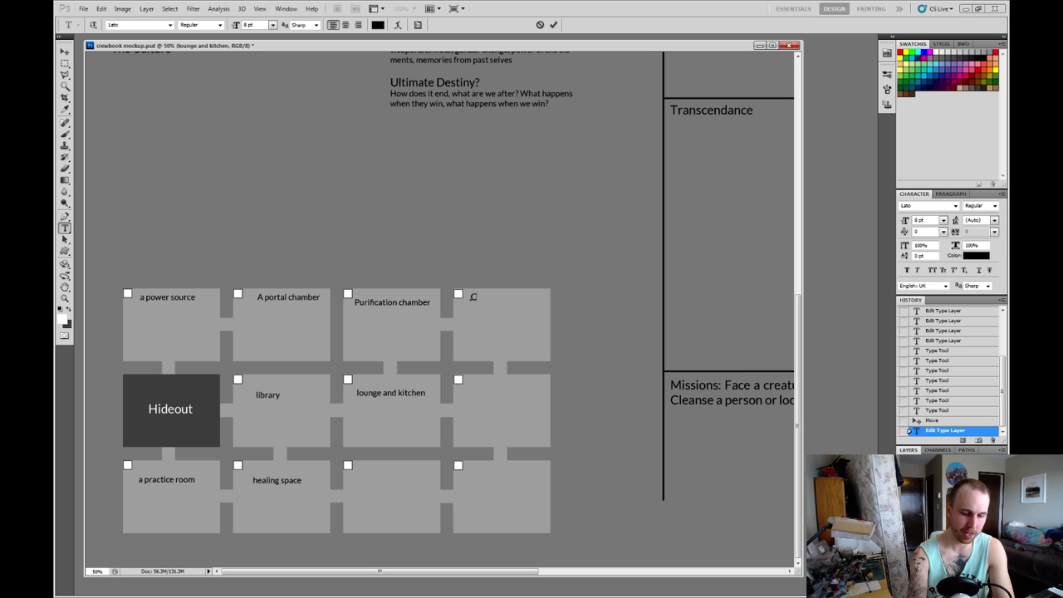
{"action": "type", "text": "oriainment area"}
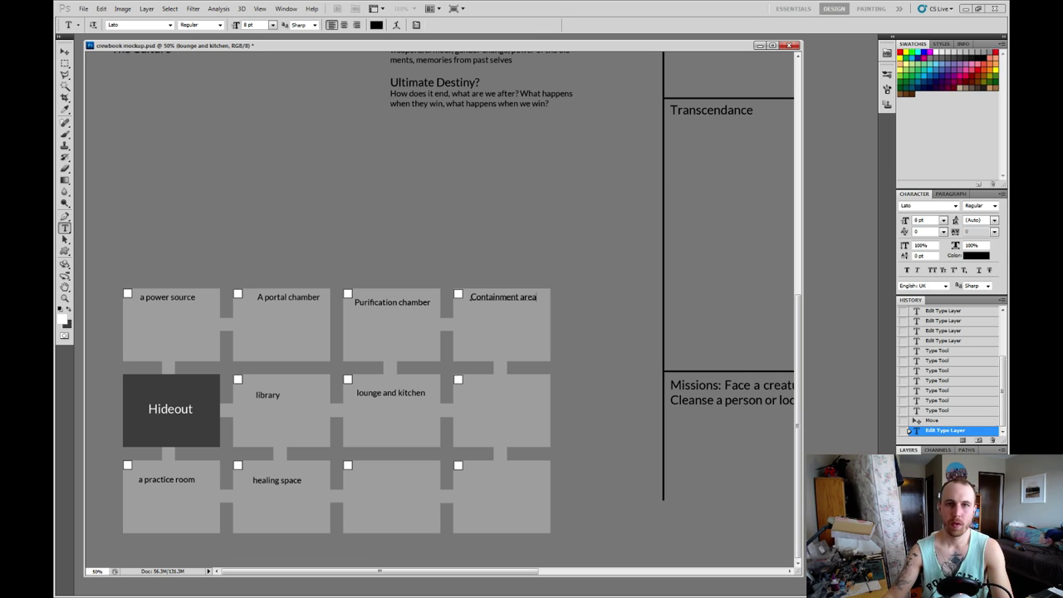
{"action": "key", "text": "ctrl+Return"}
{"action": "key", "text": "v"}
{"action": "left_click_drag", "start_coordinate": [503, 297], "coordinate": [500, 466]}
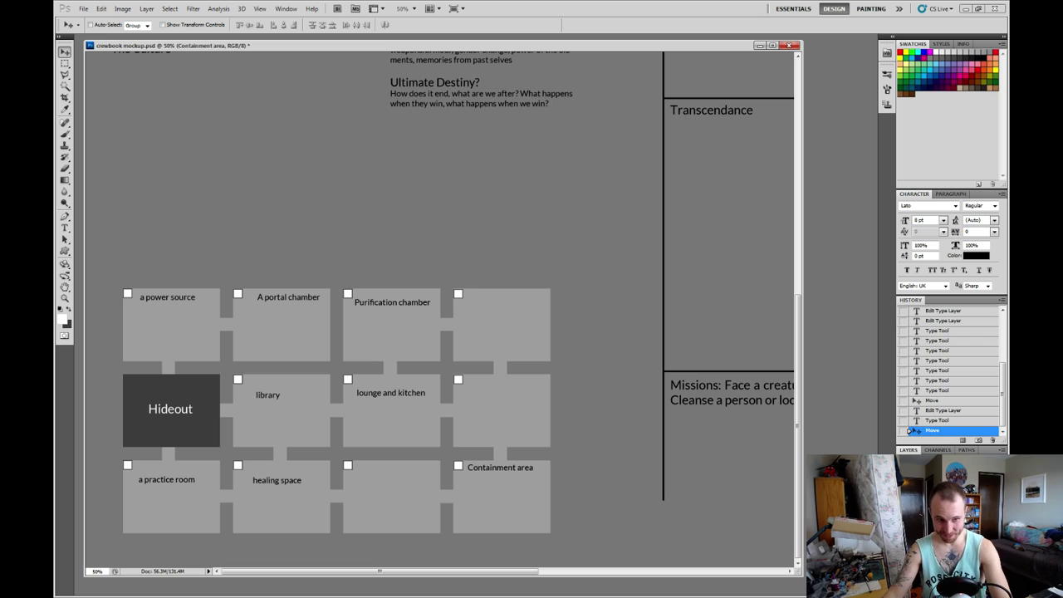
Move the "healing space" and "a practice room" labels up so each sits directly beside its square's checkbox.
{"action": "right_click", "coordinate": [274, 482]}
{"action": "left_click", "coordinate": [298, 488]}
{"action": "left_click_drag", "start_coordinate": [299, 487], "coordinate": [291, 473]}
{"action": "right_click", "coordinate": [155, 477]}
{"action": "left_click", "coordinate": [179, 484]}
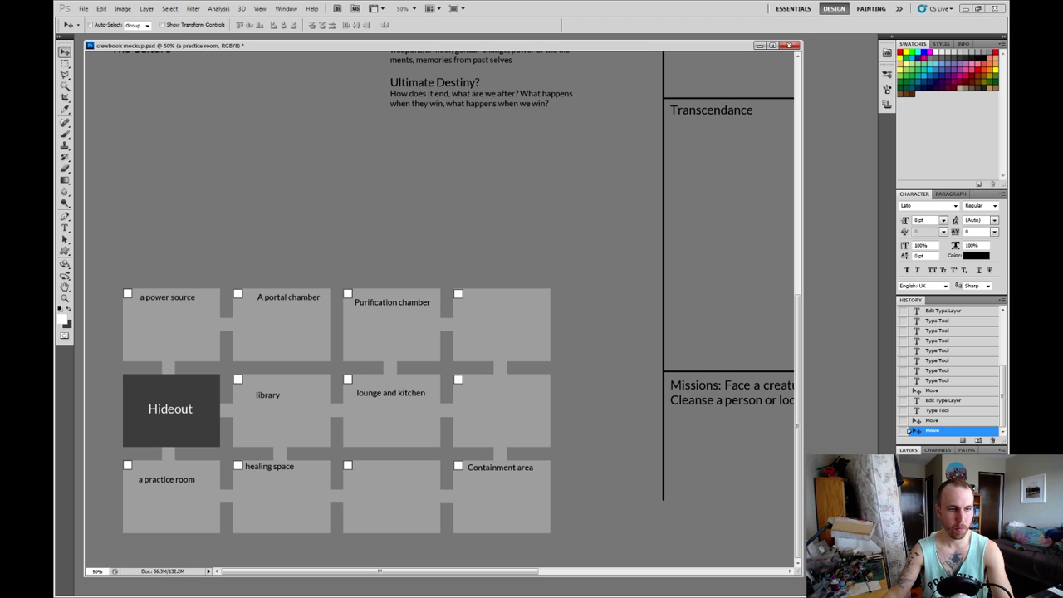
{"action": "left_click_drag", "start_coordinate": [178, 484], "coordinate": [175, 471]}
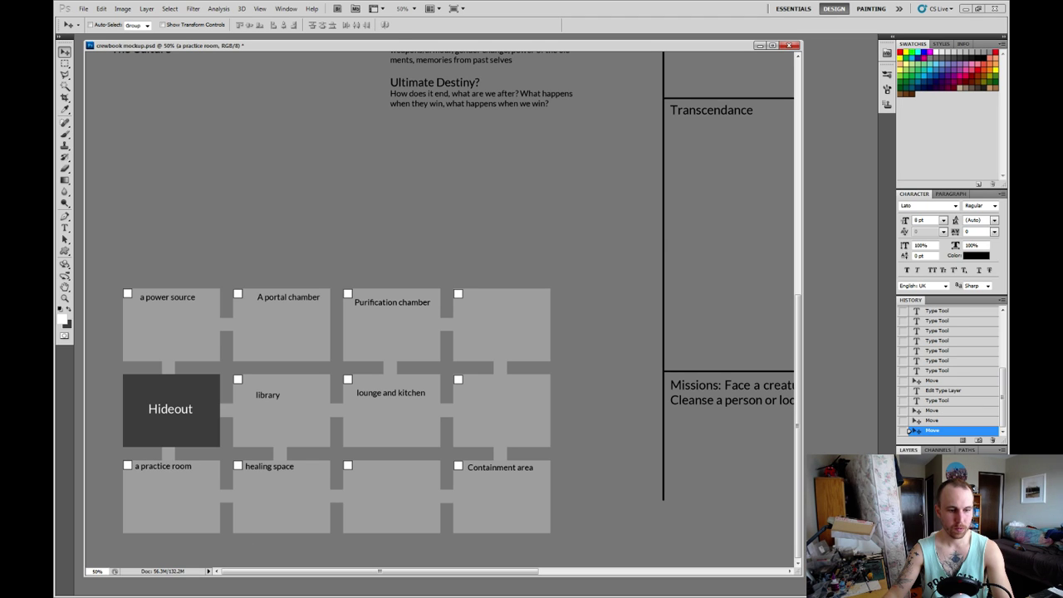
Remove the leading article from the practice room label so it reads "practice room".
{"action": "key", "text": "t"}
{"action": "left_click", "coordinate": [141, 466]}
{"action": "key", "text": "BackSpace"}
{"action": "key", "text": "BackSpace"}
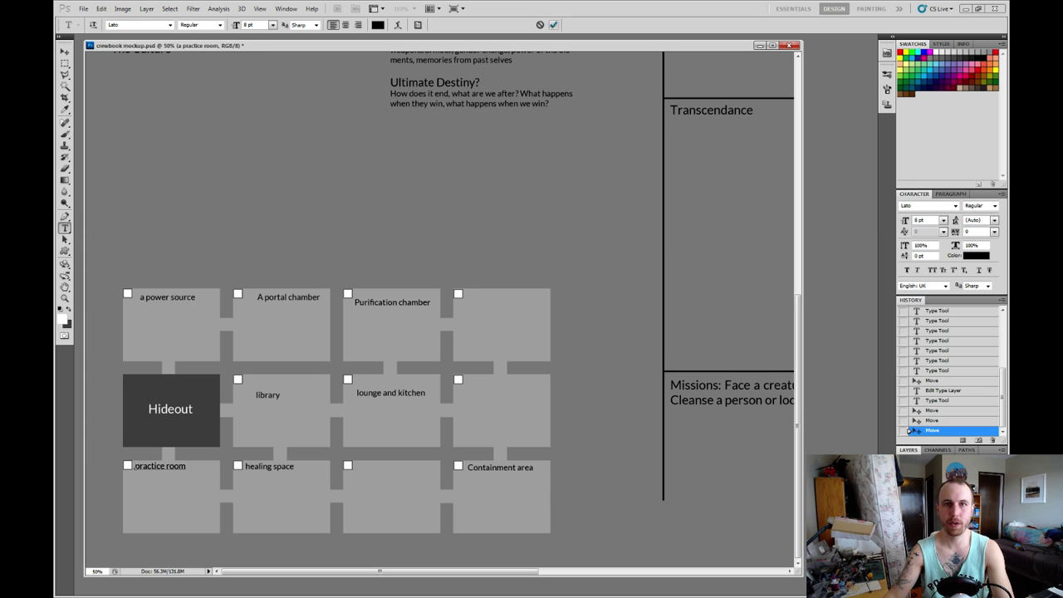
{"action": "left_click", "coordinate": [553, 24]}
Change the initial letter of the containment label to lowercase so it reads "containment area".
{"action": "left_click", "coordinate": [469, 466]}
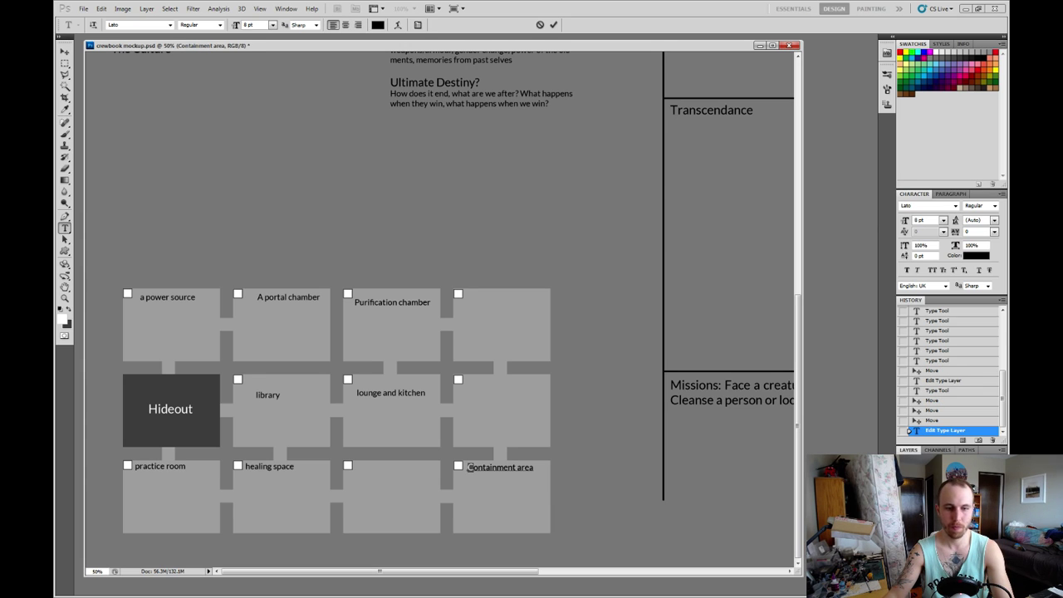
{"action": "key", "text": "Delete"}
{"action": "type", "text": "c"}
{"action": "key", "text": "ctrl+Return"}
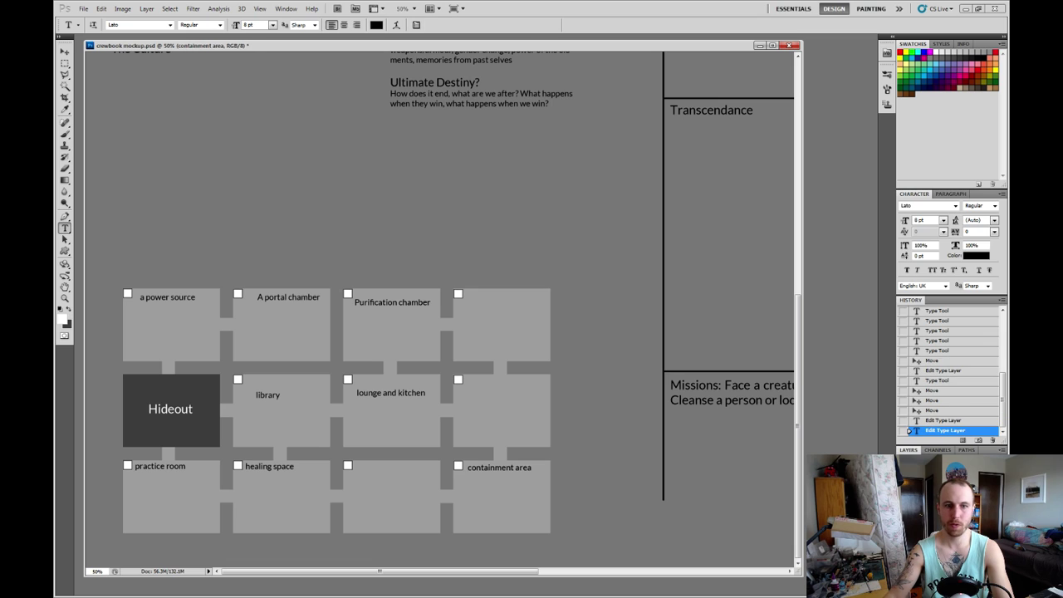
Move the "lounge and kitchen" label up so it sits directly beside the checkbox of its middle-row square.
{"action": "key", "text": "v"}
{"action": "right_click", "coordinate": [388, 393]}
{"action": "left_click", "coordinate": [411, 401]}
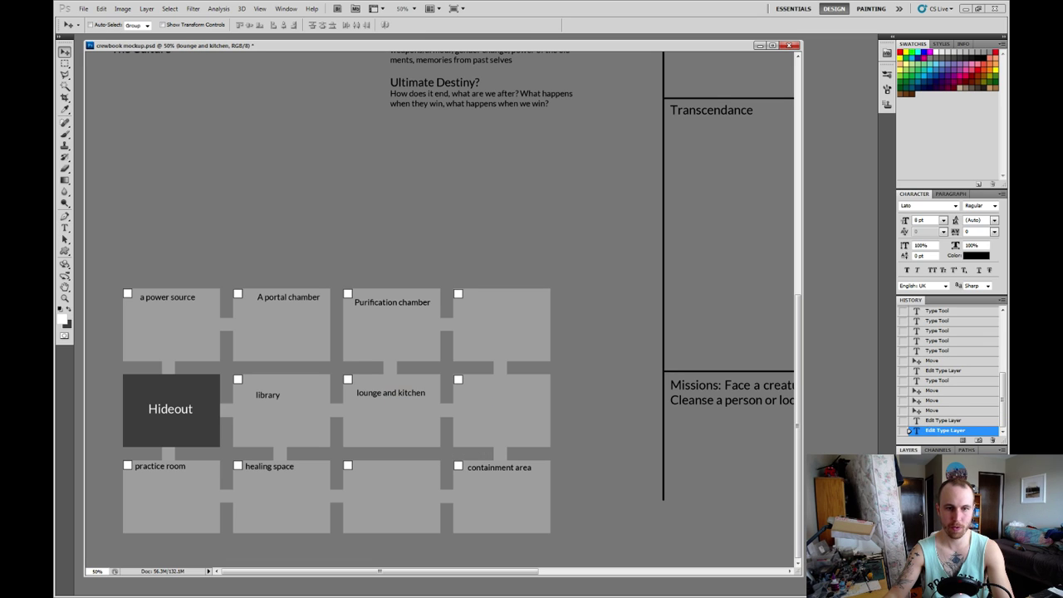
{"action": "left_click_drag", "start_coordinate": [411, 401], "coordinate": [413, 391]}
{"action": "key", "text": "Left"}
{"action": "key", "text": "Left"}
{"action": "key", "text": "Left"}
{"action": "key", "text": "Left"}
{"action": "key", "text": "Up"}
{"action": "key", "text": "Up"}
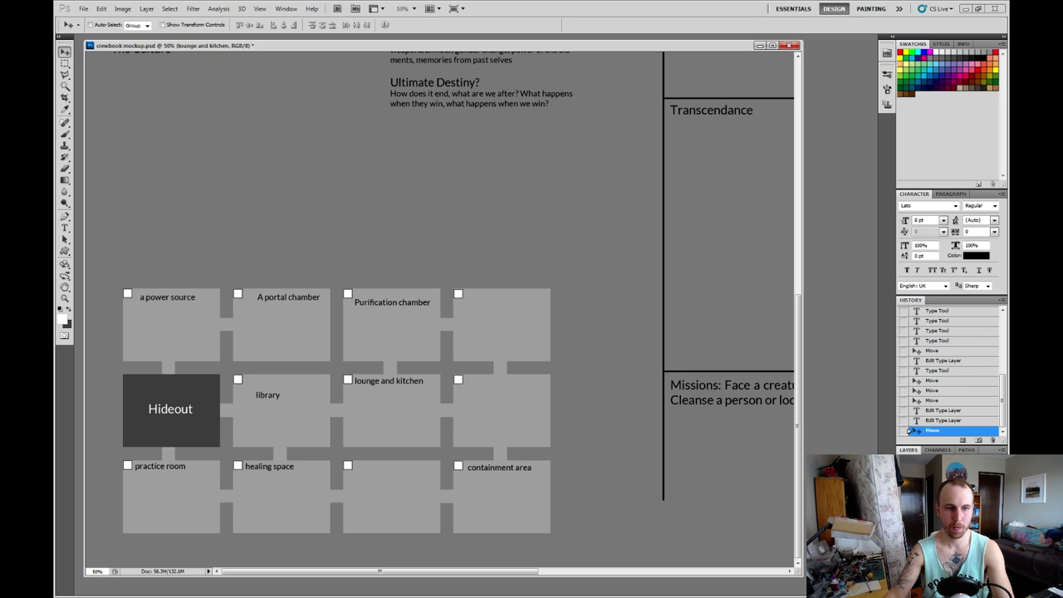
Move the "library" label up and align it directly beside the checkbox of its middle-row square.
{"action": "right_click", "coordinate": [264, 395]}
{"action": "left_click", "coordinate": [286, 406]}
{"action": "left_click_drag", "start_coordinate": [287, 406], "coordinate": [274, 391]}
{"action": "key", "text": "Right"}
{"action": "key", "text": "Right"}
{"action": "key", "text": "Right"}
{"action": "key", "text": "Right"}
{"action": "key", "text": "Down"}
{"action": "key", "text": "Down"}
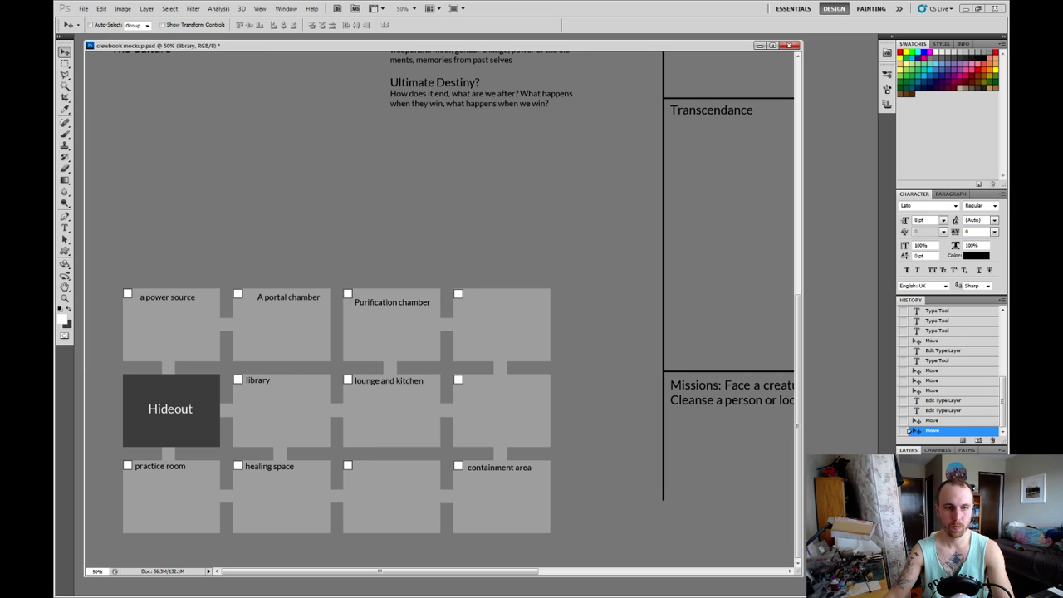
Remove the leading article from the portal chamber label so it reads "portal chamber".
{"action": "right_click", "coordinate": [280, 299]}
{"action": "left_click", "coordinate": [303, 305]}
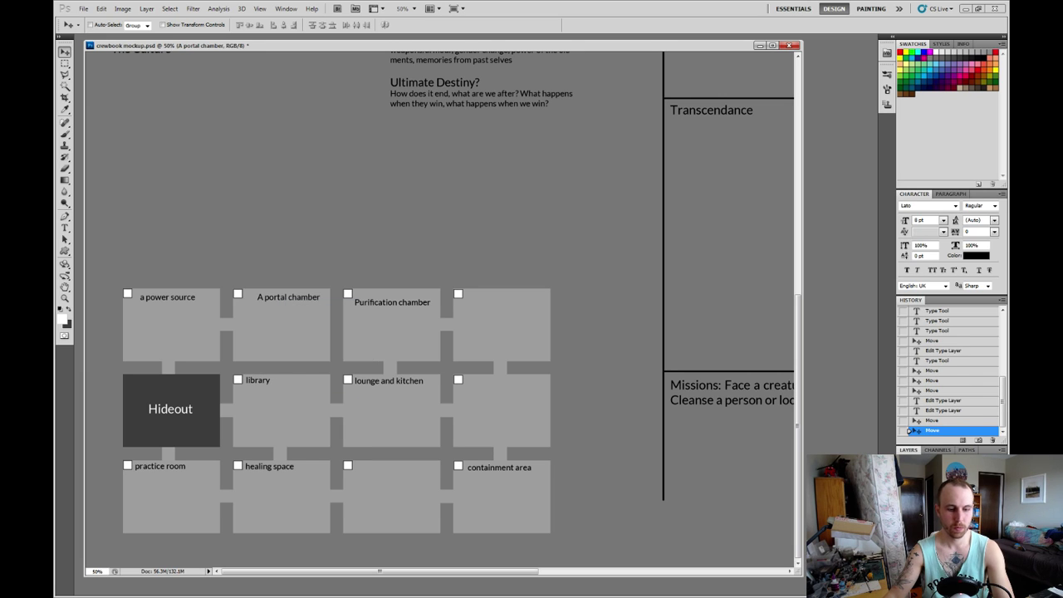
{"action": "key", "text": "t"}
{"action": "left_click", "coordinate": [264, 296]}
{"action": "key", "text": "BackSpace"}
{"action": "key", "text": "BackSpace"}
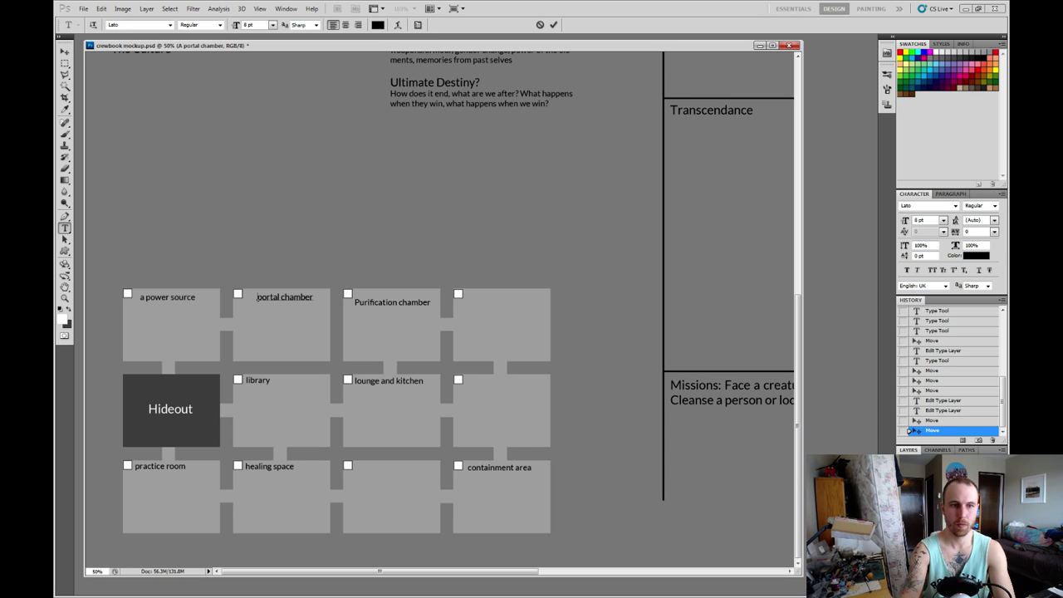
{"action": "key", "text": "ctrl+Return"}
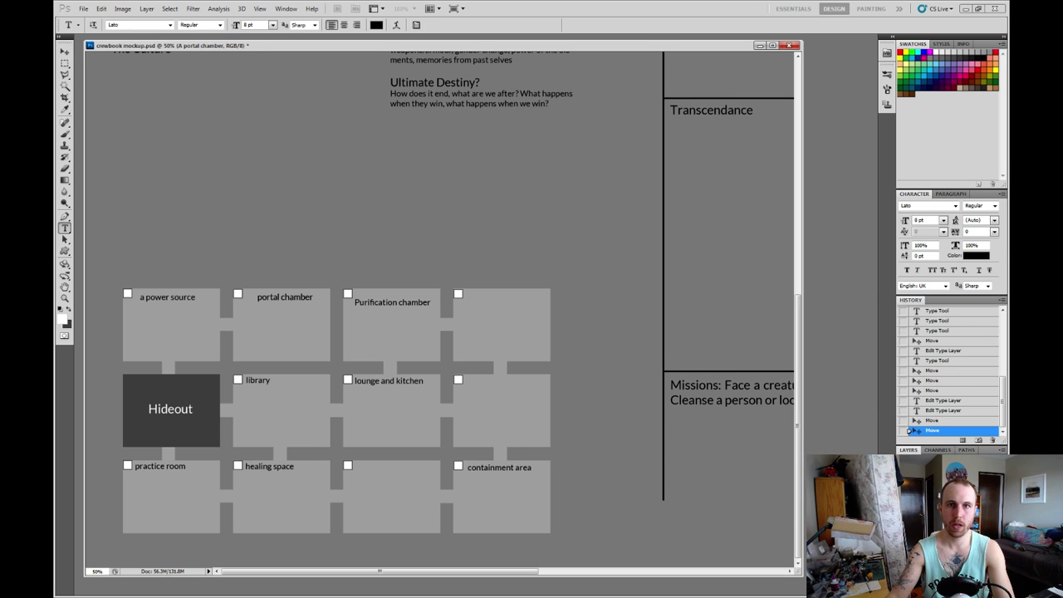
Nudge the "portal chamber" label into line beside the checkbox of the second square in the grid's top row.
{"action": "key", "text": "v"}
{"action": "key", "text": "Left"}
{"action": "key", "text": "Left"}
{"action": "key", "text": "Left"}
{"action": "key", "text": "Left"}
{"action": "key", "text": "Up"}
{"action": "key", "text": "Up"}
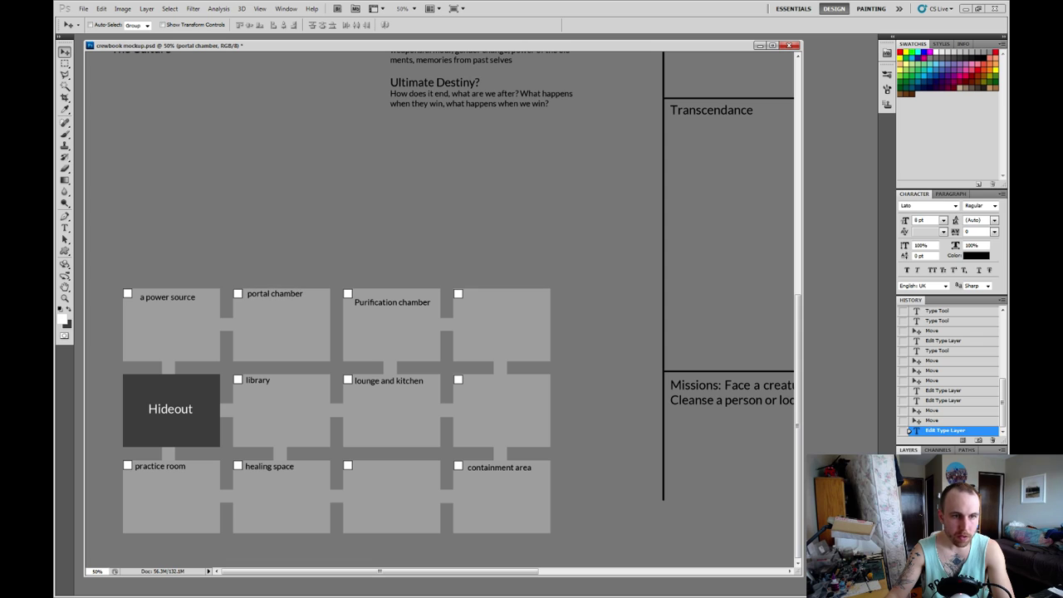
{"action": "key", "text": "Left"}
{"action": "key", "text": "Down"}
{"action": "key", "text": "Left"}
{"action": "key", "text": "Down"}
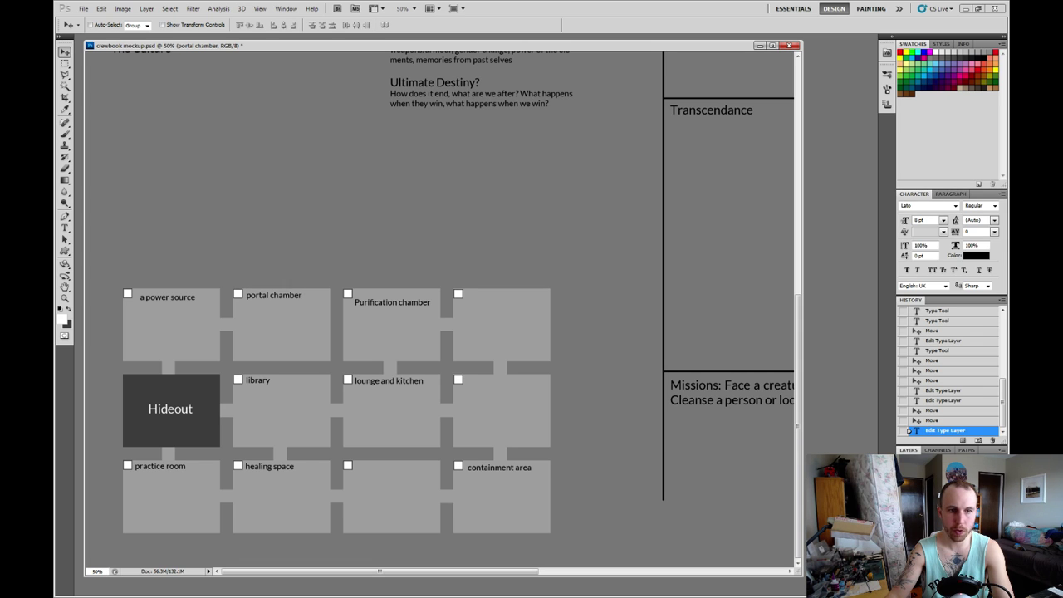
Remove the leading article from the power source label so it reads "power source".
{"action": "right_click", "coordinate": [153, 296]}
{"action": "left_click", "coordinate": [171, 302]}
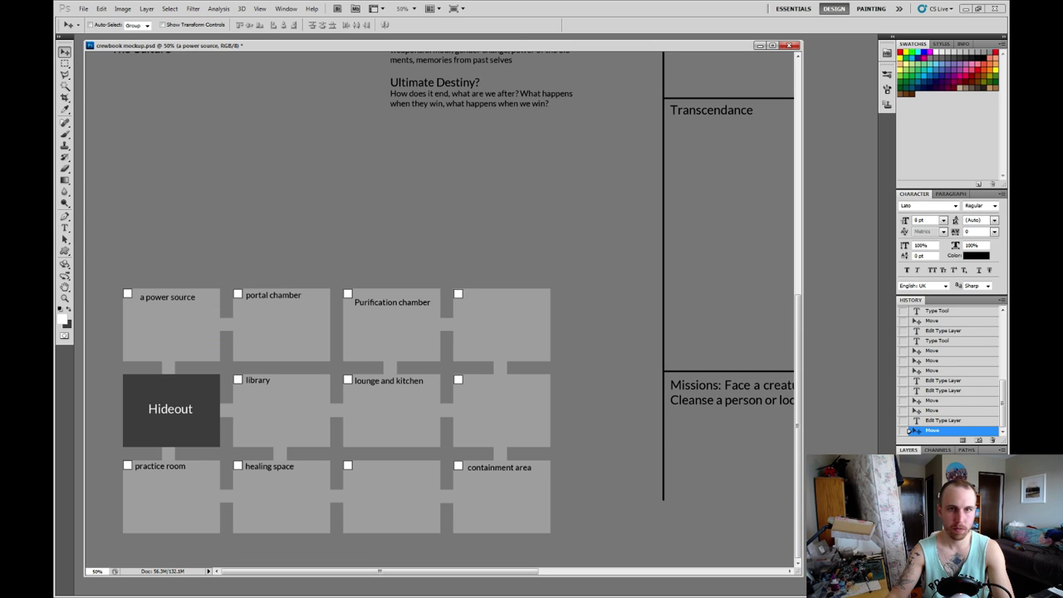
{"action": "key", "text": "t"}
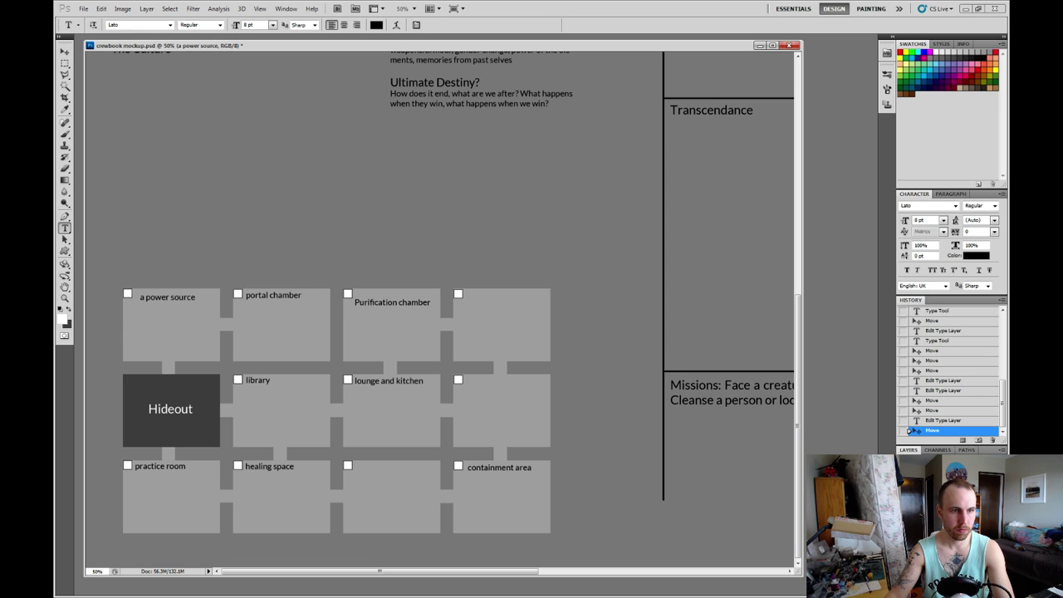
{"action": "left_click", "coordinate": [138, 296]}
{"action": "key", "text": "Delete"}
{"action": "key", "text": "Delete"}
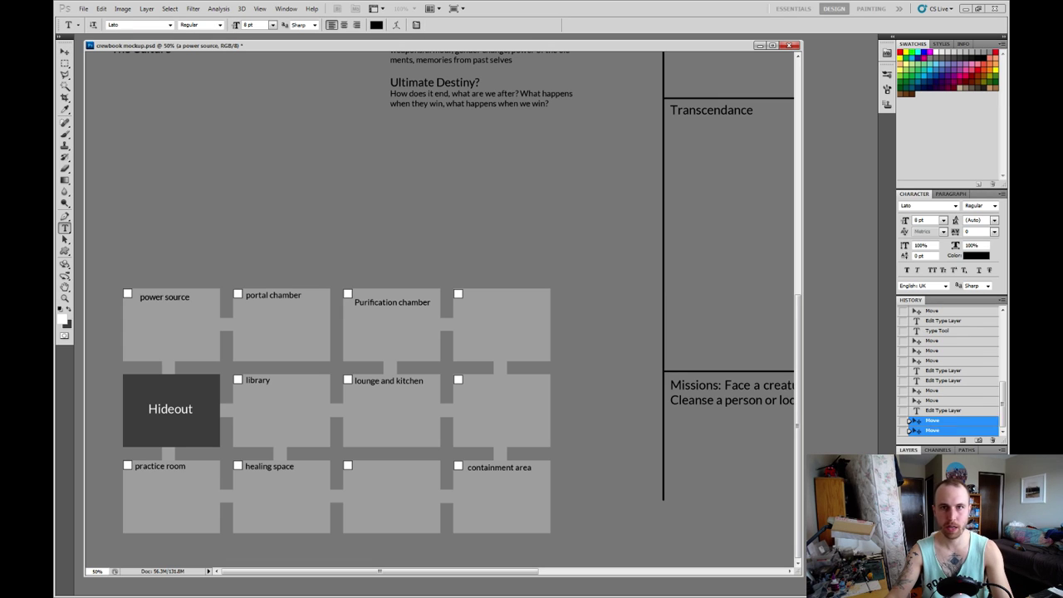
{"action": "key", "text": "ctrl+Return"}
Nudge the "power source" label into line beside the checkbox of the first square in the grid's top row.
{"action": "key", "text": "v"}
{"action": "key", "text": "Left"}
{"action": "key", "text": "Left"}
{"action": "key", "text": "Left"}
{"action": "key", "text": "Left"}
{"action": "key", "text": "Up"}
{"action": "key", "text": "Up"}
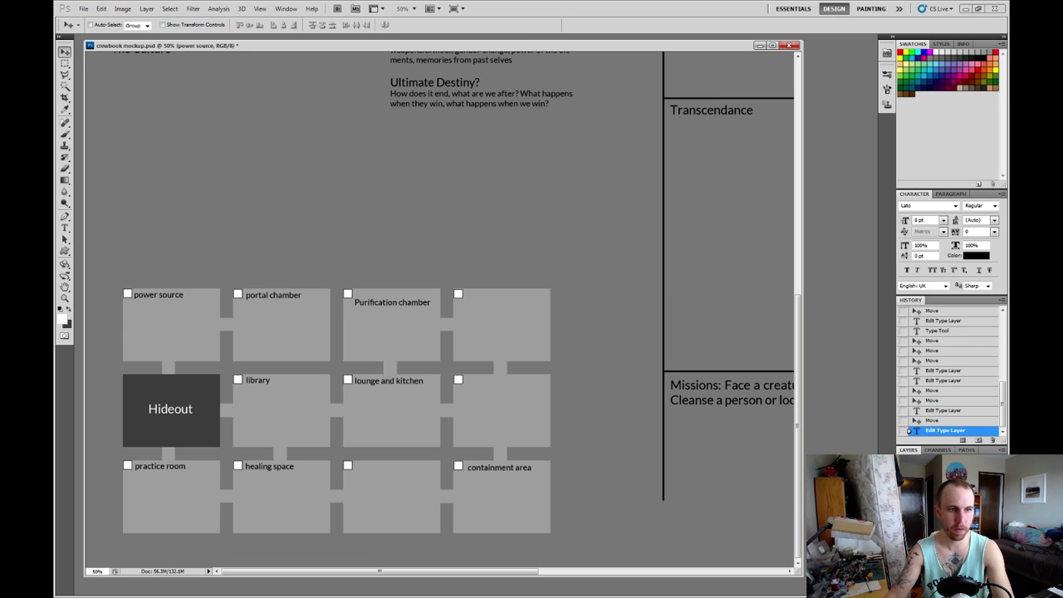
{"action": "key", "text": "Right"}
Move the "Purification chamber" label up so it sits directly beside its square's checkbox.
{"action": "right_click", "coordinate": [406, 303]}
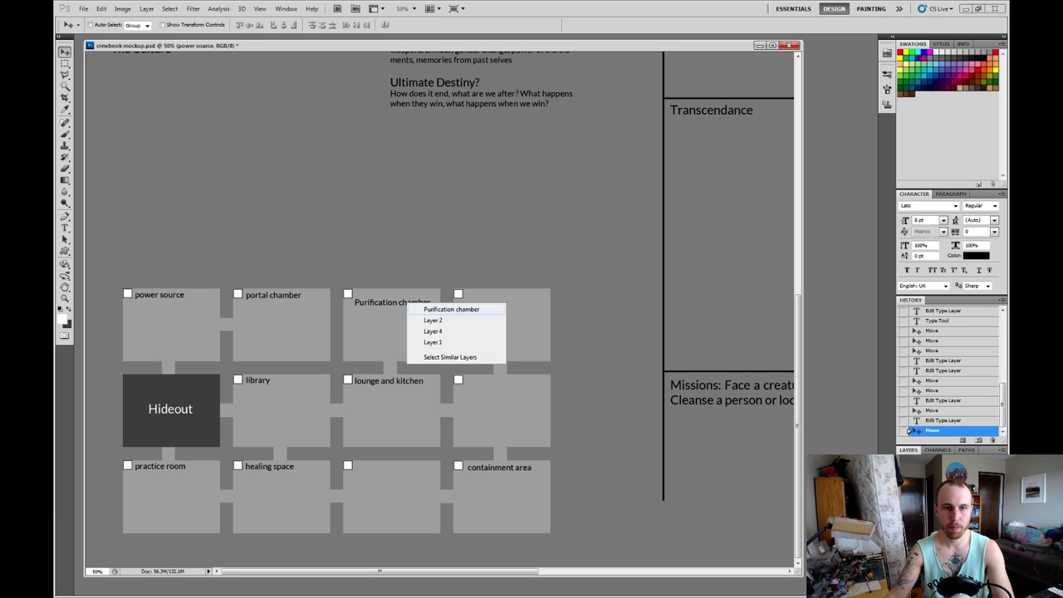
{"action": "left_click", "coordinate": [440, 308]}
{"action": "key", "text": "Up"}
{"action": "key", "text": "Up"}
{"action": "key", "text": "Up"}
{"action": "key", "text": "Up"}
{"action": "key", "text": "Up"}
{"action": "key", "text": "Up"}
{"action": "key", "text": "Up"}
{"action": "key", "text": "Up"}
{"action": "key", "text": "Up"}
{"action": "key", "text": "Up"}
{"action": "key", "text": "Up"}
{"action": "key", "text": "Up"}
{"action": "key", "text": "Up"}
{"action": "key", "text": "Up"}
{"action": "key", "text": "Up"}
{"action": "key", "text": "Up"}
{"action": "key", "text": "Left"}
{"action": "key", "text": "Left"}
{"action": "key", "text": "Up"}
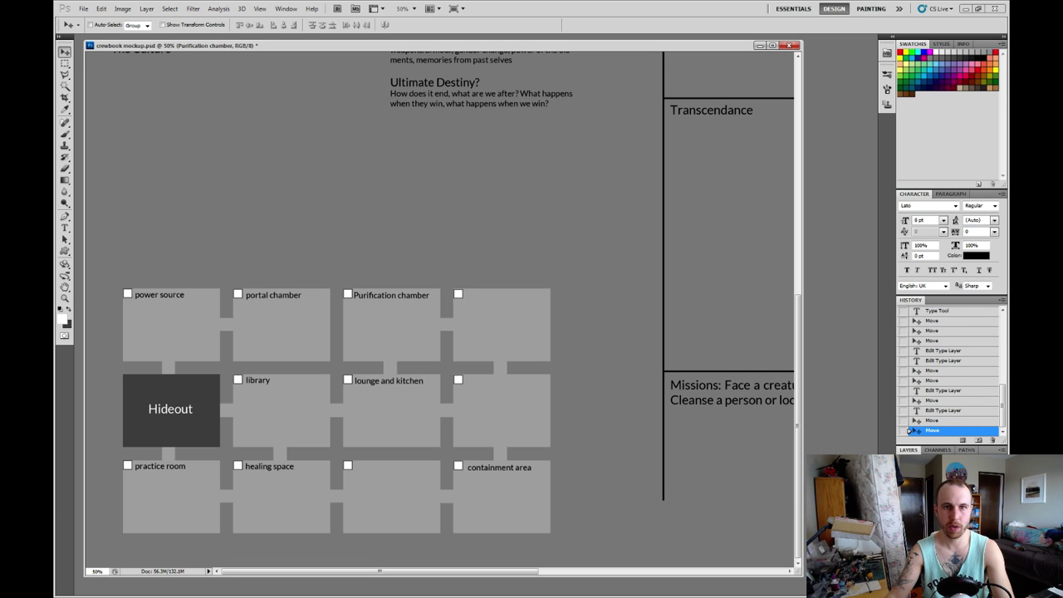
Change the initial letter of the purification label to lowercase so it reads "purification chamber".
{"action": "key", "text": "t"}
{"action": "key", "text": "Return"}
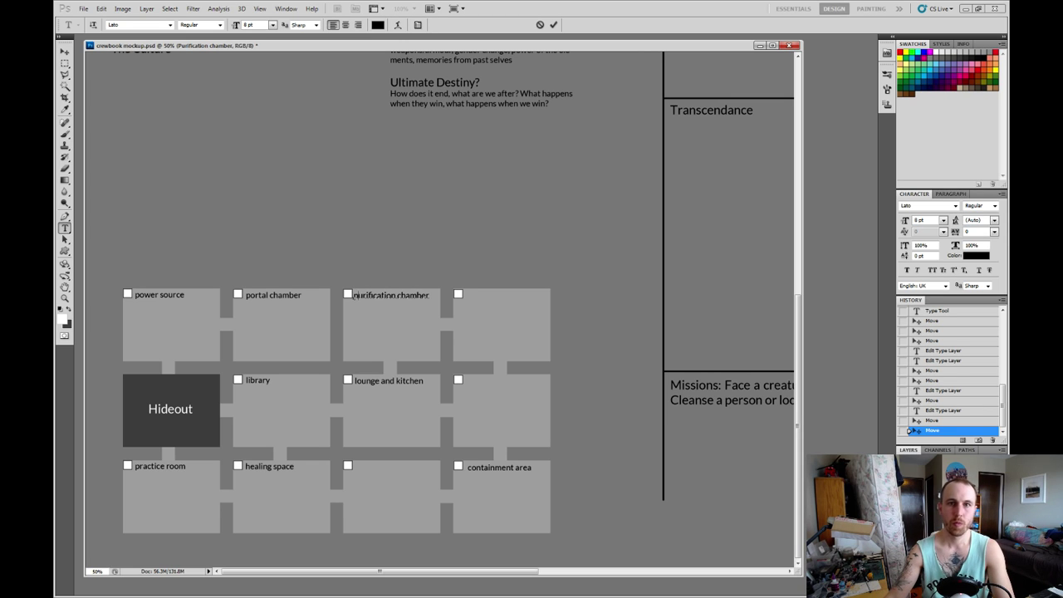
{"action": "key", "text": "ctrl+Return"}
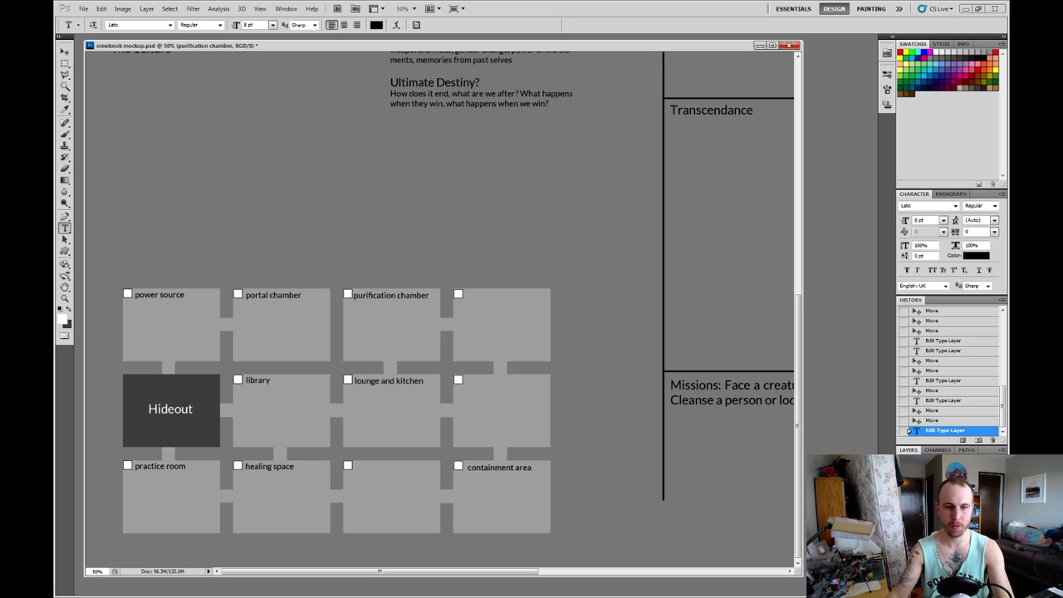
Move the "library" label to the second top-row square and the "portal chamber" label to the last middle-row square.
{"action": "key", "text": "v"}
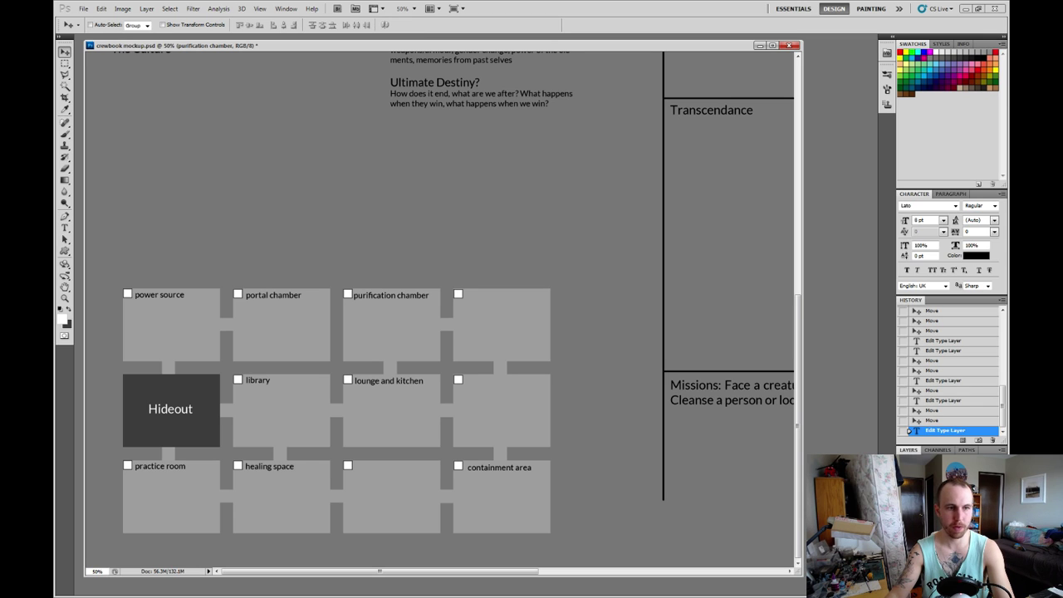
{"action": "right_click", "coordinate": [147, 296]}
{"action": "left_click", "coordinate": [178, 304]}
{"action": "left_click_drag", "start_coordinate": [159, 295], "coordinate": [508, 386]}
{"action": "right_click", "coordinate": [255, 380]}
{"action": "left_click", "coordinate": [282, 387]}
{"action": "right_click", "coordinate": [269, 296]}
{"action": "left_click", "coordinate": [287, 301]}
Place the "power source" label directly beside the checkbox of the square adjoining the Hideout in the middle row.
{"action": "right_click", "coordinate": [266, 406]}
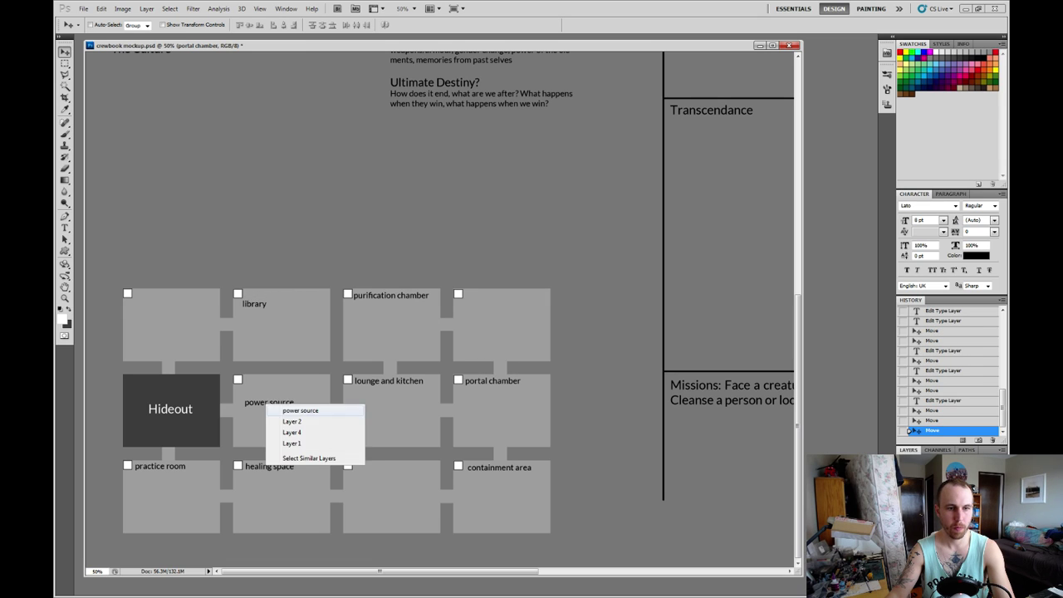
{"action": "left_click", "coordinate": [287, 412]}
{"action": "left_click_drag", "start_coordinate": [286, 412], "coordinate": [286, 390]}
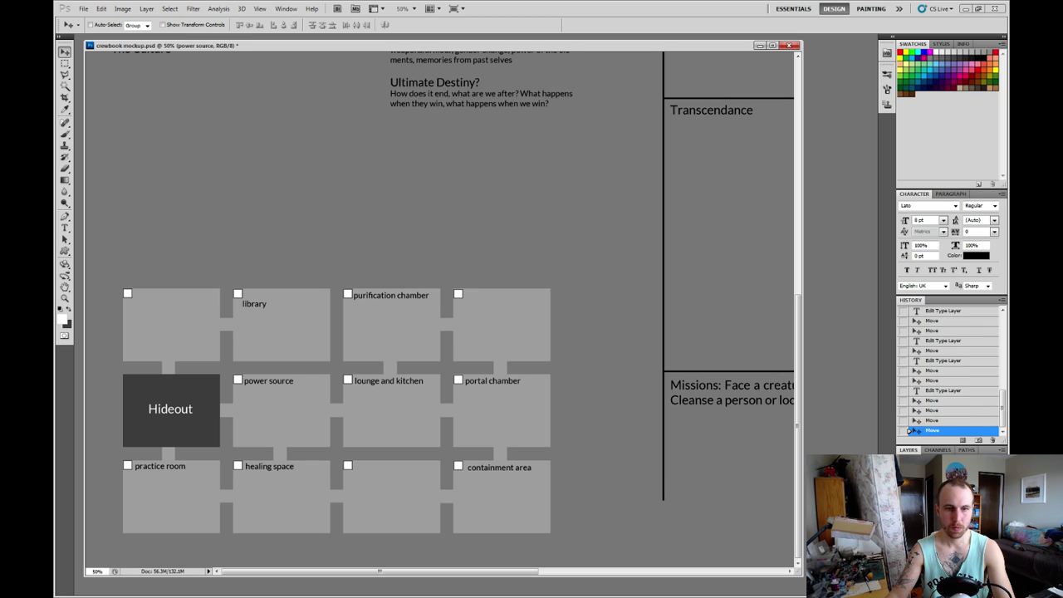
Move the "lounge and kitchen" label beside the first top-row checkbox and align the "library" label beside the second one.
{"action": "right_click", "coordinate": [380, 380]}
{"action": "left_click", "coordinate": [406, 386]}
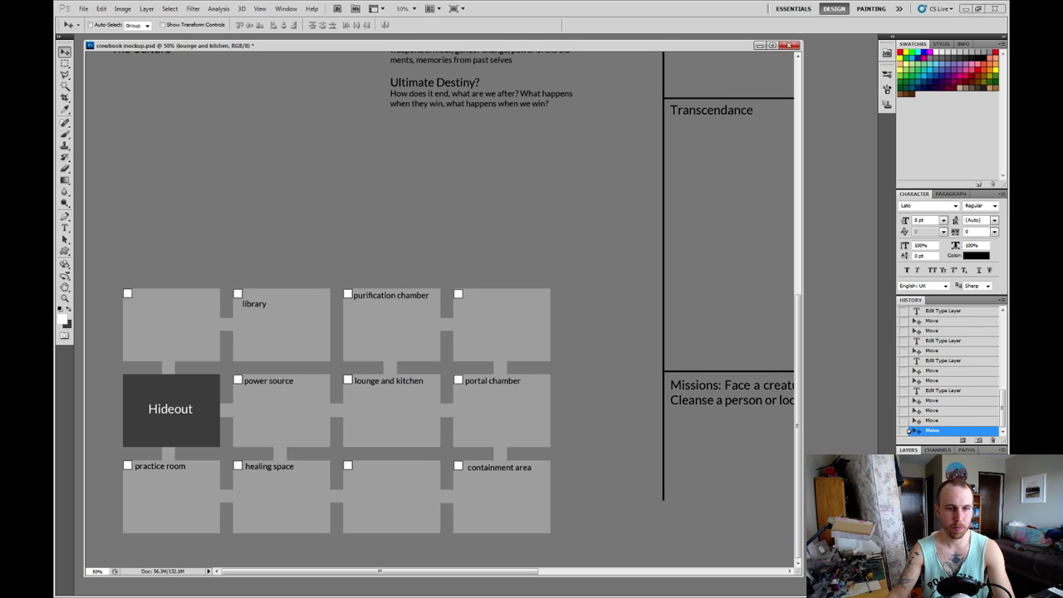
{"action": "left_click_drag", "start_coordinate": [389, 380], "coordinate": [168, 294]}
{"action": "right_click", "coordinate": [254, 304]}
{"action": "left_click", "coordinate": [274, 313]}
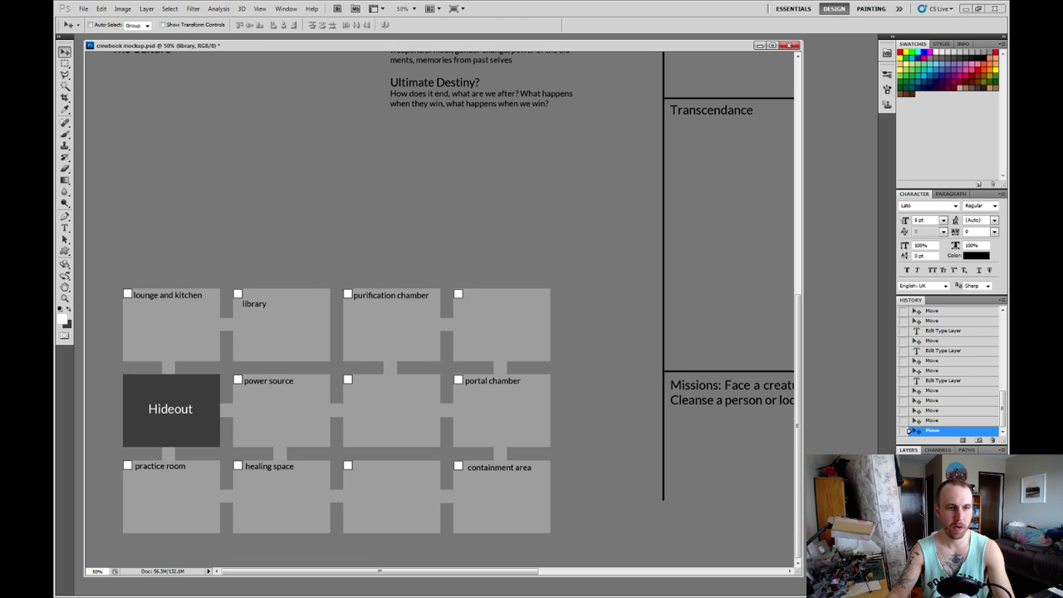
{"action": "left_click_drag", "start_coordinate": [274, 312], "coordinate": [256, 295]}
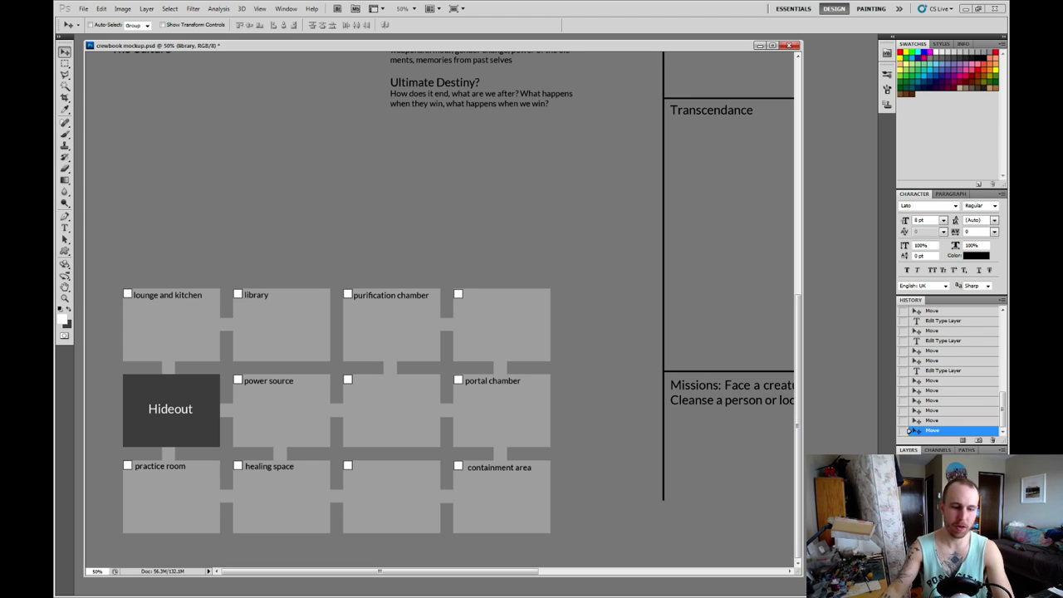
Create an 8 pt "workshop" label beside the checkbox of the last square in the grid's top row.
{"action": "key", "text": "t"}
{"action": "left_click", "coordinate": [466, 295]}
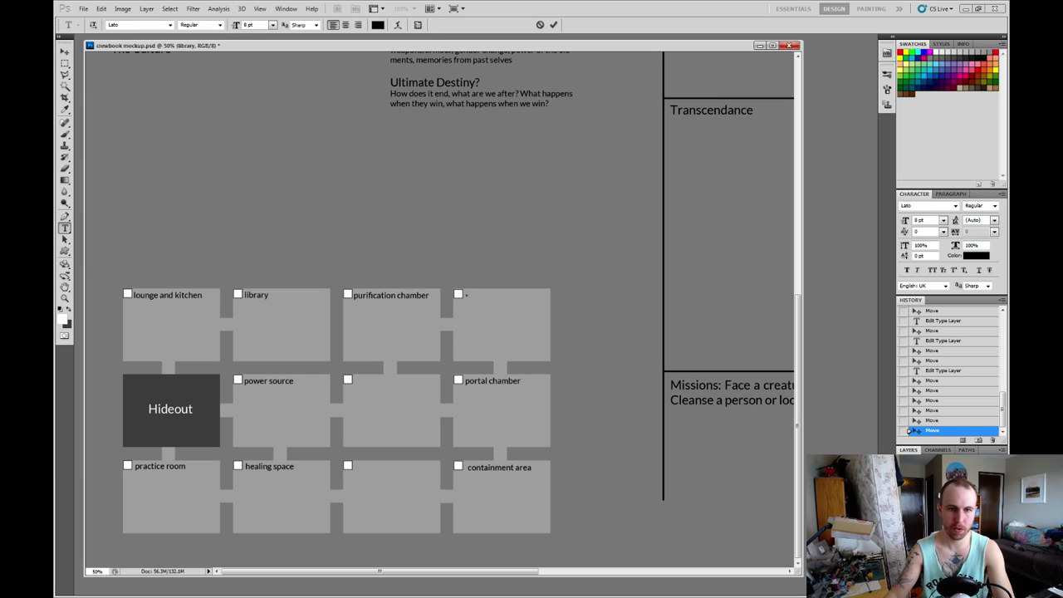
{"action": "type", "text": "workshi"}
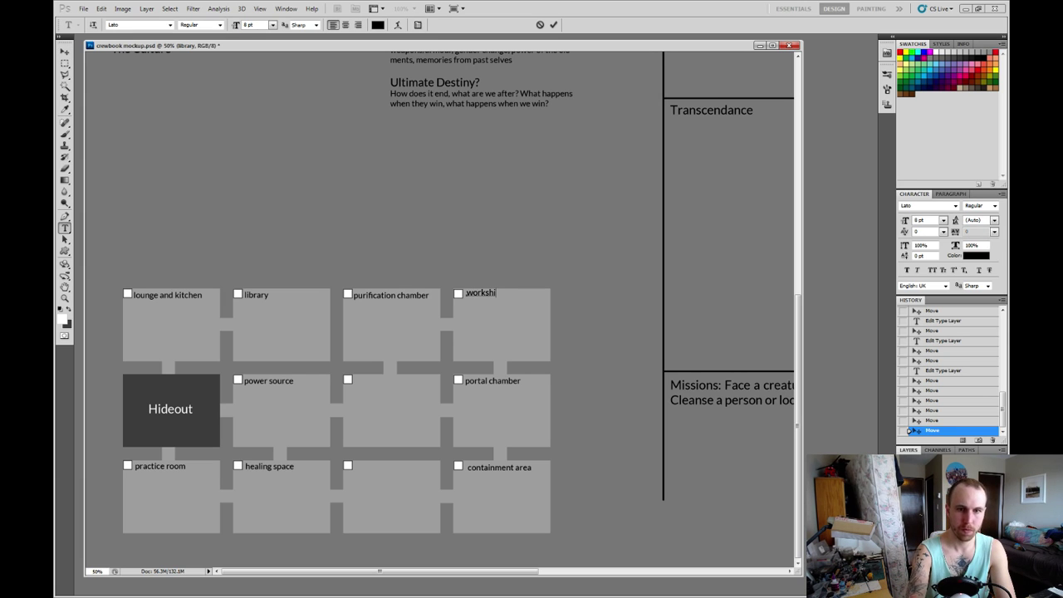
{"action": "key", "text": "BackSpace"}
{"action": "type", "text": "op"}
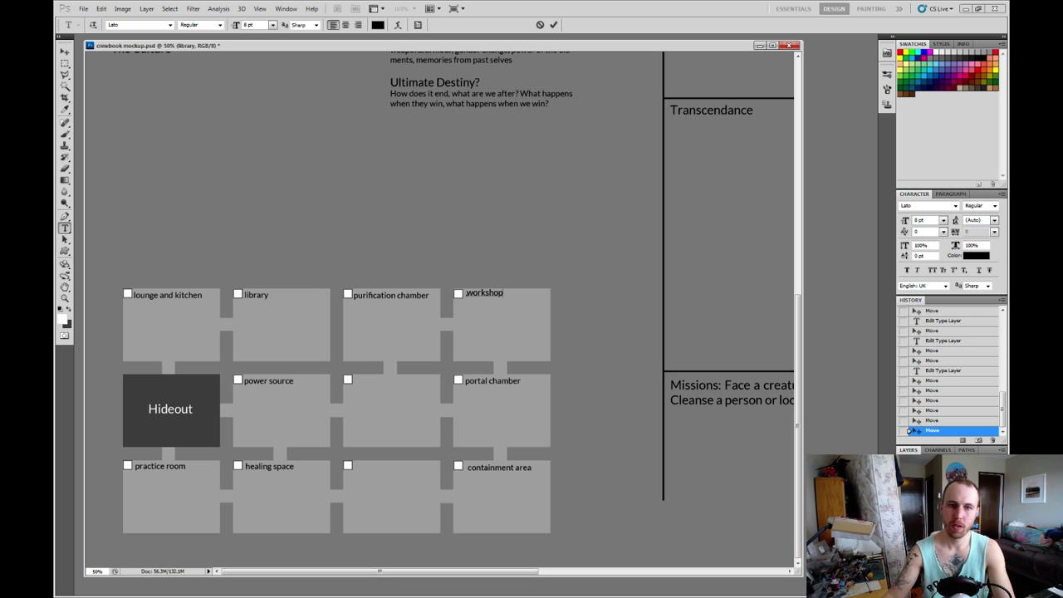
{"action": "key", "text": "ctrl+Return"}
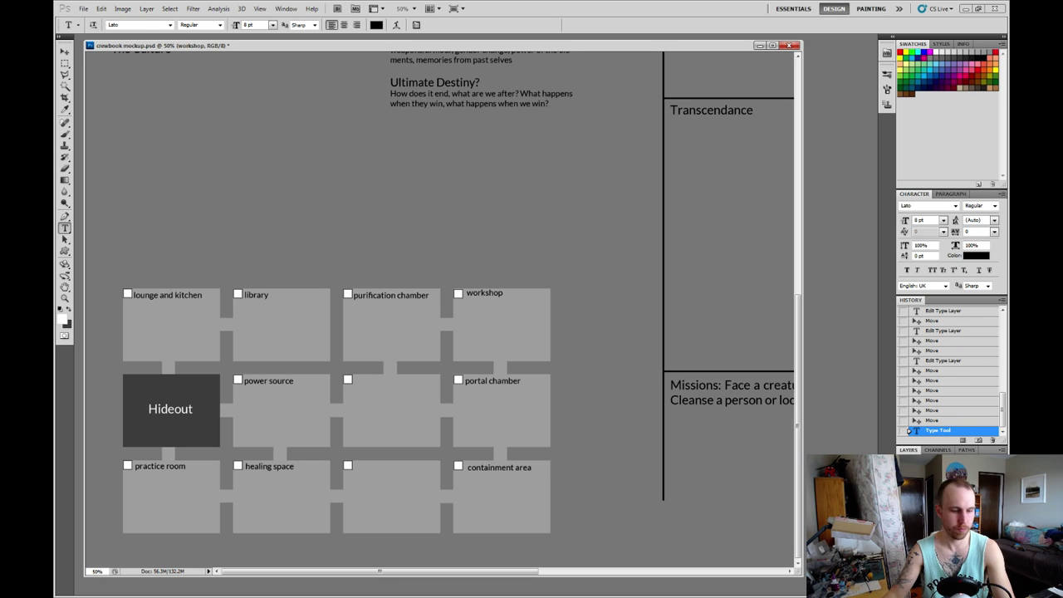
Move the "workshop" label to the third middle-row square and the "containment area" label to the last top-row square.
{"action": "key", "text": "v"}
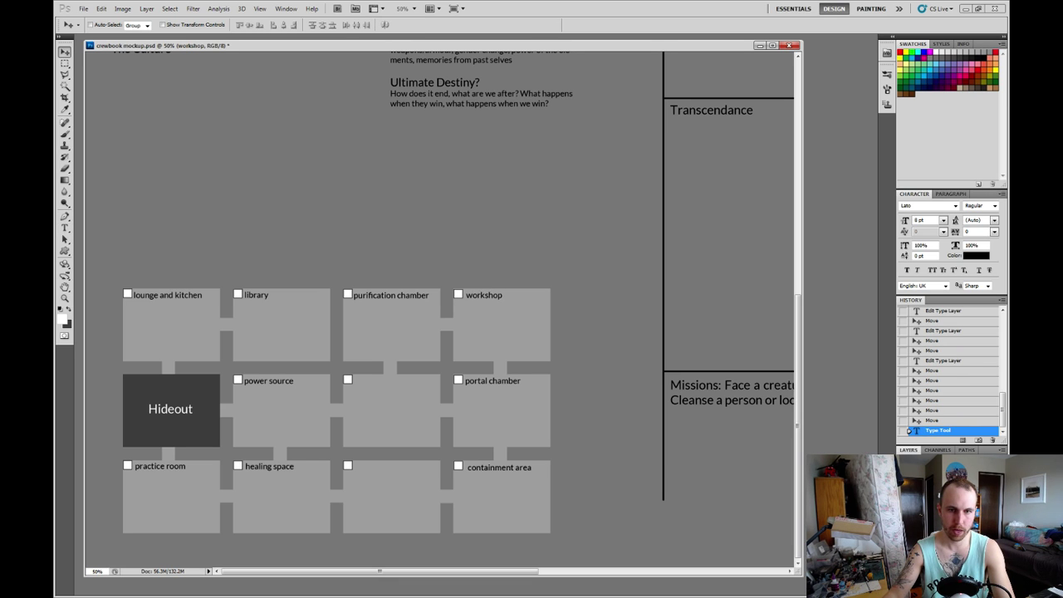
{"action": "left_click_drag", "start_coordinate": [490, 296], "coordinate": [379, 384]}
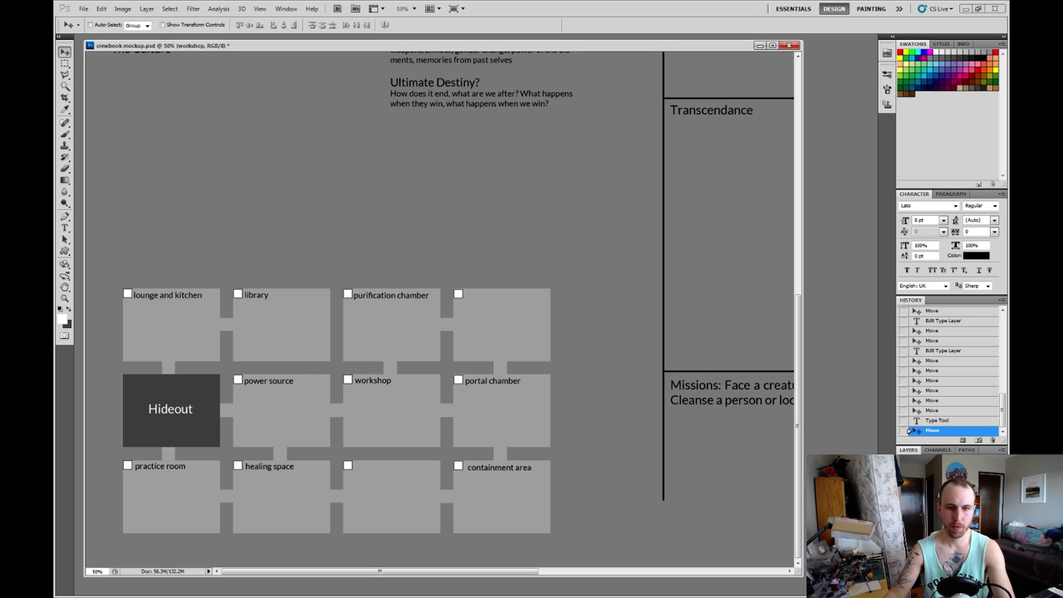
{"action": "left_click_drag", "start_coordinate": [498, 466], "coordinate": [496, 295]}
Nudge the "purification chamber" label slightly to the right, away from its checkbox.
{"action": "right_click", "coordinate": [382, 295]}
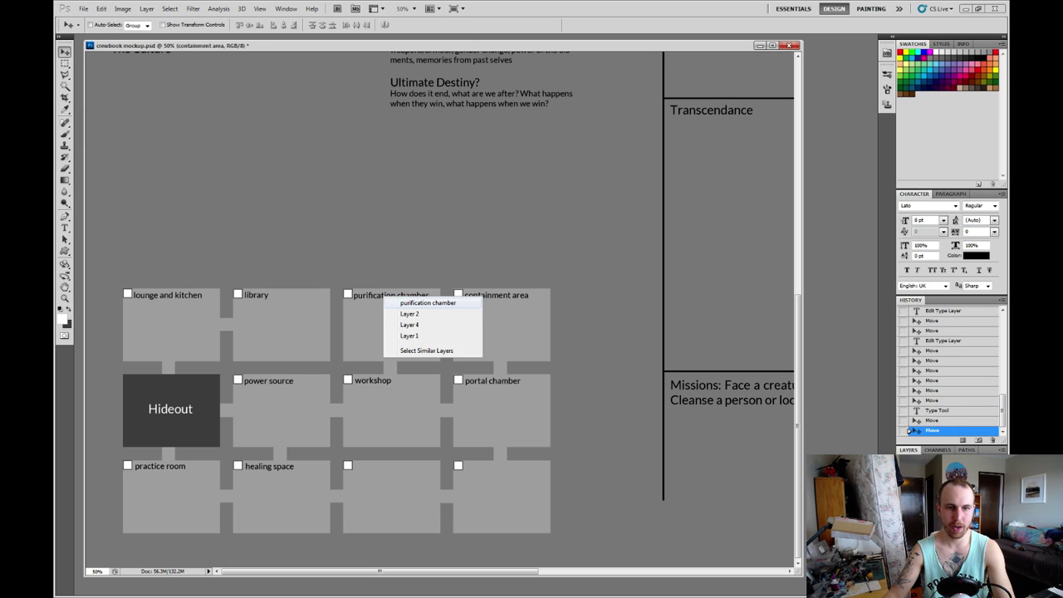
{"action": "left_click", "coordinate": [419, 303]}
{"action": "key", "text": "Right"}
{"action": "key", "text": "Right"}
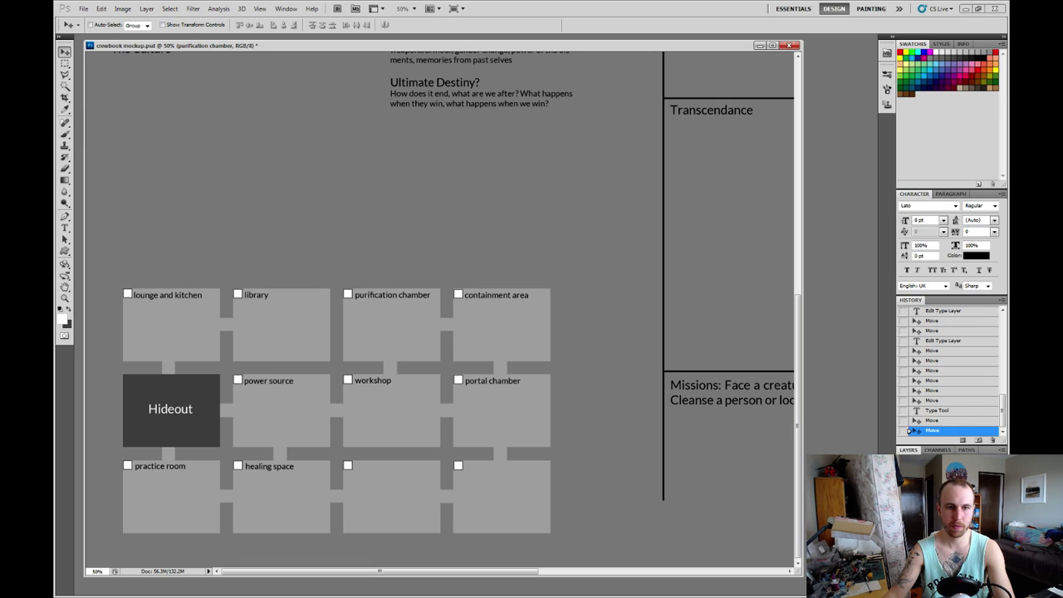
{"action": "key", "text": "Right"}
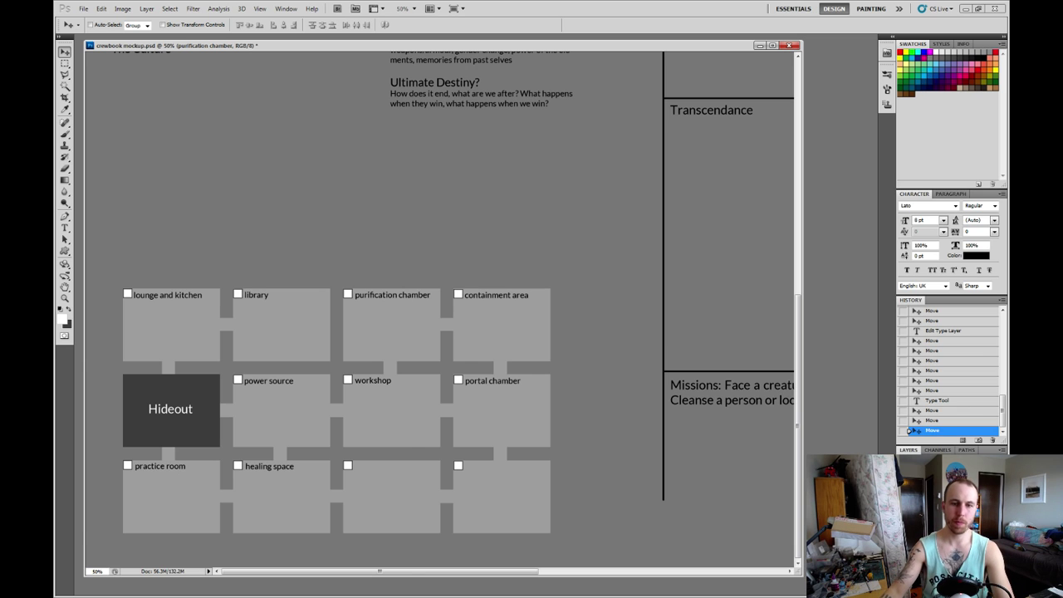
{"action": "scroll", "coordinate": [440, 313], "scroll_direction": "right", "scroll_amount": 5}
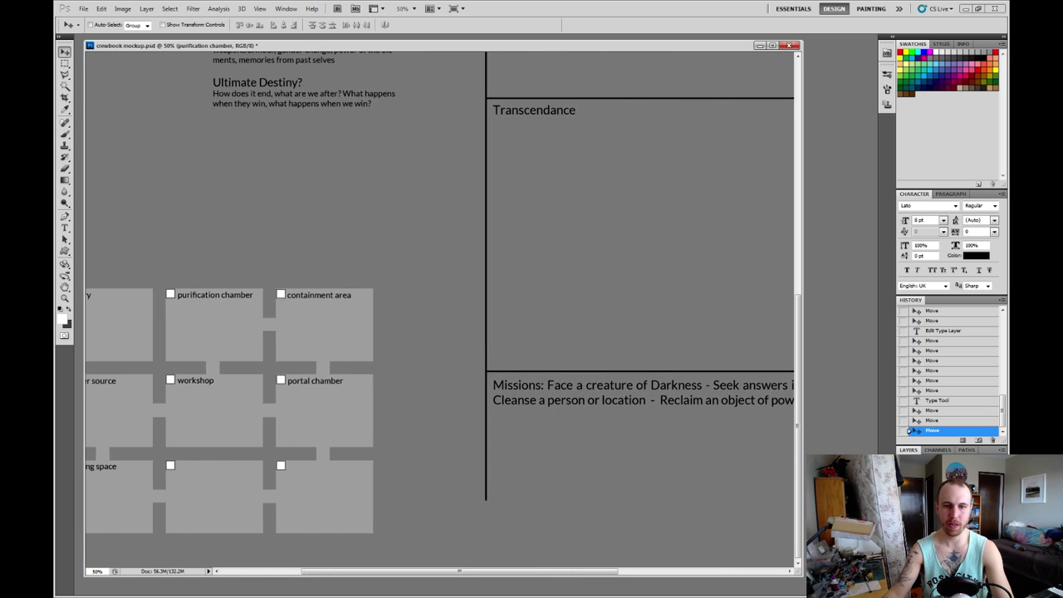
{"action": "scroll", "coordinate": [440, 313], "scroll_direction": "right", "scroll_amount": 8}
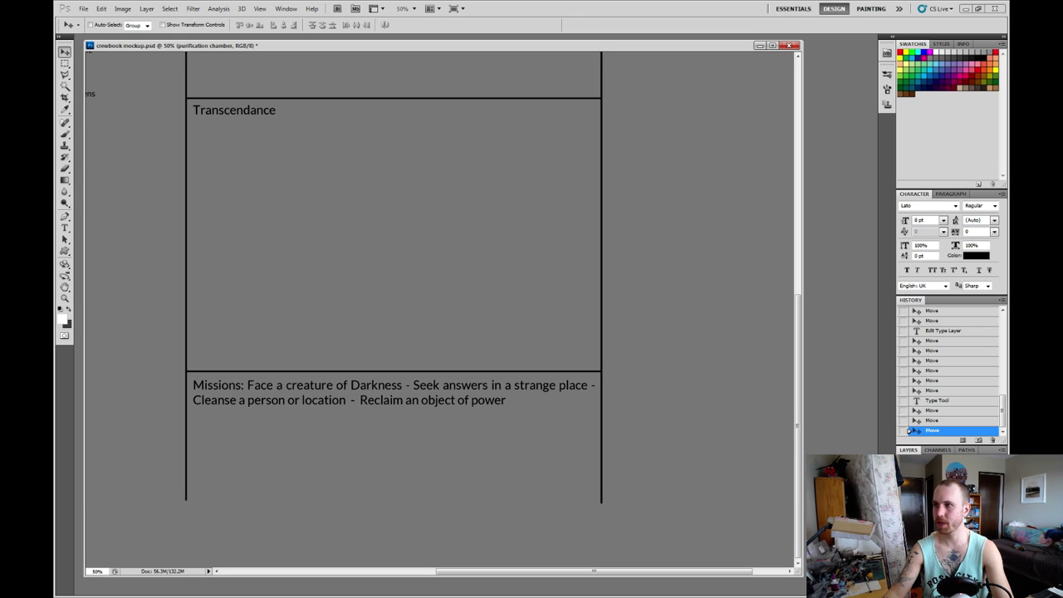
Create an 8 pt "vault" label aligned beside the checkbox of the third square in the grid's bottom row.
{"action": "scroll", "coordinate": [440, 313], "scroll_direction": "left", "scroll_amount": 4}
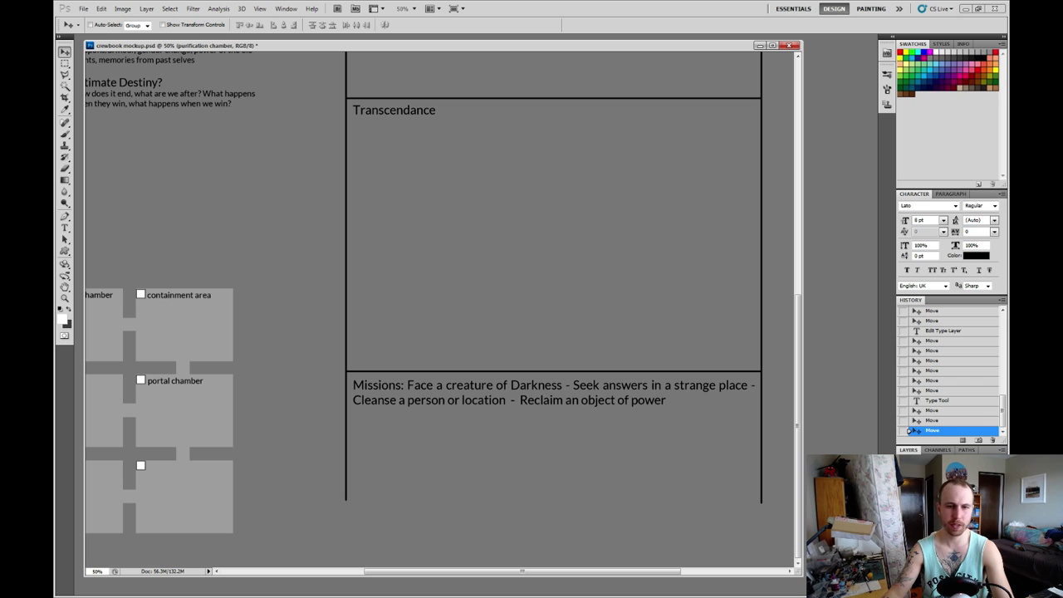
{"action": "scroll", "coordinate": [439, 292], "scroll_direction": "left", "scroll_amount": 3}
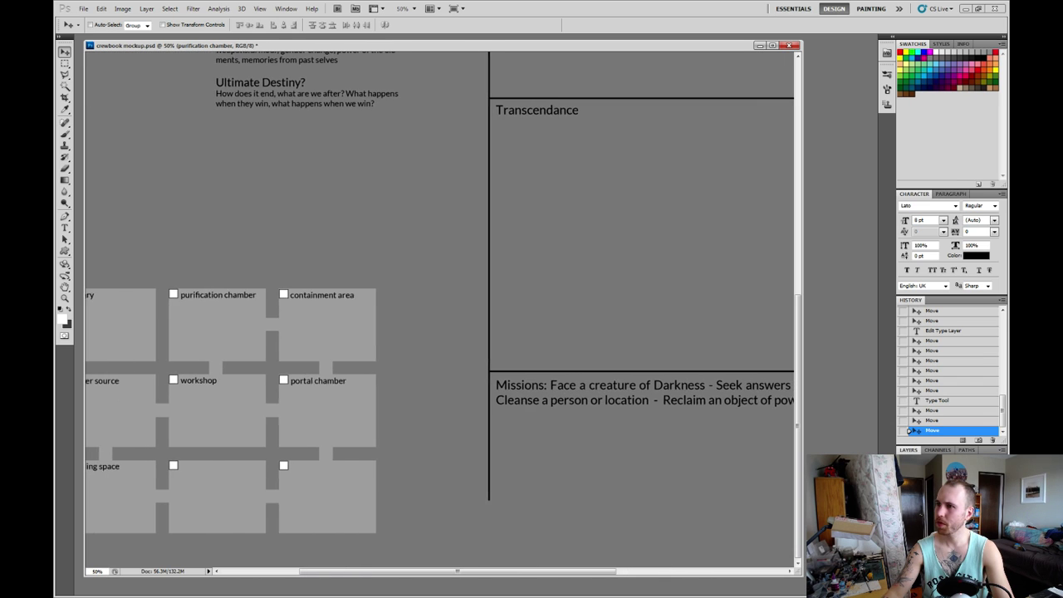
{"action": "scroll", "coordinate": [439, 299], "scroll_direction": "right", "scroll_amount": 3}
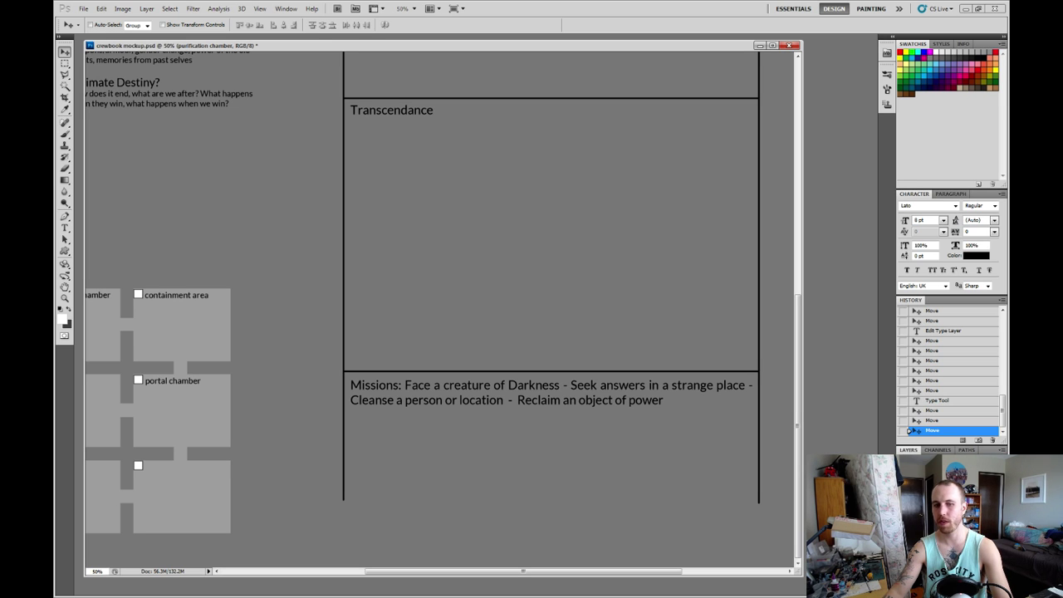
{"action": "scroll", "coordinate": [440, 311], "scroll_direction": "left", "scroll_amount": 5}
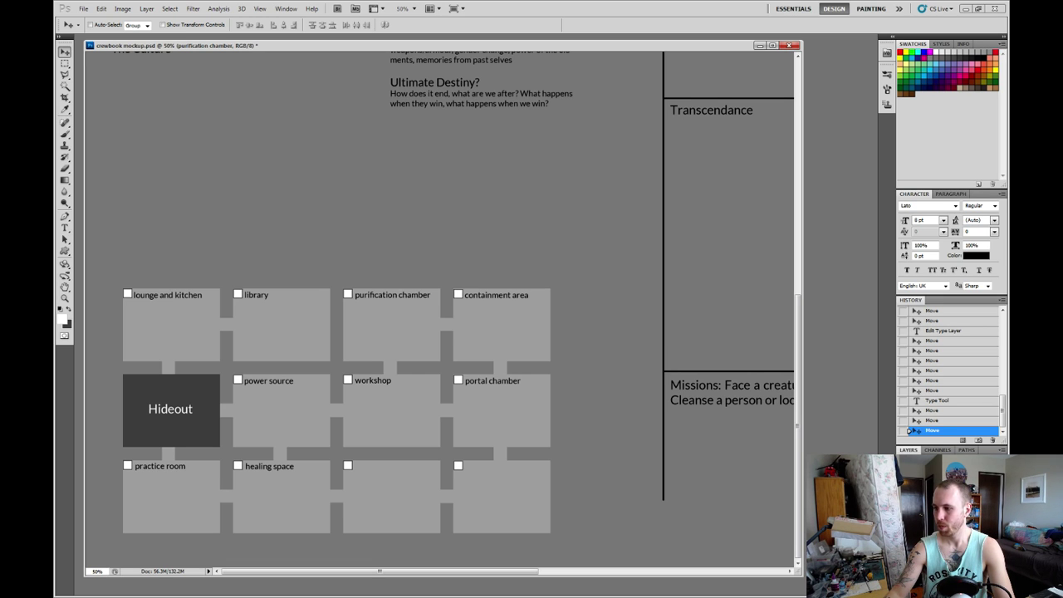
{"action": "key", "text": "t"}
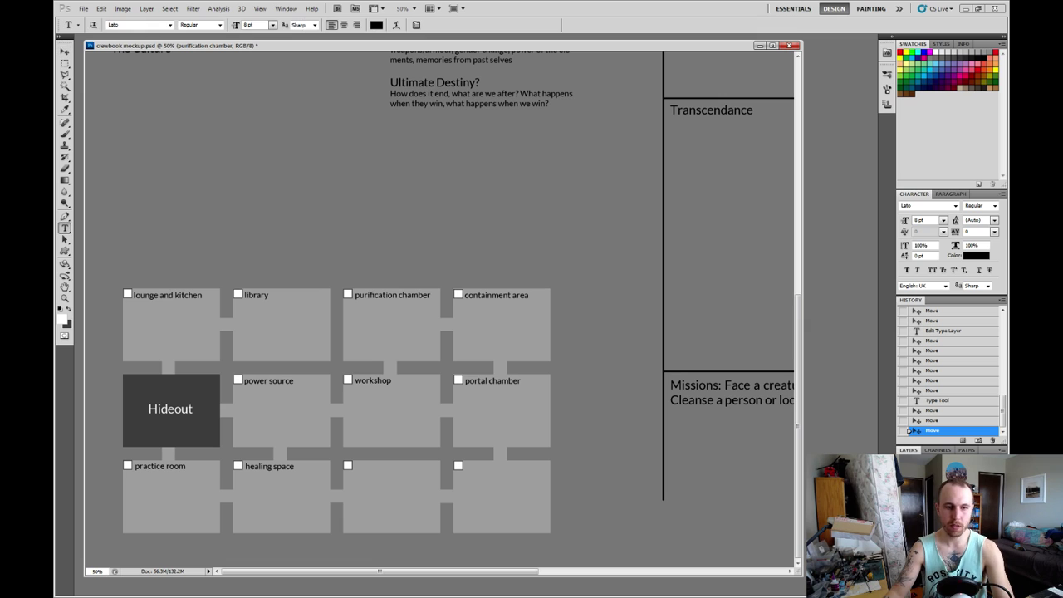
{"action": "left_click", "coordinate": [356, 466]}
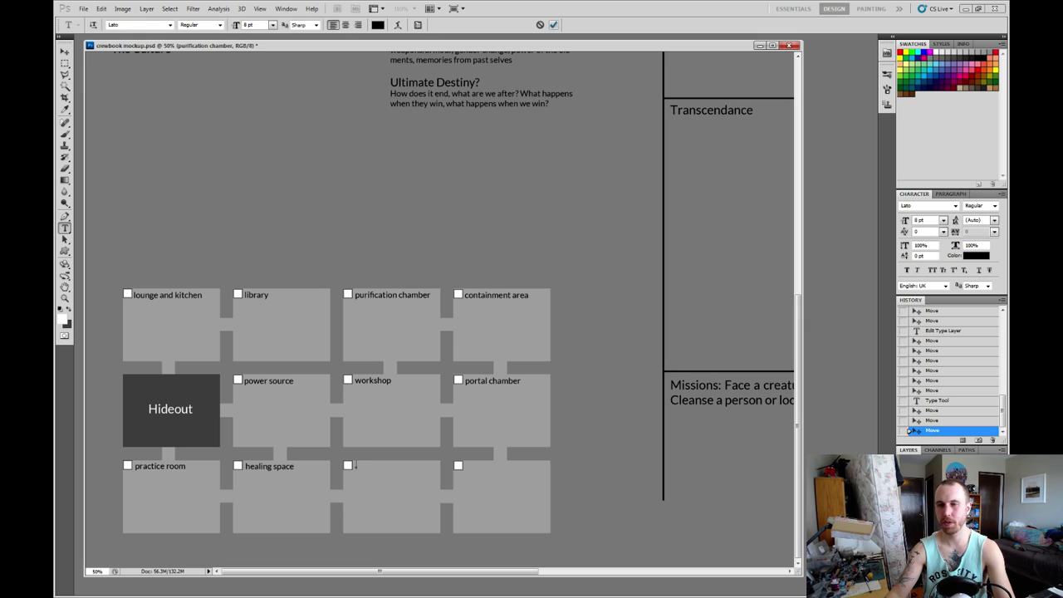
{"action": "type", "text": "vault"}
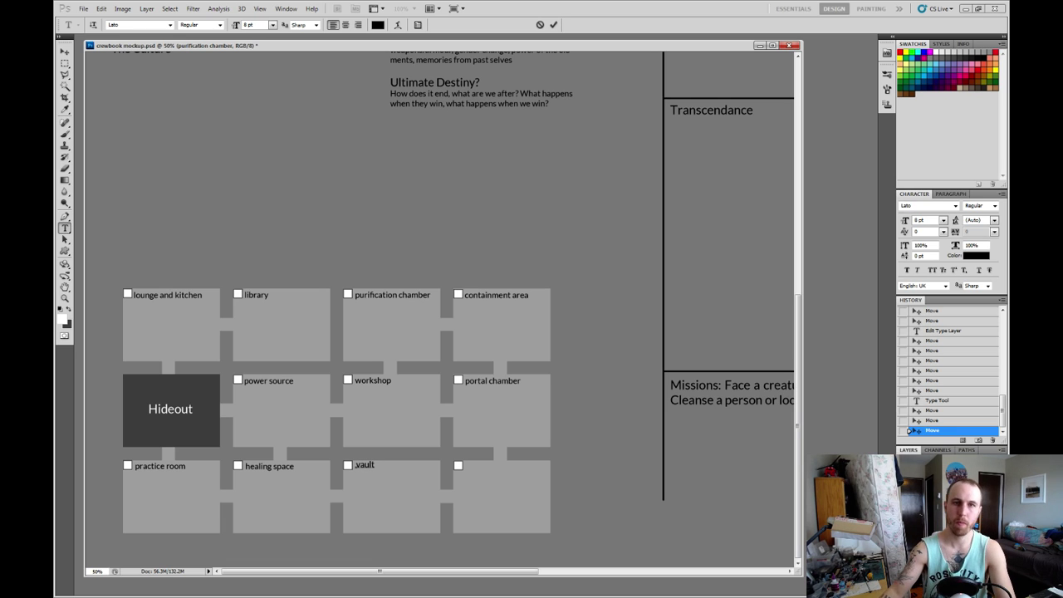
{"action": "key", "text": "ctrl+Return"}
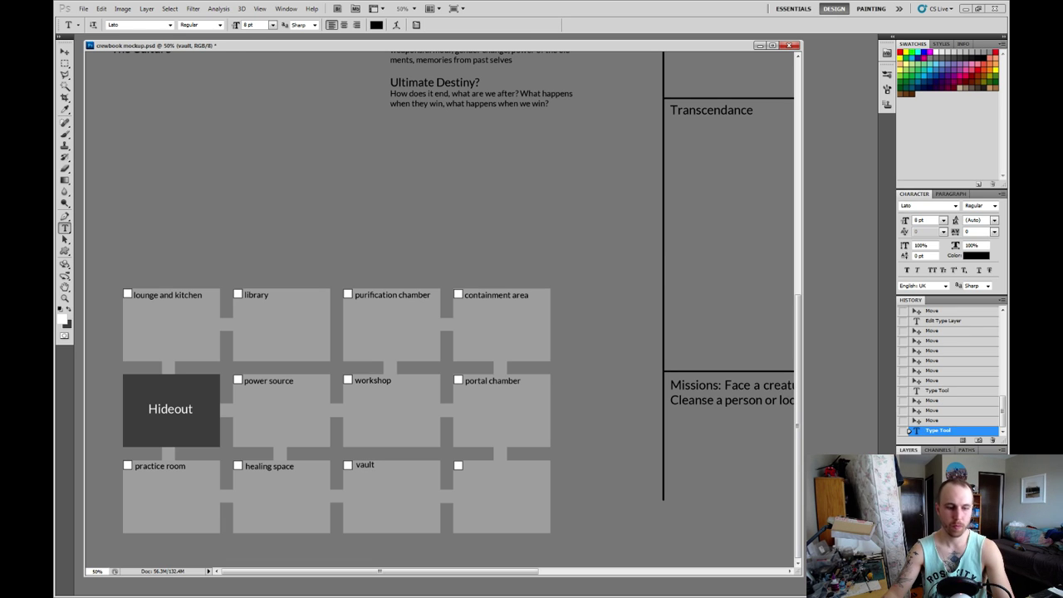
{"action": "key", "text": "v"}
{"action": "left_click_drag", "start_coordinate": [364, 465], "coordinate": [362, 467]}
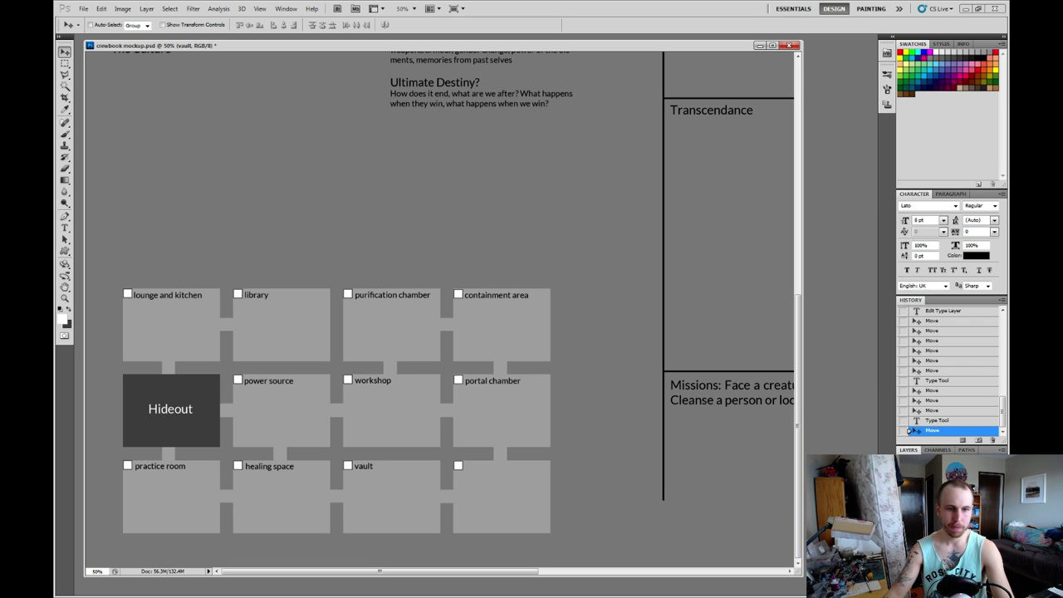
Change the third bottom-row square's label text to "garden".
{"action": "key", "text": "t"}
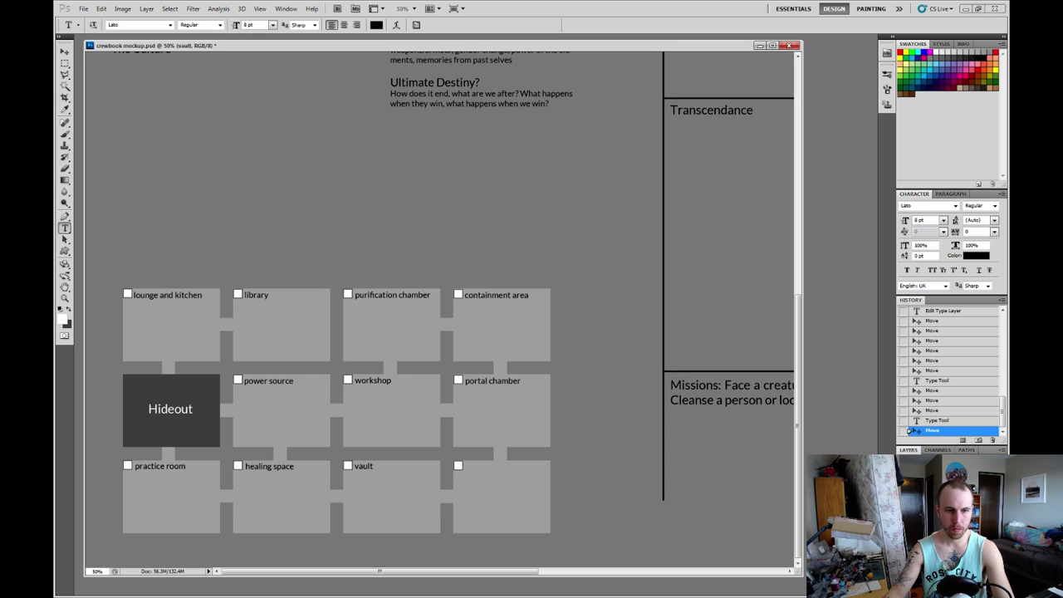
{"action": "double_click", "coordinate": [363, 465]}
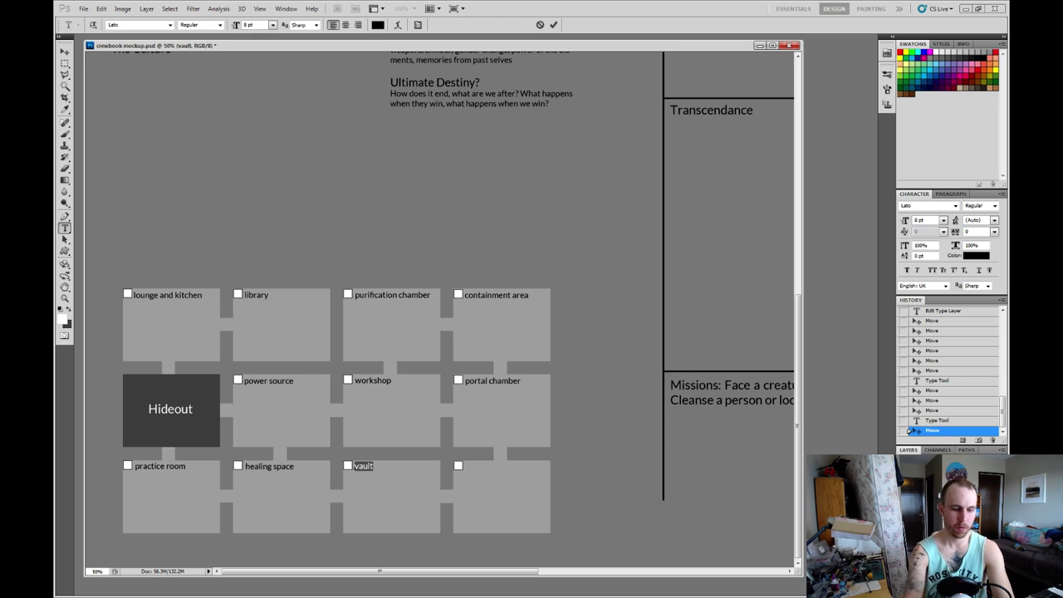
{"action": "type", "text": "garden"}
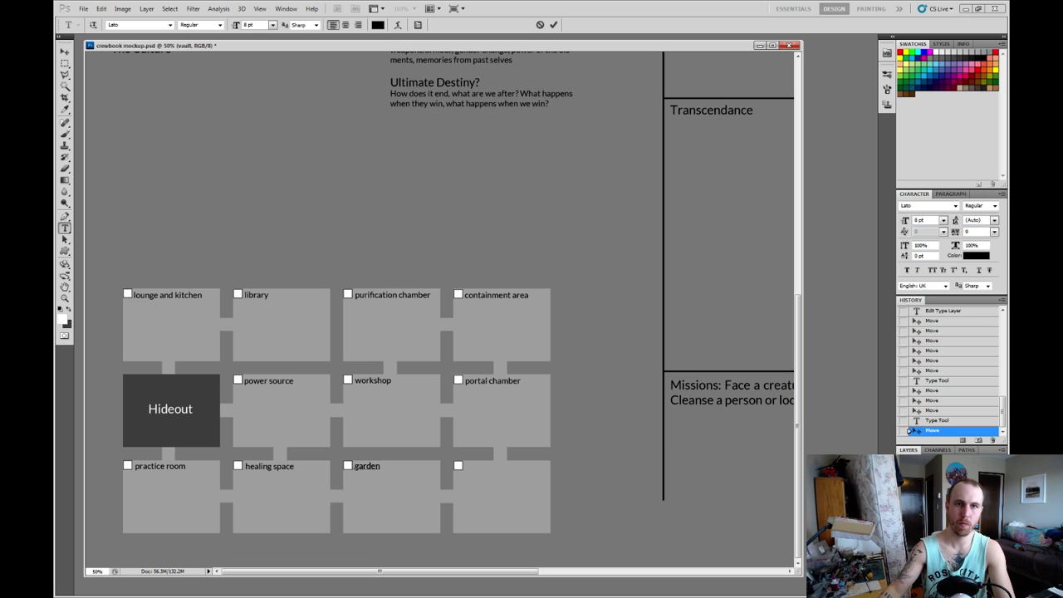
{"action": "key", "text": "ctrl+Return"}
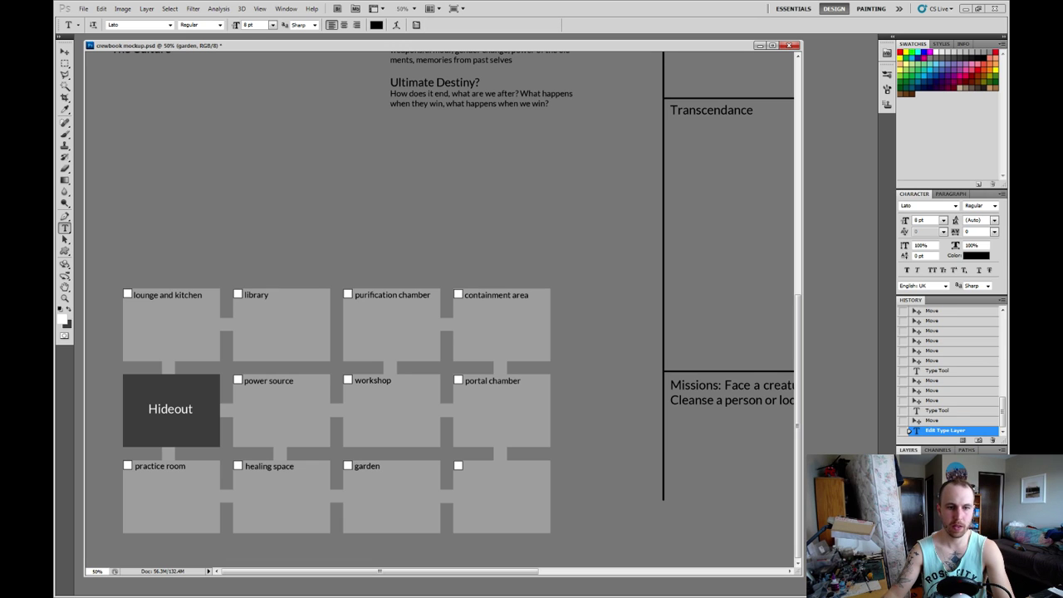
{"action": "key", "text": "v"}
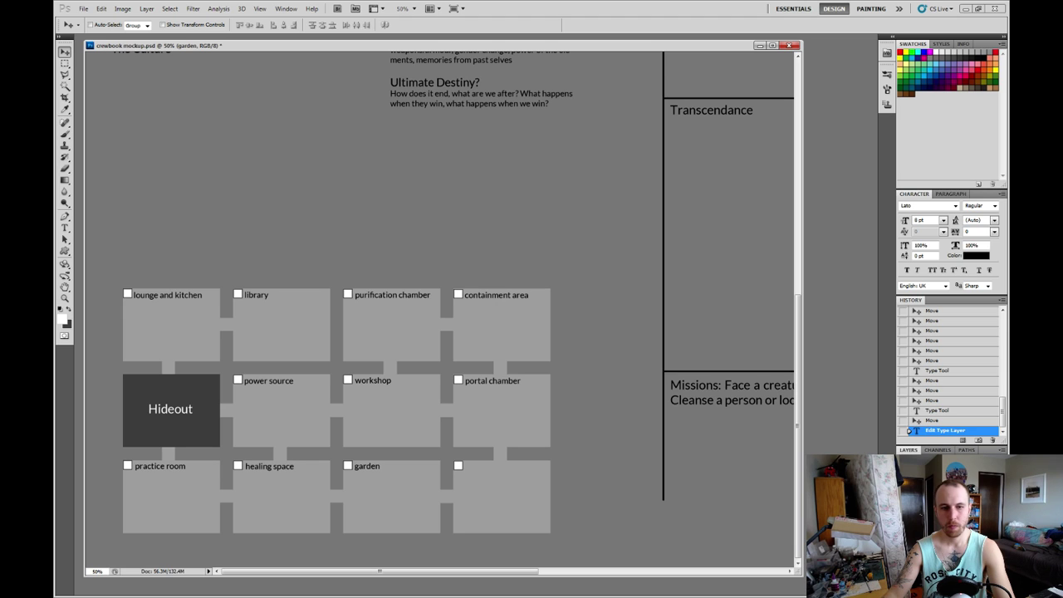
Add an aligned "vault" label beside the last bottom-row checkbox and nudge the "power source" label slightly upward.
{"action": "key", "text": "t"}
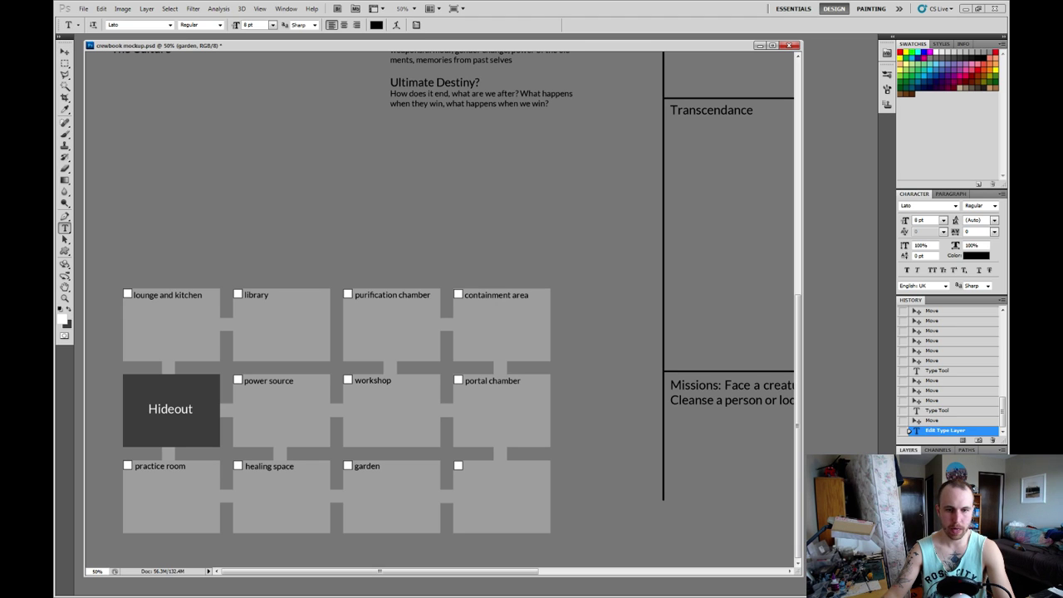
{"action": "left_click", "coordinate": [466, 466]}
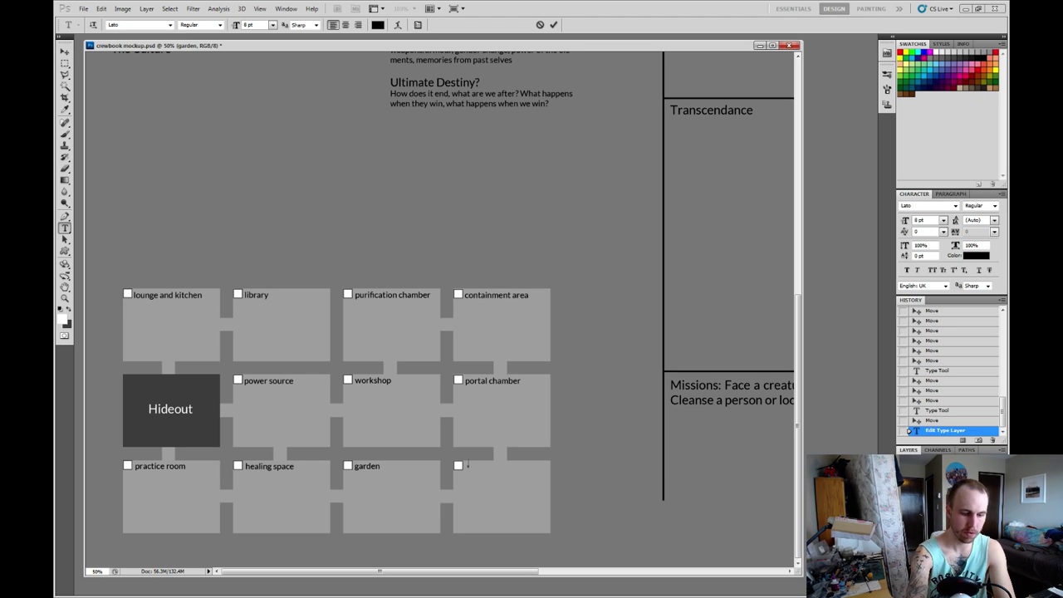
{"action": "type", "text": "vault"}
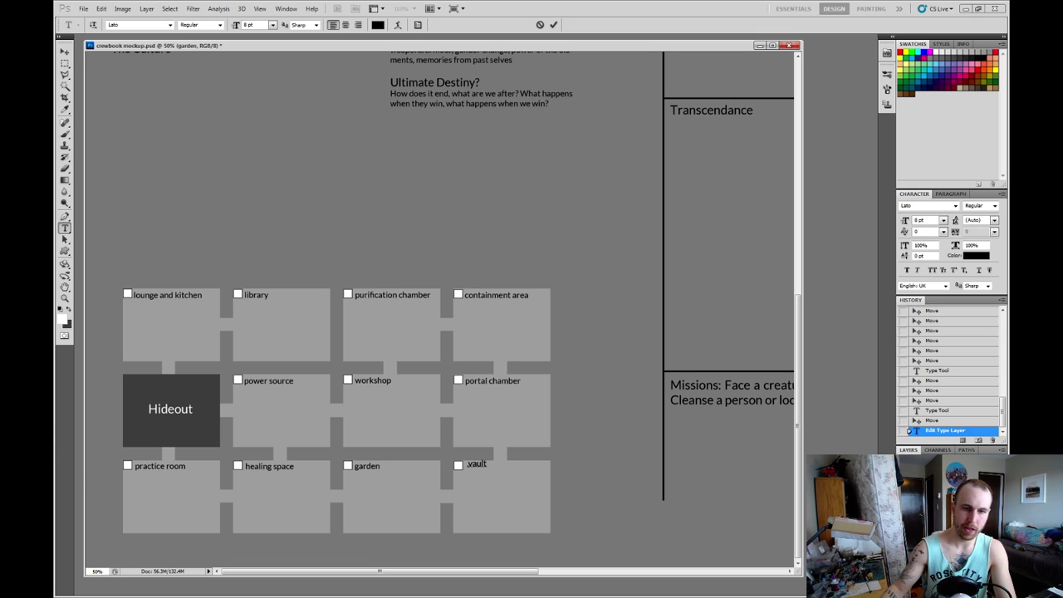
{"action": "key", "text": "ctrl+Return"}
{"action": "key", "text": "v"}
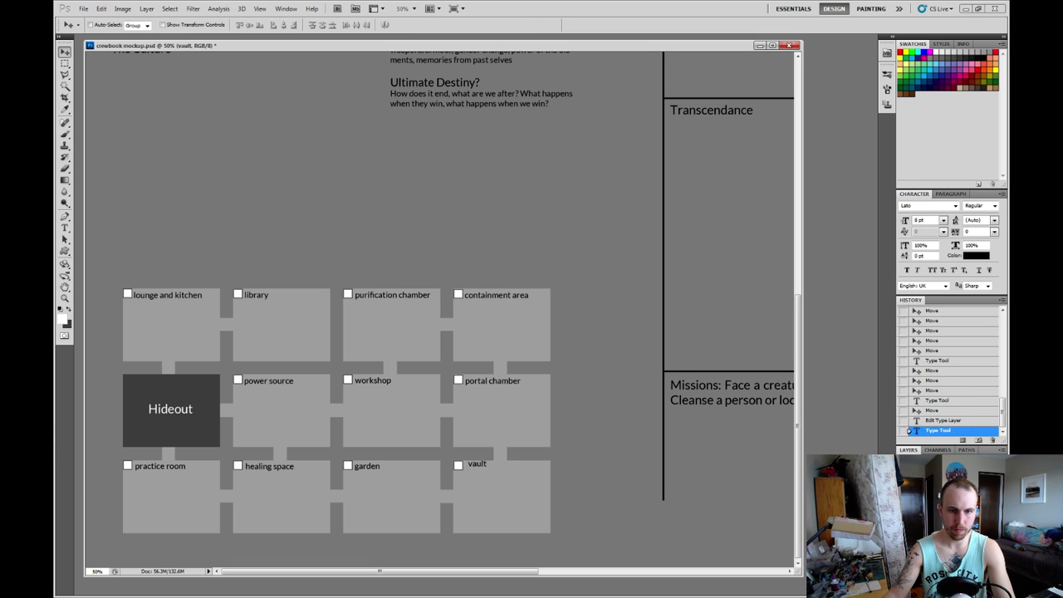
{"action": "key", "text": "Down"}
{"action": "key", "text": "Down"}
{"action": "key", "text": "Down"}
{"action": "key", "text": "Down"}
{"action": "key", "text": "Down"}
{"action": "key", "text": "Down"}
{"action": "key", "text": "Down"}
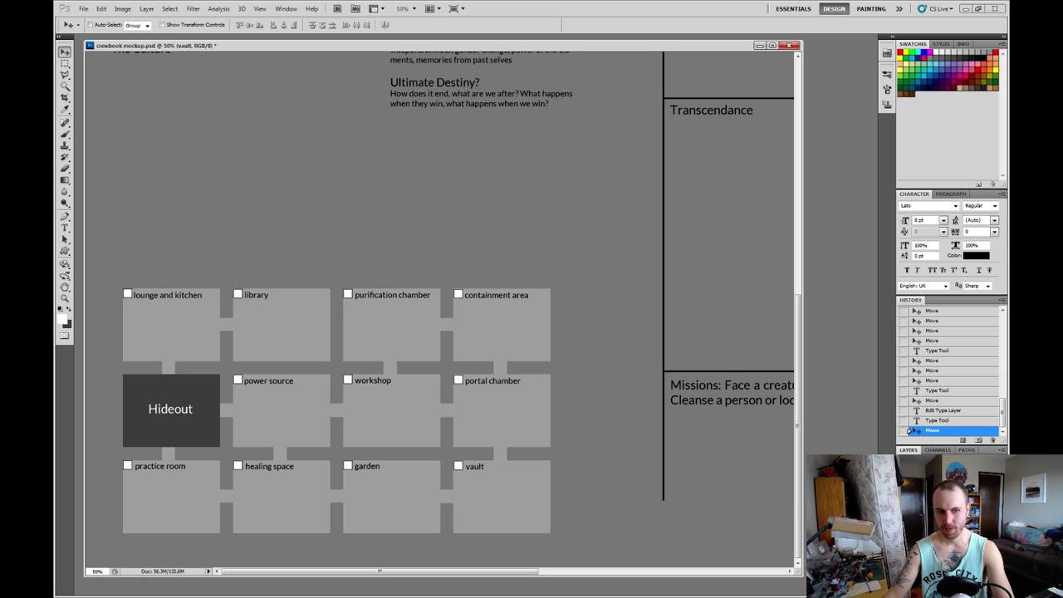
{"action": "left_click", "coordinate": [280, 413], "text": "ctrl"}
{"action": "key", "text": "Up"}
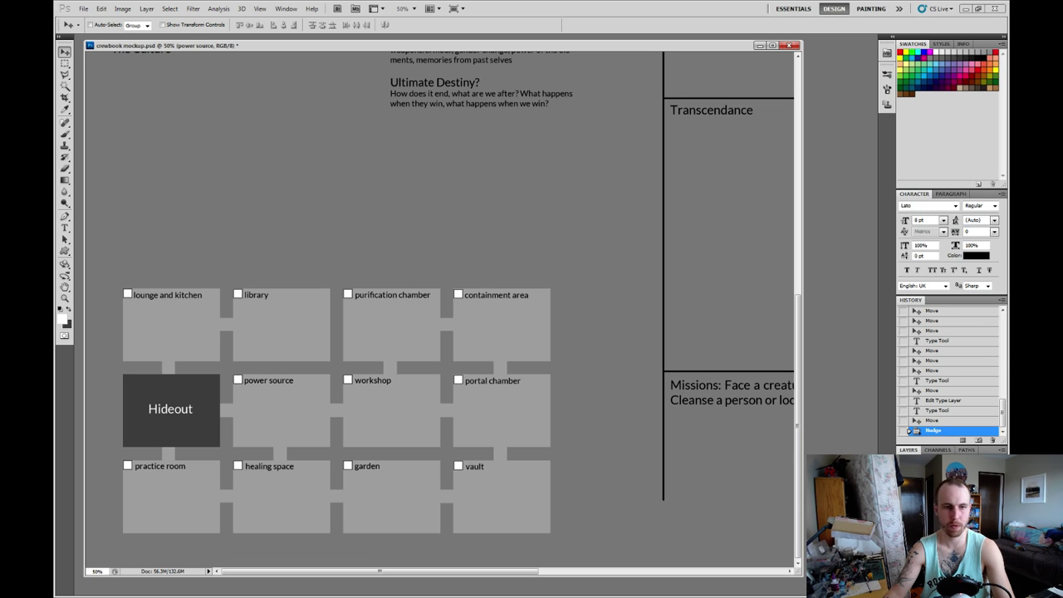
Open the "Special abilities" text box under The Starlit Kingdom for editing, with the whole sheet in view.
{"action": "key", "text": "z"}
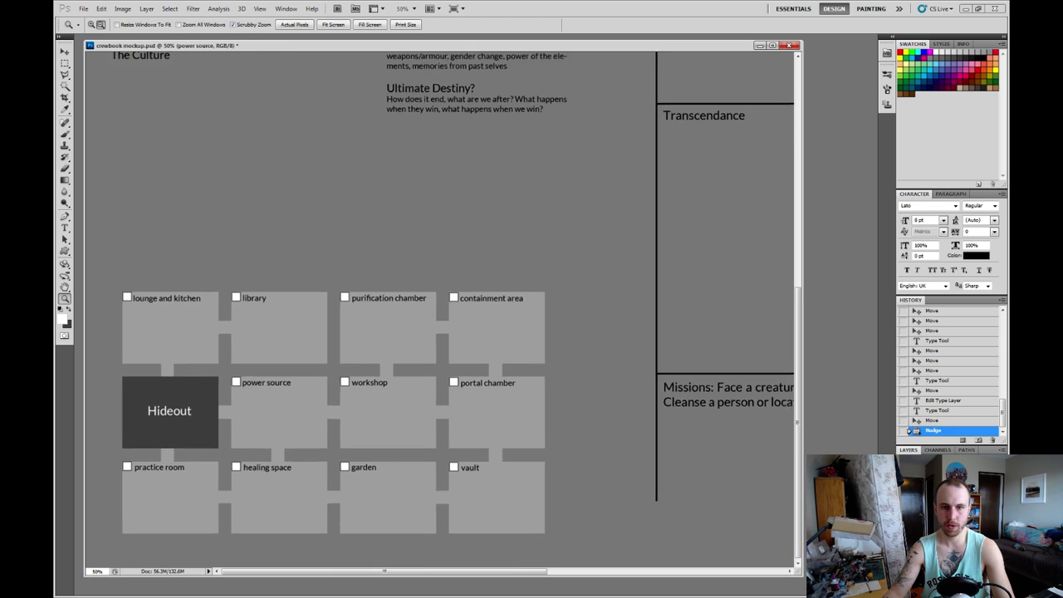
{"action": "key", "text": "ctrl+minus"}
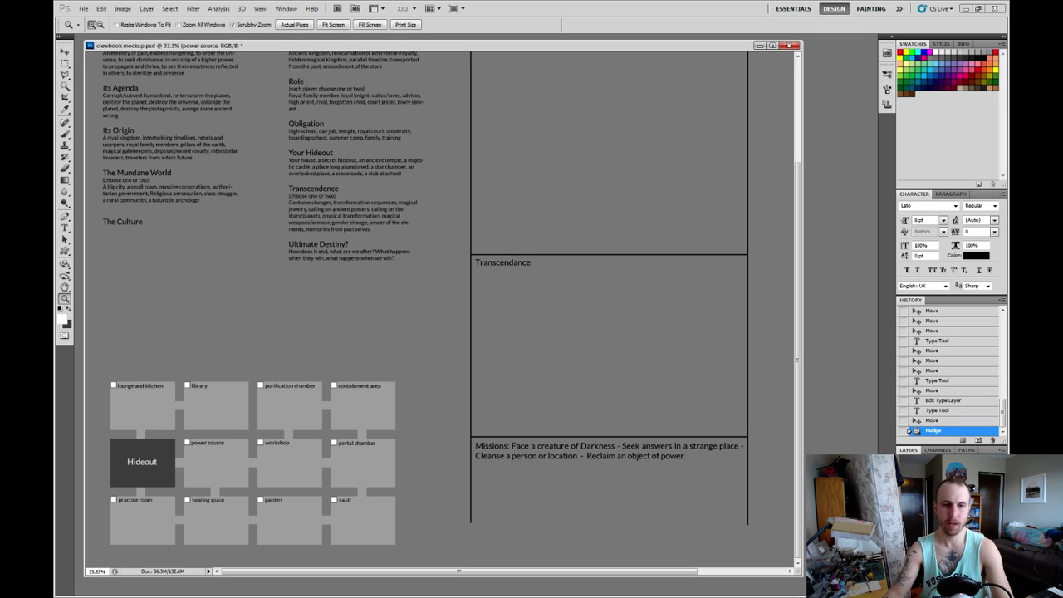
{"action": "key", "text": "ctrl+minus"}
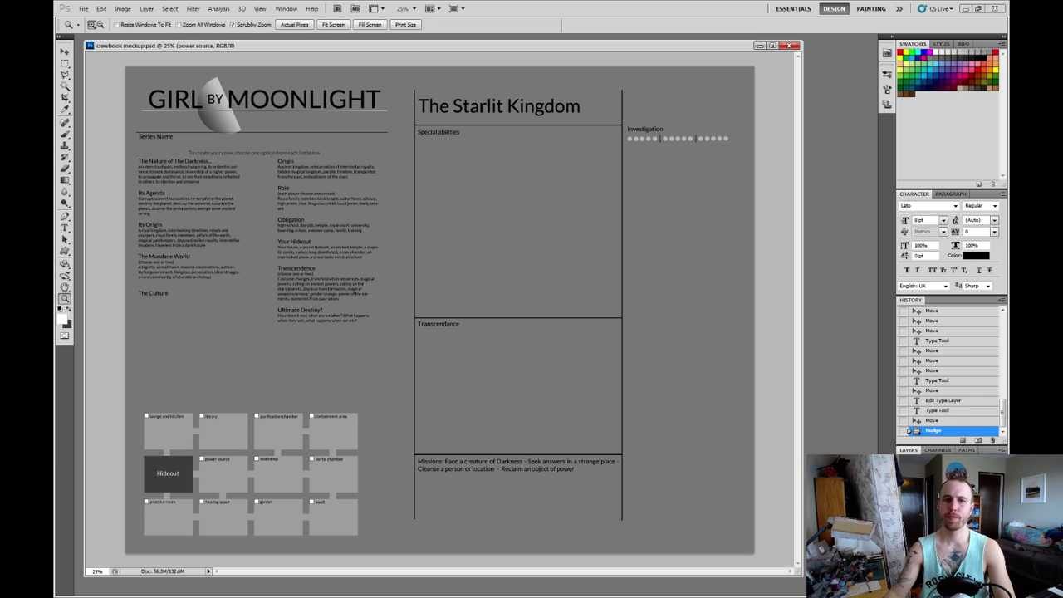
{"action": "key", "text": "t"}
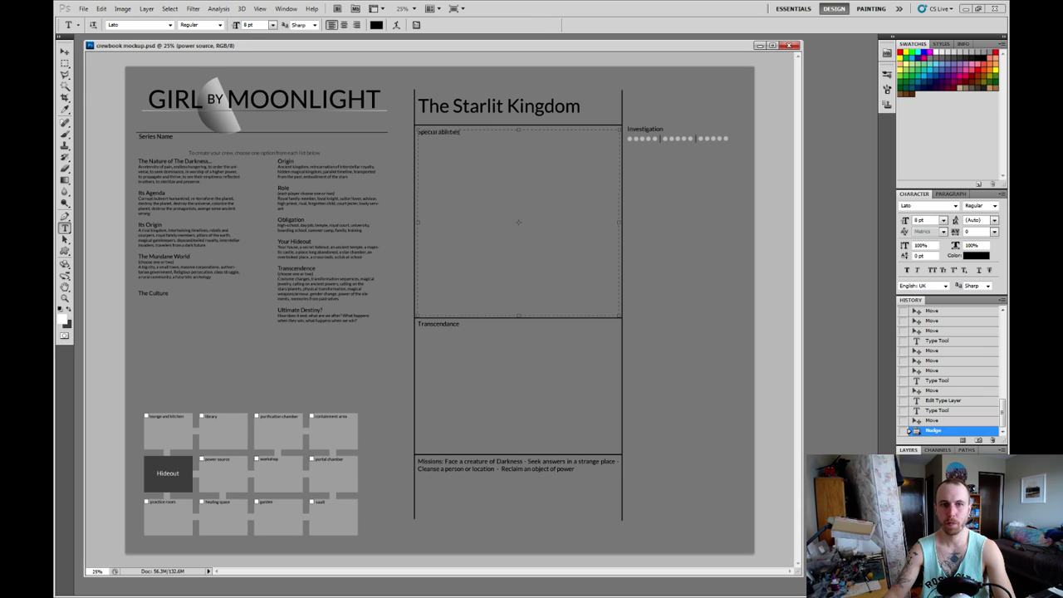
{"action": "left_click", "coordinate": [449, 131]}
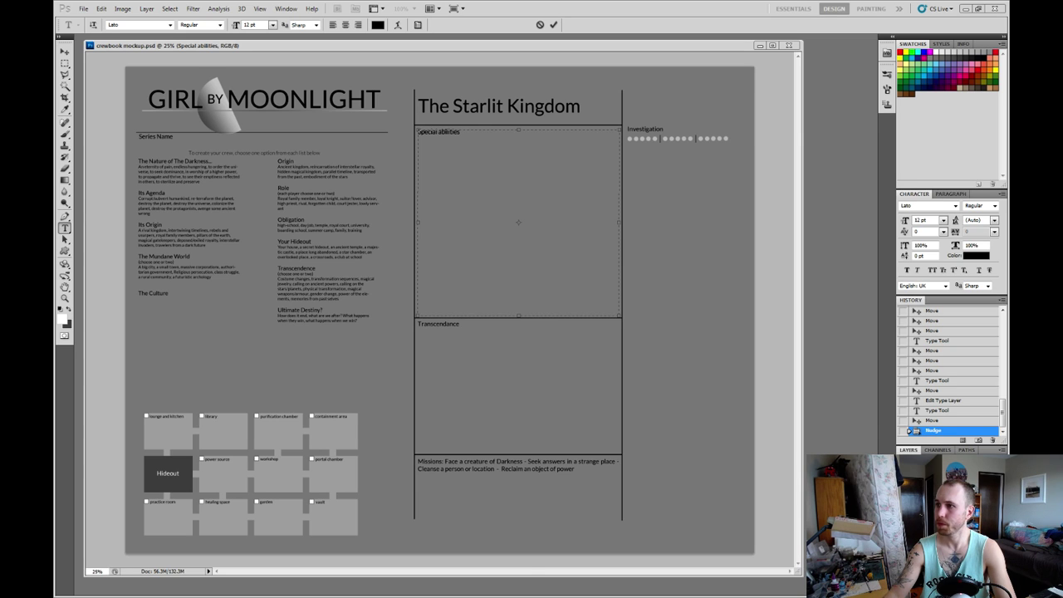
Switch to blades_sheets_v8.pdf in Adobe Acrobat Reader, hide the tools pane, enlarge the window and magnify the page to 126%.
{"action": "key", "text": "alt+Tab"}
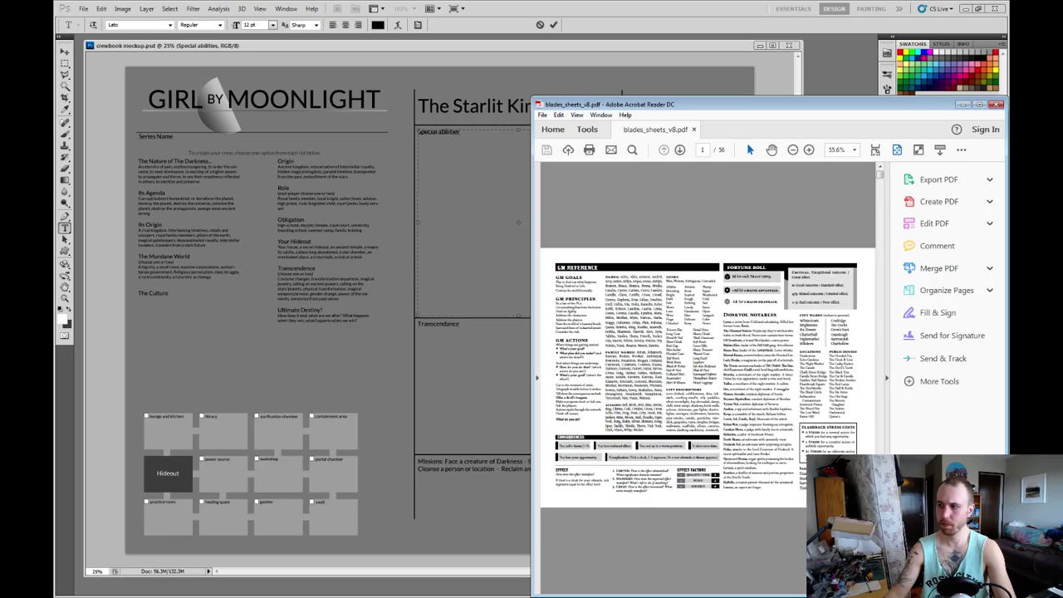
{"action": "key", "text": "shift+F4"}
{"action": "left_click_drag", "start_coordinate": [731, 104], "coordinate": [619, 77]}
{"action": "left_click_drag", "start_coordinate": [419, 73], "coordinate": [109, 31]}
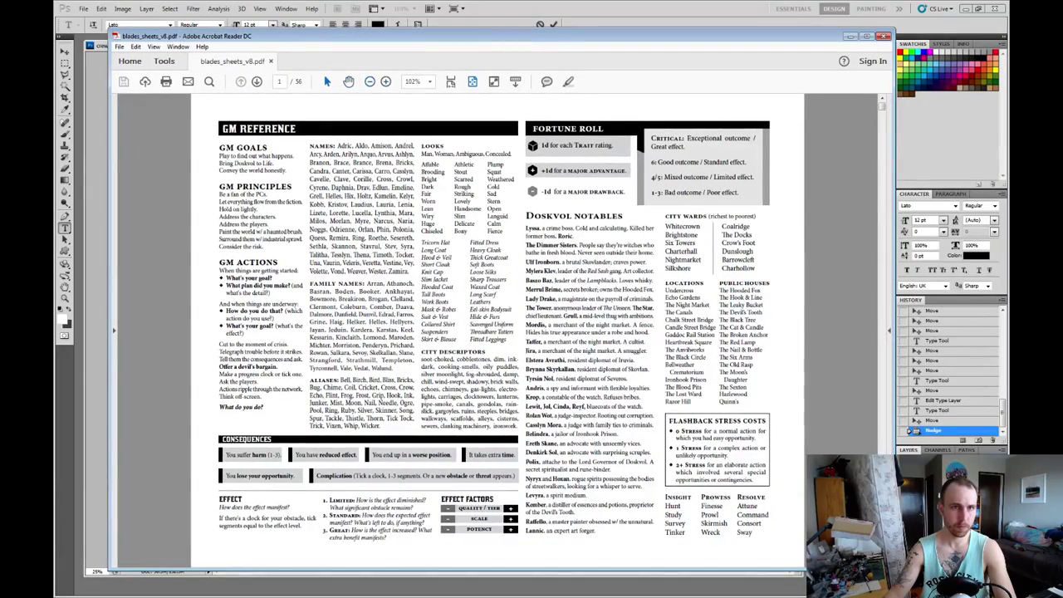
{"action": "left_click", "coordinate": [385, 81]}
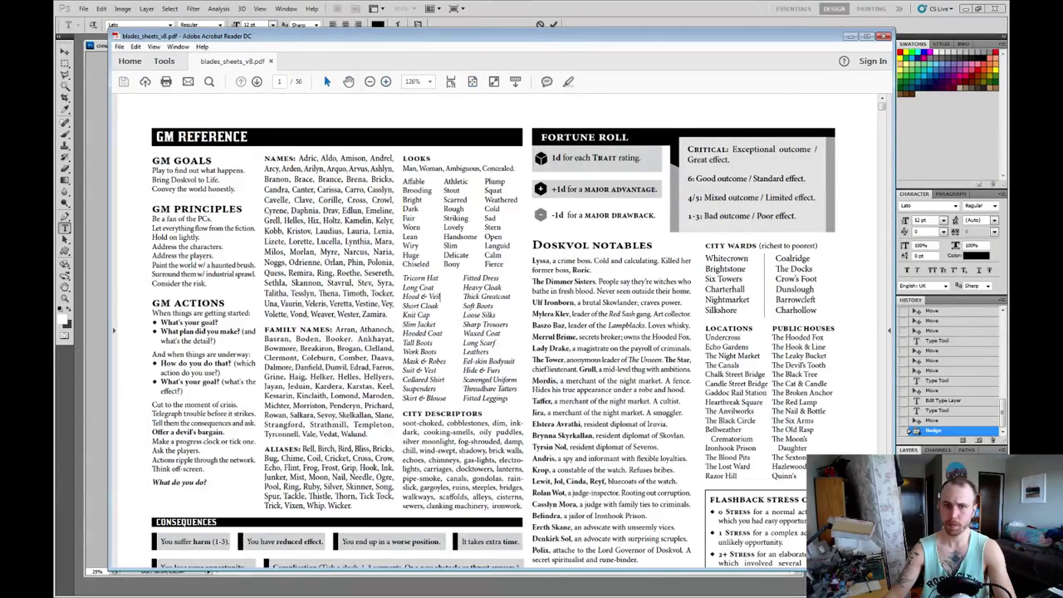
Browse the reference sheets to the special abilities list on the Cult crew sheet.
{"action": "scroll", "coordinate": [498, 332], "scroll_direction": "down", "scroll_amount": 10}
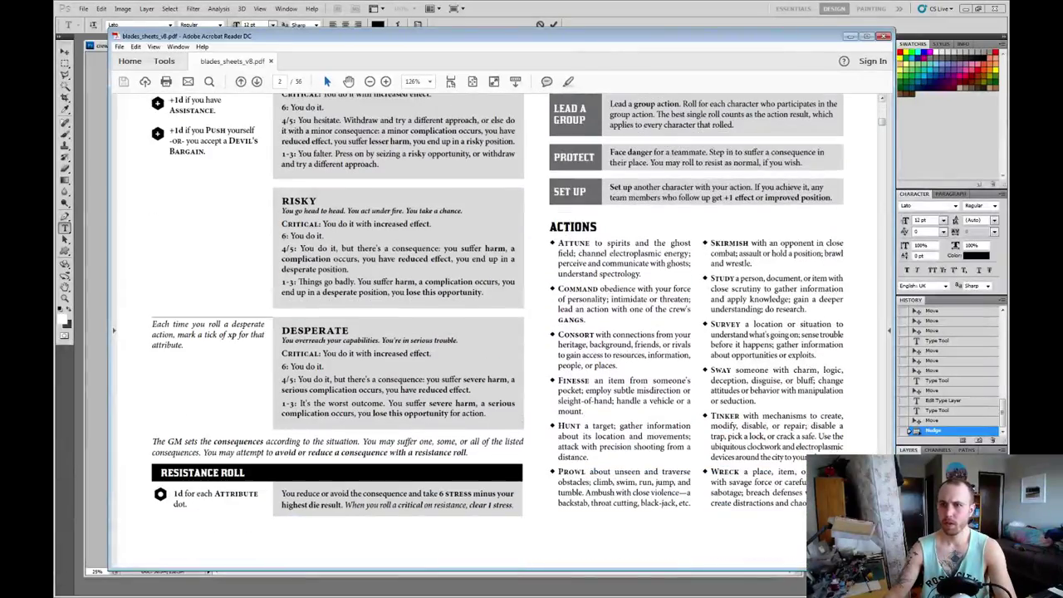
{"action": "left_click_drag", "start_coordinate": [882, 120], "coordinate": [881, 209]}
{"action": "scroll", "coordinate": [499, 332], "scroll_direction": "up", "scroll_amount": 10}
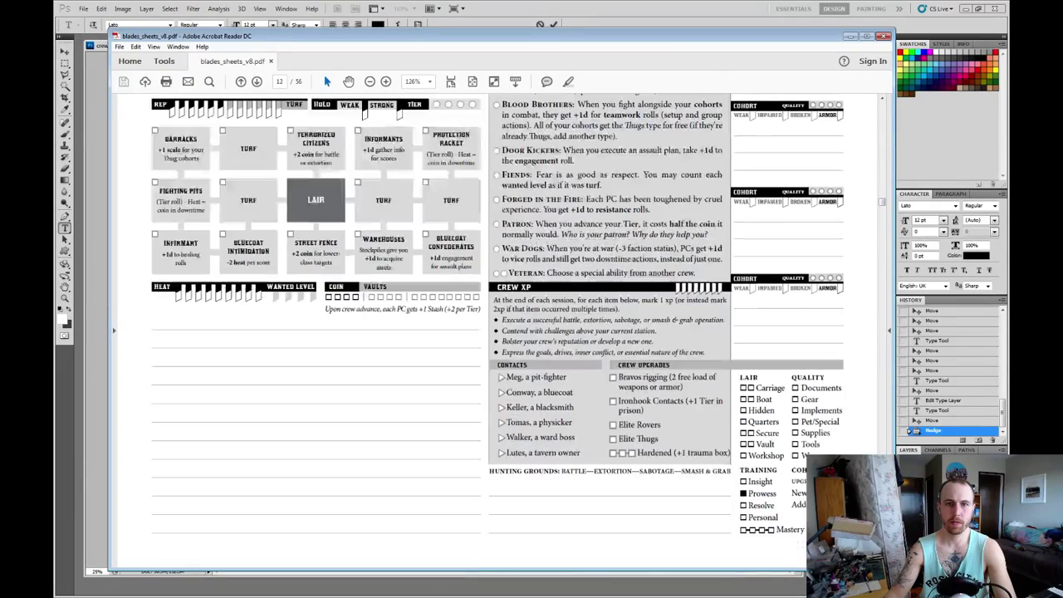
{"action": "scroll", "coordinate": [498, 332], "scroll_direction": "up", "scroll_amount": 2}
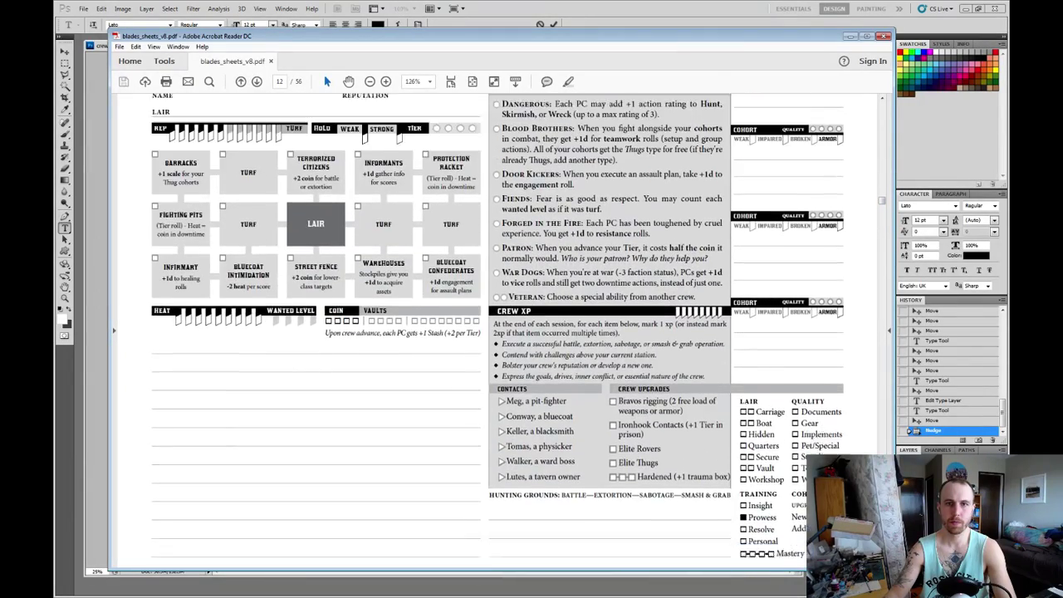
{"action": "scroll", "coordinate": [498, 332], "scroll_direction": "down", "scroll_amount": 8}
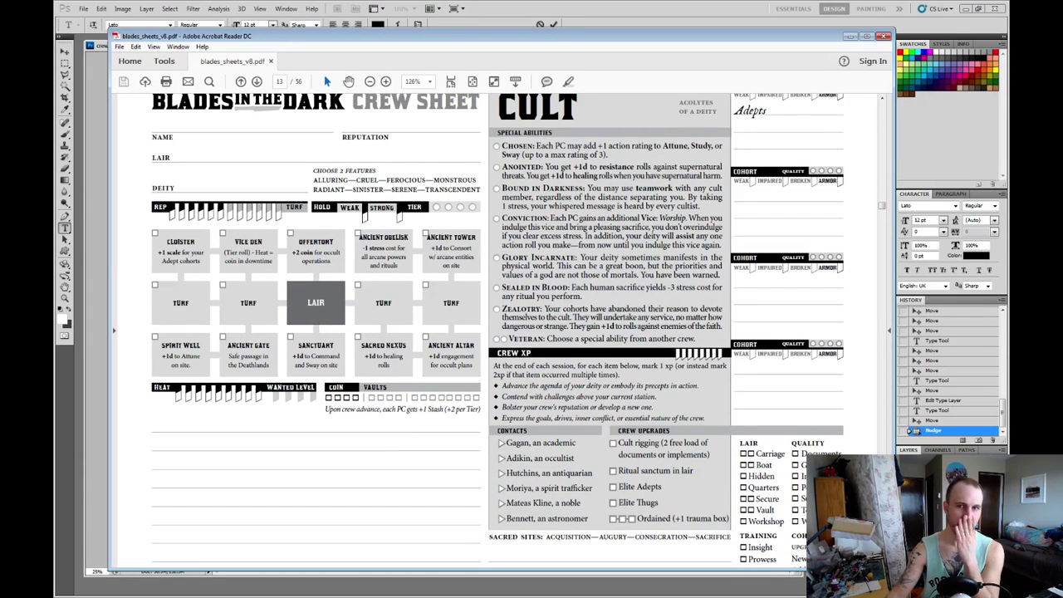
Examine the wording of the "Chosen" special ability on the Cult crew sheet by highlighting its text.
{"action": "left_click_drag", "start_coordinate": [502, 146], "coordinate": [631, 146]}
{"action": "left_click_drag", "start_coordinate": [502, 146], "coordinate": [609, 155]}
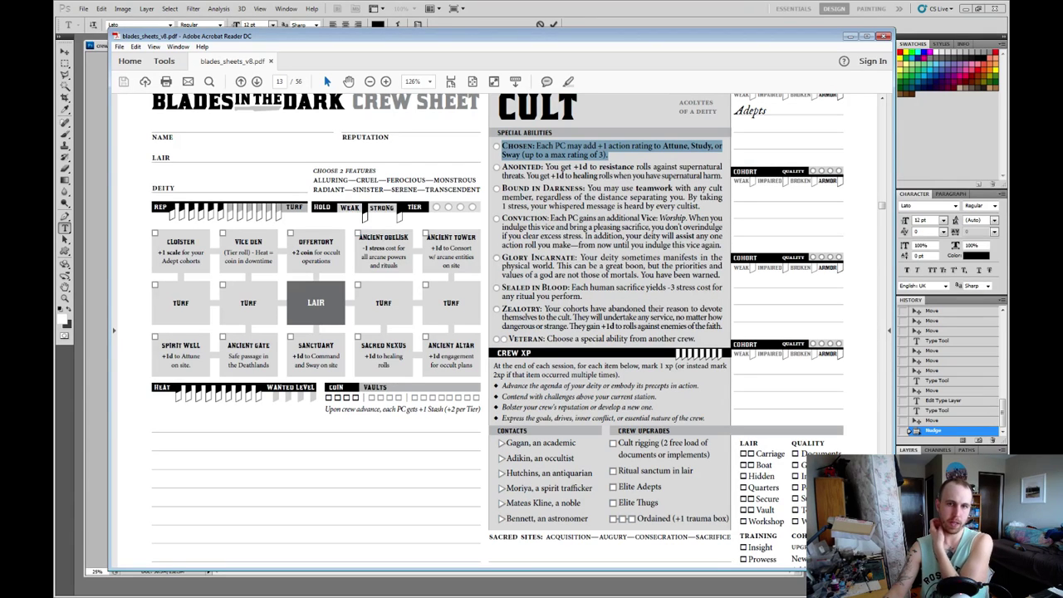
{"action": "left_click", "coordinate": [617, 169]}
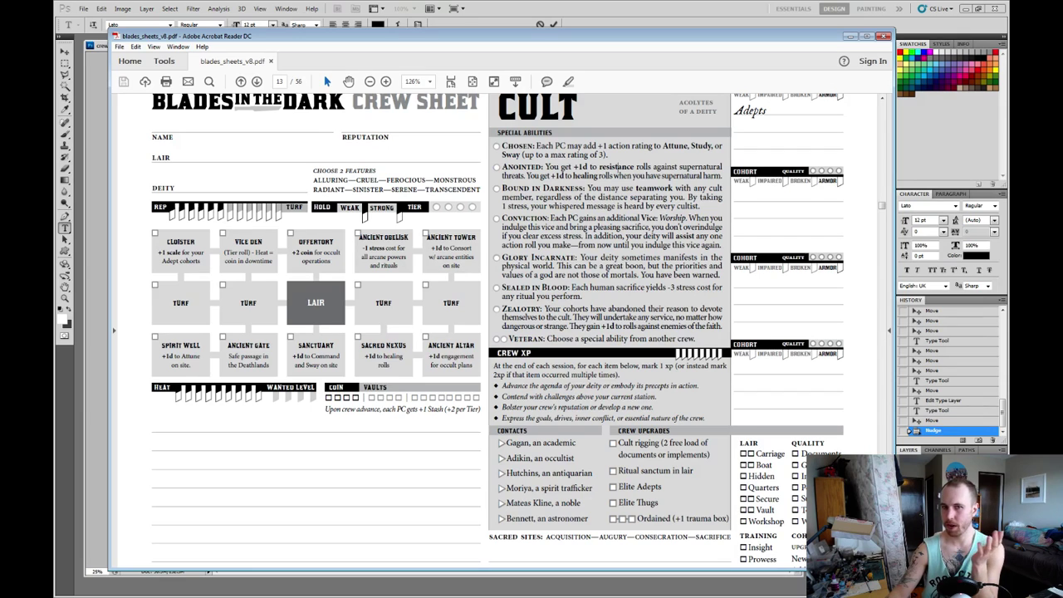
{"action": "left_click_drag", "start_coordinate": [630, 147], "coordinate": [502, 147]}
{"action": "left_click", "coordinate": [617, 169]}
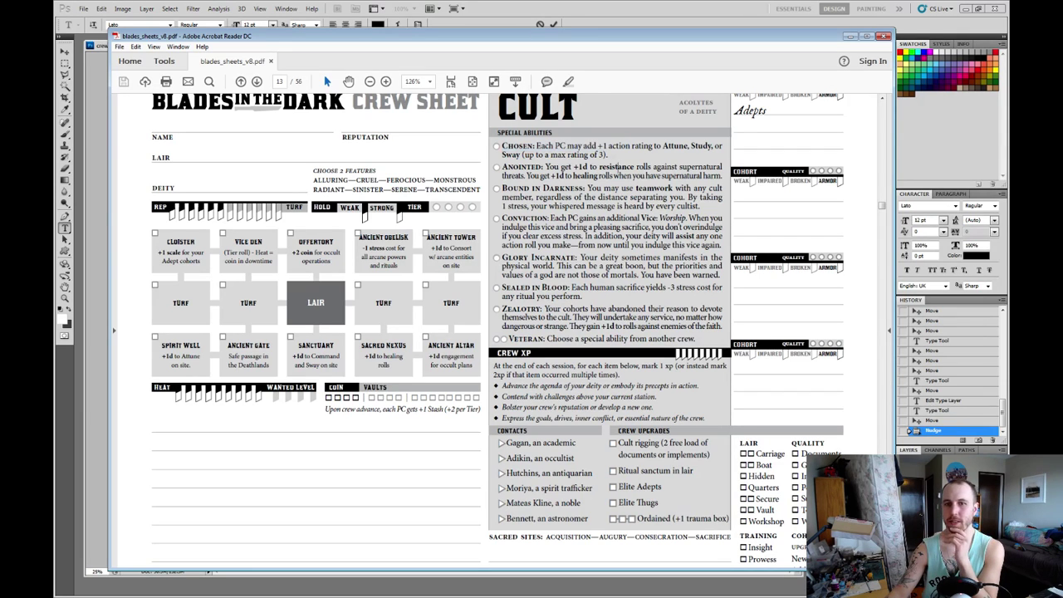
Examine the wording of the "Chosen" and "Anointed" special abilities on the Cult crew sheet by highlighting their text.
{"action": "left_click_drag", "start_coordinate": [631, 147], "coordinate": [502, 147]}
{"action": "left_click", "coordinate": [618, 169]}
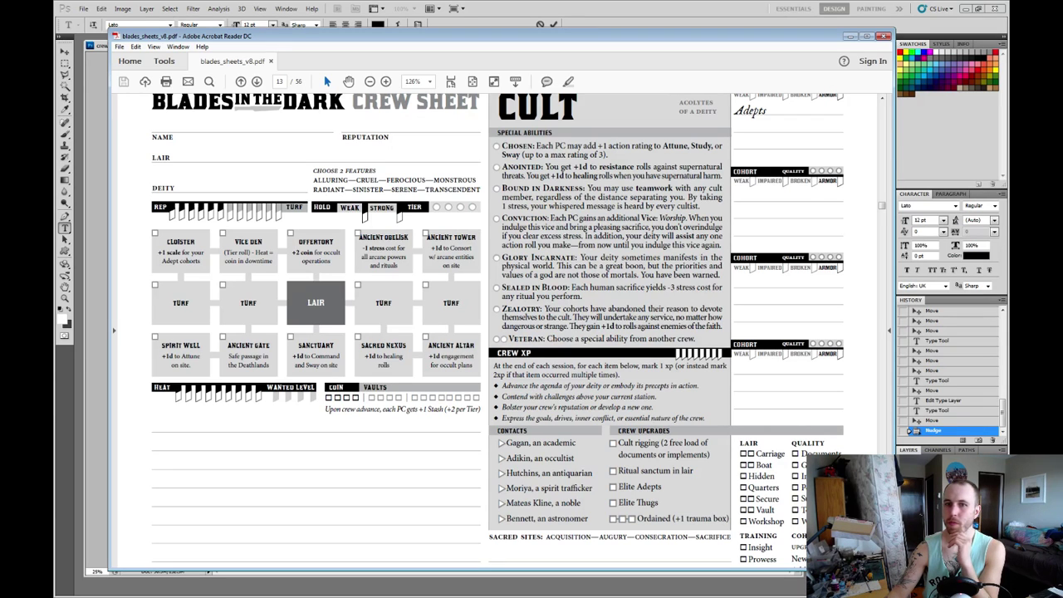
{"action": "mouse_move", "coordinate": [501, 166]}
{"action": "left_mouse_down"}
{"action": "mouse_move", "coordinate": [581, 191]}
{"action": "mouse_move", "coordinate": [687, 178]}
{"action": "mouse_move", "coordinate": [501, 166]}
{"action": "left_mouse_up"}
{"action": "left_click", "coordinate": [708, 175]}
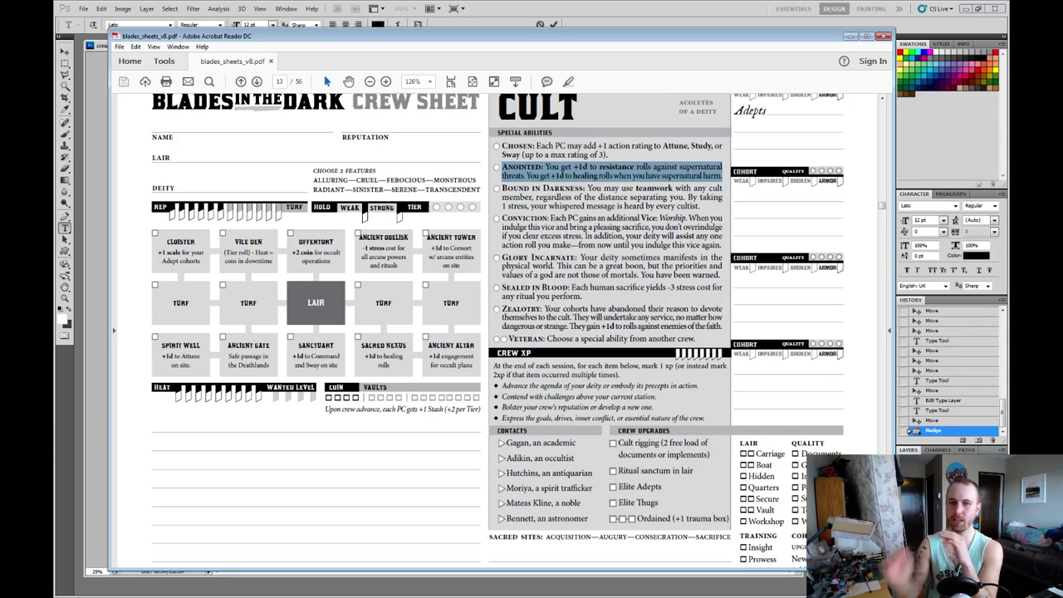
{"action": "left_click", "coordinate": [648, 168]}
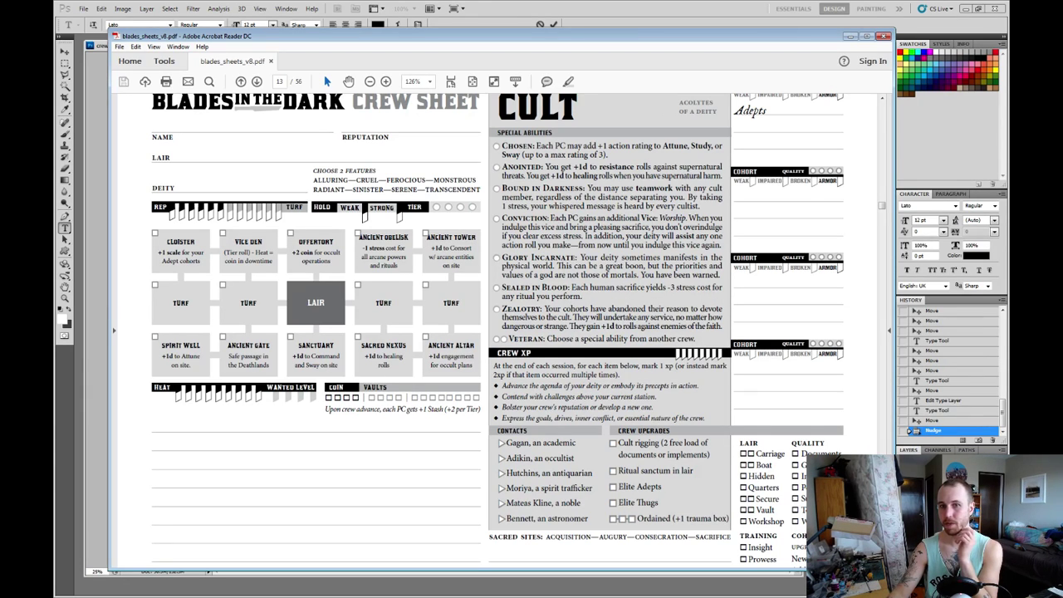
{"action": "double_click", "coordinate": [701, 167]}
{"action": "left_click", "coordinate": [701, 167]}
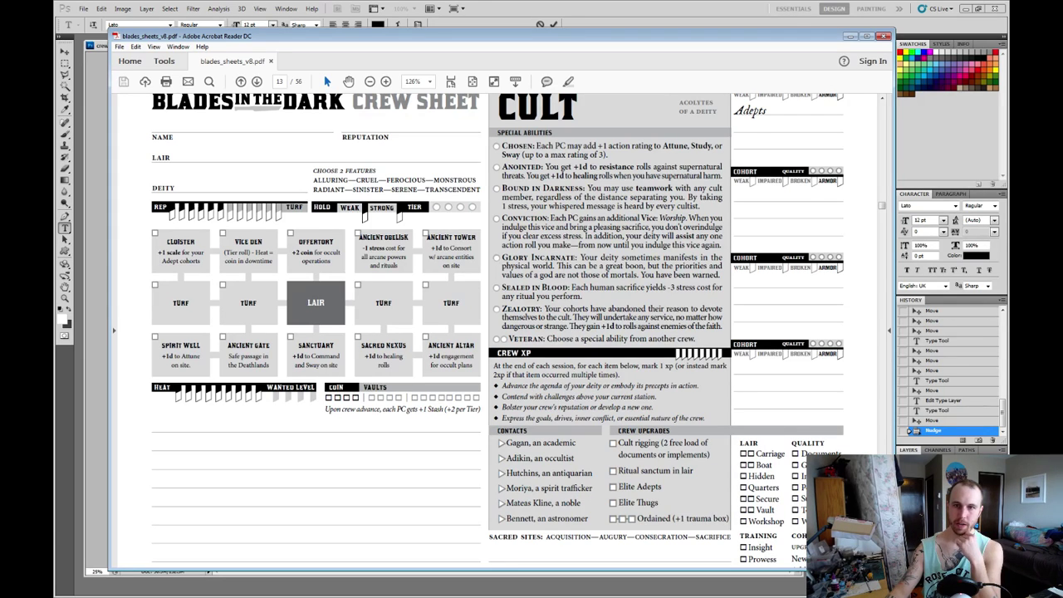
Examine the "Bound in Darkness" special ability by highlighting its teamwork and whispered message wording.
{"action": "left_click_drag", "start_coordinate": [701, 206], "coordinate": [543, 189]}
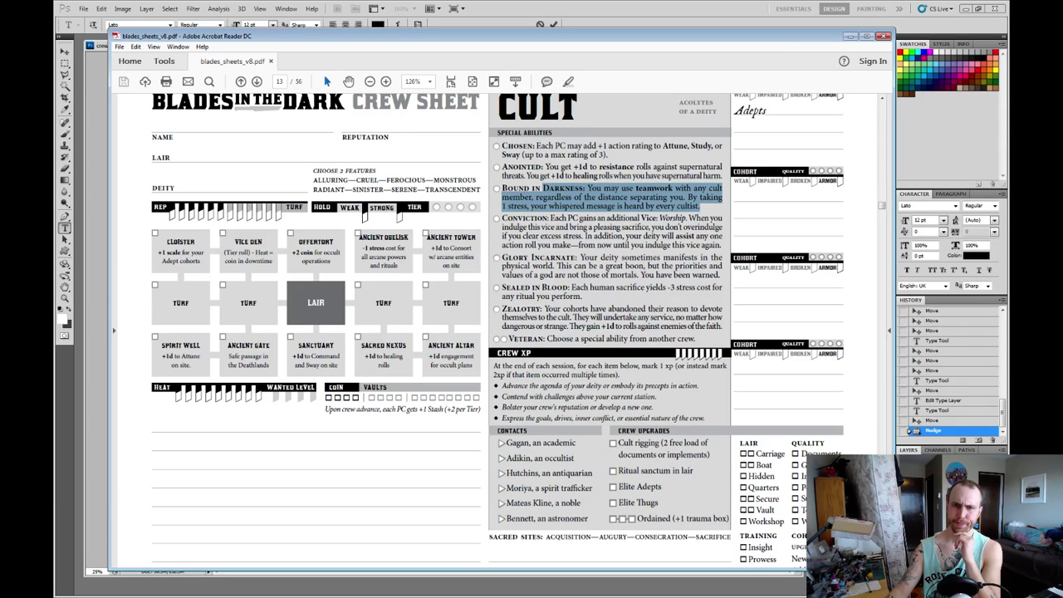
{"action": "left_click", "coordinate": [542, 188]}
{"action": "left_click_drag", "start_coordinate": [700, 206], "coordinate": [502, 196]}
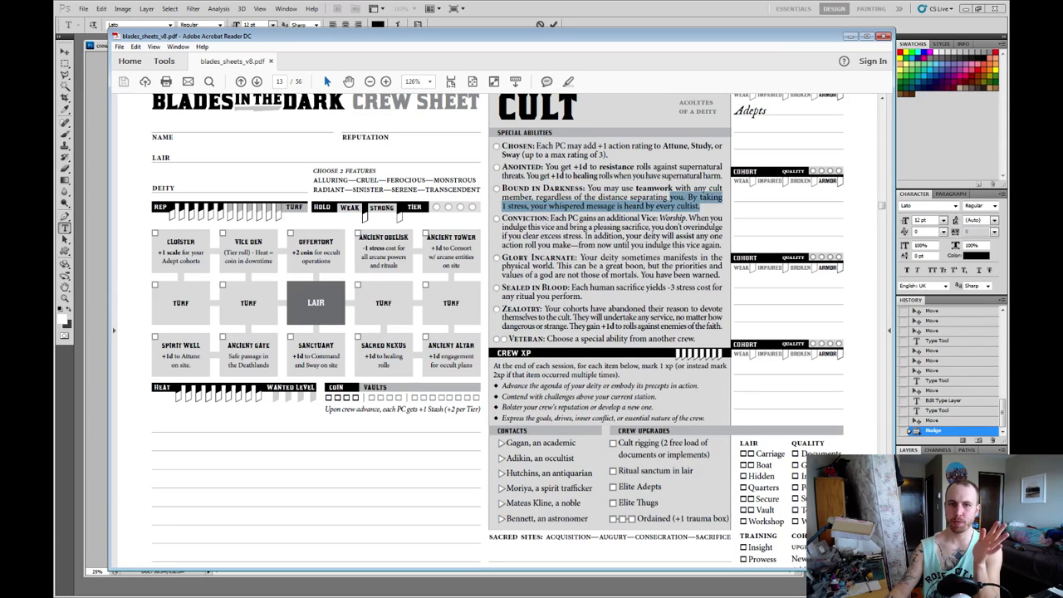
{"action": "left_click", "coordinate": [502, 197]}
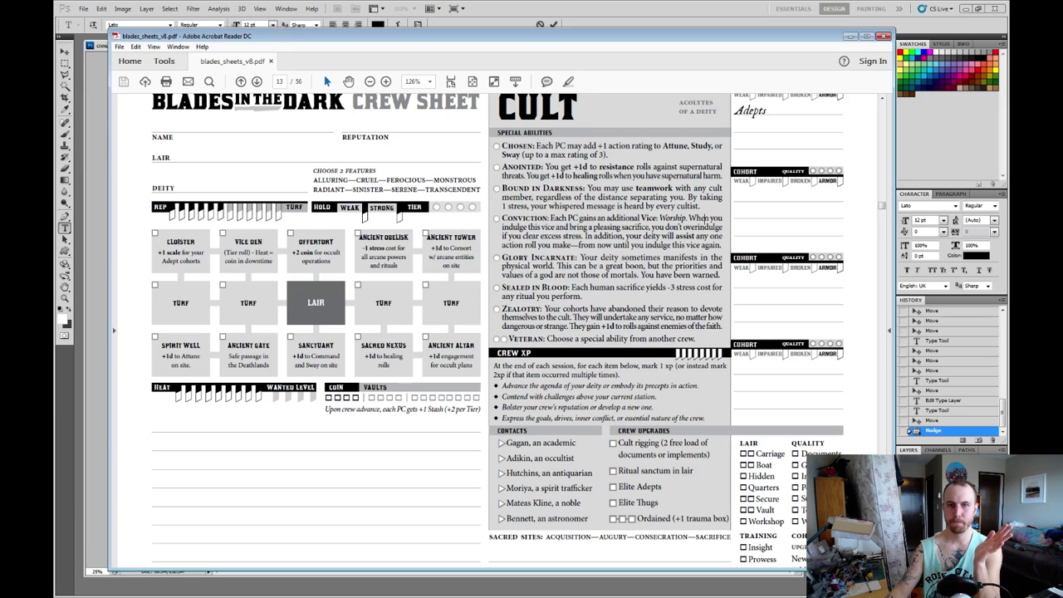
{"action": "left_click_drag", "start_coordinate": [701, 206], "coordinate": [541, 189]}
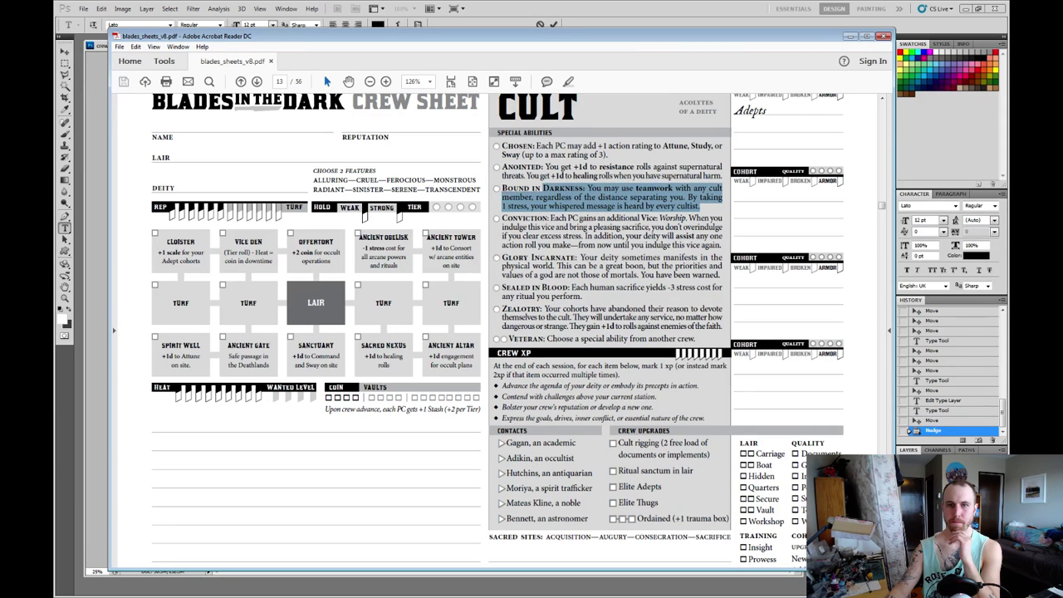
{"action": "left_click", "coordinate": [709, 220]}
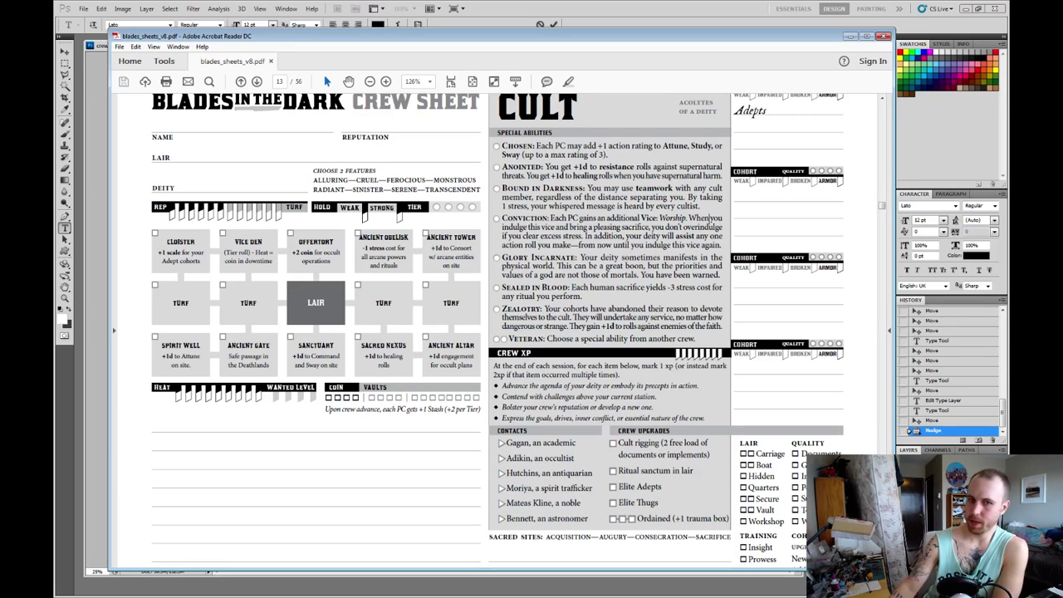
{"action": "left_click_drag", "start_coordinate": [502, 206], "coordinate": [530, 206]}
{"action": "left_click", "coordinate": [569, 207]}
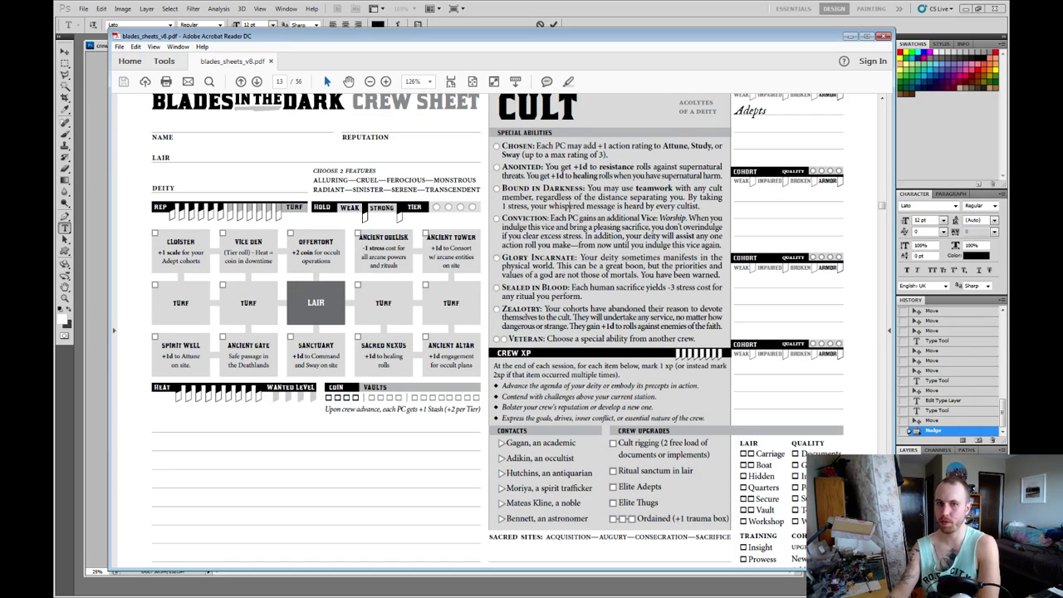
{"action": "left_click_drag", "start_coordinate": [704, 197], "coordinate": [502, 184]}
{"action": "left_click", "coordinate": [700, 207]}
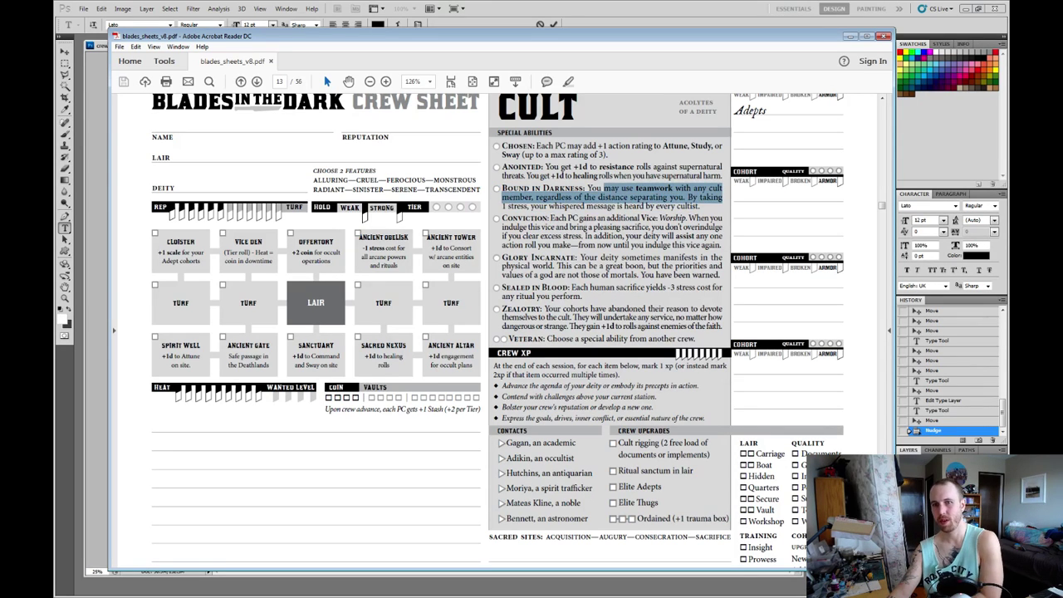
{"action": "left_click", "coordinate": [501, 184]}
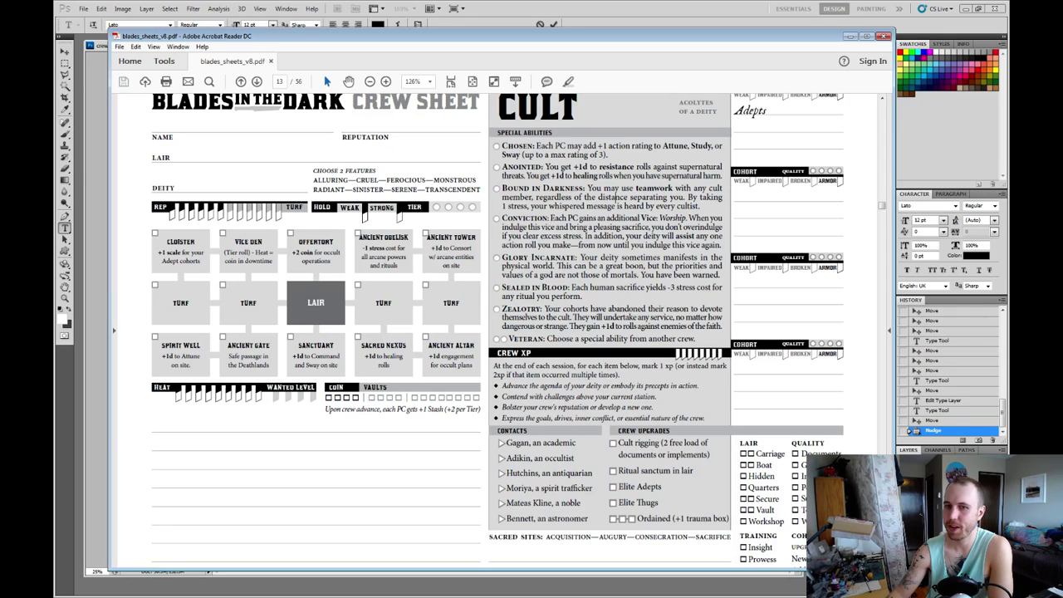
Examine the "Conviction" special ability by highlighting its full text and the sentence about the deity assisting an action roll.
{"action": "left_click_drag", "start_coordinate": [551, 218], "coordinate": [721, 246]}
{"action": "left_click", "coordinate": [714, 245]}
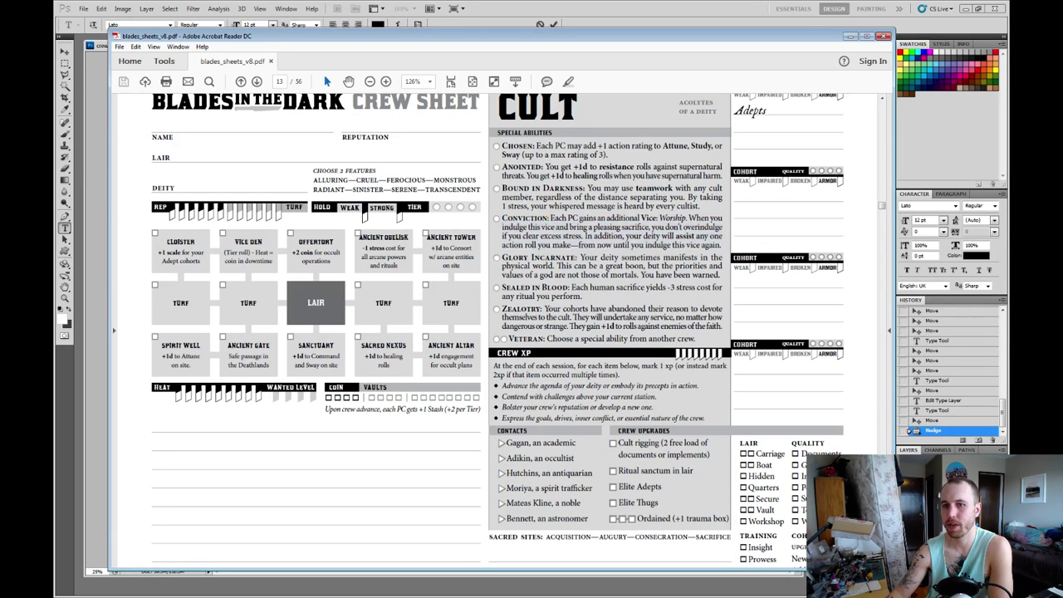
{"action": "double_click", "coordinate": [712, 246]}
{"action": "left_click_drag", "start_coordinate": [501, 217], "coordinate": [721, 246]}
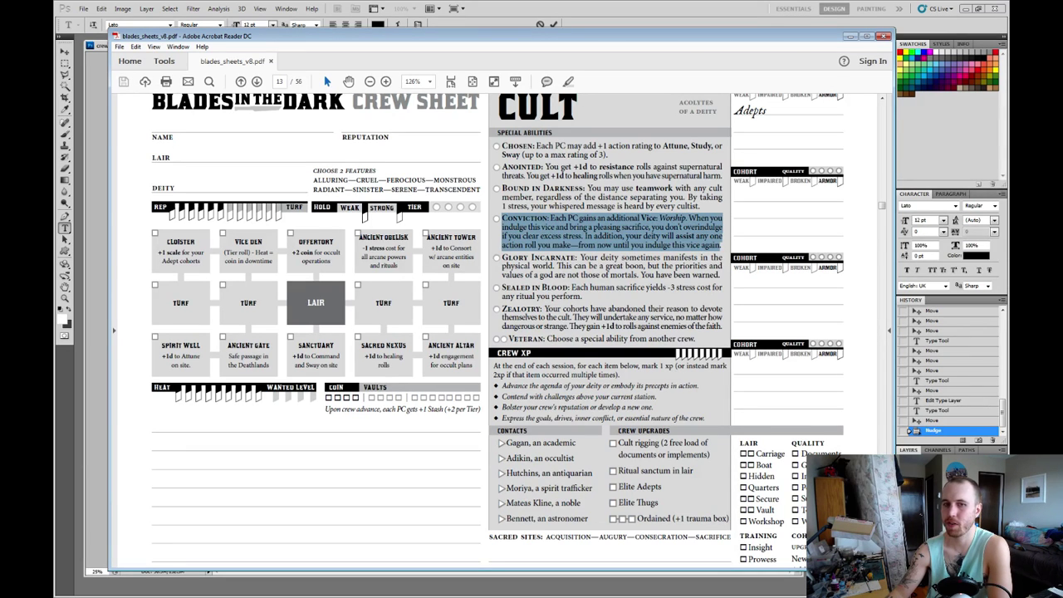
{"action": "left_click", "coordinate": [721, 246]}
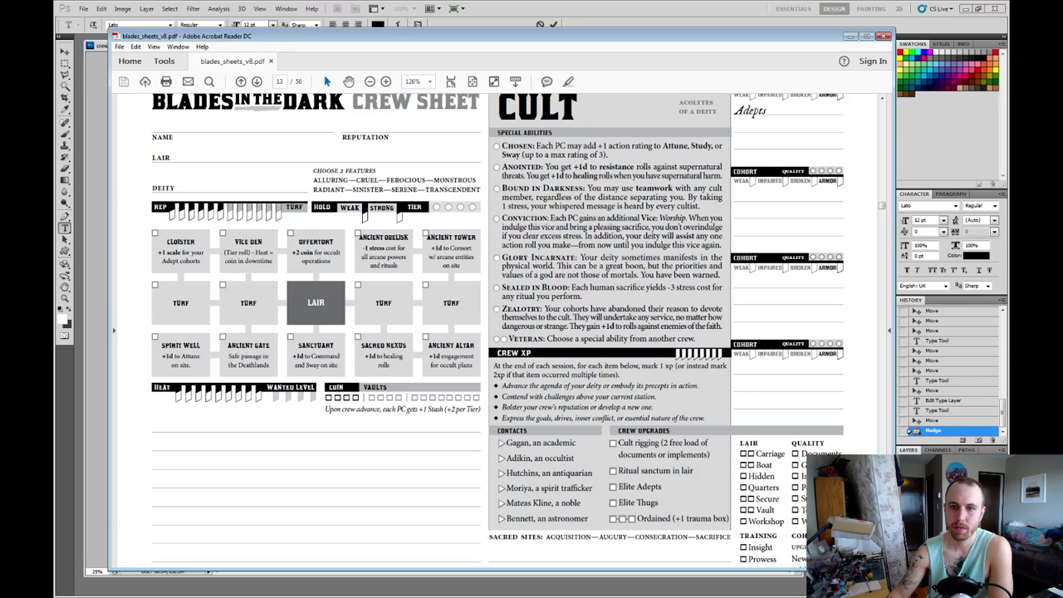
{"action": "left_click_drag", "start_coordinate": [593, 237], "coordinate": [709, 237]}
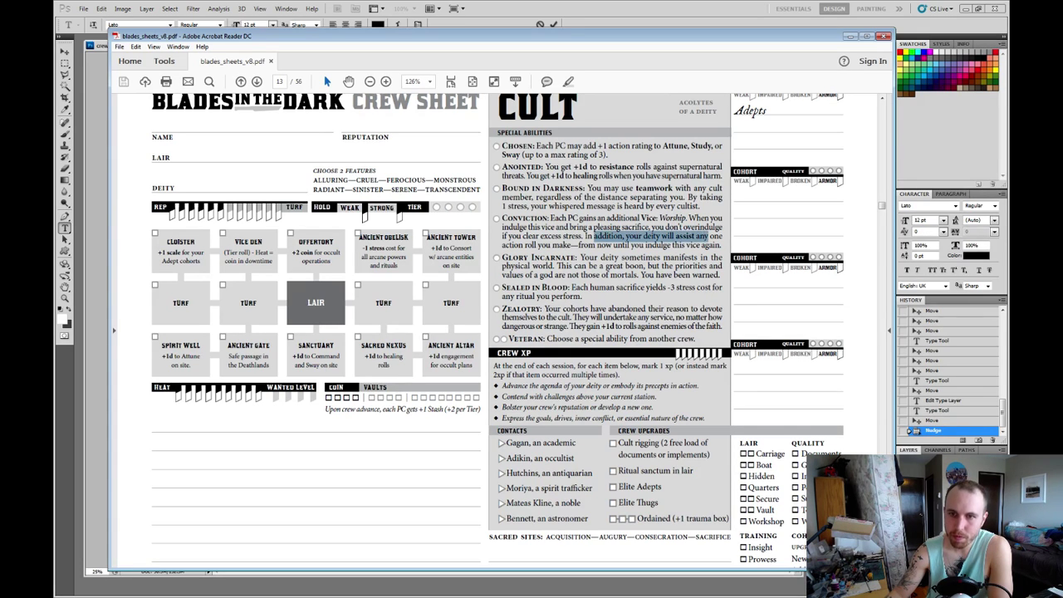
{"action": "key", "text": "Escape"}
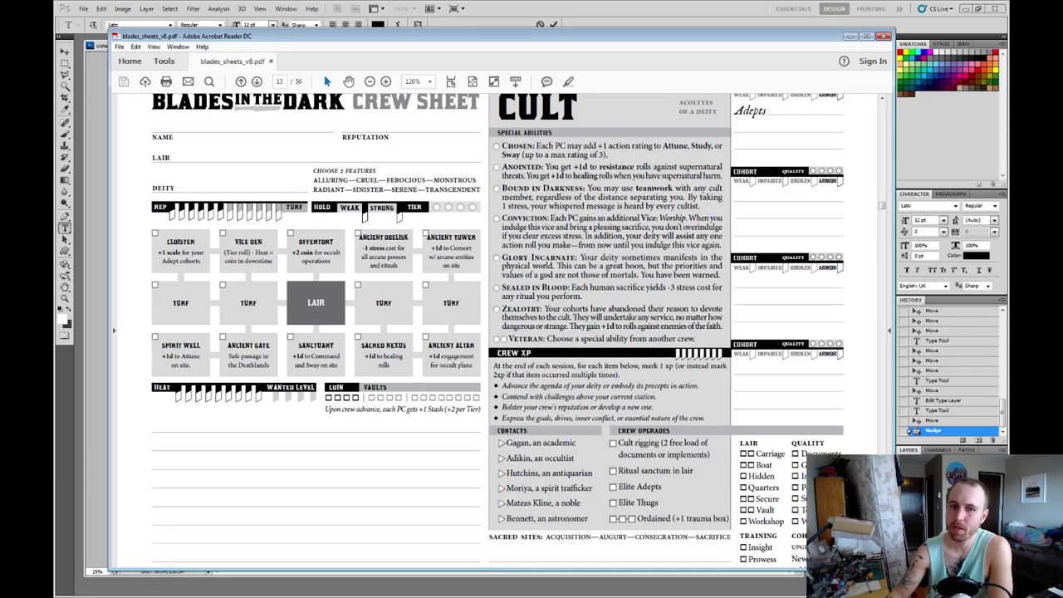
{"action": "left_click_drag", "start_coordinate": [585, 236], "coordinate": [571, 245]}
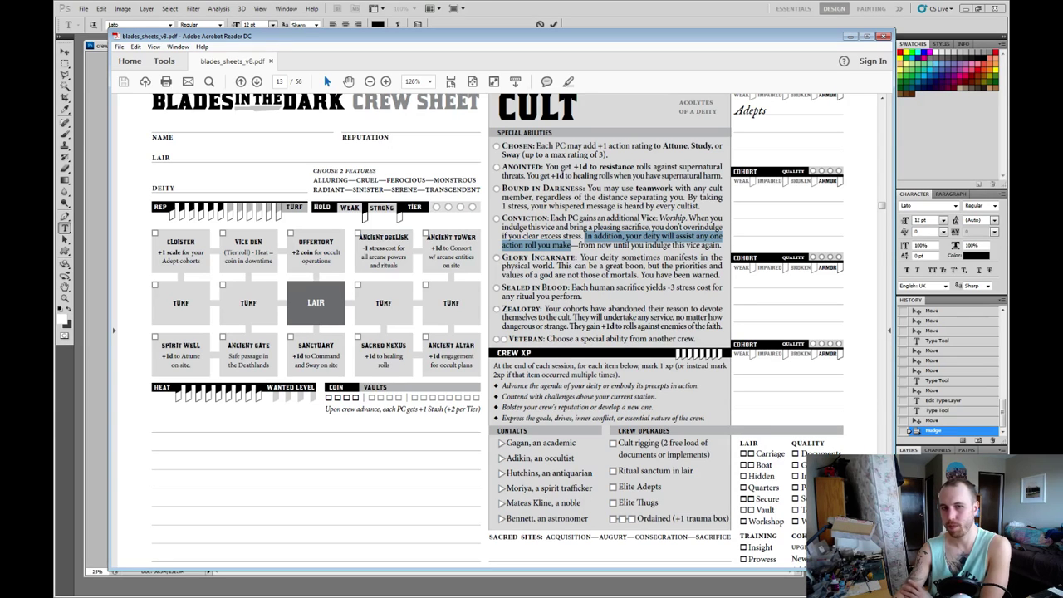
{"action": "left_click", "coordinate": [576, 257]}
{"action": "left_click_drag", "start_coordinate": [576, 258], "coordinate": [571, 217]}
{"action": "left_click", "coordinate": [572, 226]}
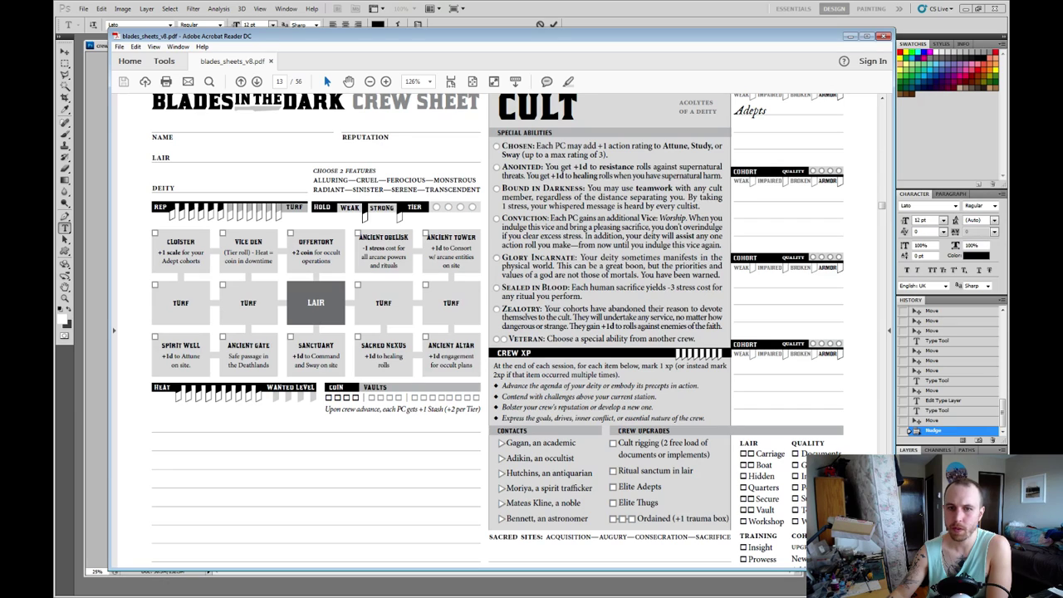
Examine the wording of the "Glory Incarnate" and "Sealed in Blood" special abilities by highlighting their descriptions.
{"action": "left_click_drag", "start_coordinate": [719, 275], "coordinate": [580, 257]}
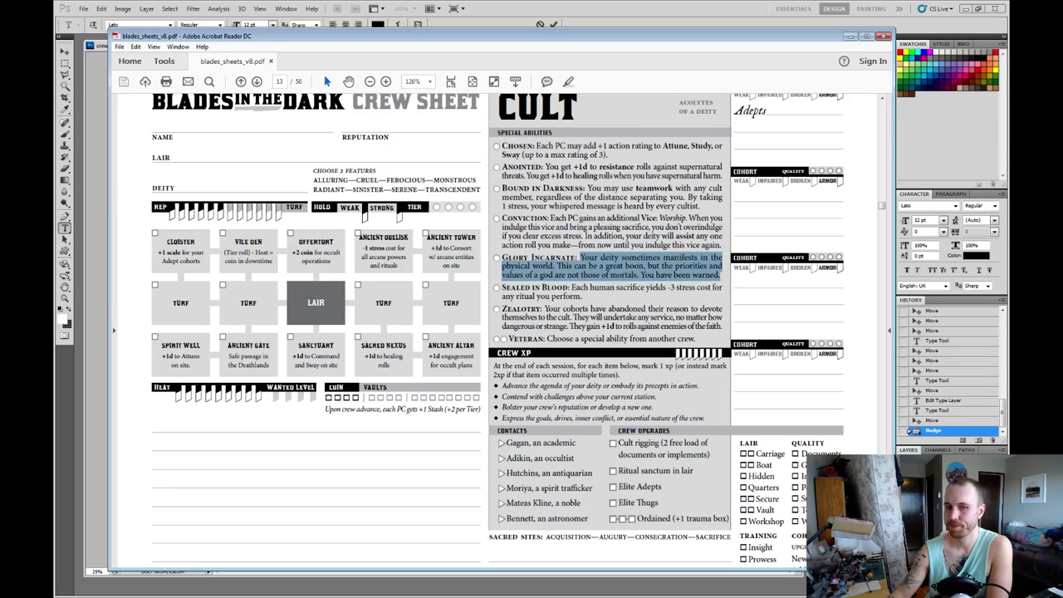
{"action": "left_click", "coordinate": [602, 308]}
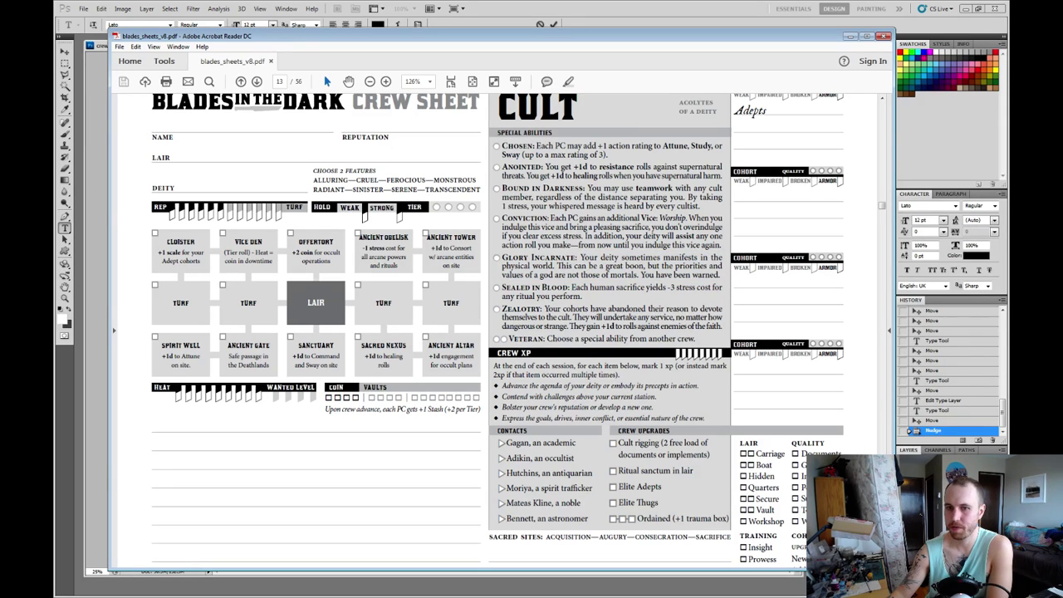
{"action": "left_click_drag", "start_coordinate": [722, 267], "coordinate": [530, 257]}
{"action": "left_click", "coordinate": [608, 272]}
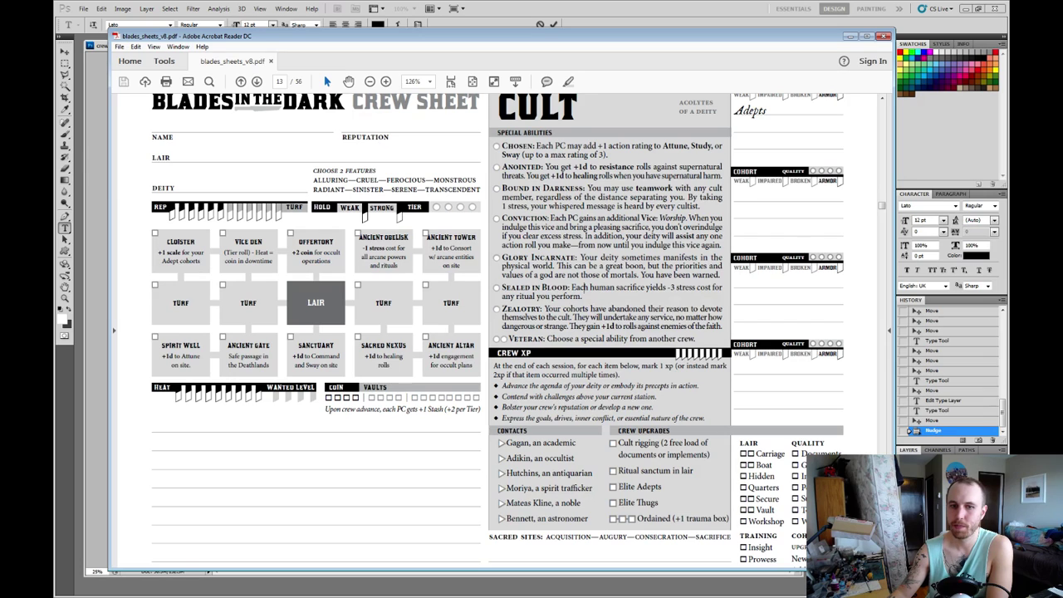
{"action": "left_click_drag", "start_coordinate": [570, 286], "coordinate": [582, 296]}
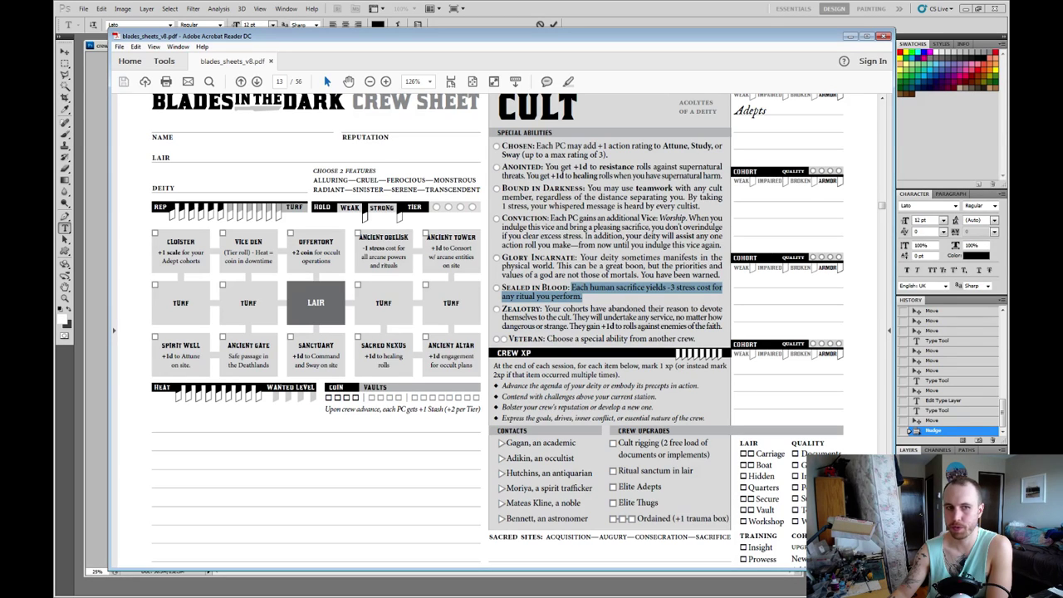
{"action": "key", "text": "Escape"}
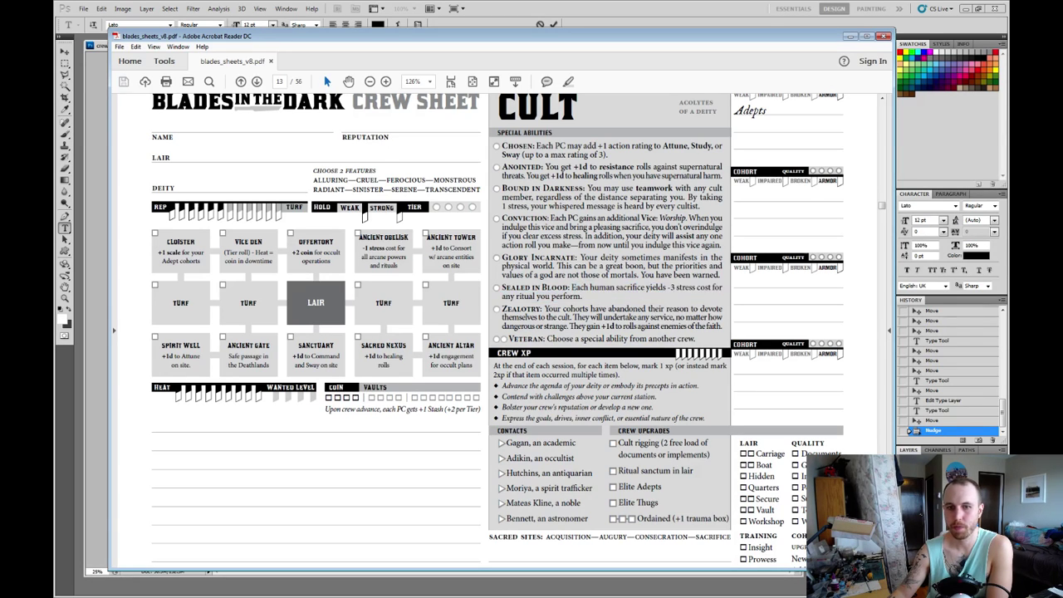
Examine the "Zealotry" special ability by highlighting its description of the cohorts' devotion.
{"action": "left_click_drag", "start_coordinate": [543, 309], "coordinate": [646, 309]}
{"action": "key", "text": "Escape"}
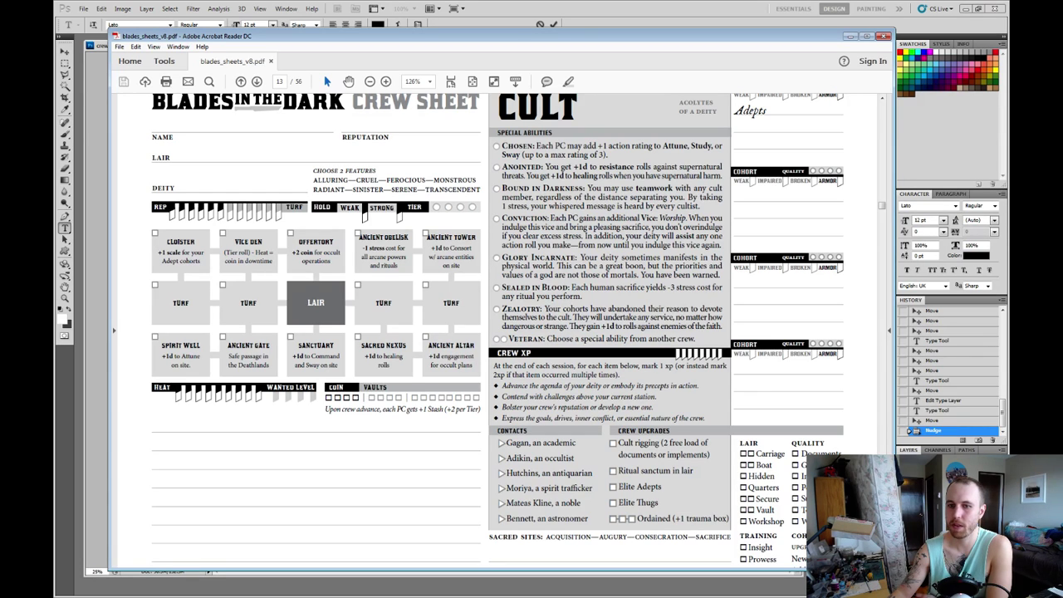
{"action": "left_click_drag", "start_coordinate": [544, 309], "coordinate": [723, 318]}
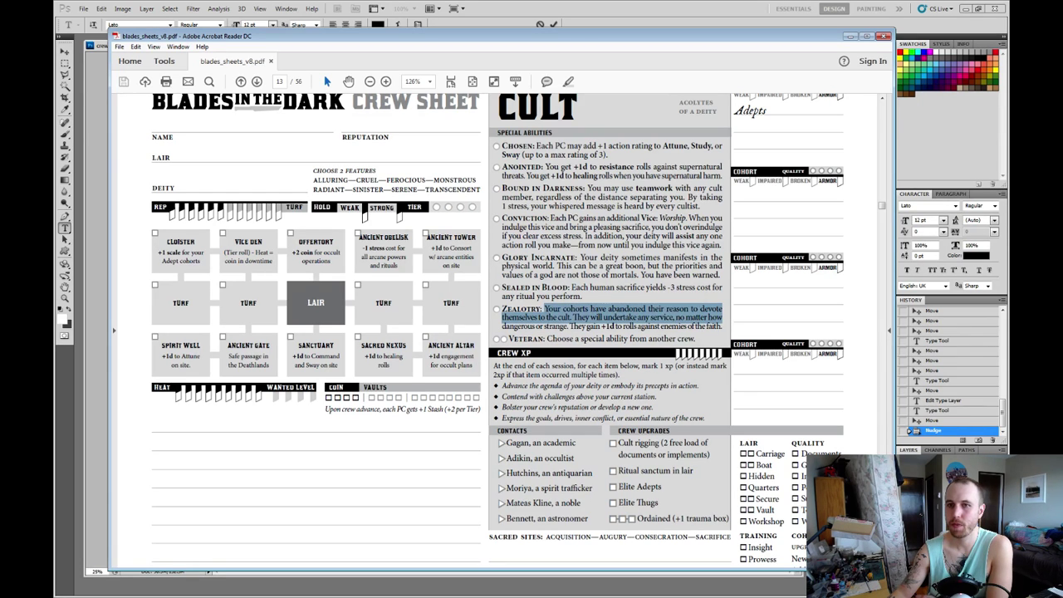
{"action": "left_click", "coordinate": [693, 318]}
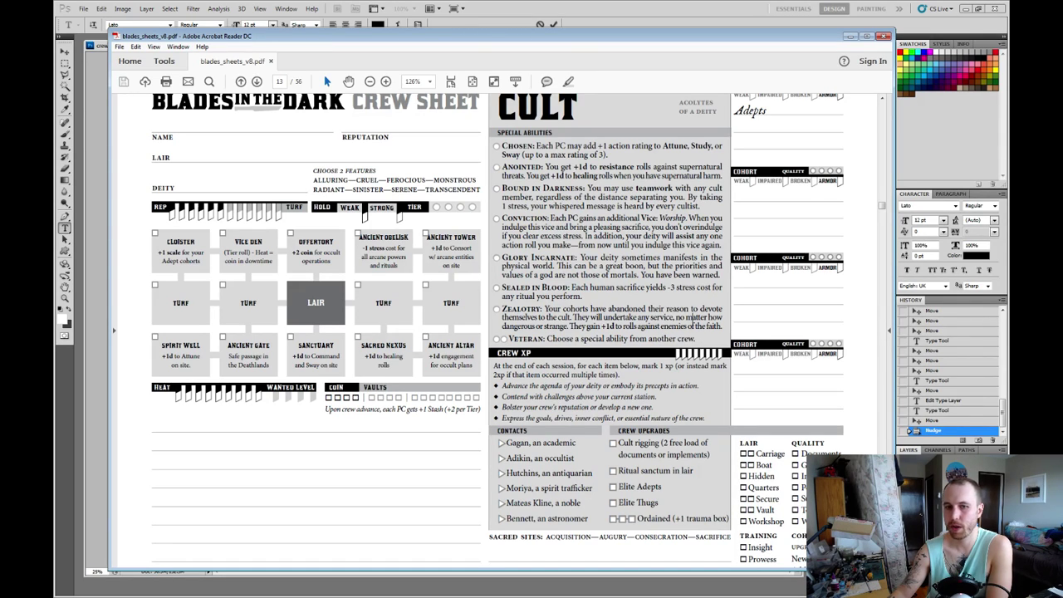
Examine the "Veteran" entry that closes the Cult special abilities list by highlighting it, and clear the text selection.
{"action": "key", "text": "ctrl+shift+Left"}
{"action": "key", "text": "ctrl+shift+Left"}
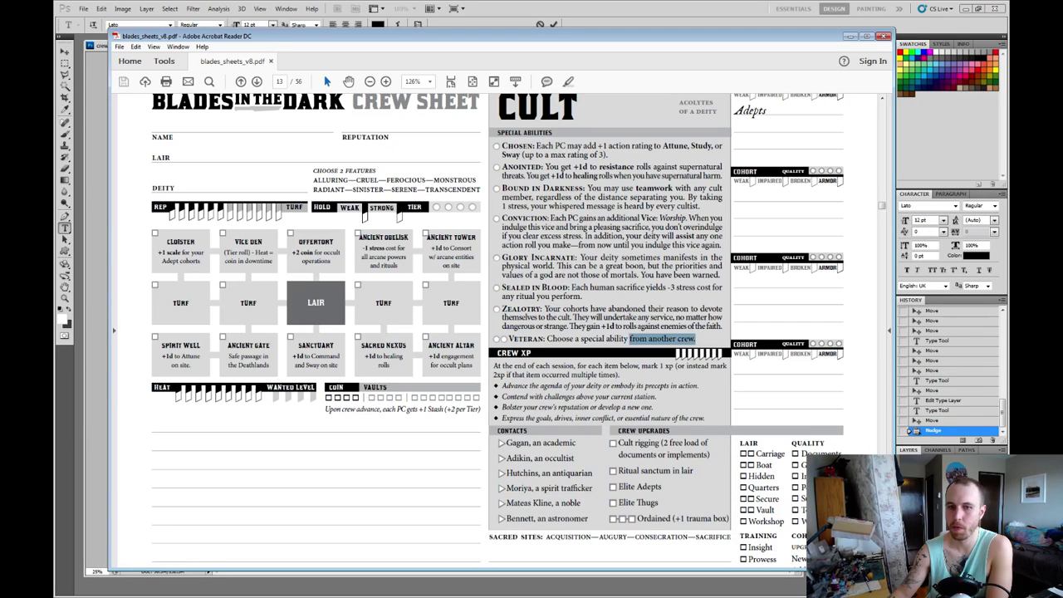
{"action": "key", "text": "shift+Home"}
{"action": "key", "text": "Right"}
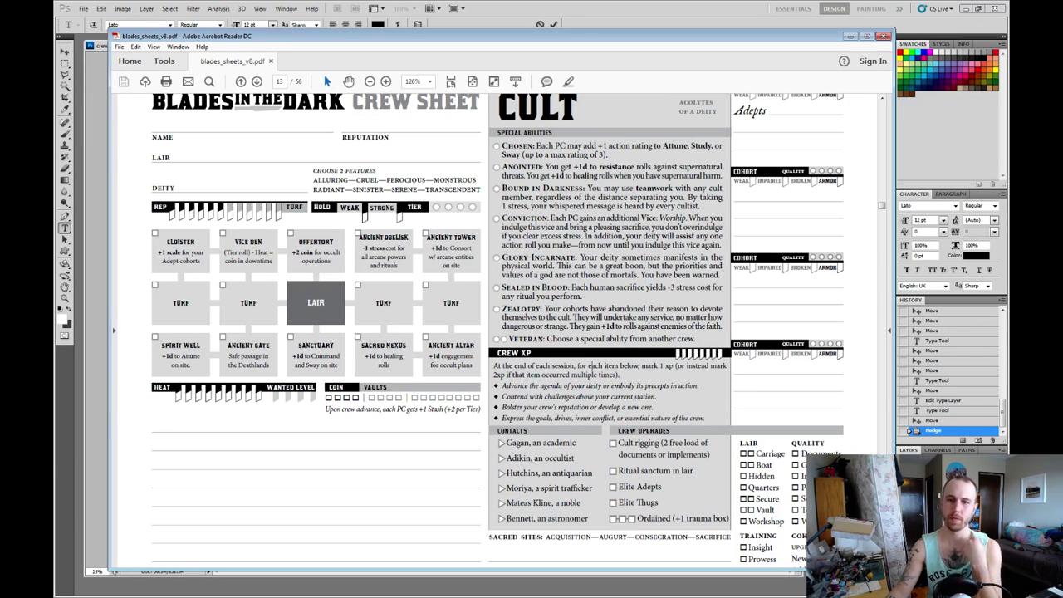
{"action": "left_click_drag", "start_coordinate": [696, 339], "coordinate": [546, 339]}
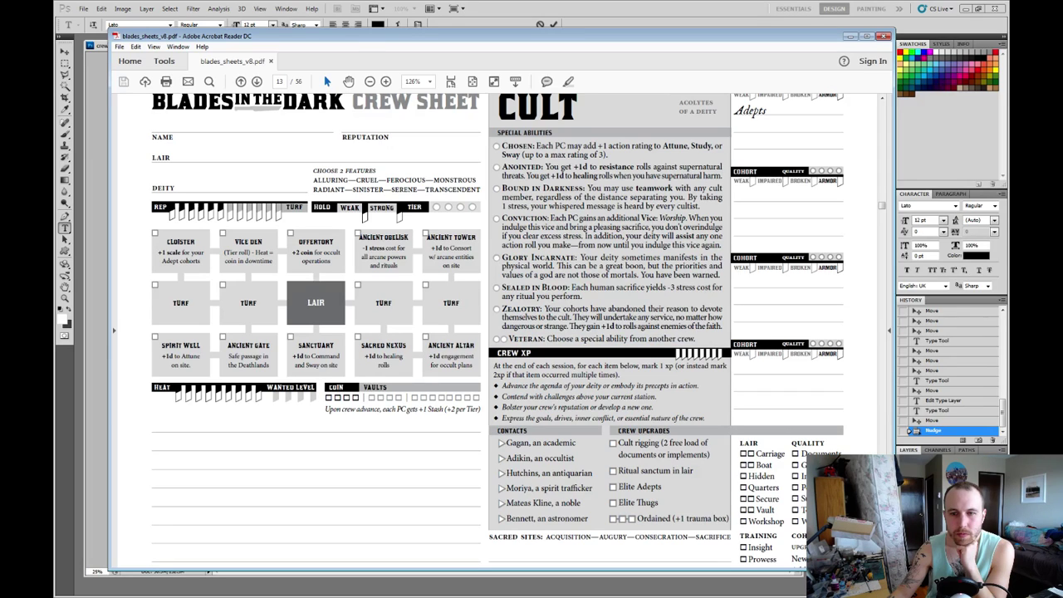
{"action": "left_click_drag", "start_coordinate": [695, 339], "coordinate": [522, 339]}
{"action": "left_click", "coordinate": [682, 338]}
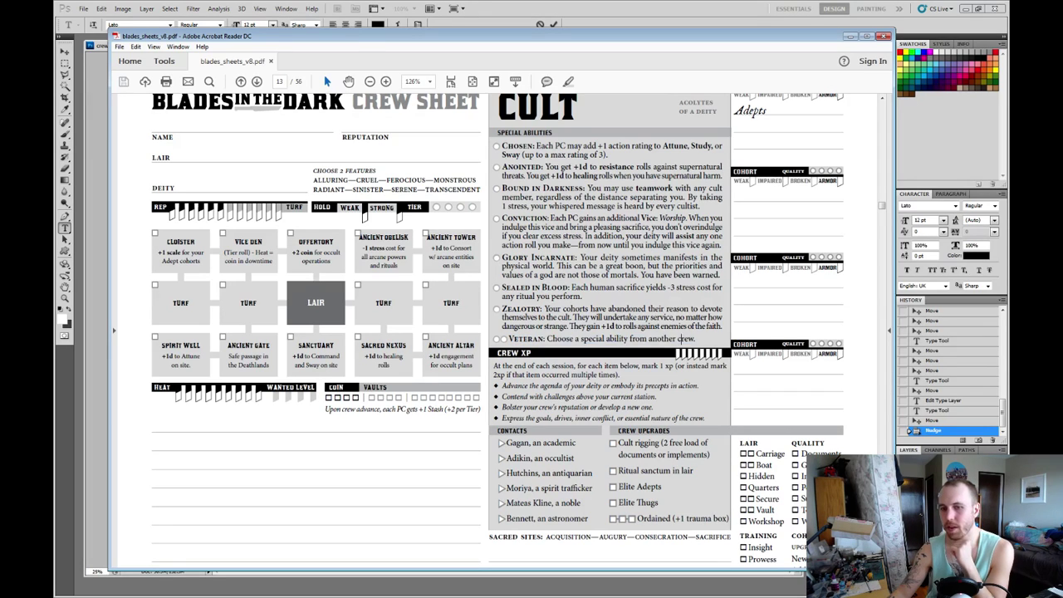
{"action": "left_click_drag", "start_coordinate": [696, 339], "coordinate": [508, 338]}
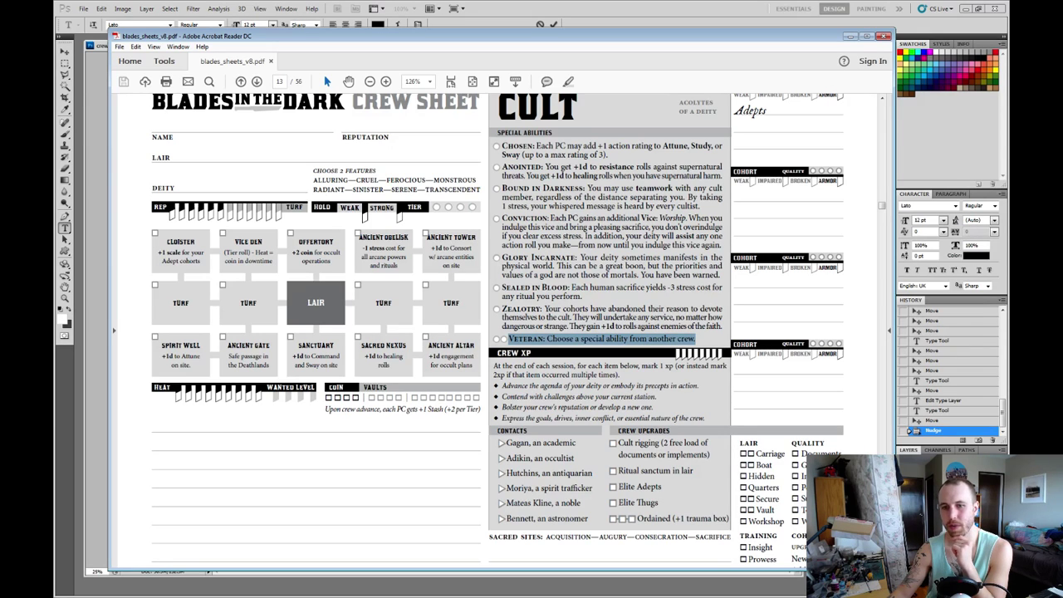
{"action": "left_click_drag", "start_coordinate": [695, 339], "coordinate": [508, 338]}
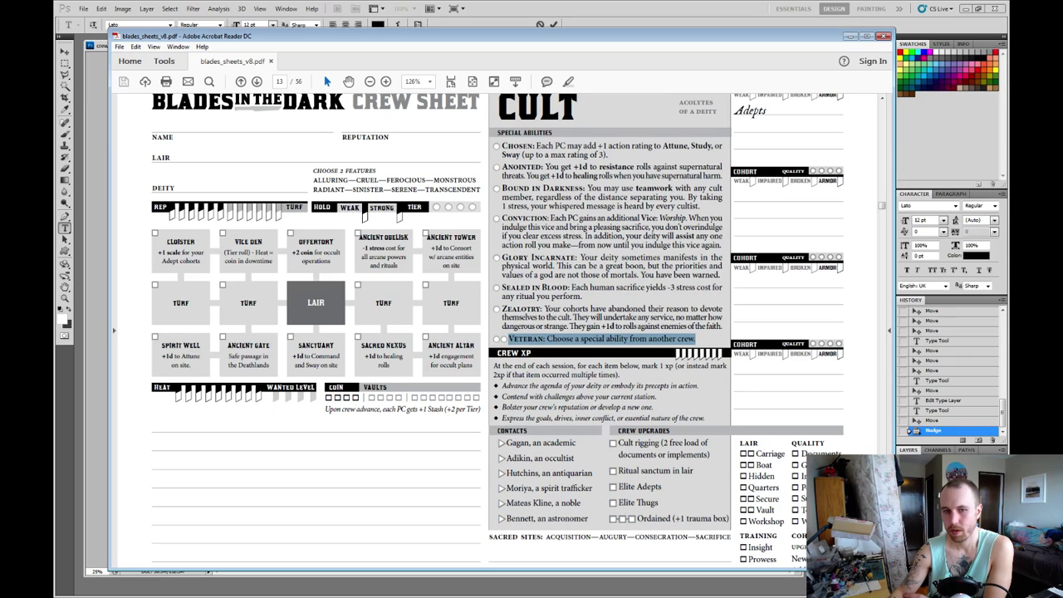
{"action": "left_click", "coordinate": [615, 327]}
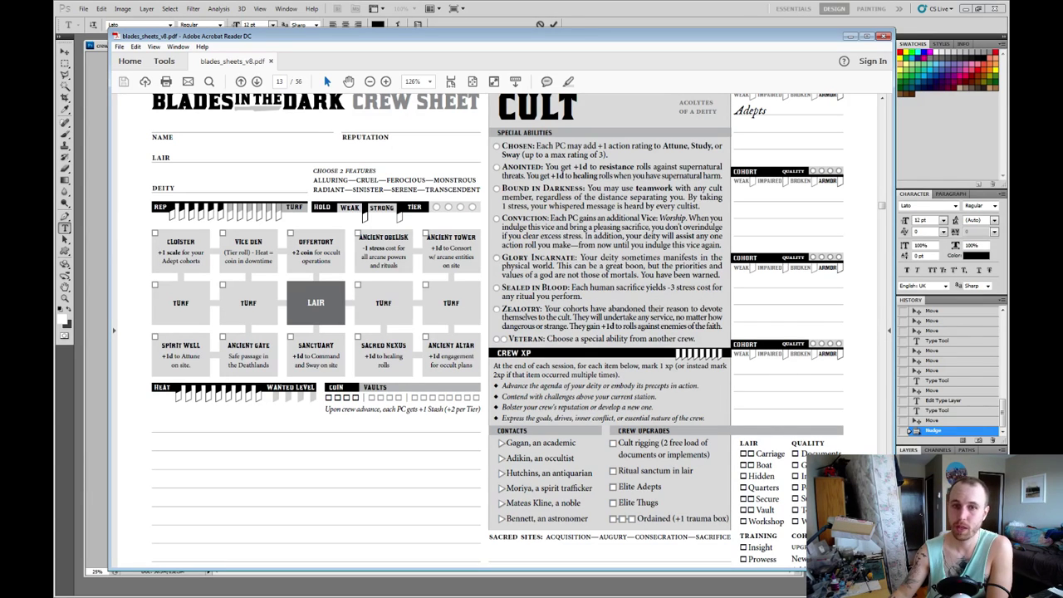
{"action": "left_click_drag", "start_coordinate": [541, 227], "coordinate": [623, 265]}
{"action": "left_click", "coordinate": [608, 308]}
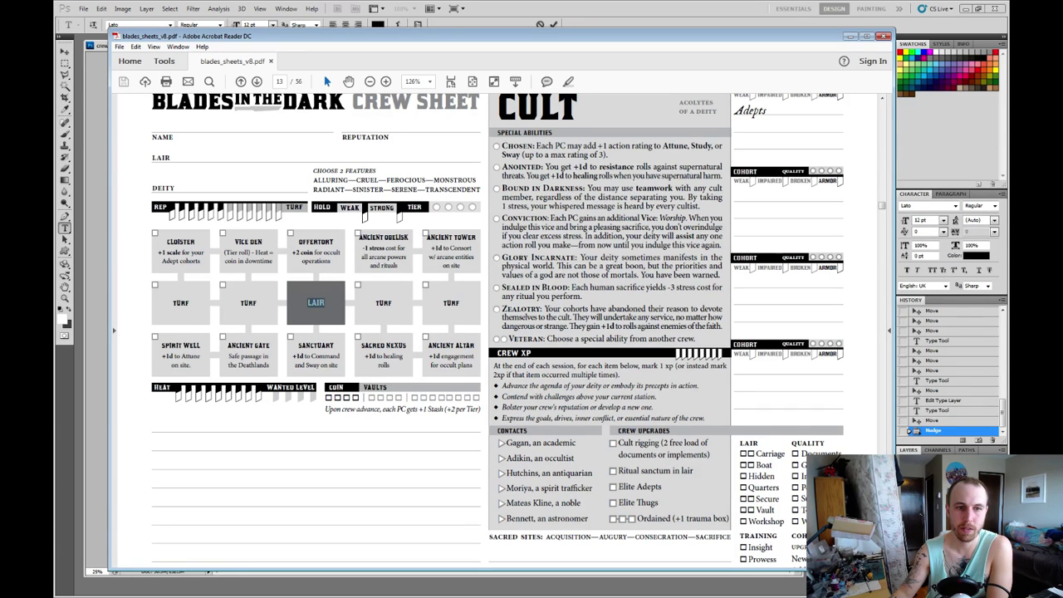
Examine the Offertory and Ancient Obelisk claims on the Cult's claims map by highlighting their text, and clear the selection.
{"action": "left_click_drag", "start_coordinate": [297, 239], "coordinate": [382, 249]}
{"action": "left_click", "coordinate": [397, 266]}
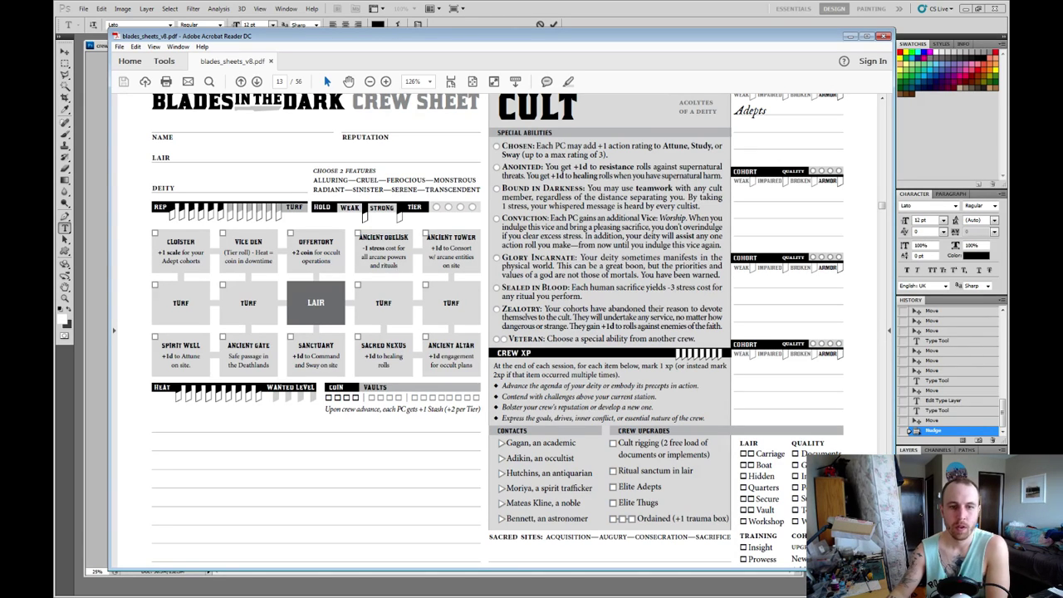
{"action": "scroll", "coordinate": [498, 332], "scroll_direction": "up", "scroll_amount": 1}
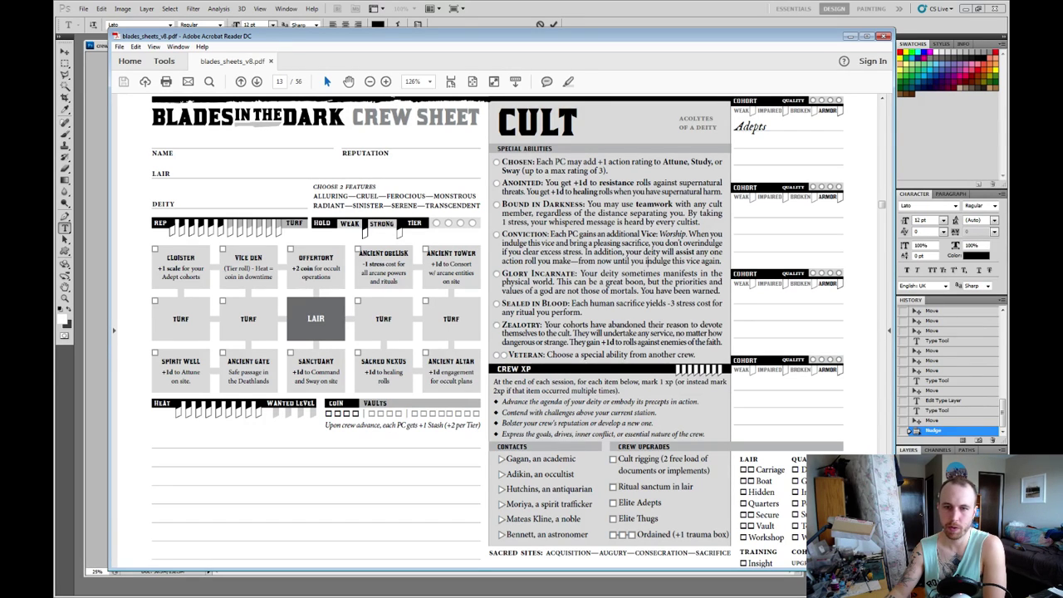
Review the Cult special abilities from "Conviction" to "Zealotry" by highlighting parts of their descriptions, and clear the text selection.
{"action": "left_click_drag", "start_coordinate": [579, 273], "coordinate": [619, 273]}
{"action": "left_click", "coordinate": [633, 302]}
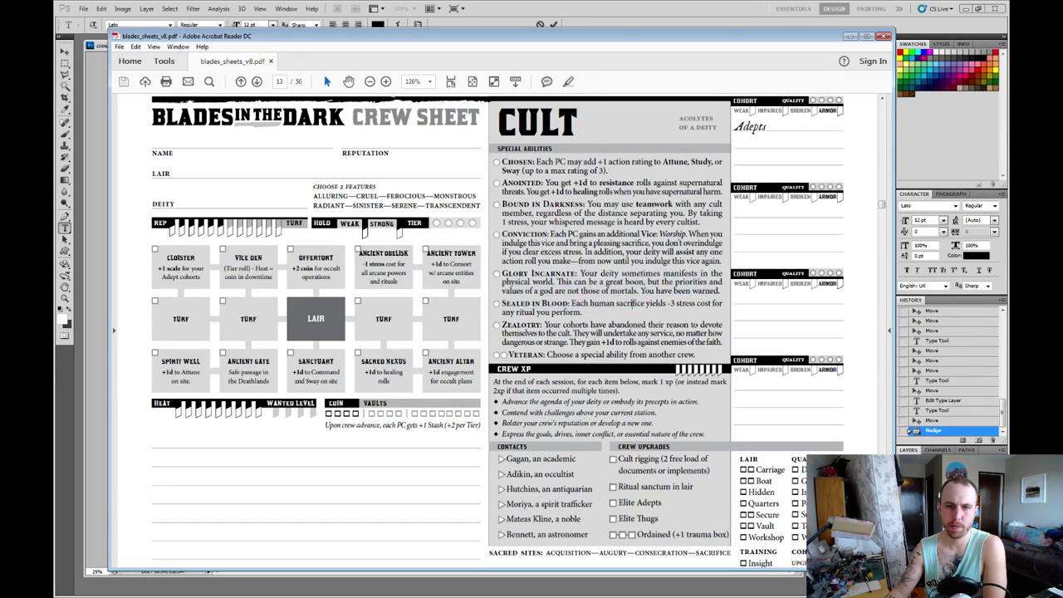
{"action": "left_click_drag", "start_coordinate": [572, 303], "coordinate": [644, 303]}
{"action": "left_click", "coordinate": [628, 325]}
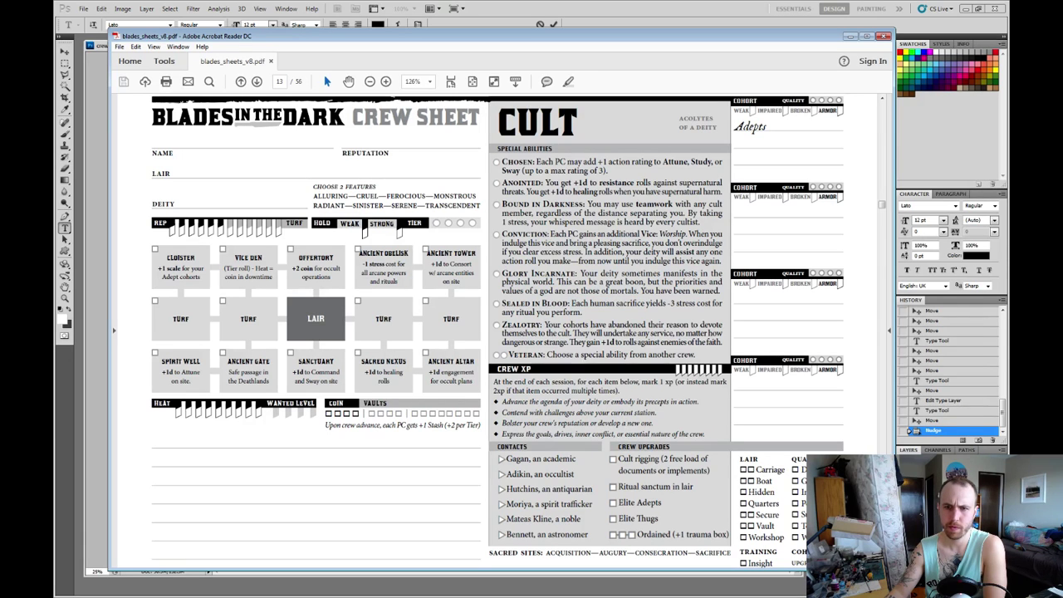
{"action": "left_click_drag", "start_coordinate": [723, 343], "coordinate": [503, 252]}
{"action": "left_click", "coordinate": [504, 252]}
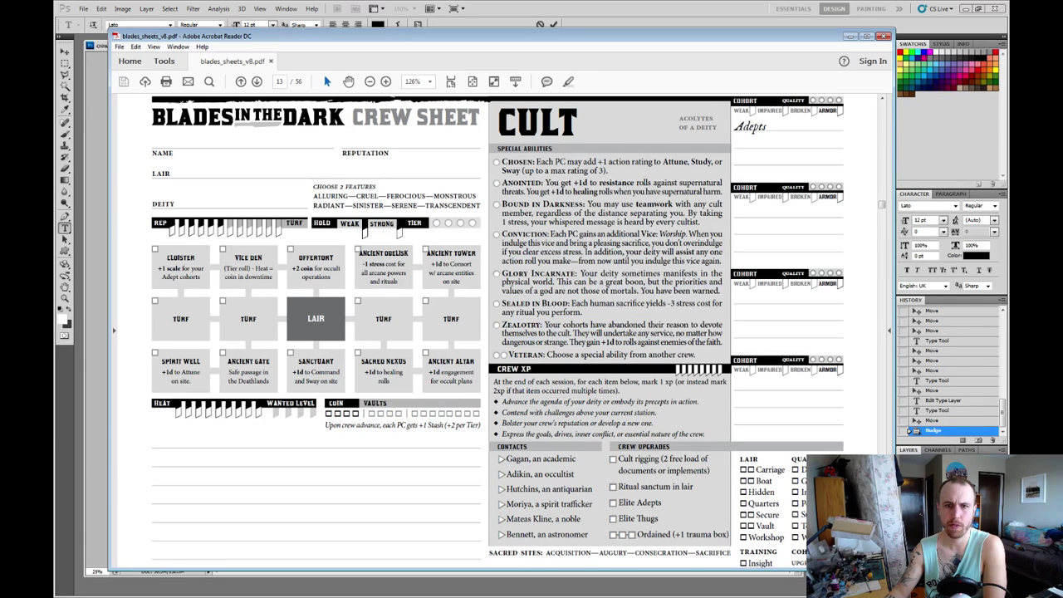
Switch back to the Photoshop crewbook mockup and write "a move that gives us better ratings" under the Special abilities heading.
{"action": "left_click", "coordinate": [849, 37]}
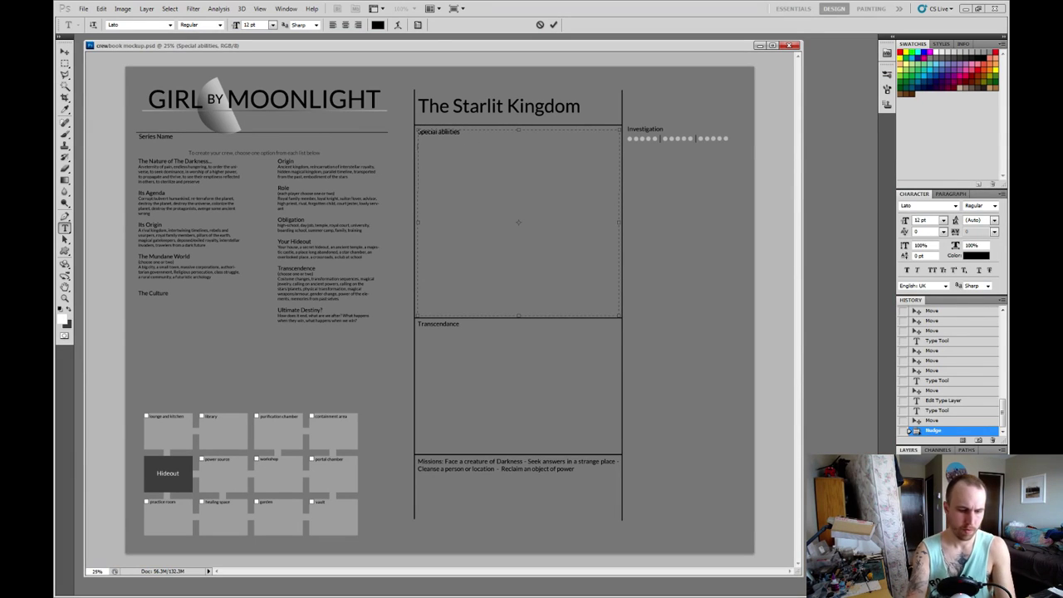
{"action": "type", "text": "a move that"}
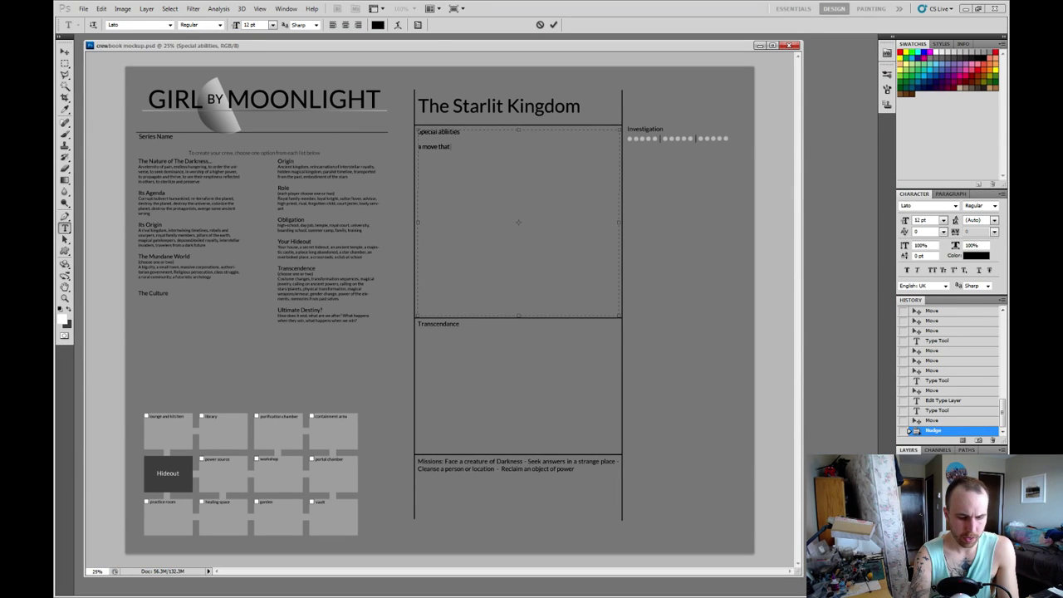
{"action": "type", "text": " gives us"}
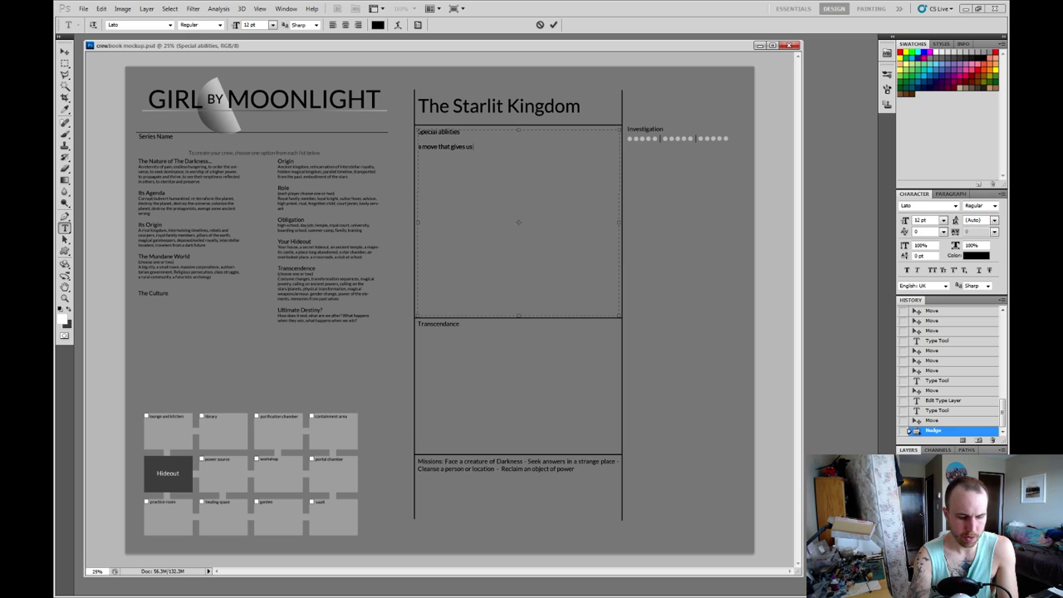
{"action": "type", "text": " better ratings "}
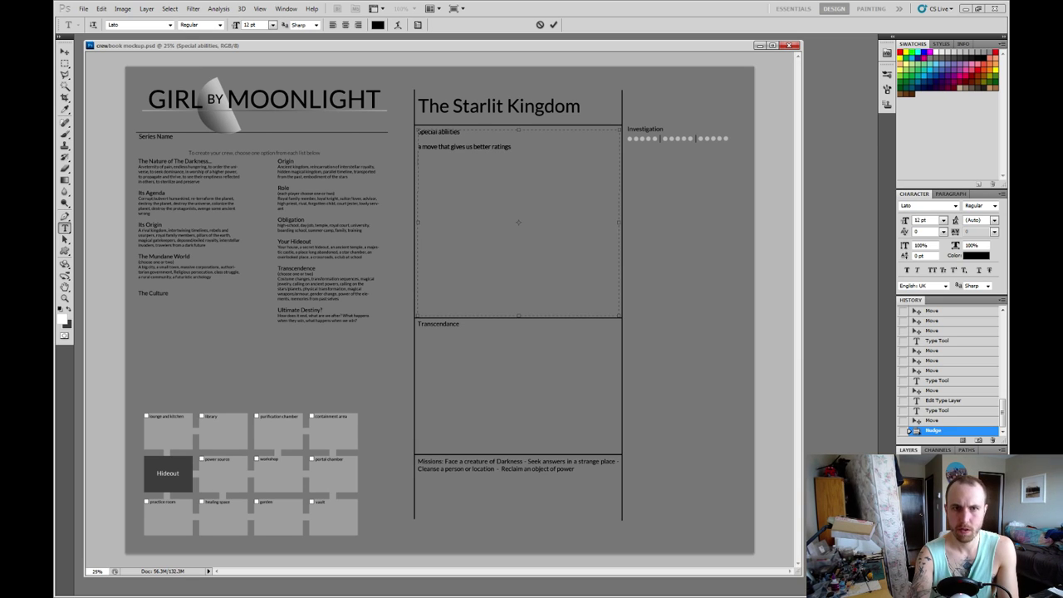
Add the line "a move that gives us a situational bonus" to the special abilities text.
{"action": "type", "text": "a move that"}
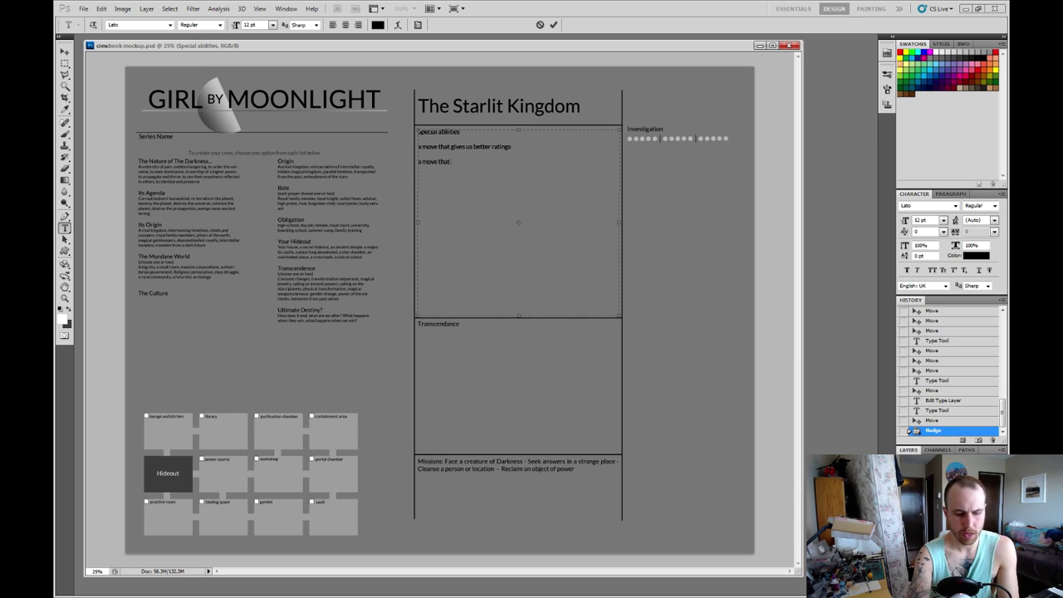
{"action": "type", "text": " gives us"}
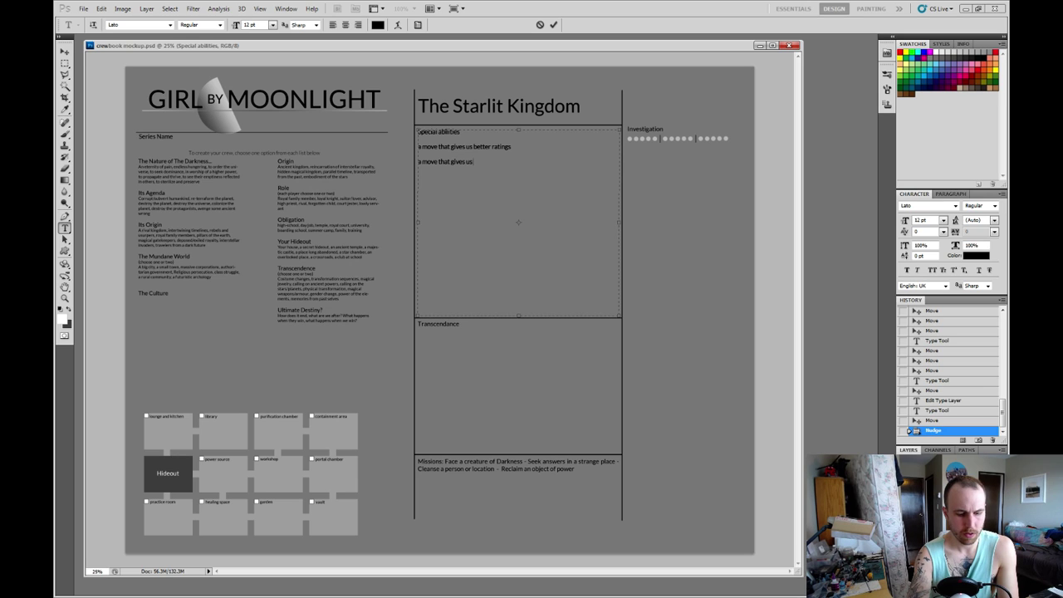
{"action": "type", "text": " a situation"}
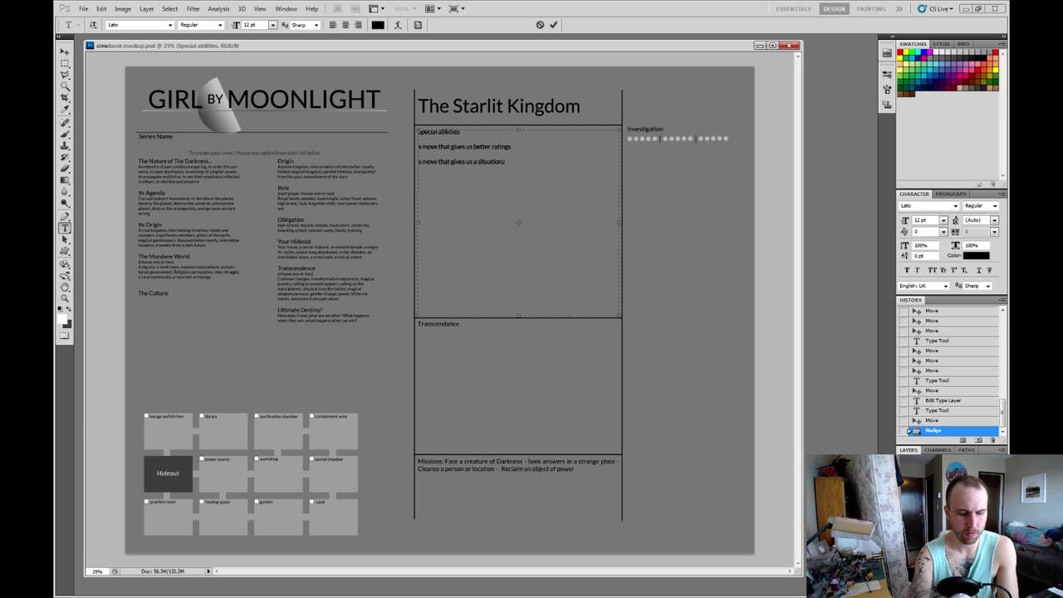
{"action": "type", "text": "al bonus "}
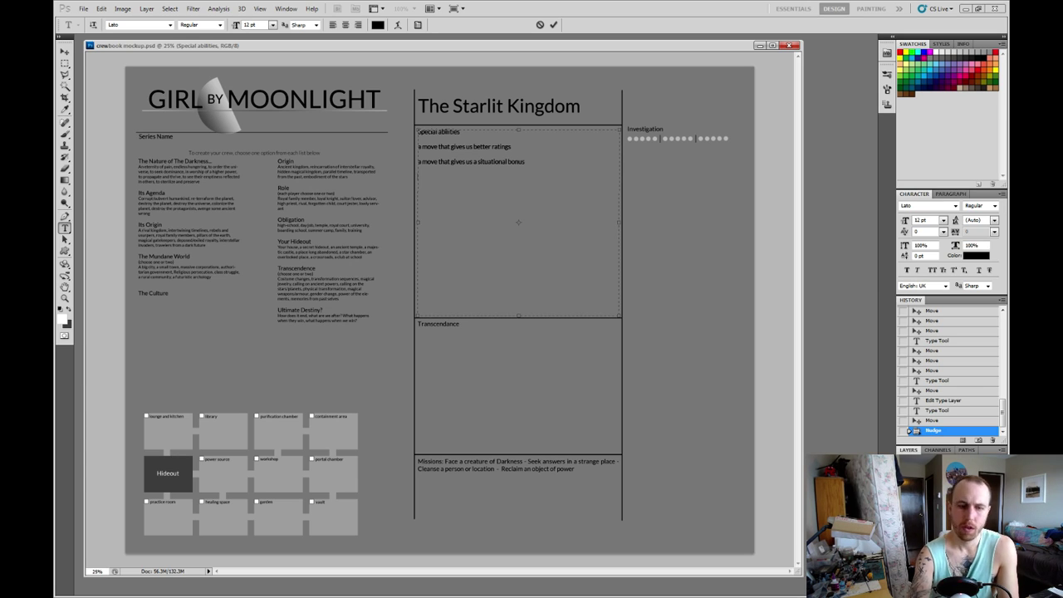
Add the line "a move that gives us fictional positioning" to the special abilities text.
{"action": "type", "text": "a move that gives us ficti"}
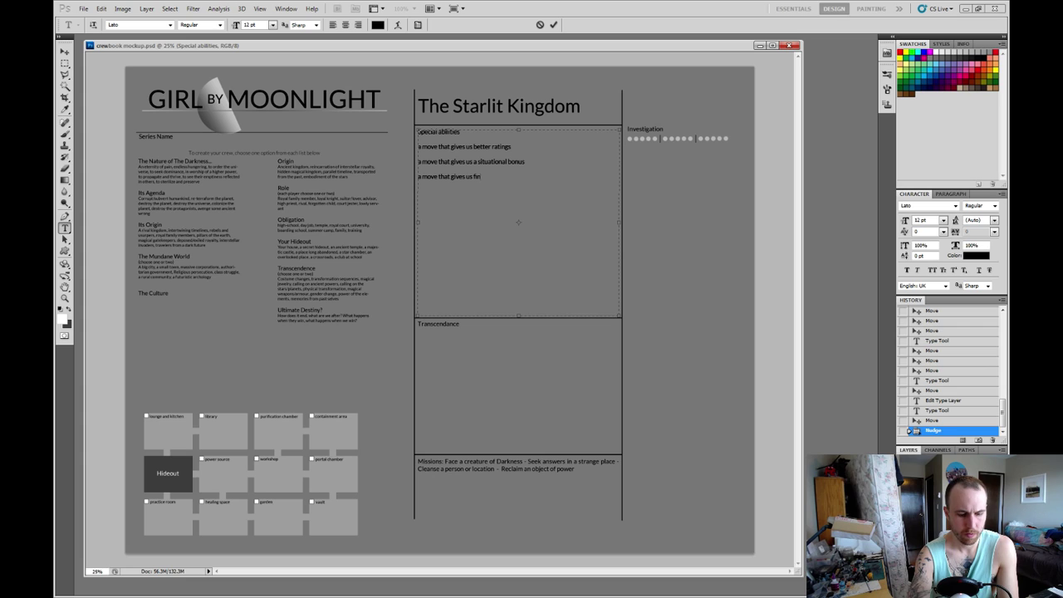
{"action": "type", "text": "onal positi"}
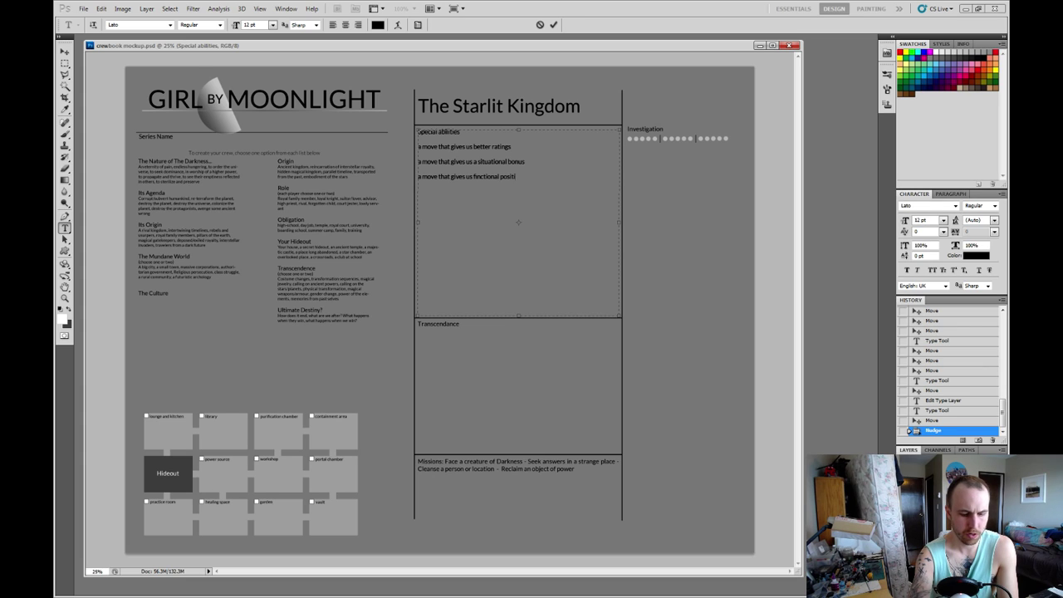
{"action": "type", "text": "oning"}
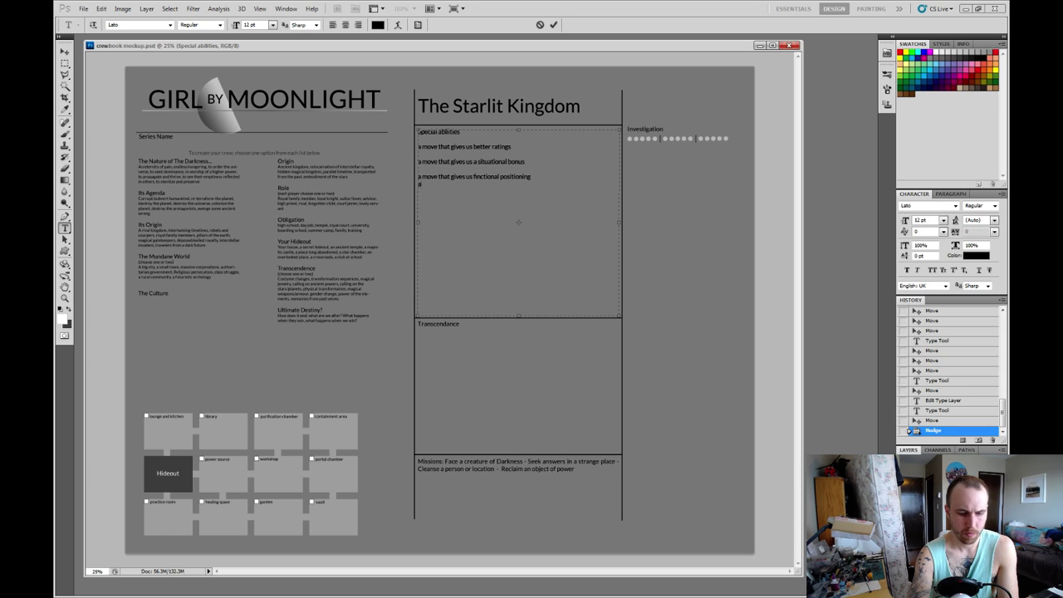
Add the line "a move about teamwork" to the special abilities text, separated by a blank line.
{"action": "key", "text": "Return"}
{"action": "type", "text": "a move ab"}
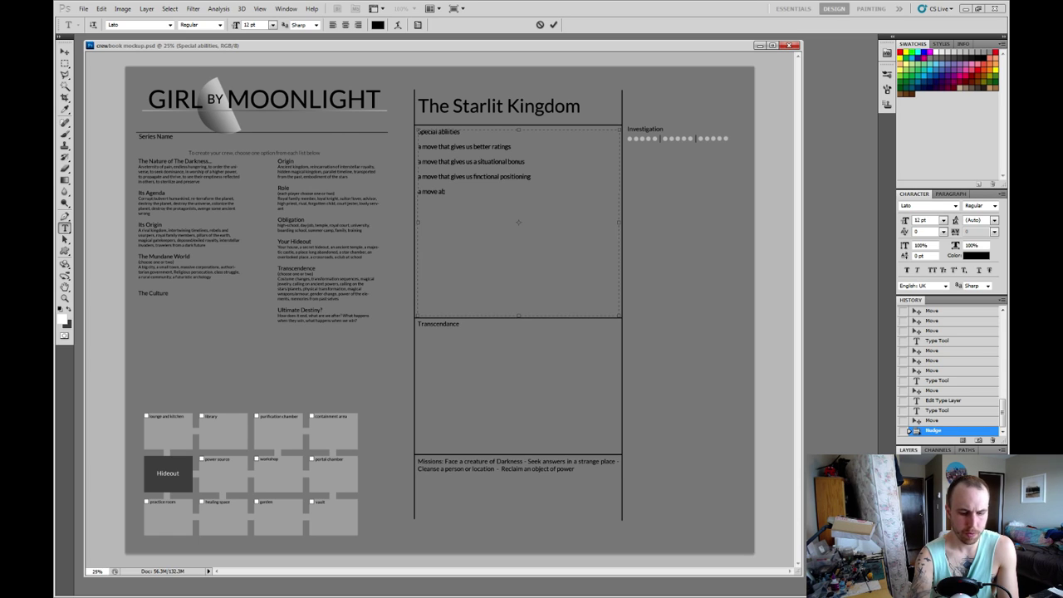
{"action": "type", "text": "out teamw"}
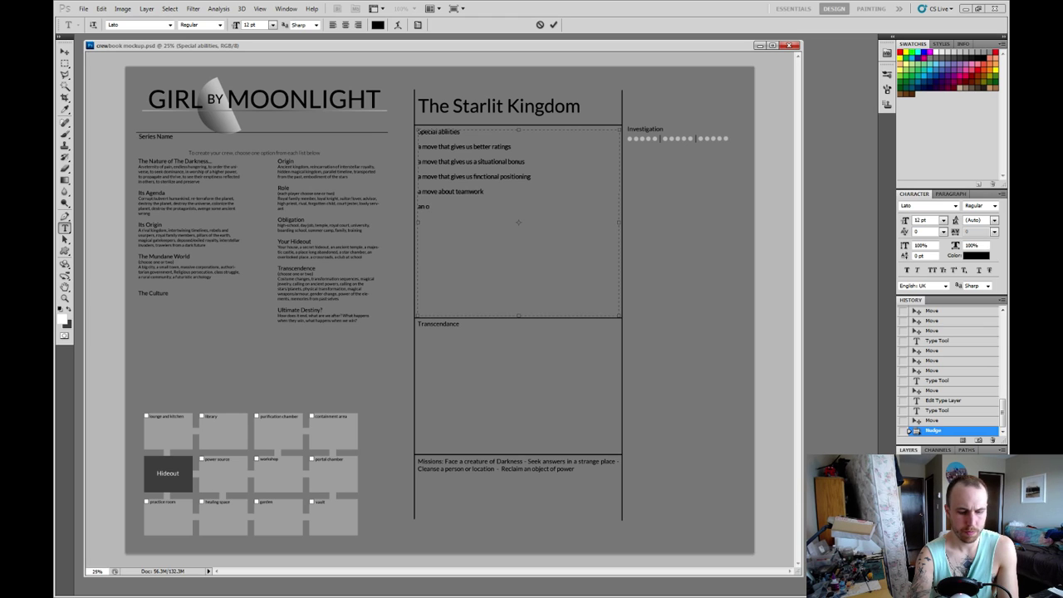
Add the line "an optional extra obligation? that pays out some benefit" to the special abilities text.
{"action": "type", "text": "ork an optional e"}
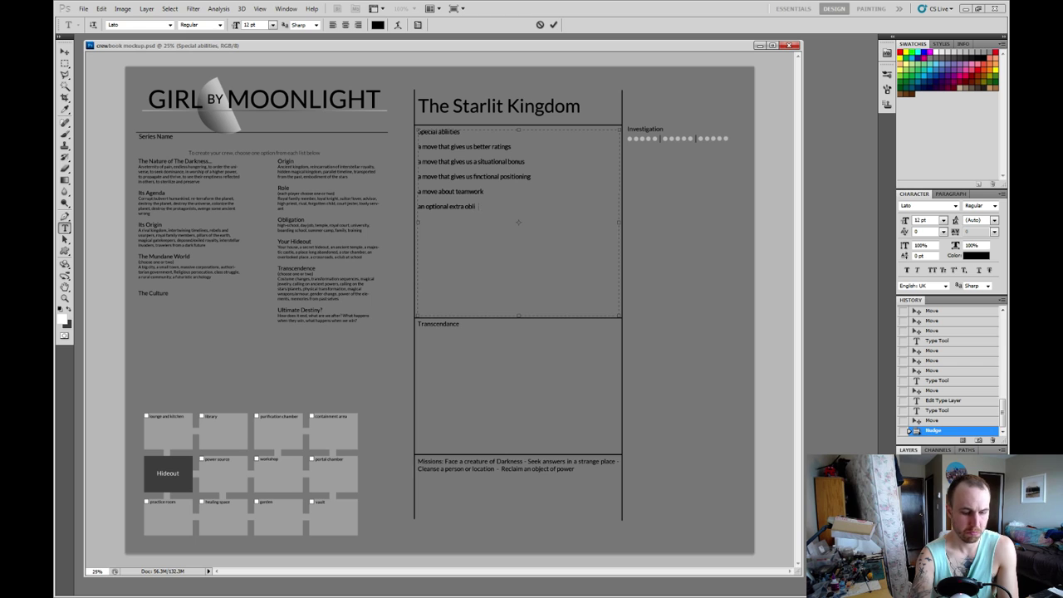
{"action": "type", "text": "xtra obligation?"}
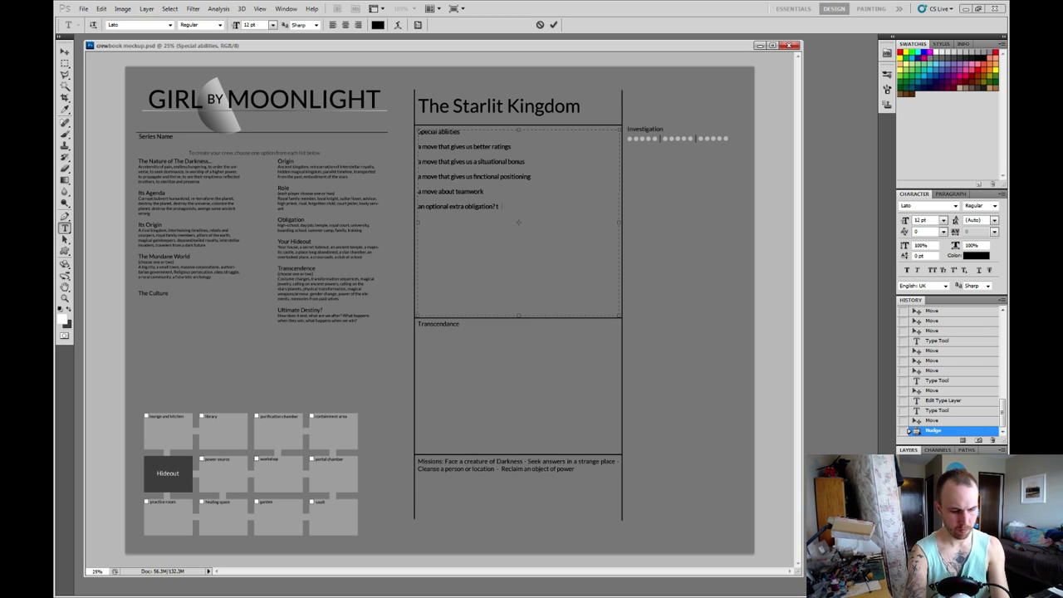
{"action": "type", "text": " that pays out "}
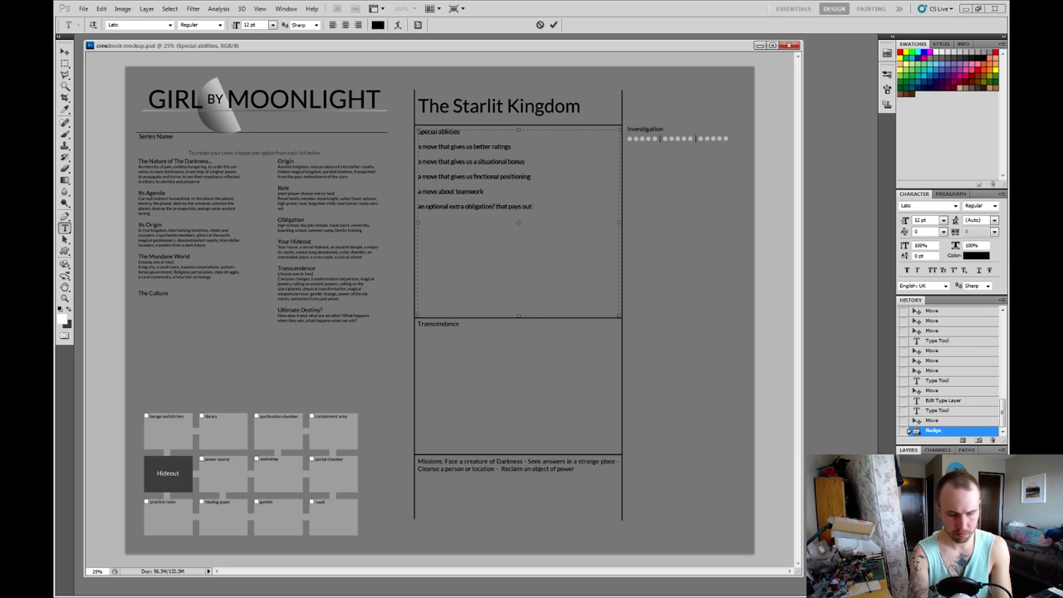
{"action": "type", "text": "some benefit"}
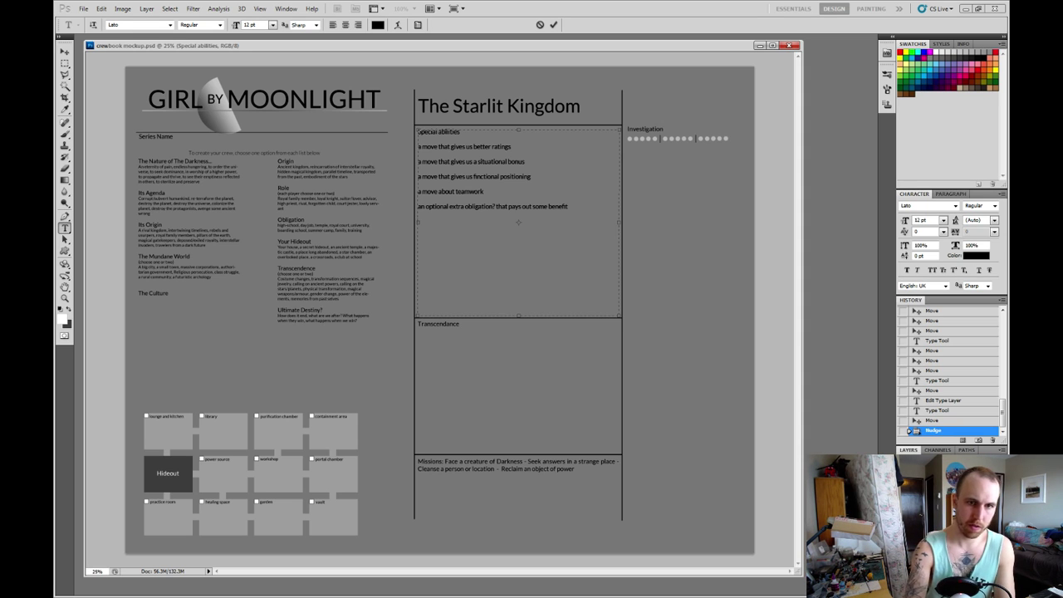
Add the line "a move about specific mission" at the end of the special abilities text.
{"action": "type", "text": "mov"}
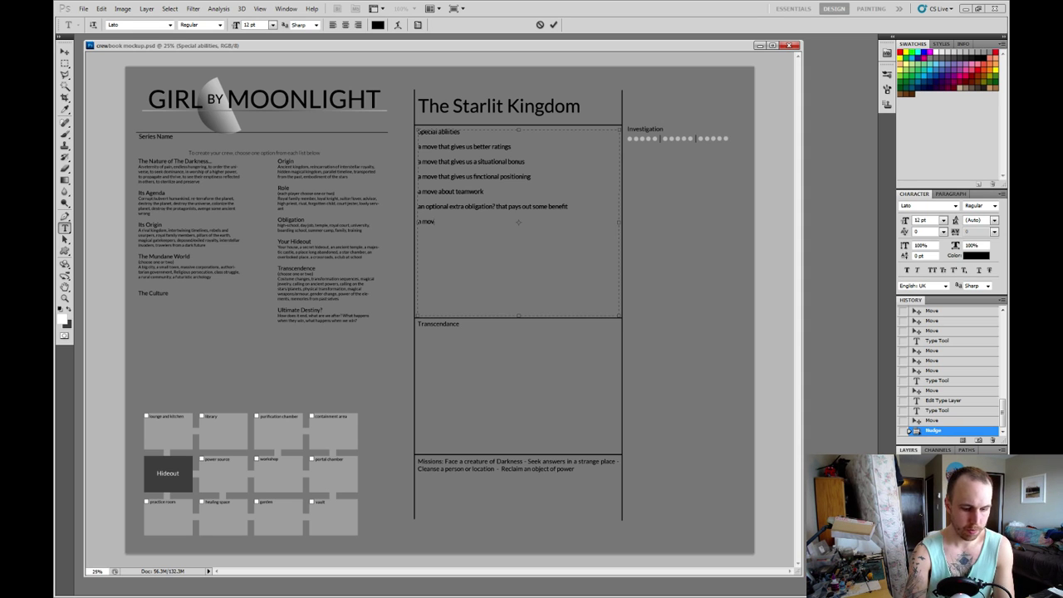
{"action": "type", "text": "e about s"}
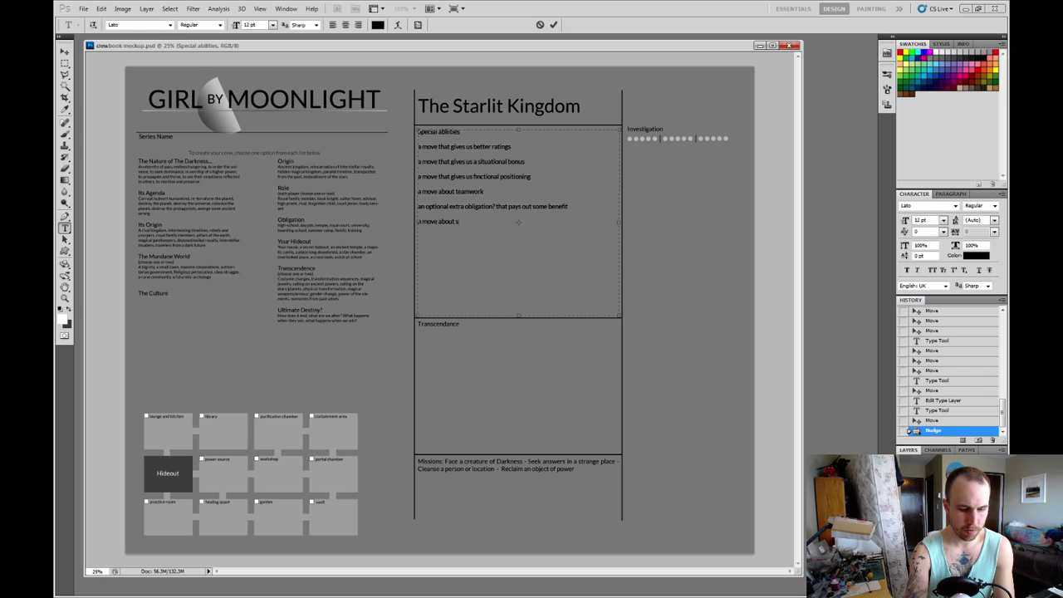
{"action": "type", "text": "pecific mission"}
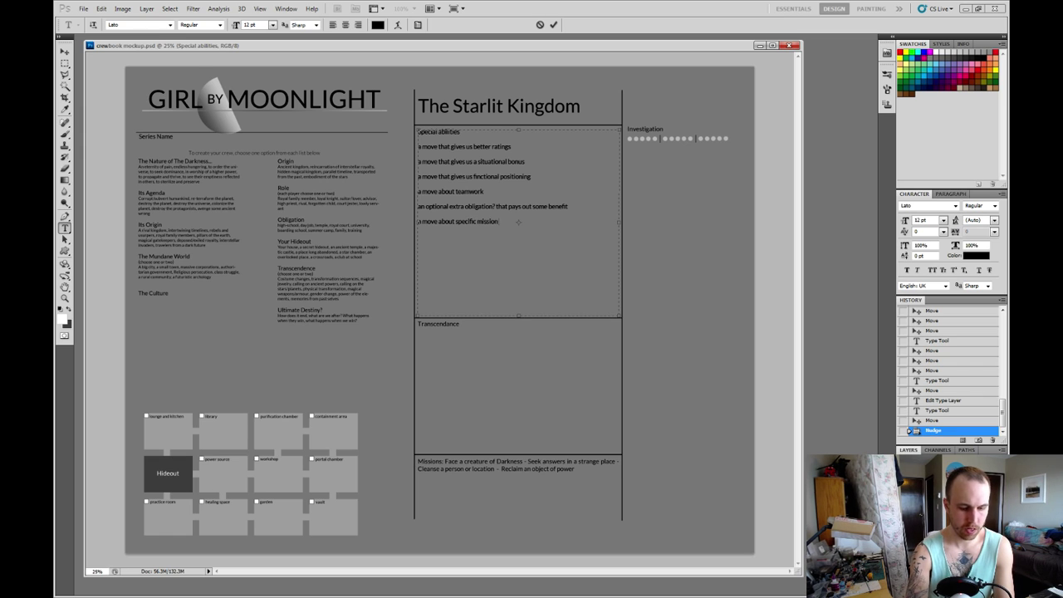
Complete the last special abilities line as "a move about specific mission types" and commit the text.
{"action": "type", "text": " types"}
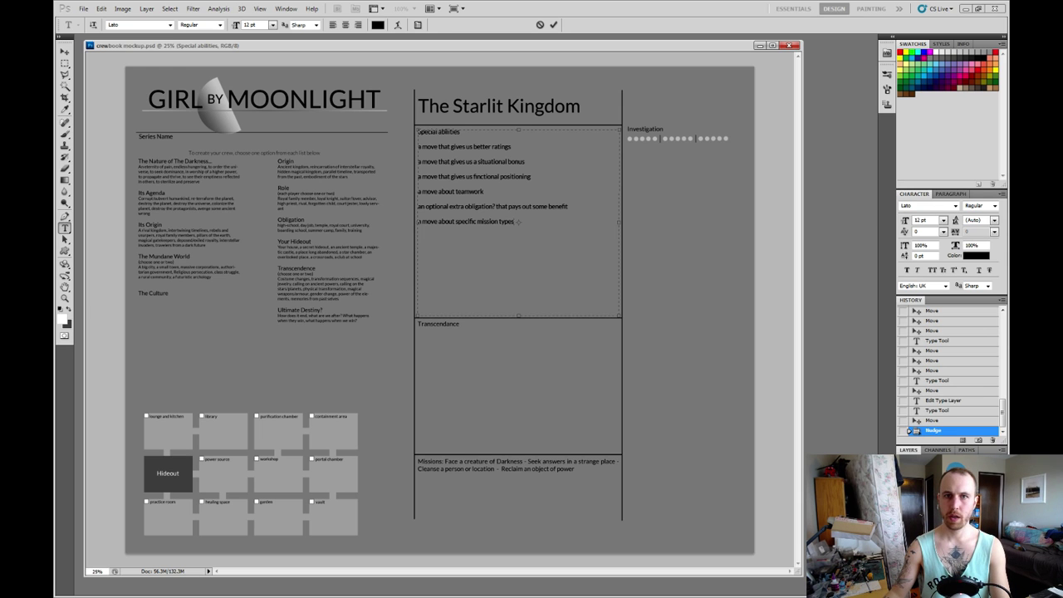
{"action": "key", "text": "ctrl+Return"}
{"action": "key", "text": "z"}
{"action": "left_click", "coordinate": [484, 191]}
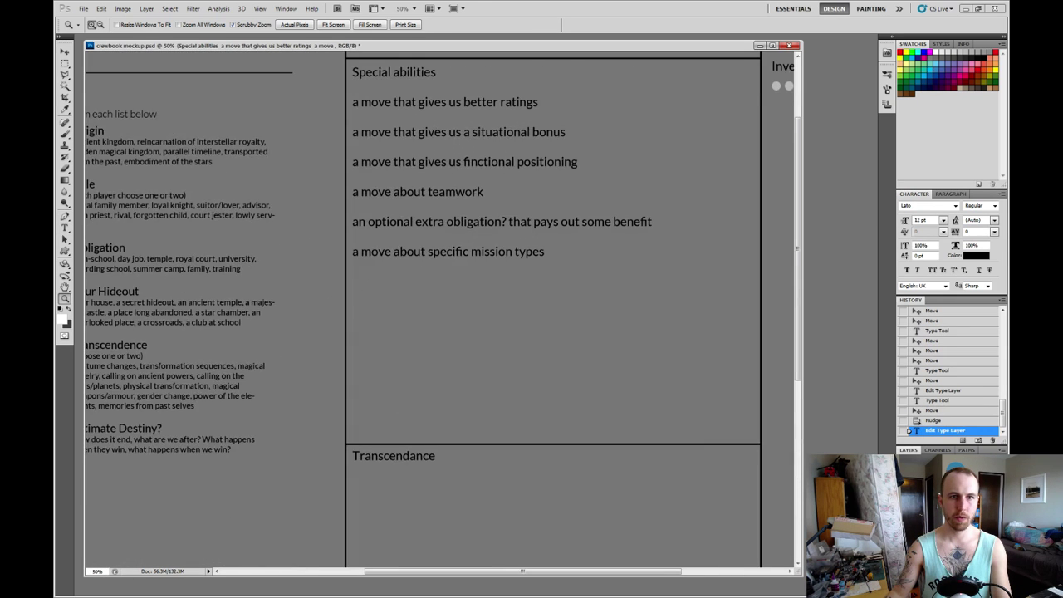
{"action": "scroll", "coordinate": [443, 307], "scroll_direction": "up", "scroll_amount": 2}
{"action": "key", "text": "ctrl+equal"}
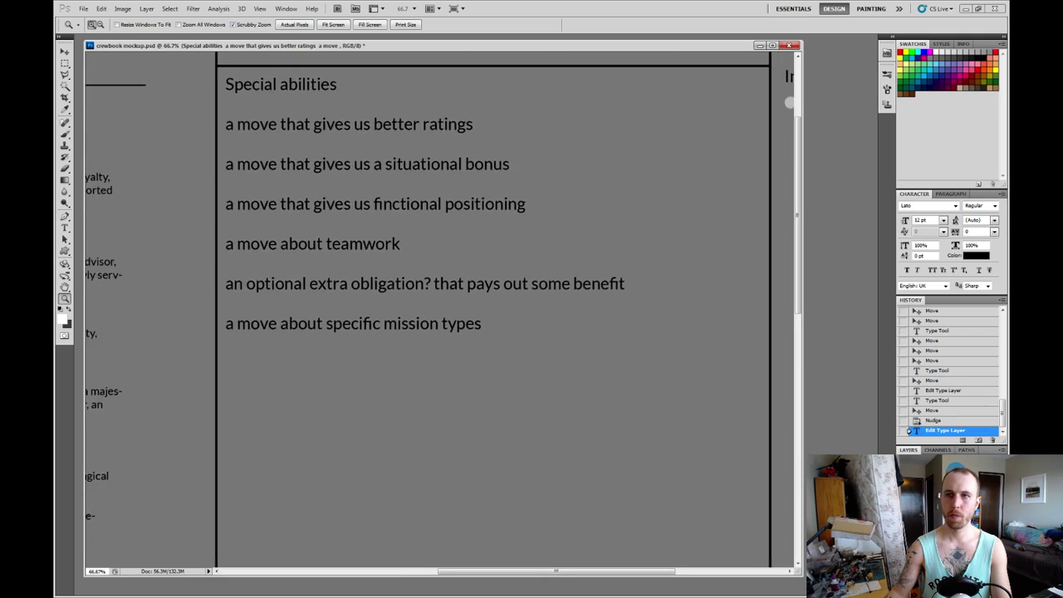
{"action": "scroll", "coordinate": [443, 307], "scroll_direction": "right", "scroll_amount": 2}
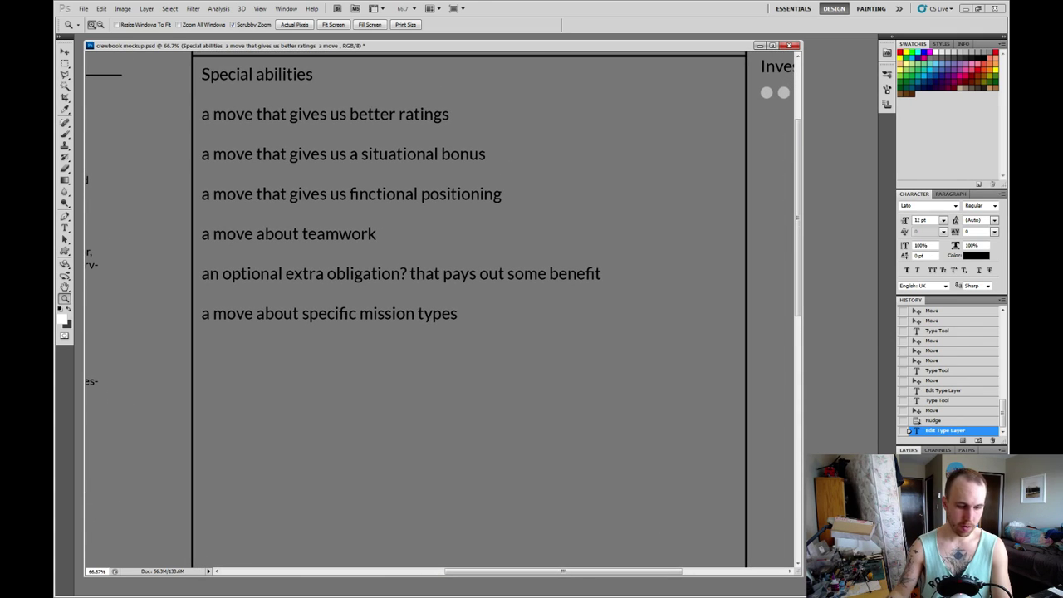
Open the recent file playbook mockup.psd and examine the Guardian sheet's action ratings up close.
{"action": "key", "text": "t"}
{"action": "left_click", "coordinate": [83, 9]}
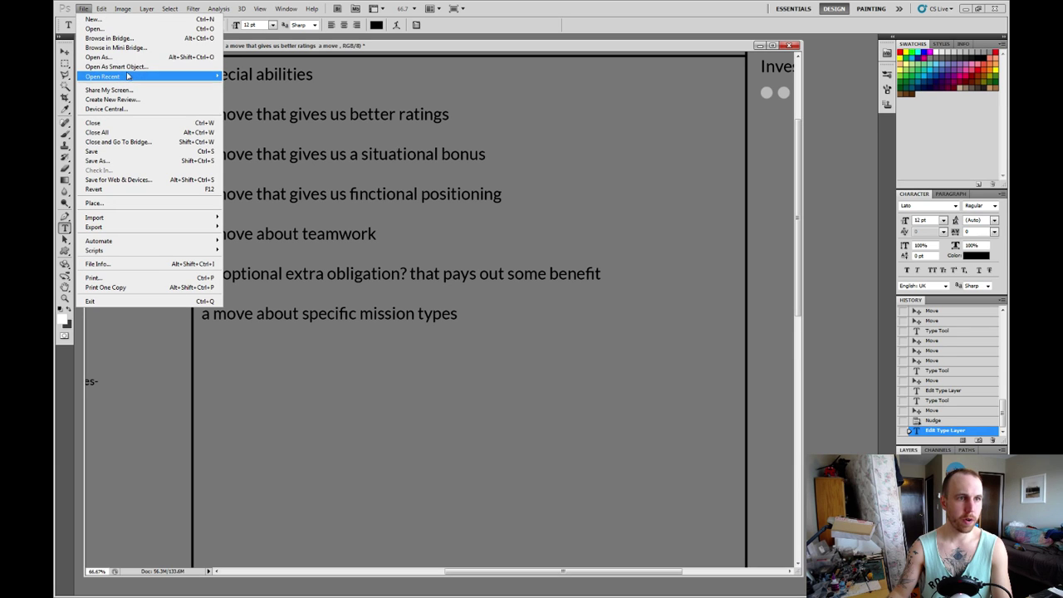
{"action": "mouse_move", "coordinate": [131, 77]}
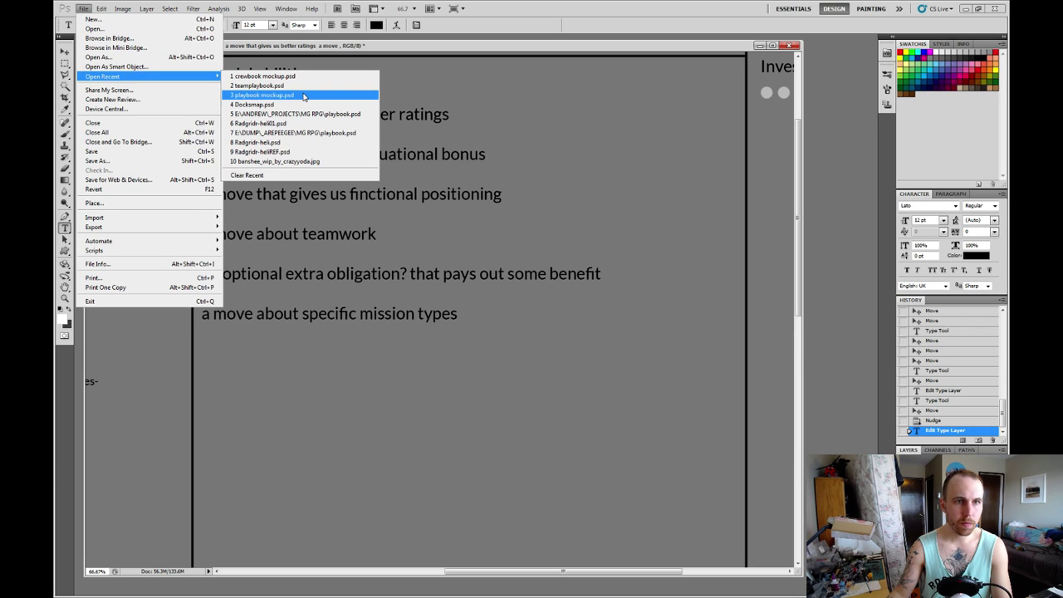
{"action": "left_click", "coordinate": [303, 96]}
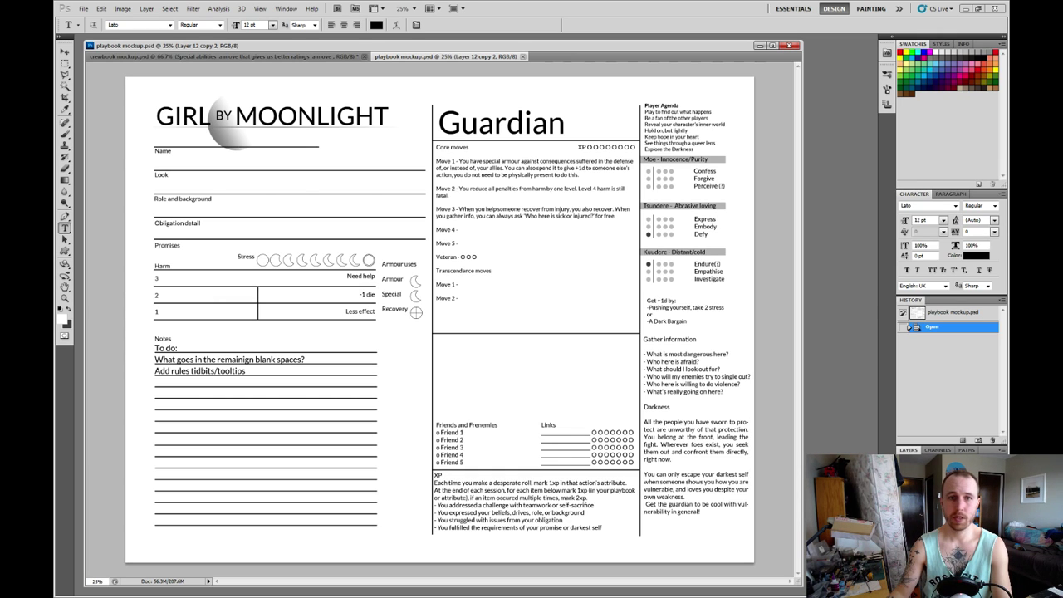
{"action": "key", "text": "z"}
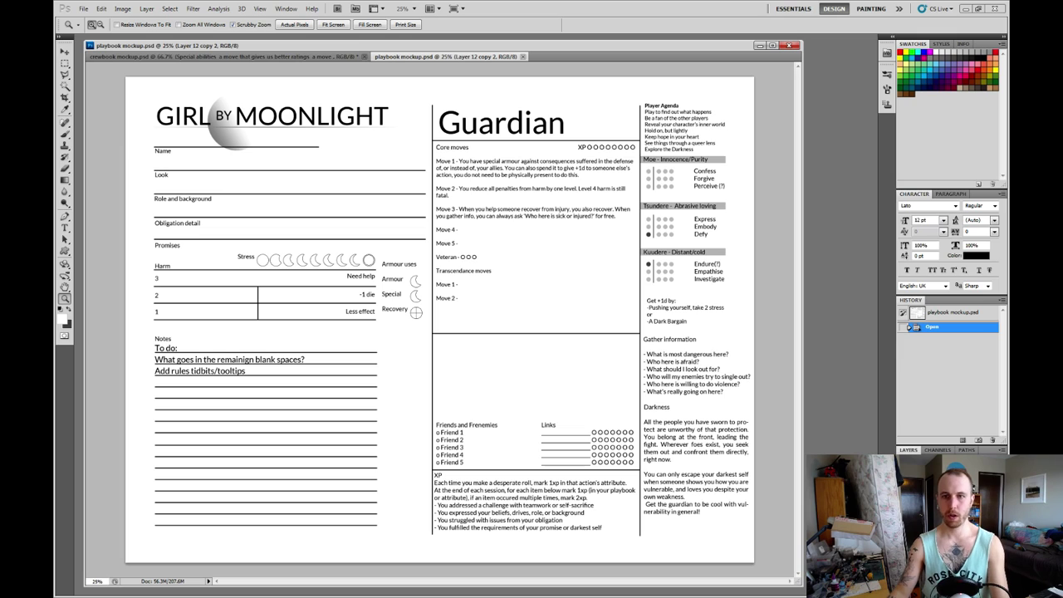
{"action": "left_click_drag", "start_coordinate": [713, 202], "coordinate": [747, 202]}
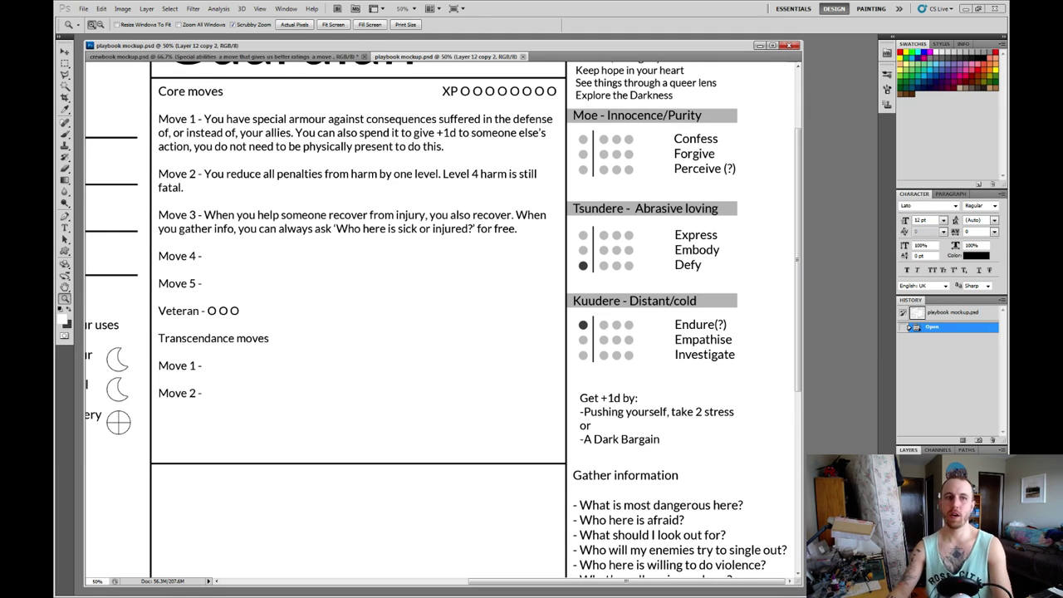
In the crewbook mockup, replace "a move that gives us better ratings" with "Move name here: Each character may add".
{"action": "key", "text": "ctrl+Tab"}
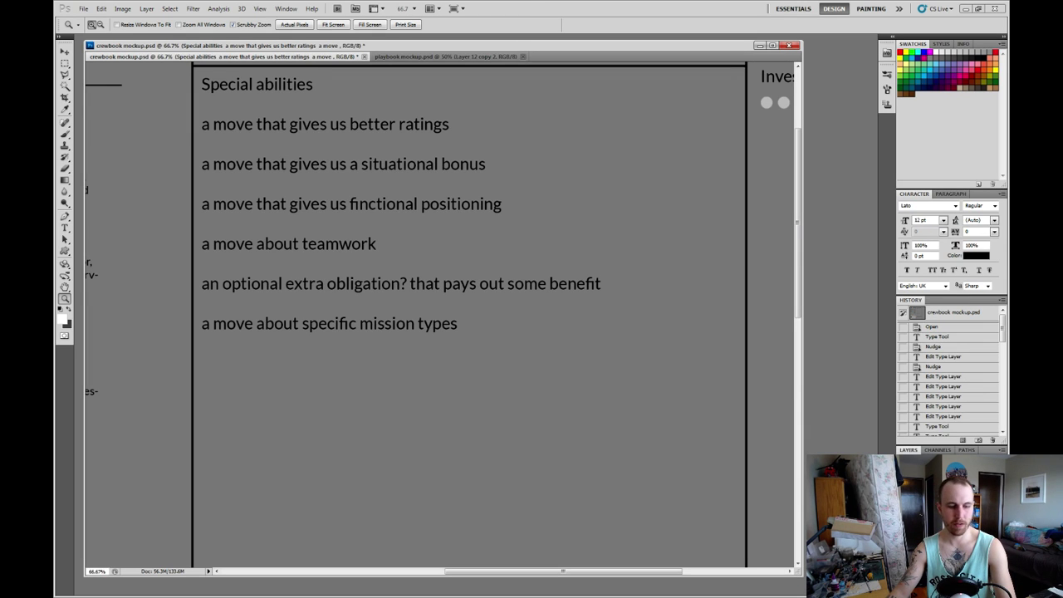
{"action": "key", "text": "t"}
{"action": "left_click_drag", "start_coordinate": [450, 125], "coordinate": [201, 124]}
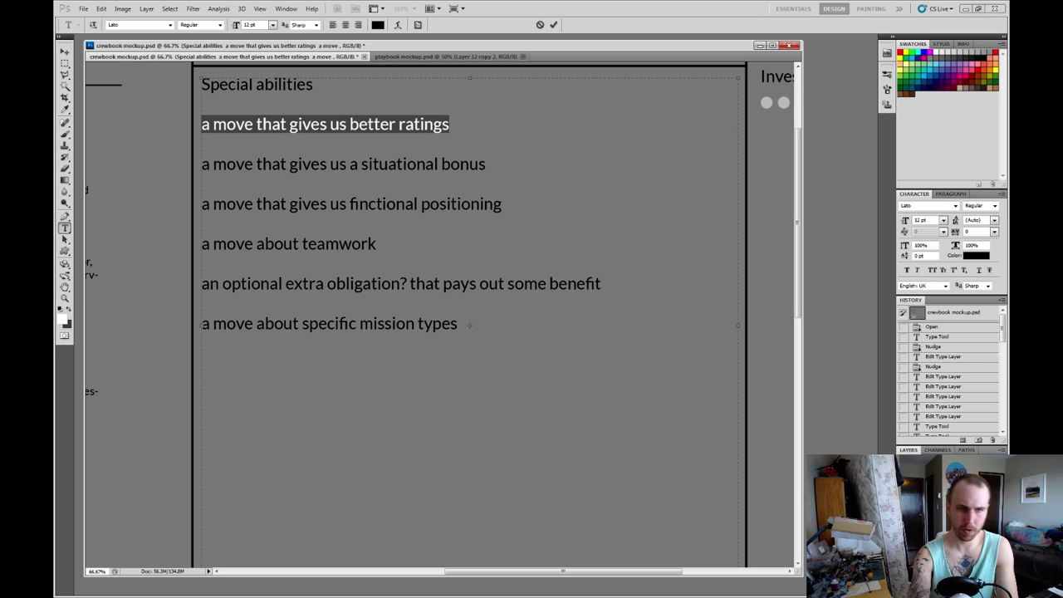
{"action": "type", "text": "Move"}
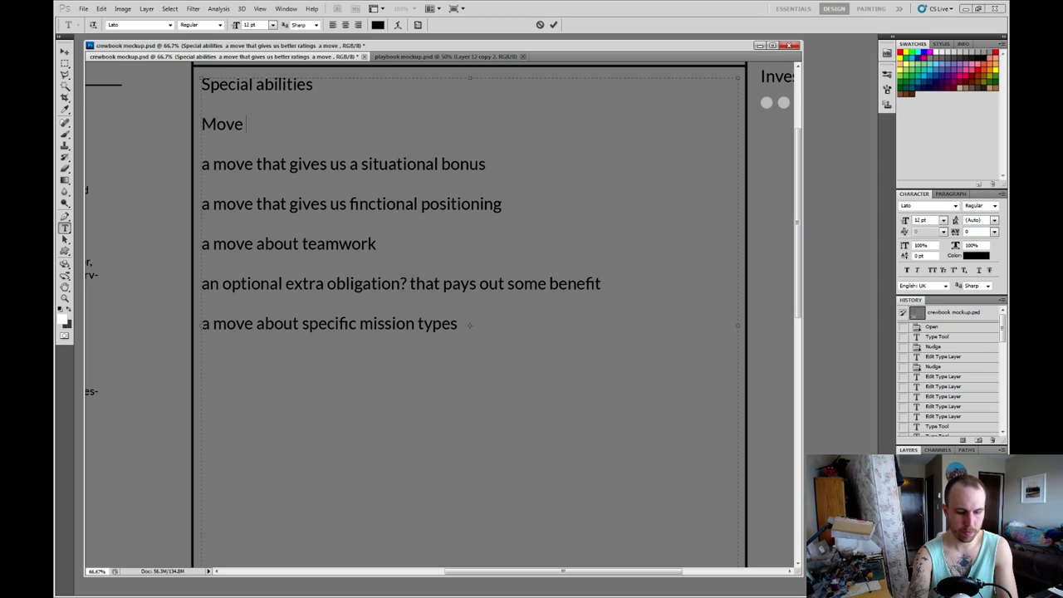
{"action": "type", "text": " name here"}
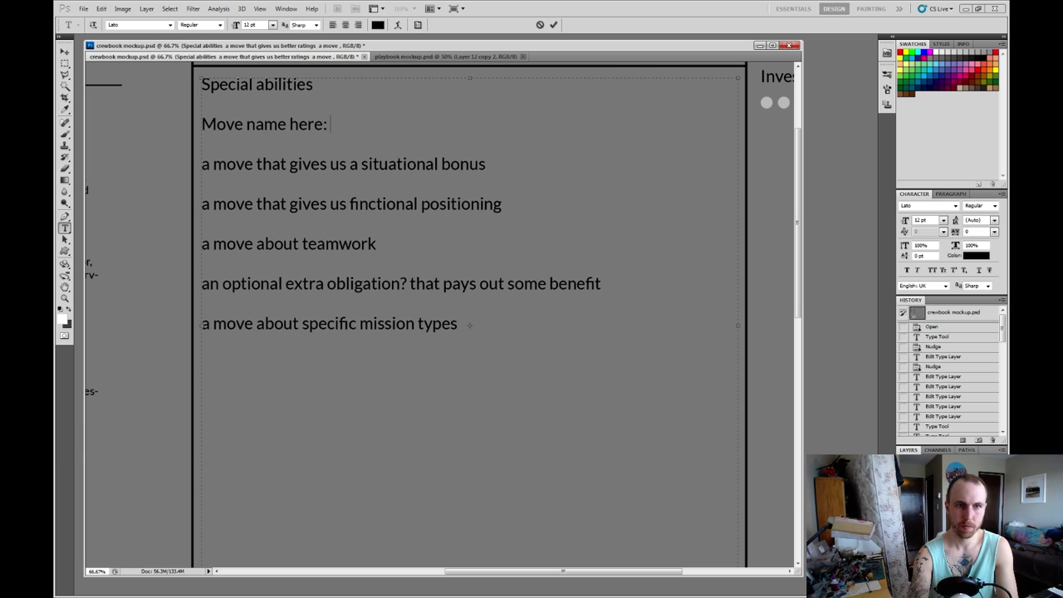
{"action": "type", "text": ": "}
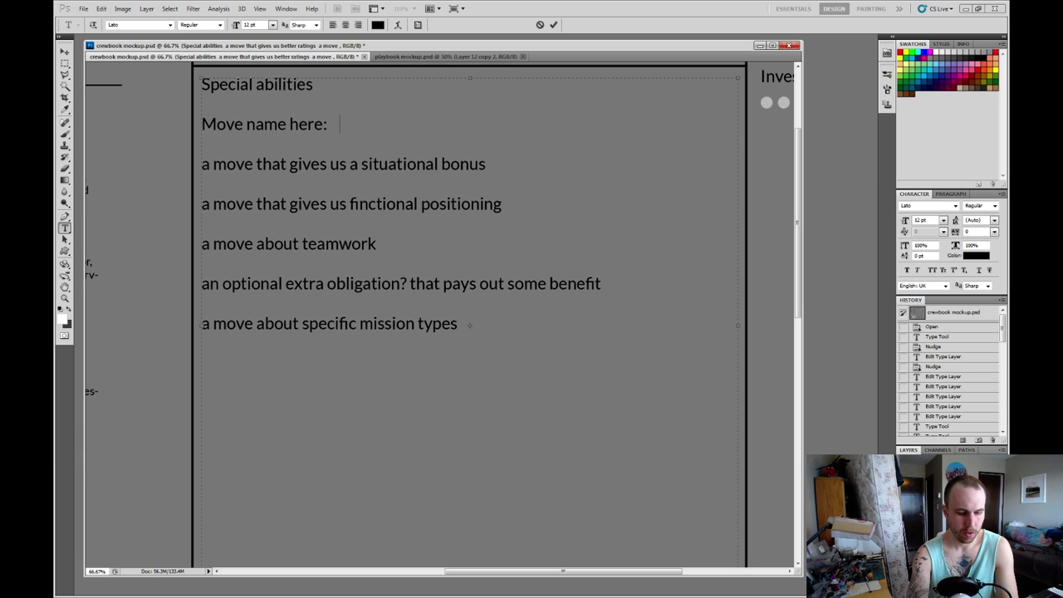
{"action": "type", "text": "Each ch"}
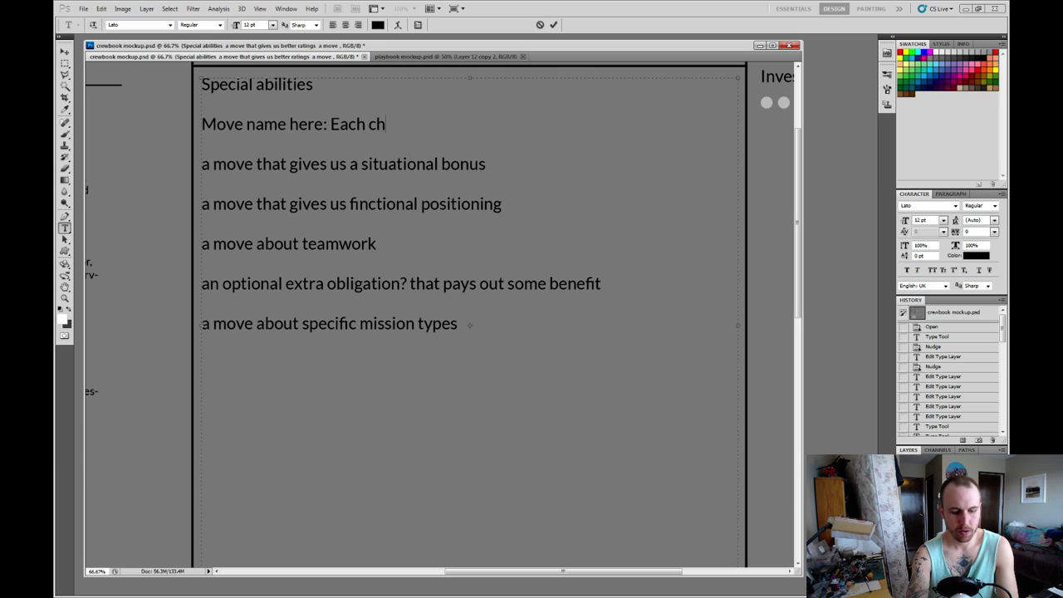
{"action": "type", "text": "aracter may add"}
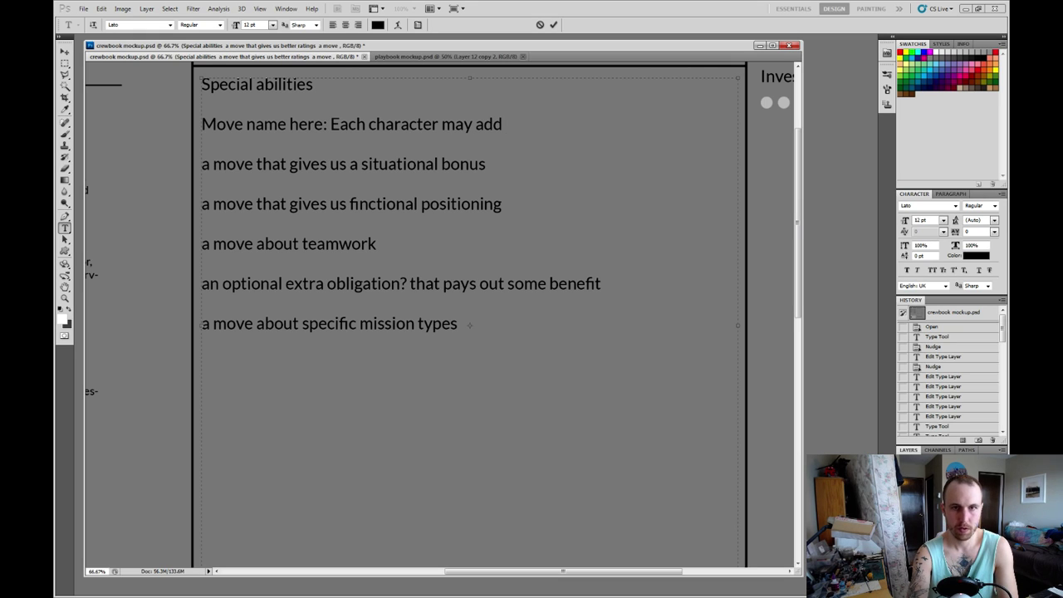
Continue the first move's description with "+1d to one of the following".
{"action": "type", "text": "+1"}
{"action": "key", "text": "BackSpace"}
{"action": "key", "text": "BackSpace"}
{"action": "type", "text": "_1"}
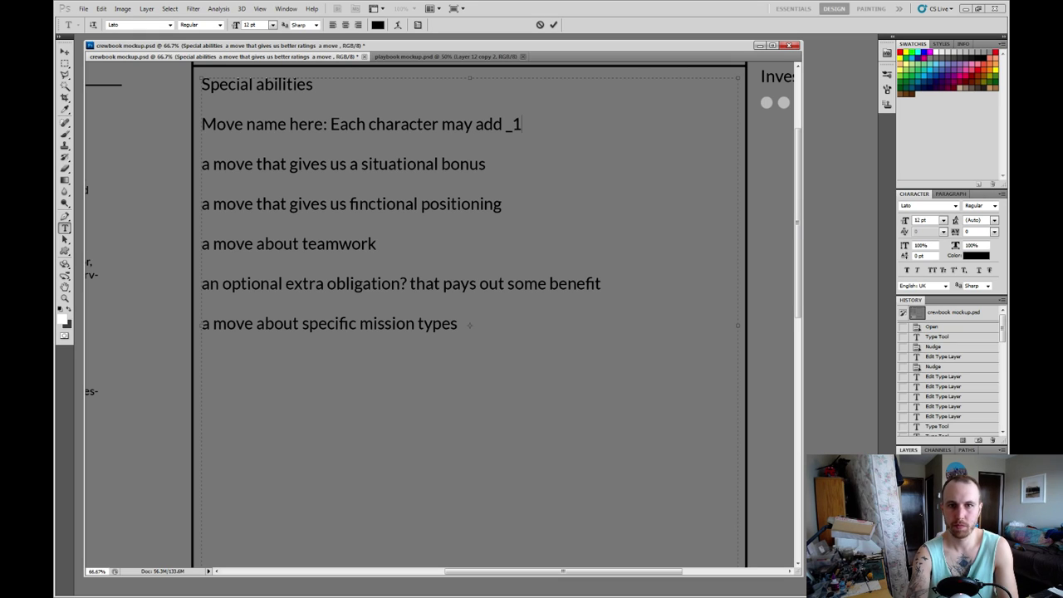
{"action": "key", "text": "BackSpace"}
{"action": "key", "text": "BackSpace"}
{"action": "type", "text": "+1"}
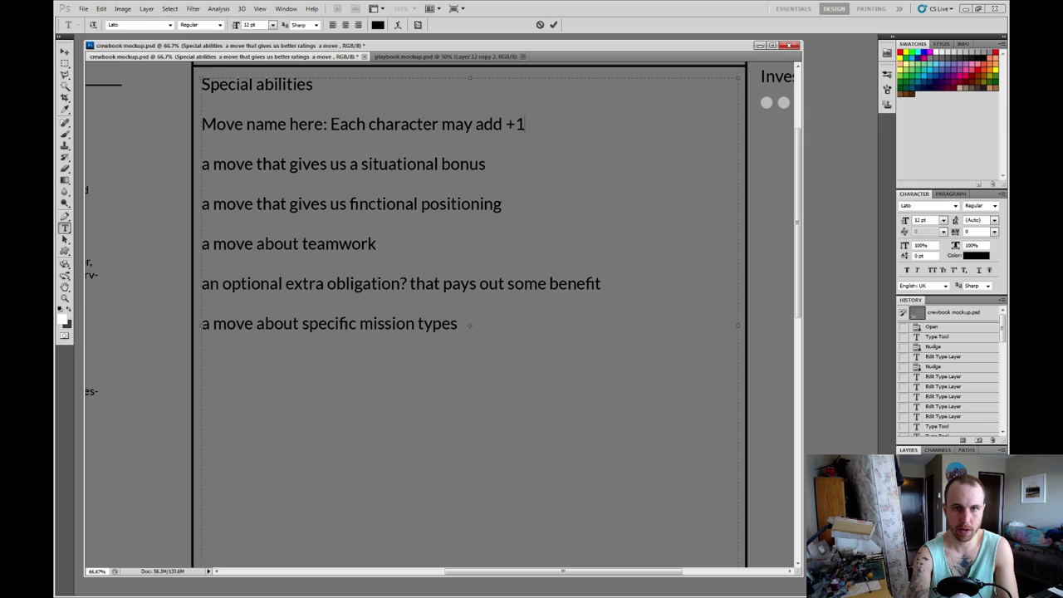
{"action": "type", "text": "d"}
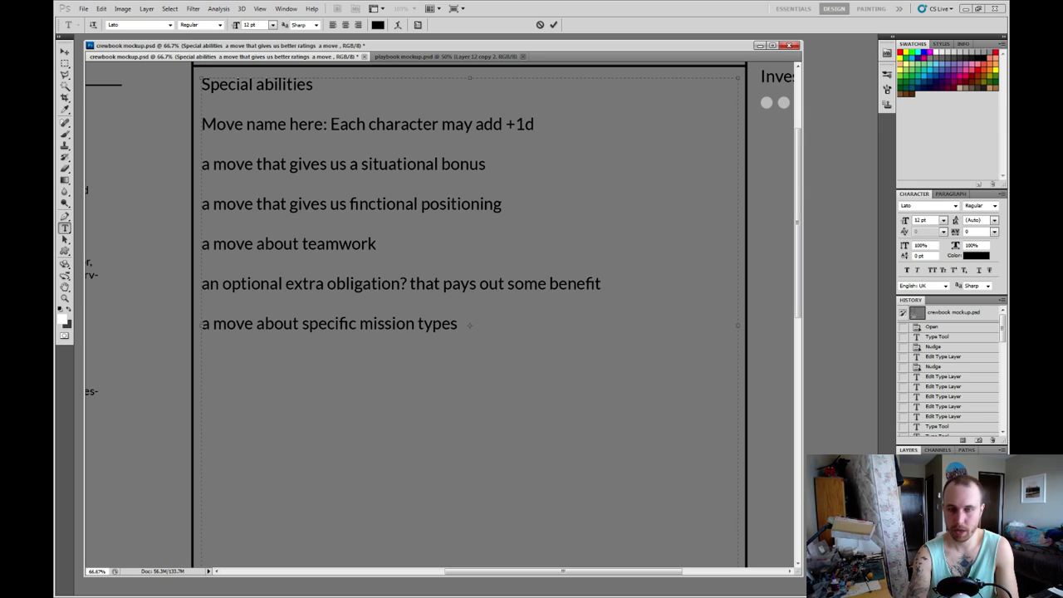
{"action": "type", "text": " to on"}
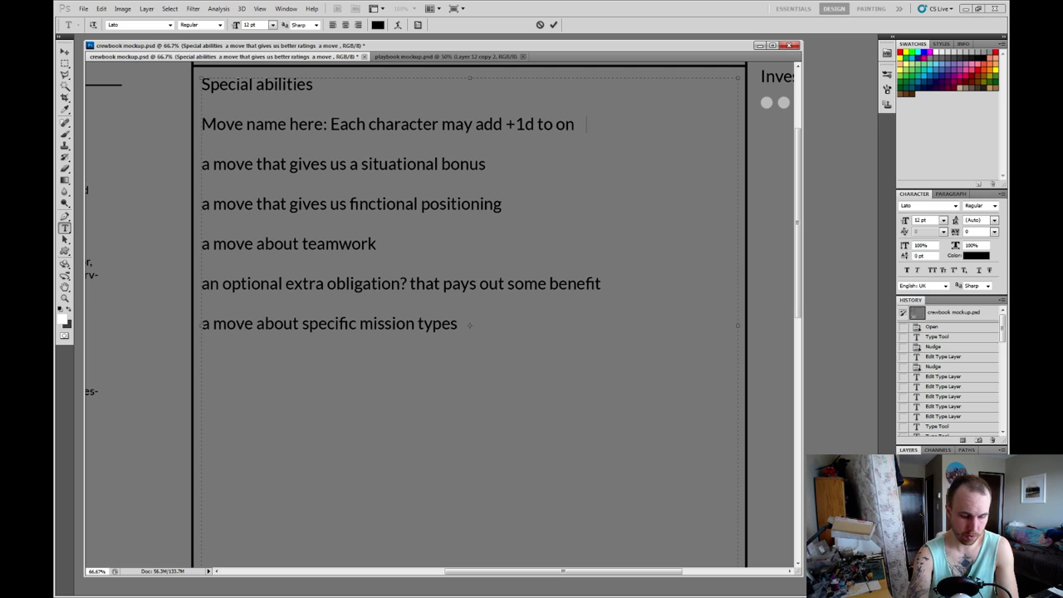
{"action": "type", "text": "e of the following ac"}
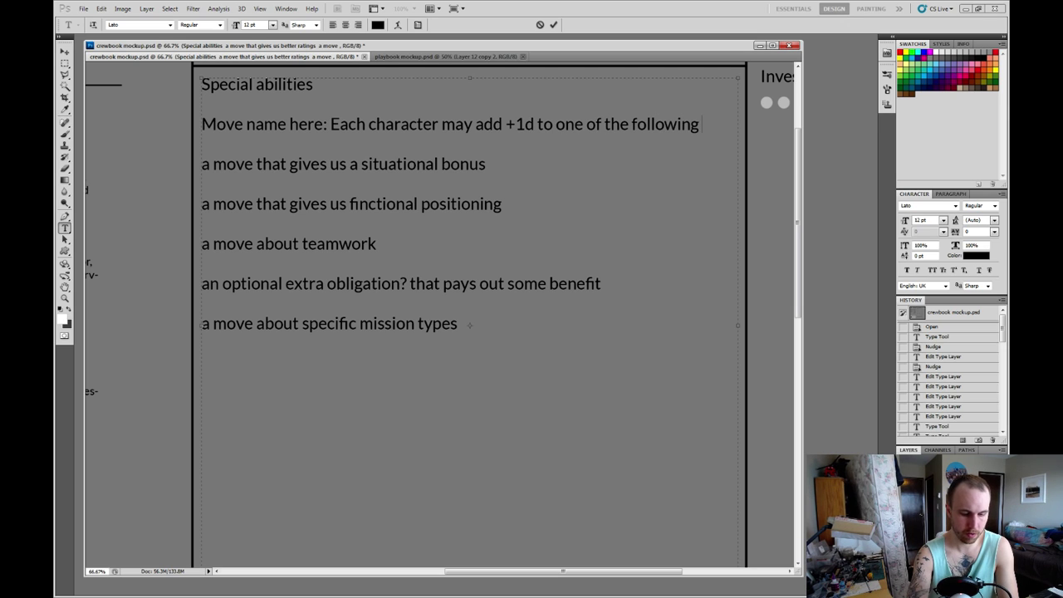
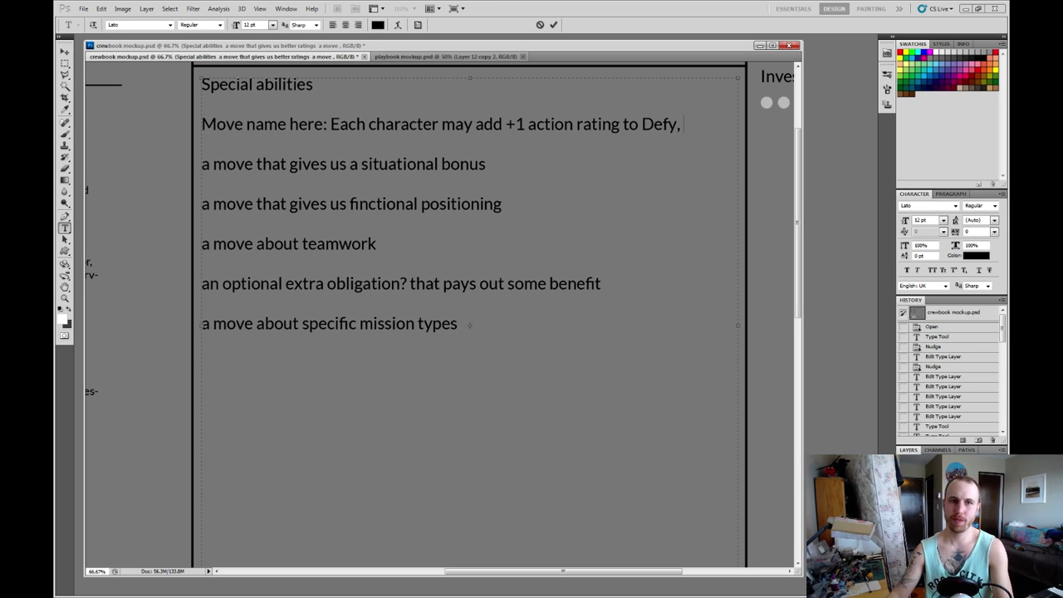
Consult the action list in the playbook mockup and add "Forgive" after "Defy," in the crewbook's first move.
{"action": "key", "text": "ctrl+Tab"}
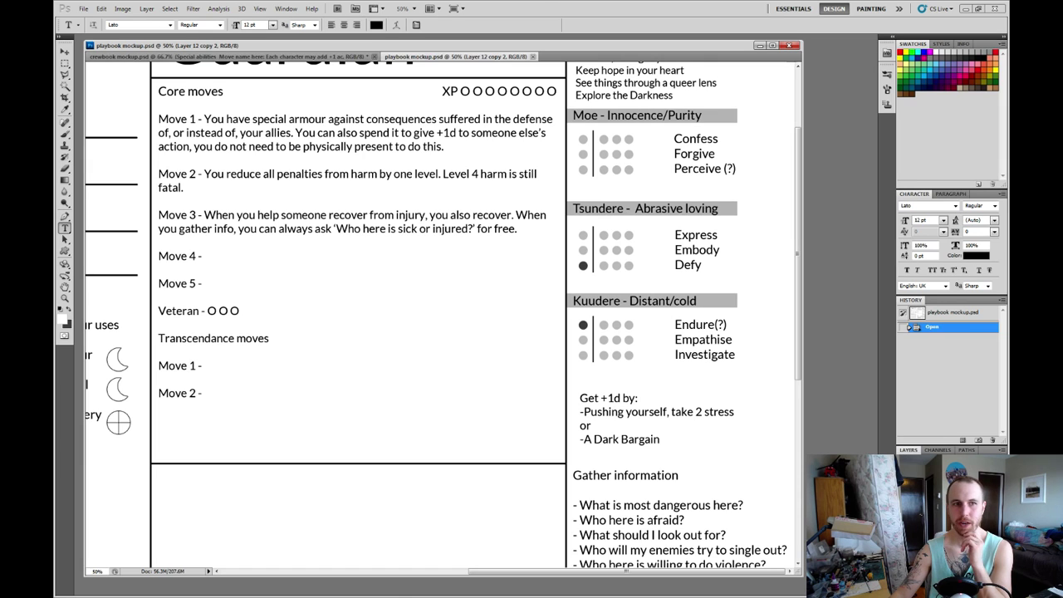
{"action": "key", "text": "ctrl+Tab"}
{"action": "left_click", "coordinate": [469, 325]}
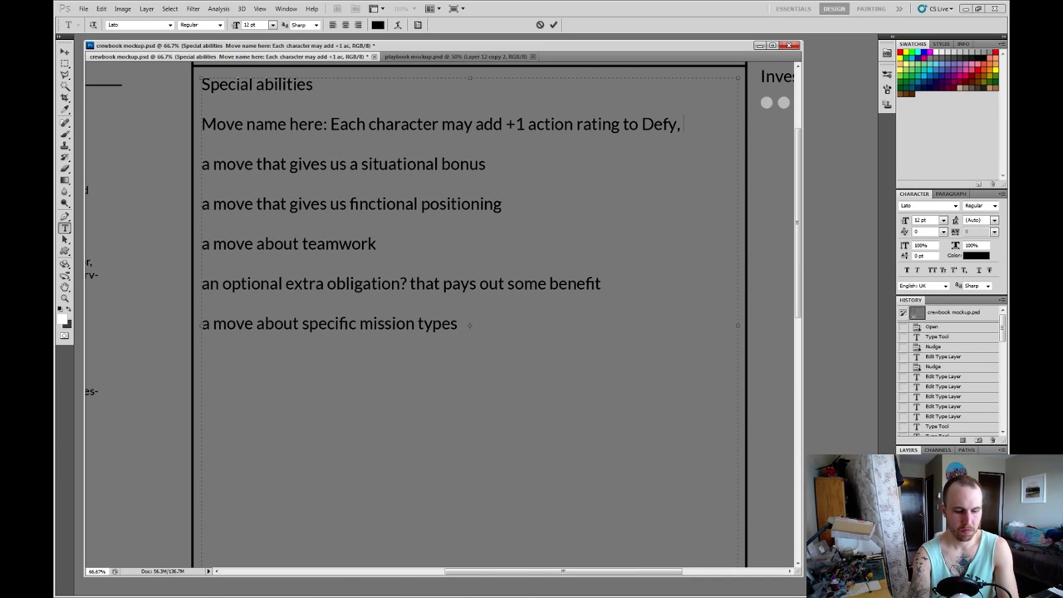
{"action": "type", "text": "Forgive"}
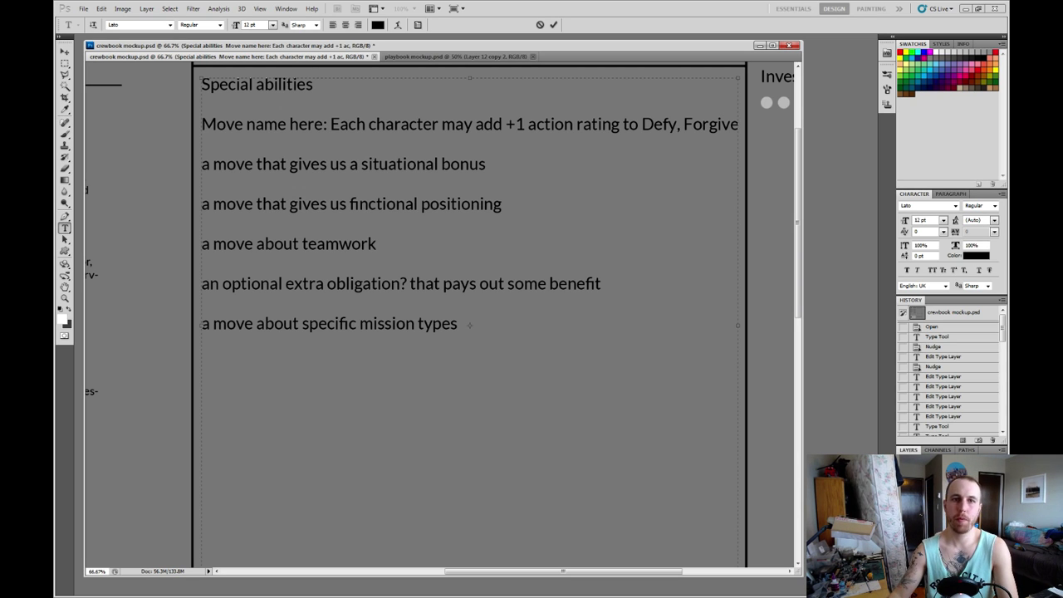
Check the playbook's action list again and finish the first move's list of actions with ", or Empathize.".
{"action": "left_click", "coordinate": [452, 55]}
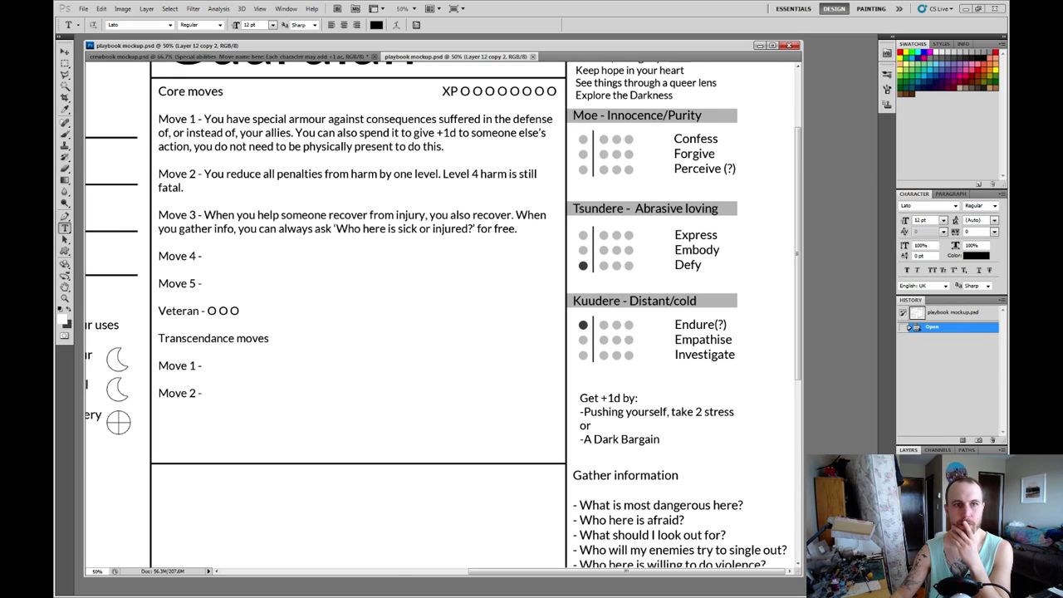
{"action": "key", "text": "ctrl+Tab"}
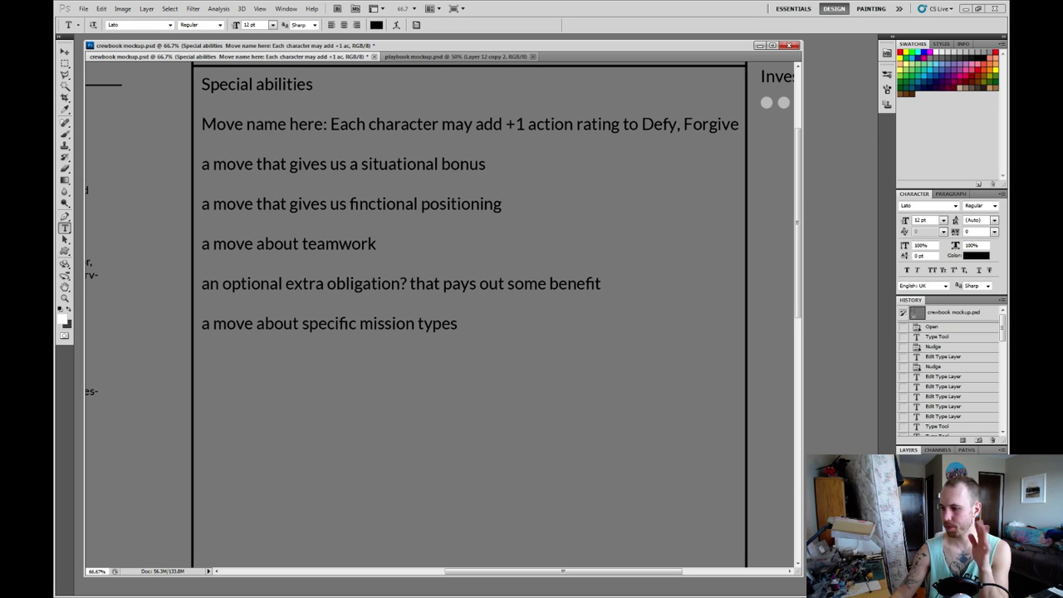
{"action": "key", "text": "Return"}
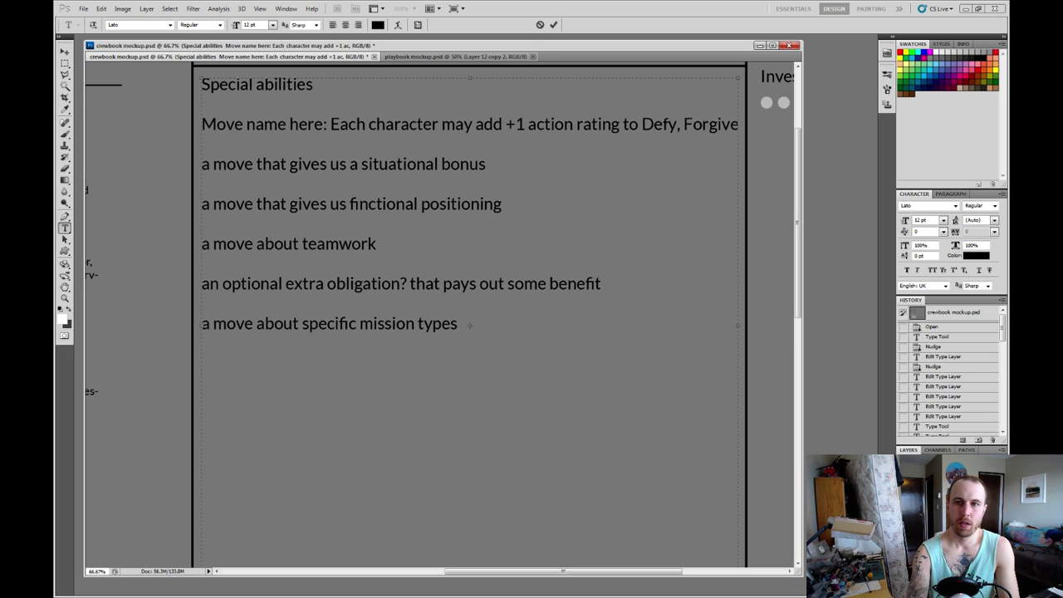
{"action": "type", "text": ", or"}
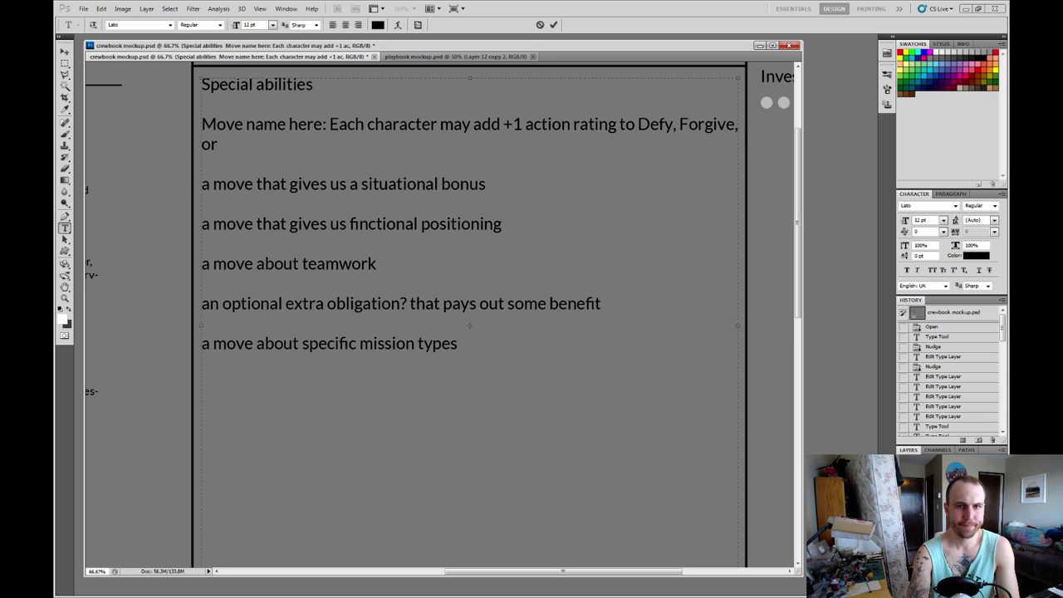
{"action": "type", "text": " Empathi"}
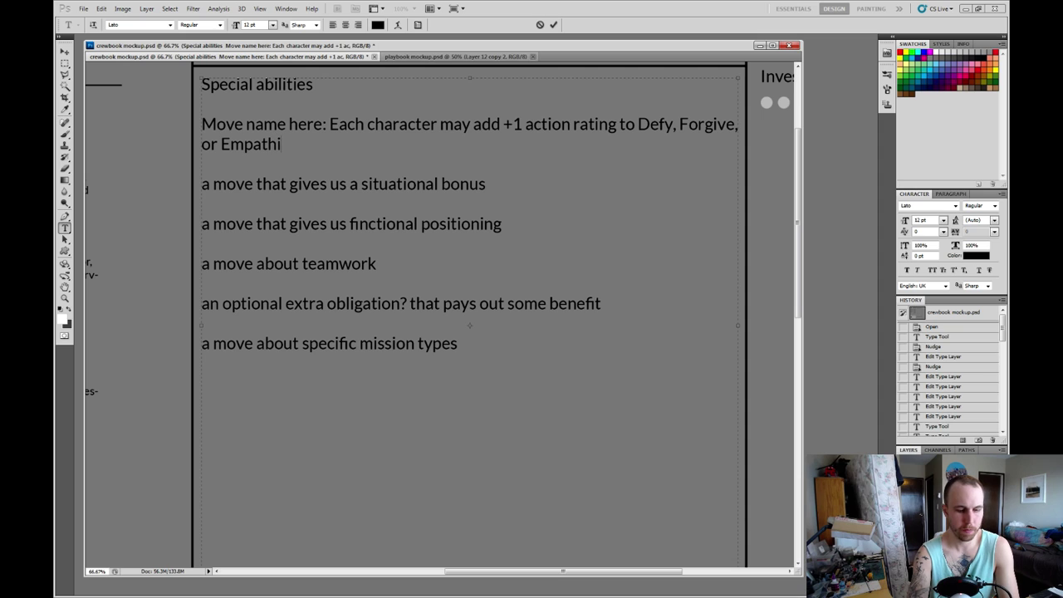
{"action": "type", "text": "ze."}
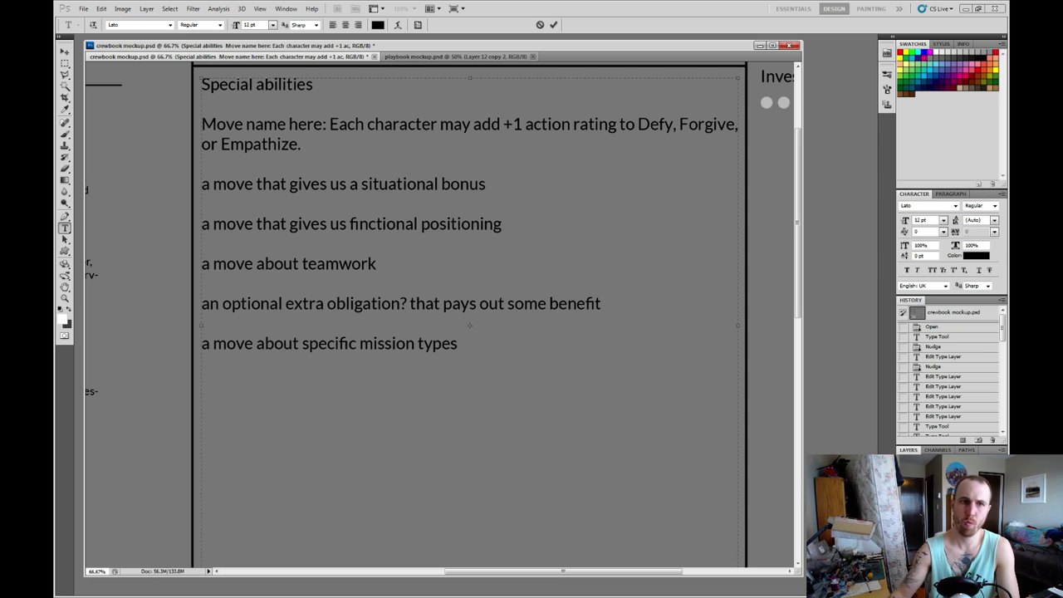
Extend the first move's sentence after "Empathize" with ", the max for these ratings also increases by 1.".
{"action": "key", "text": "BackSpace"}
{"action": "type", "text": ", the max"}
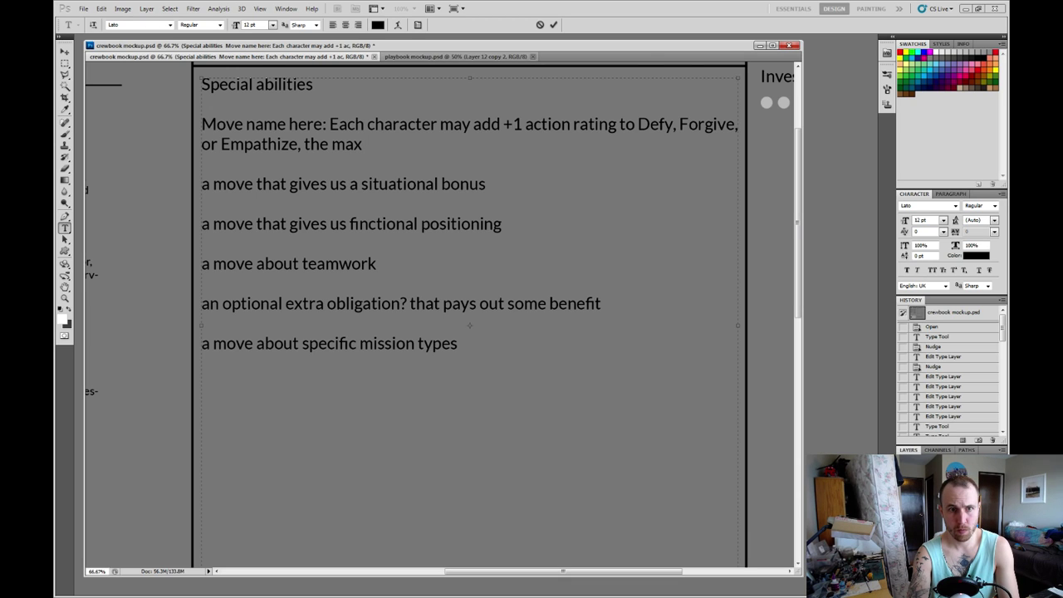
{"action": "type", "text": " for these"}
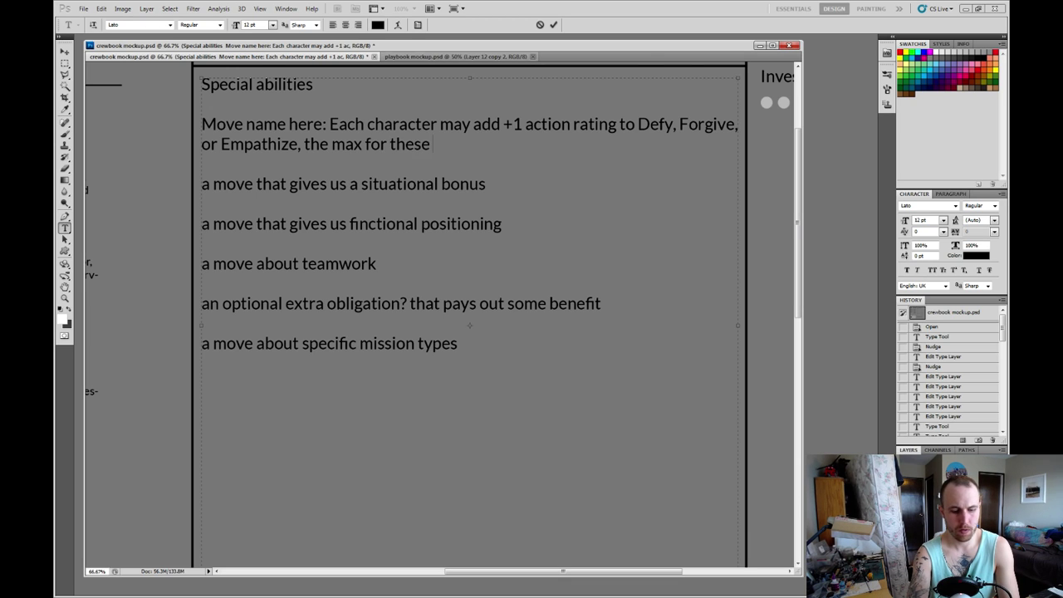
{"action": "type", "text": " ratings"}
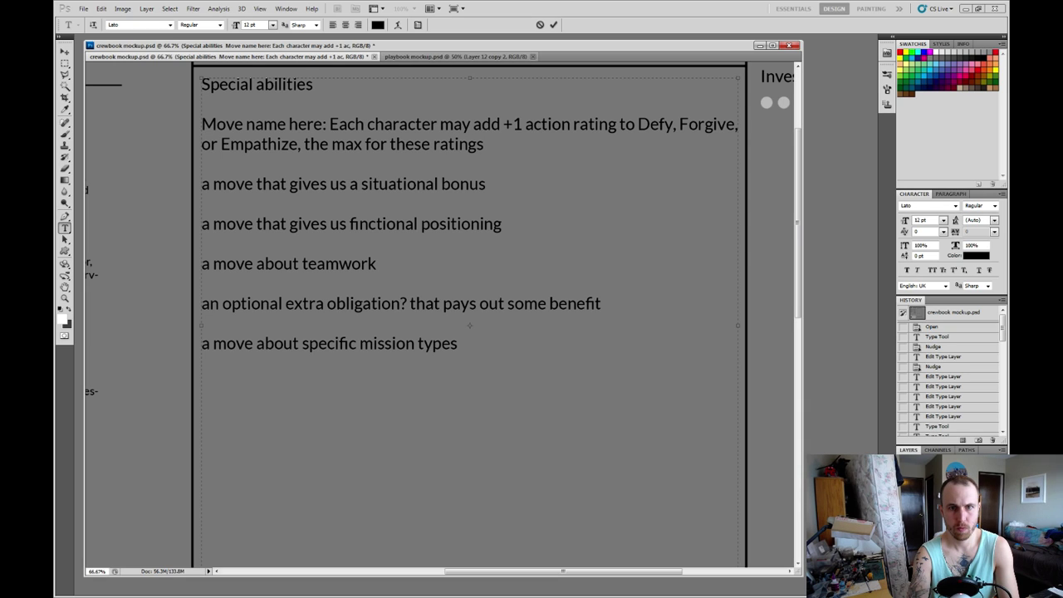
{"action": "type", "text": " also in"}
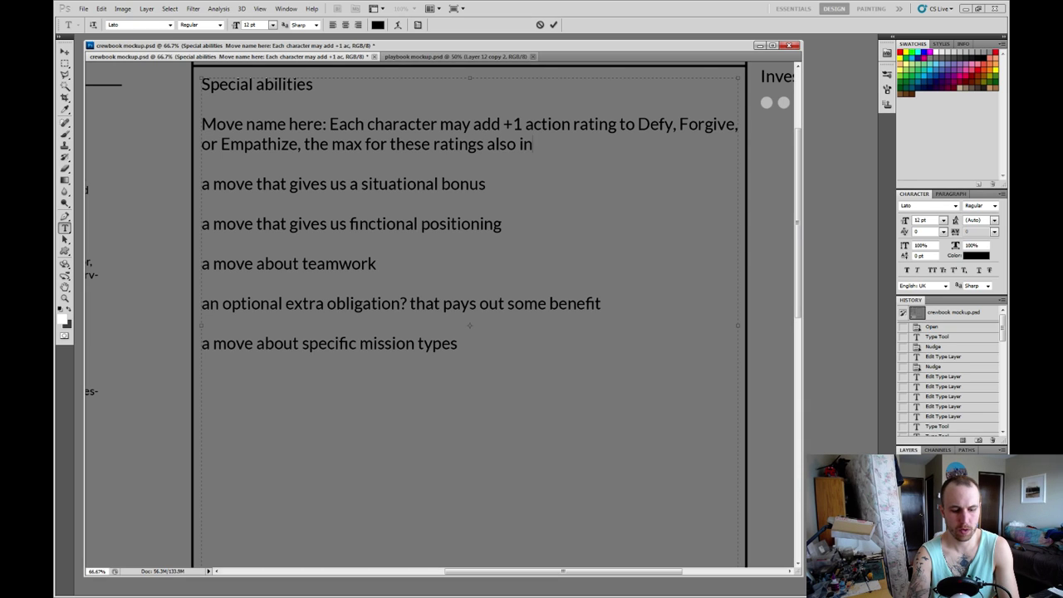
{"action": "type", "text": "cre ases by 1"}
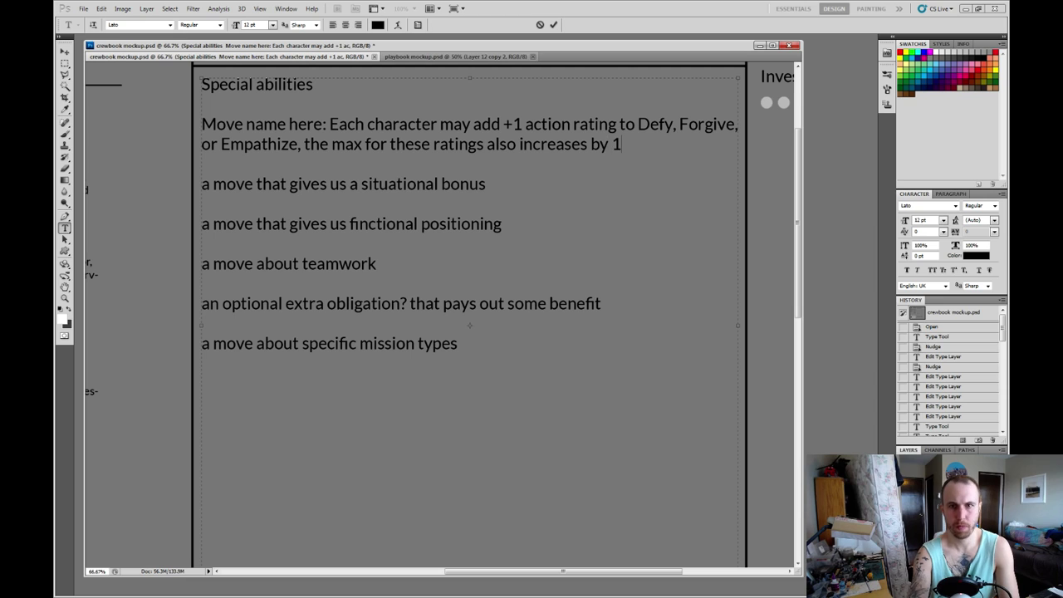
{"action": "type", "text": "."}
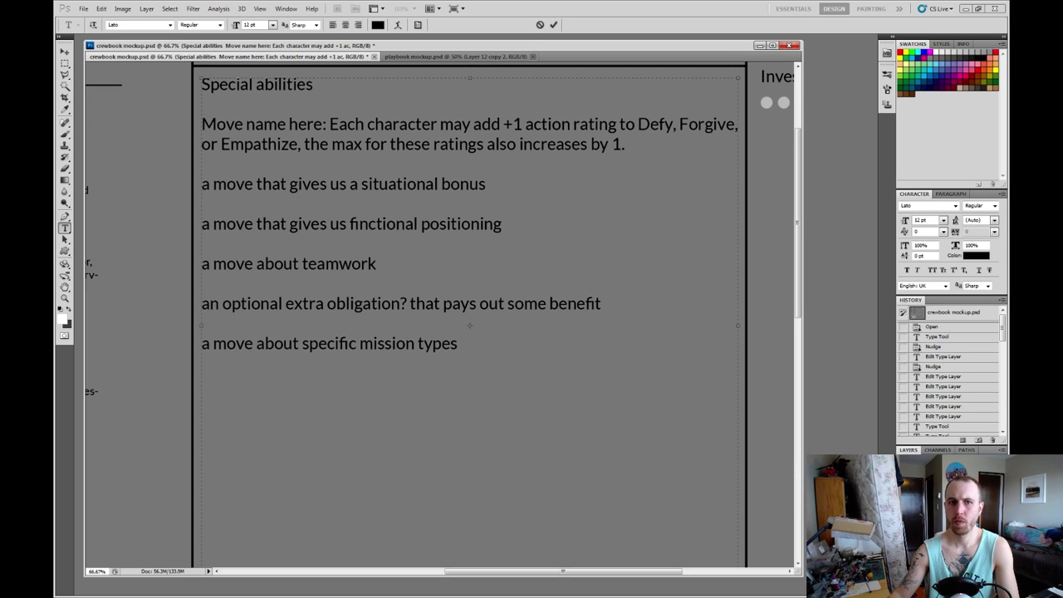
In the Blades in the Dark sheets PDF, examine the Cult crew's Chosen ability and the Spider playbook's action ratings.
{"action": "key", "text": "alt+Tab"}
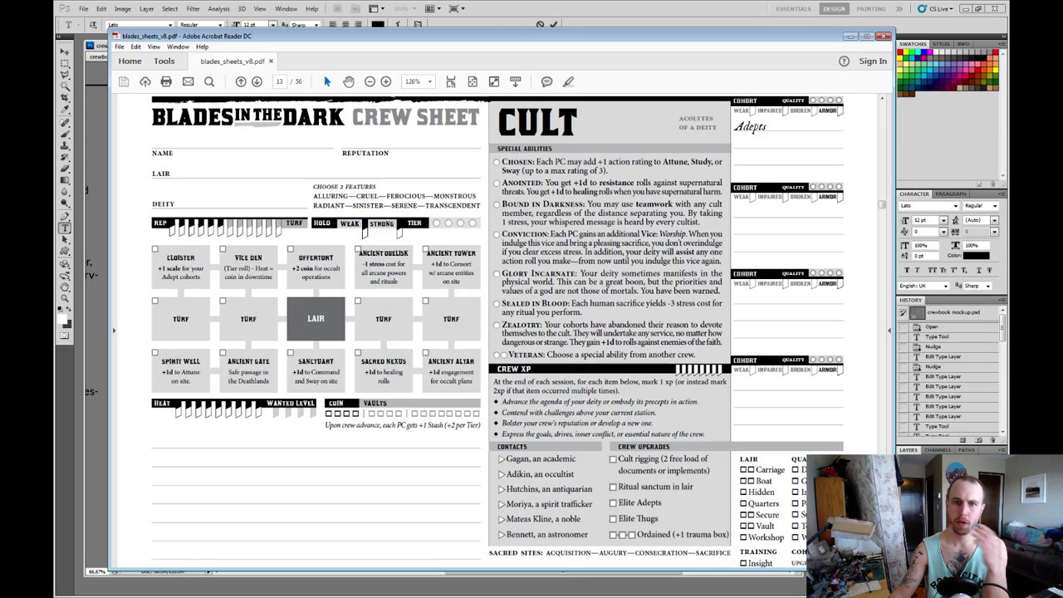
{"action": "left_click_drag", "start_coordinate": [631, 161], "coordinate": [567, 162]}
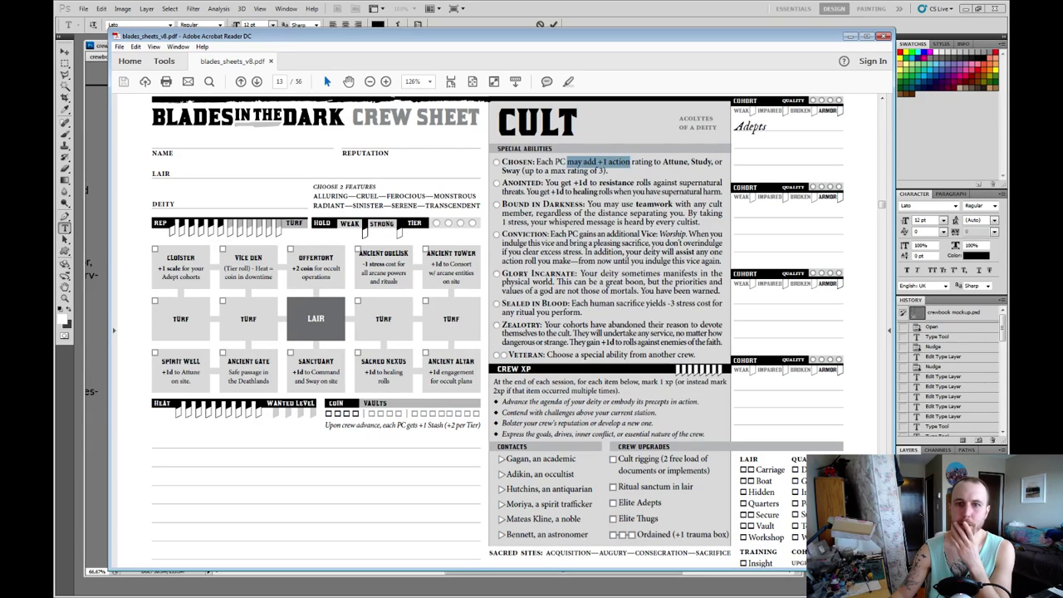
{"action": "left_click_drag", "start_coordinate": [631, 162], "coordinate": [597, 162]}
{"action": "key", "text": "Escape"}
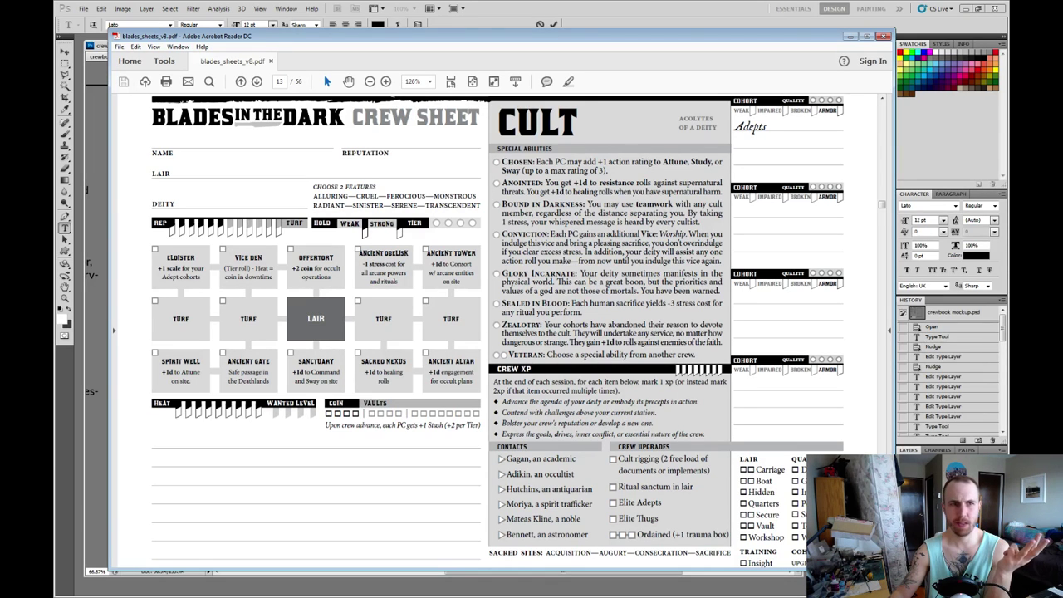
{"action": "scroll", "coordinate": [650, 162], "scroll_direction": "up", "scroll_amount": 15}
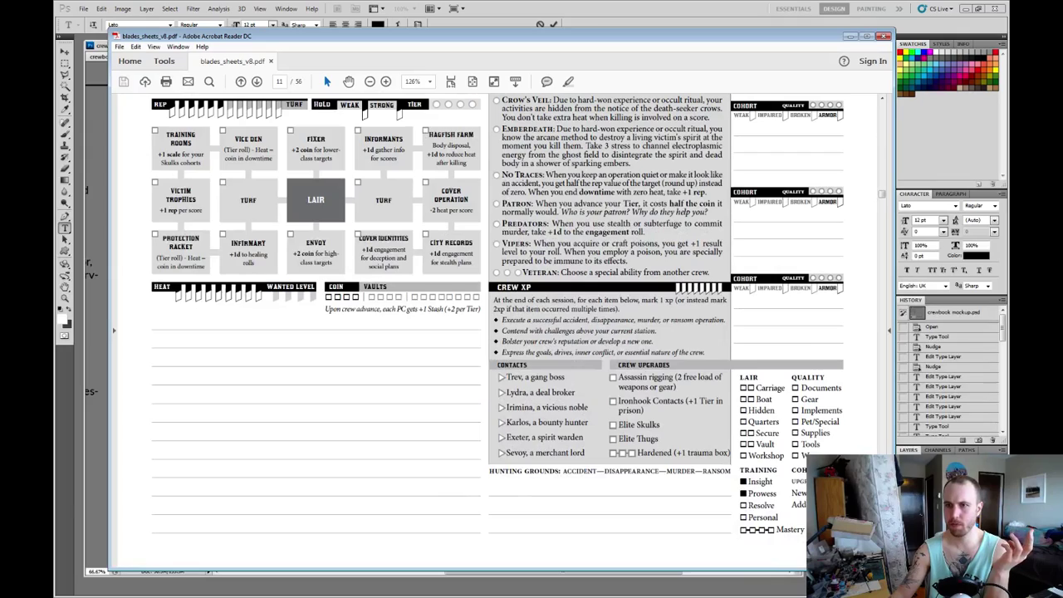
{"action": "scroll", "coordinate": [512, 331], "scroll_direction": "up", "scroll_amount": 10}
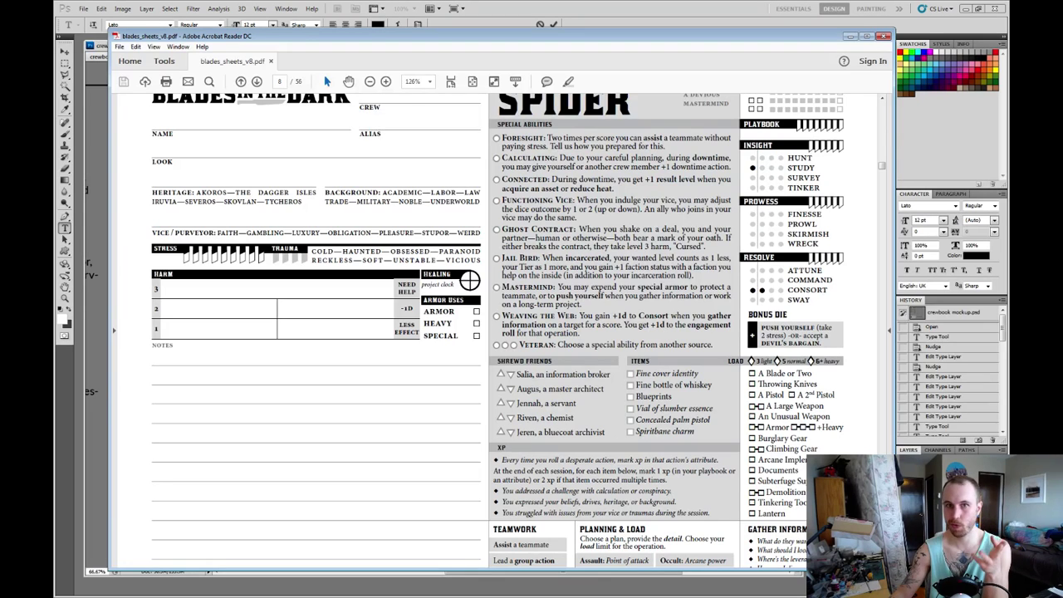
Compare the playbook mockup's action rating dots with the Spider sheet's and with the rating cap wording in the crewbook's first move.
{"action": "key", "text": "alt+Tab"}
{"action": "key", "text": "ctrl+Tab"}
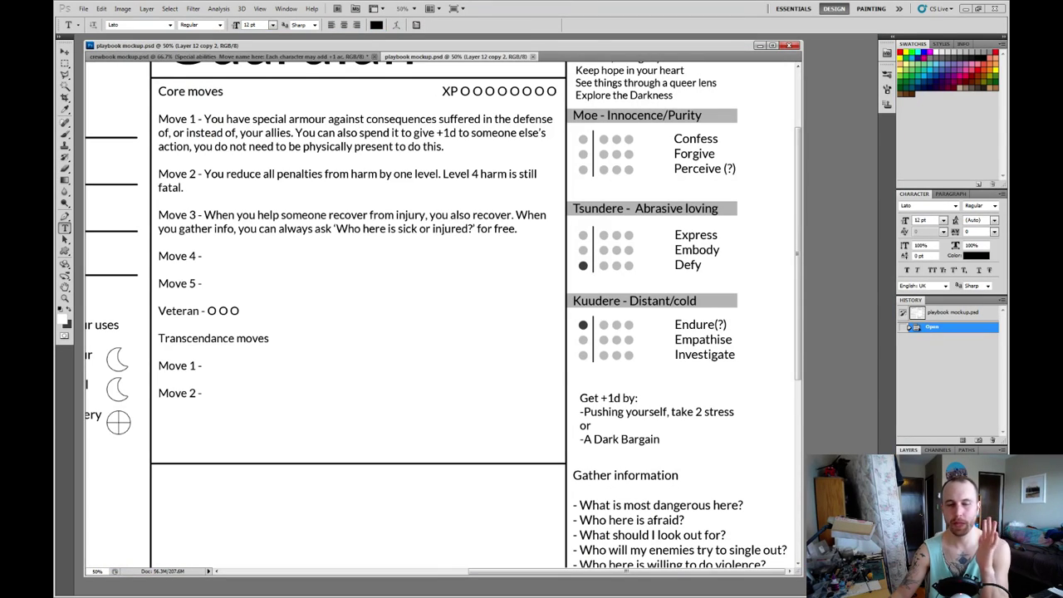
{"action": "key", "text": "ctrl+Tab"}
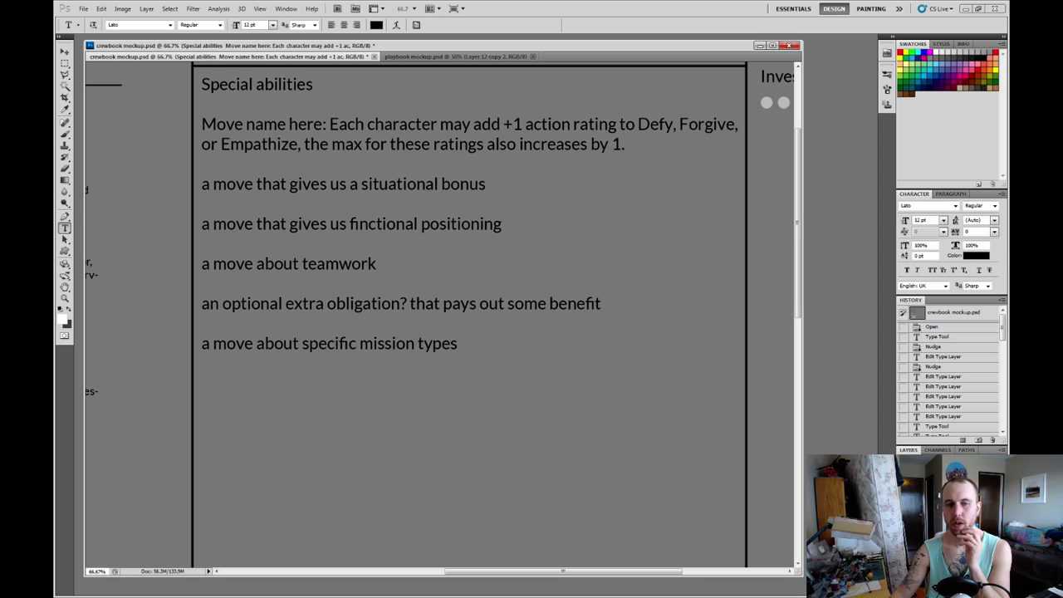
{"action": "left_click_drag", "start_coordinate": [623, 144], "coordinate": [332, 144]}
{"action": "left_click", "coordinate": [330, 144]}
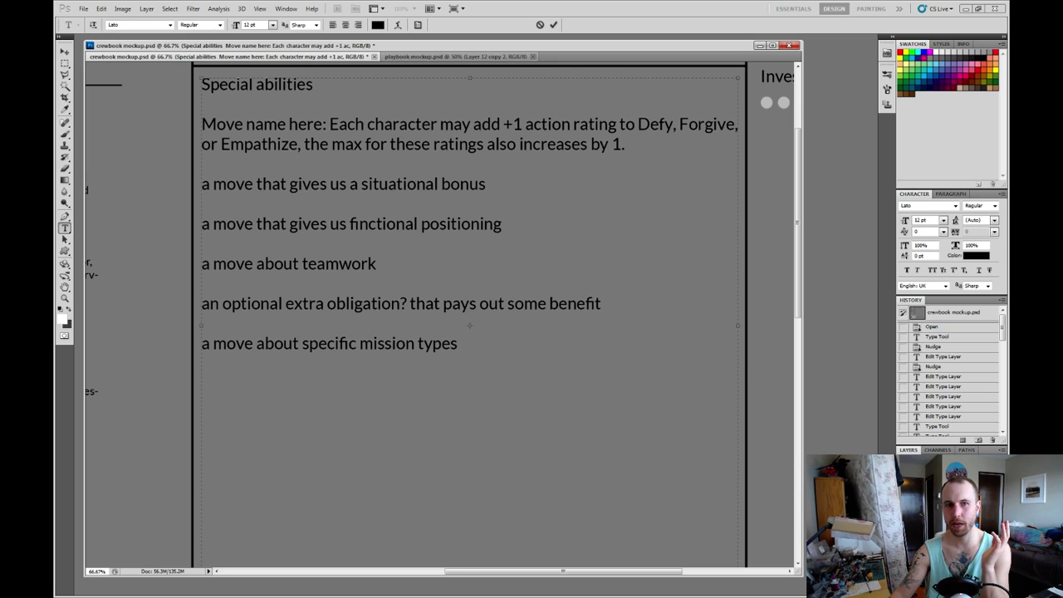
{"action": "left_click", "coordinate": [455, 57]}
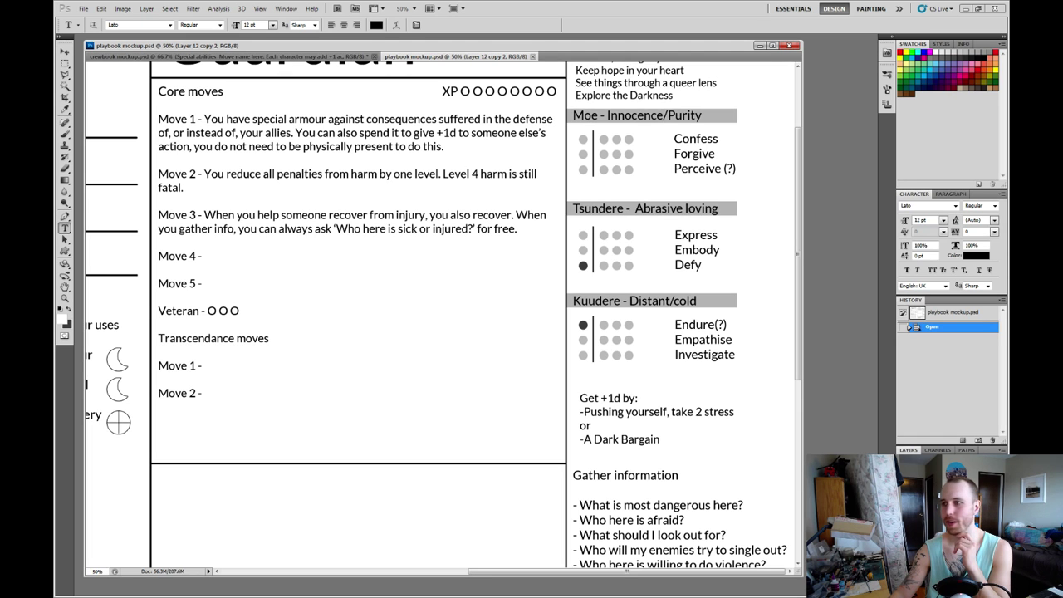
{"action": "key", "text": "alt+Tab"}
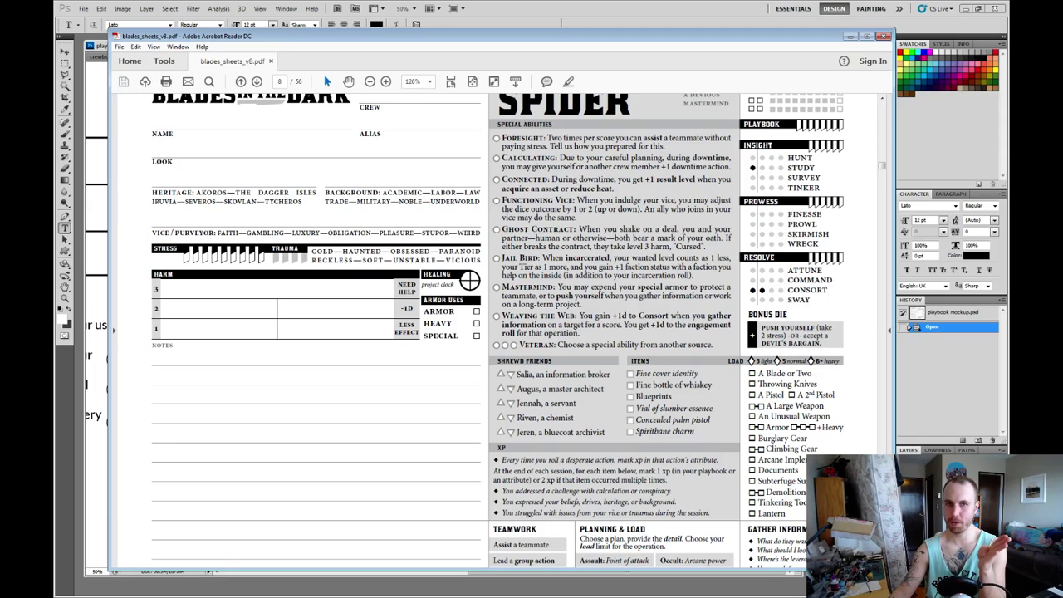
{"action": "key", "text": "alt+Tab"}
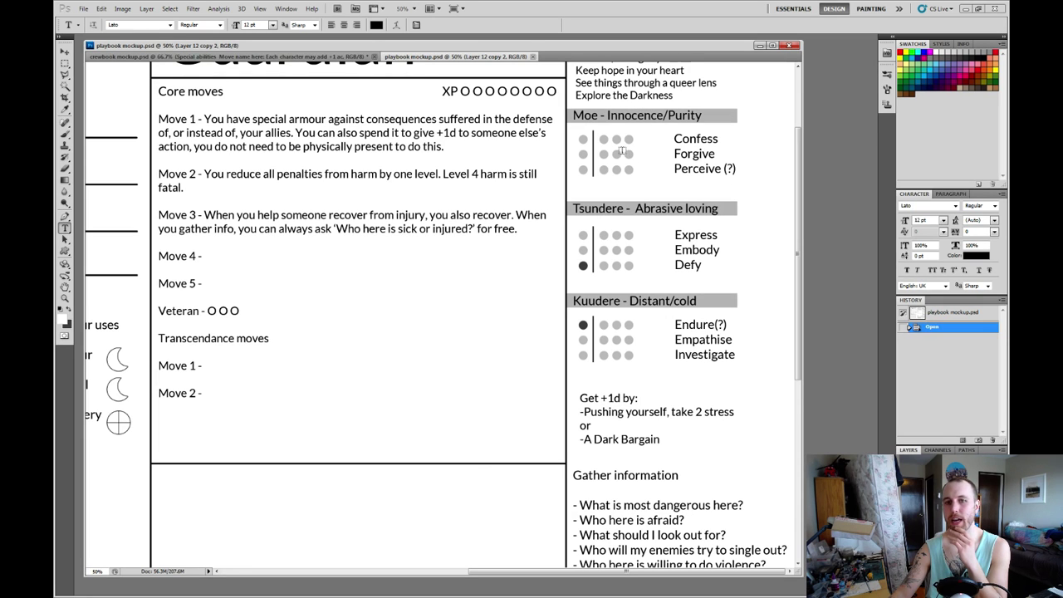
{"action": "key", "text": "alt+Tab"}
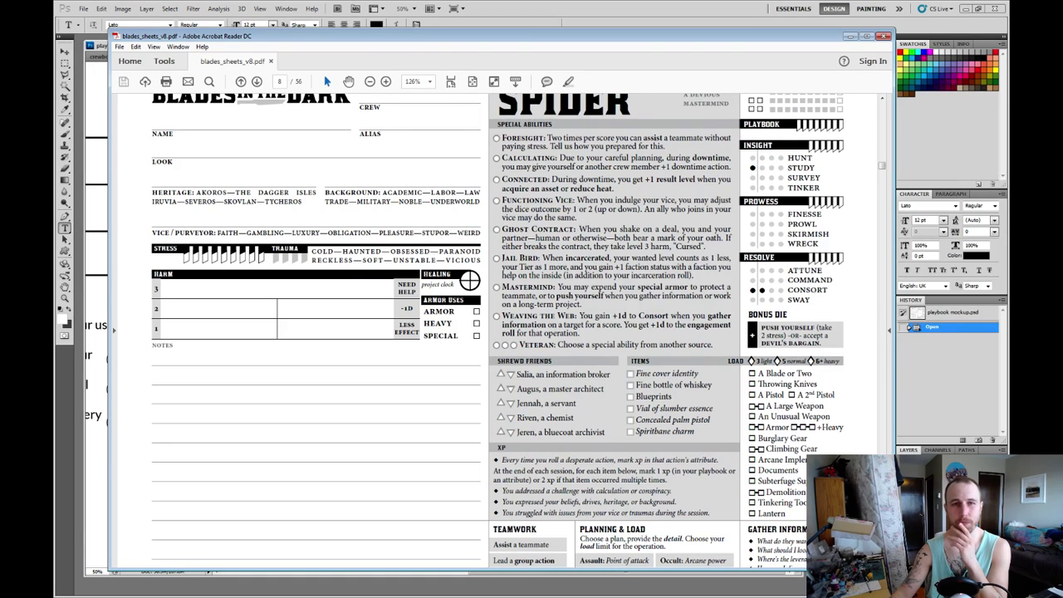
{"action": "key", "text": "alt+Tab"}
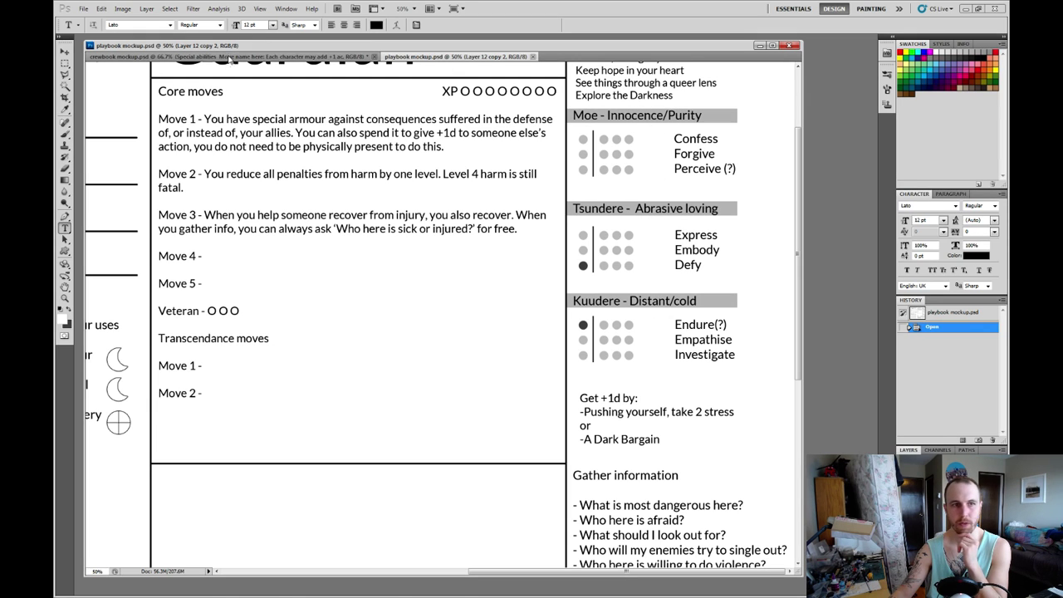
In the crewbook mockup, replace "a move that gives us a situational bonus" with "Pure hearts: Each character may roll +1d when rolling Moe".
{"action": "left_click", "coordinate": [229, 58]}
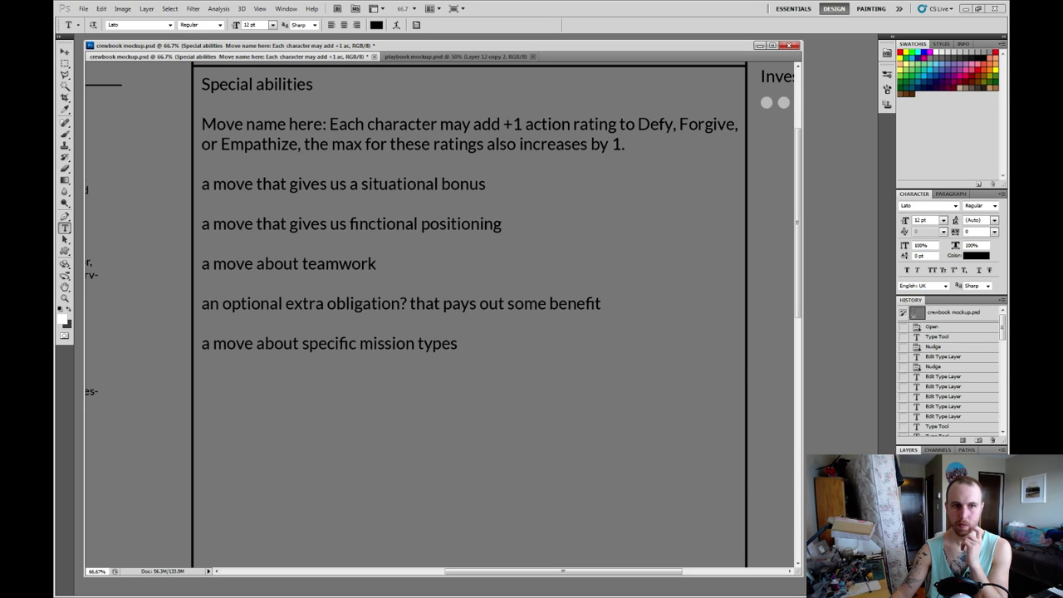
{"action": "left_click_drag", "start_coordinate": [486, 183], "coordinate": [211, 183]}
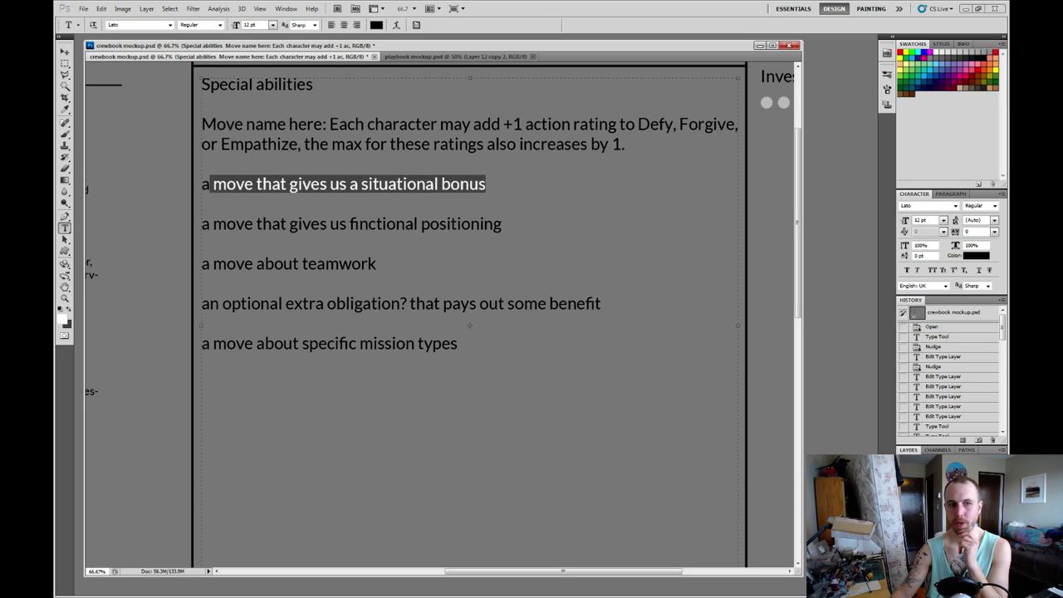
{"action": "left_click", "coordinate": [625, 143]}
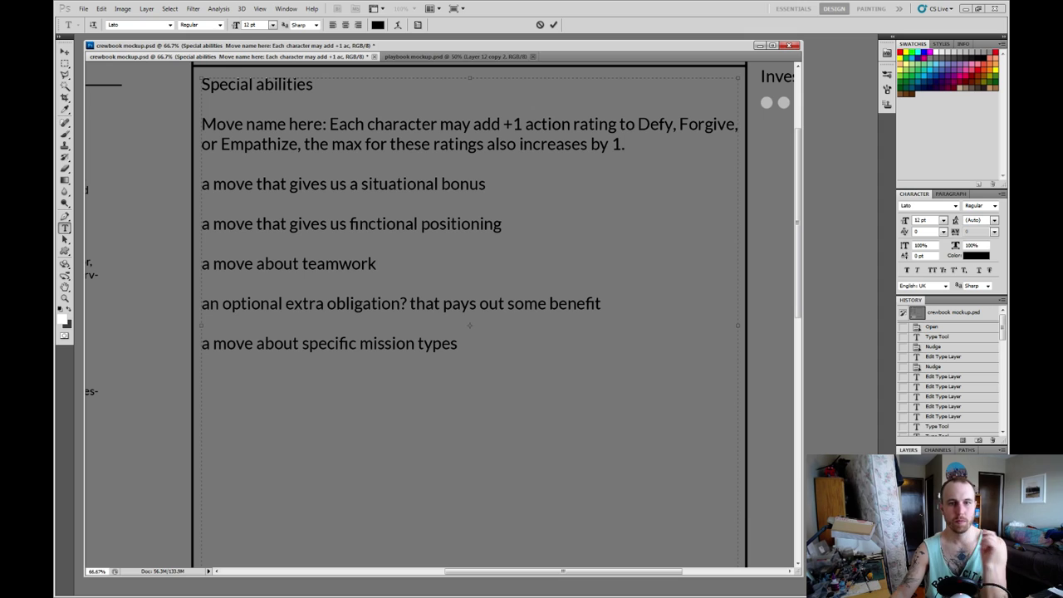
{"action": "left_click_drag", "start_coordinate": [487, 183], "coordinate": [201, 183]}
{"action": "type", "text": "P"}
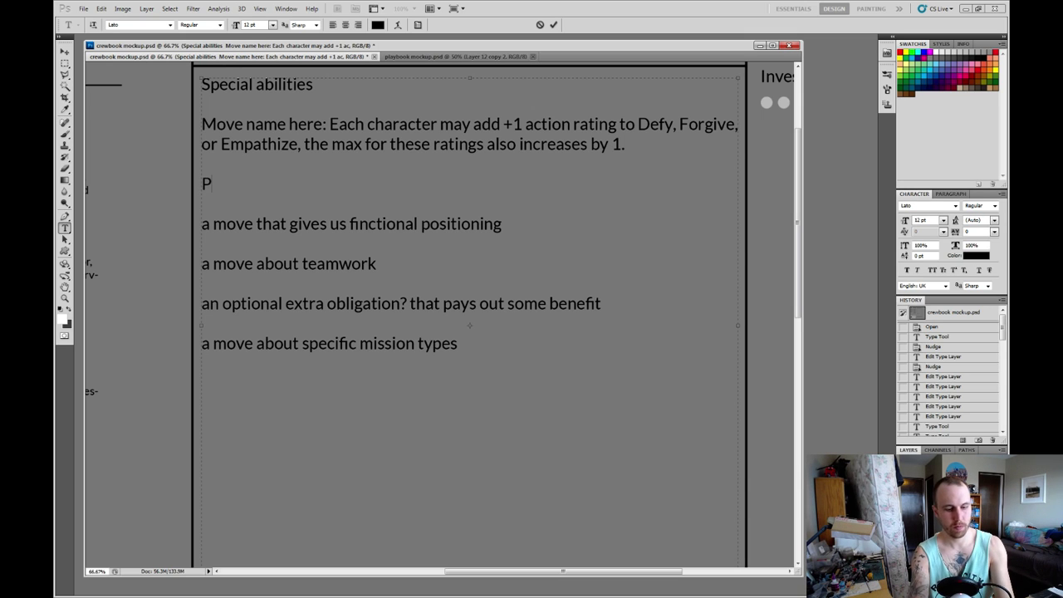
{"action": "type", "text": "ure hearts:"}
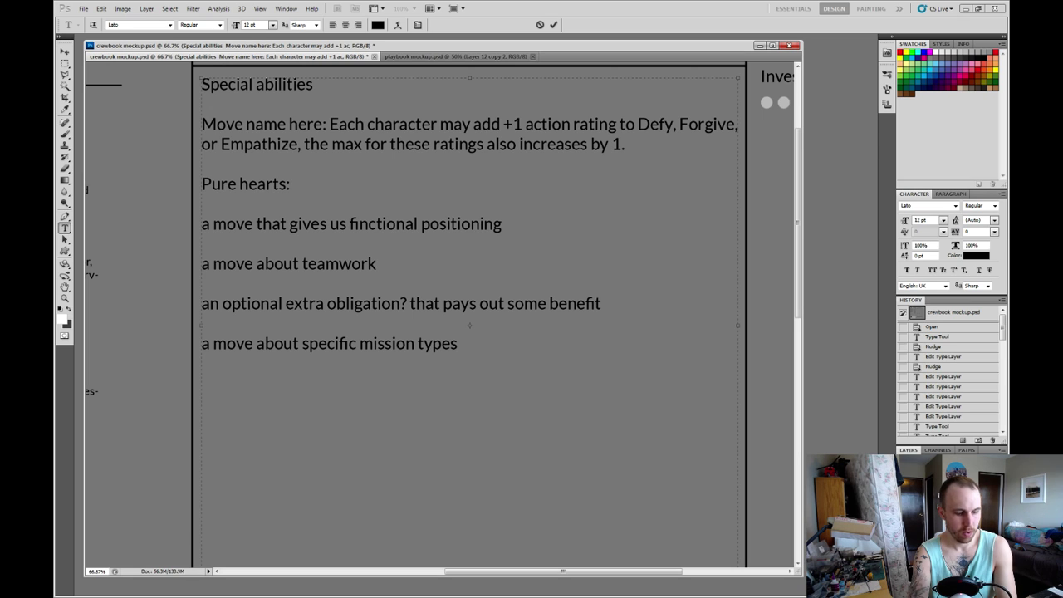
{"action": "type", "text": " Each"}
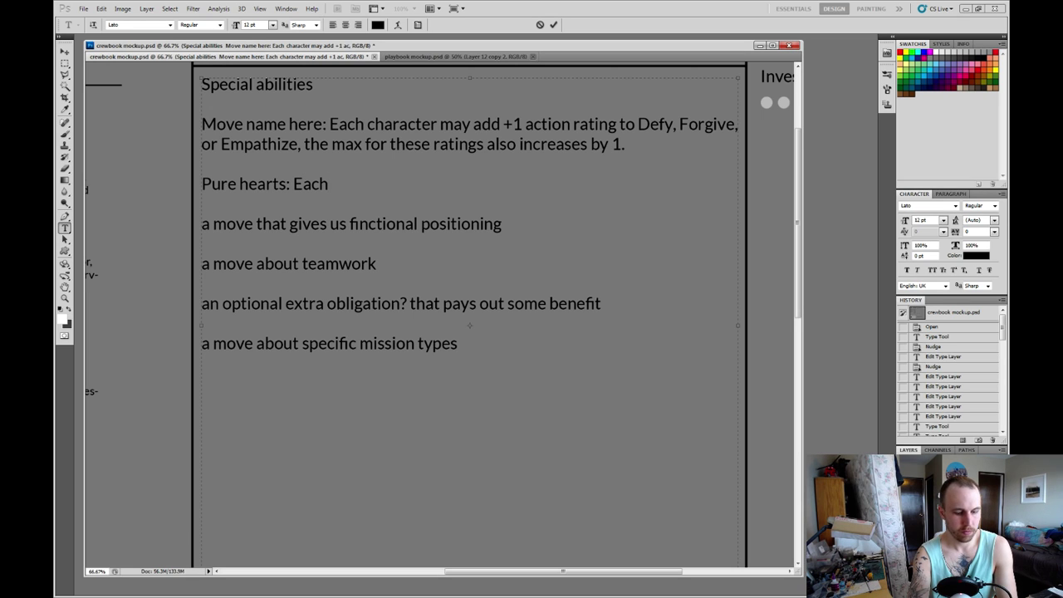
{"action": "type", "text": " character may "}
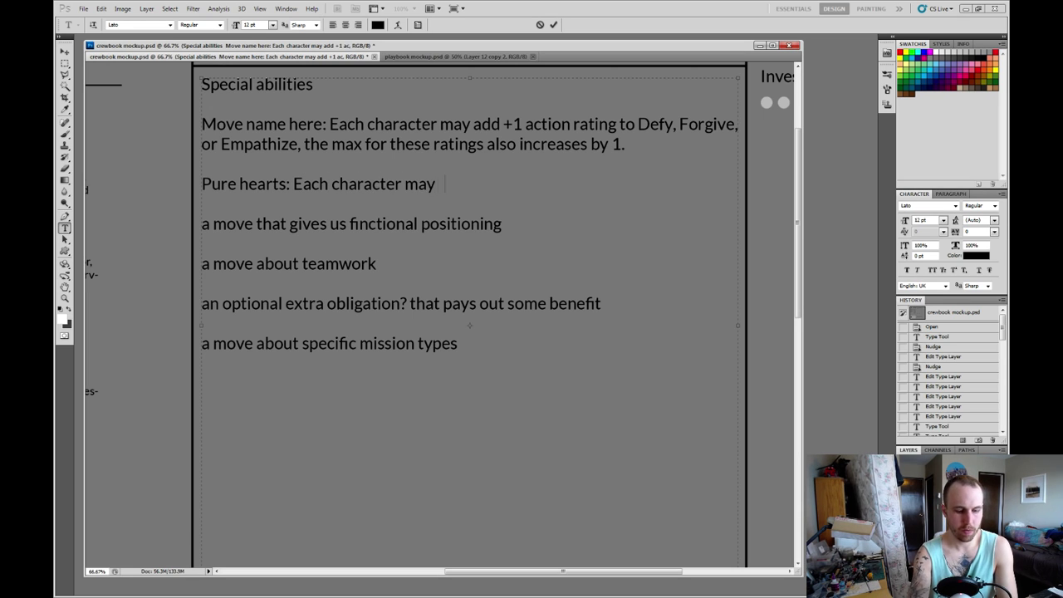
{"action": "type", "text": "roll"}
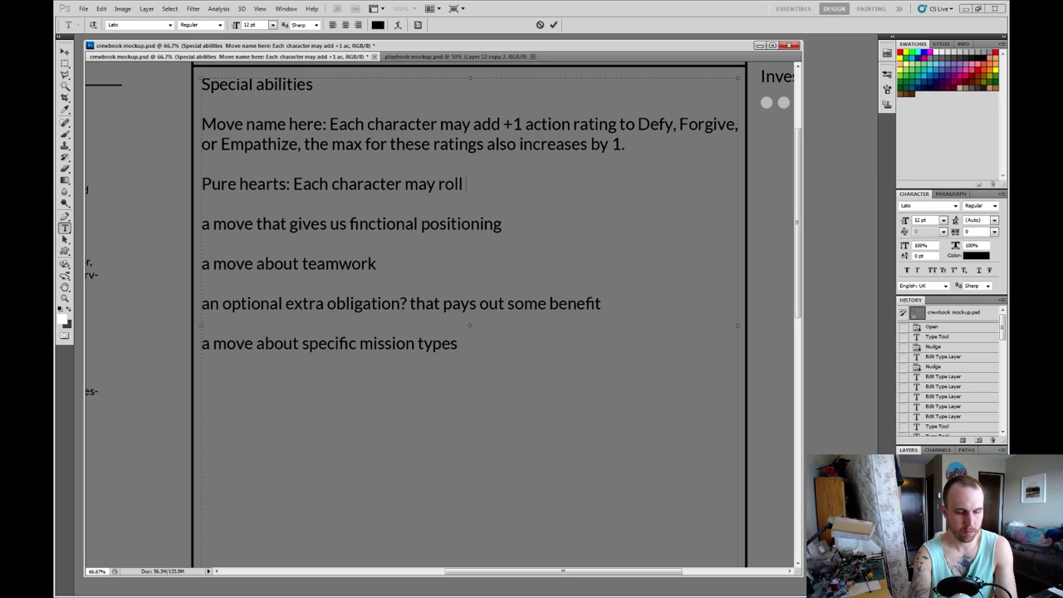
{"action": "type", "text": " +"}
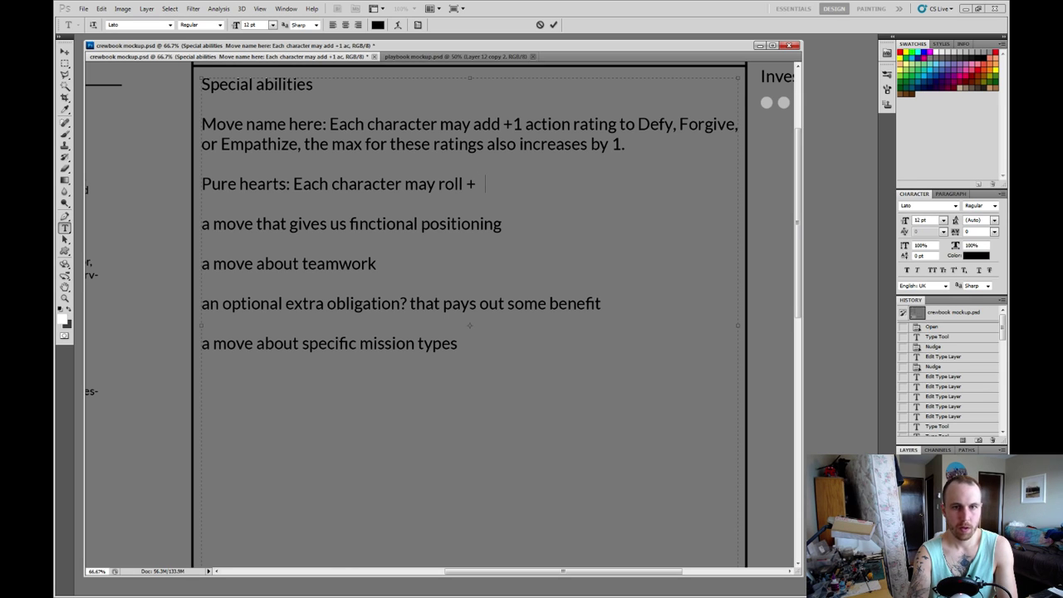
{"action": "type", "text": "1d when r"}
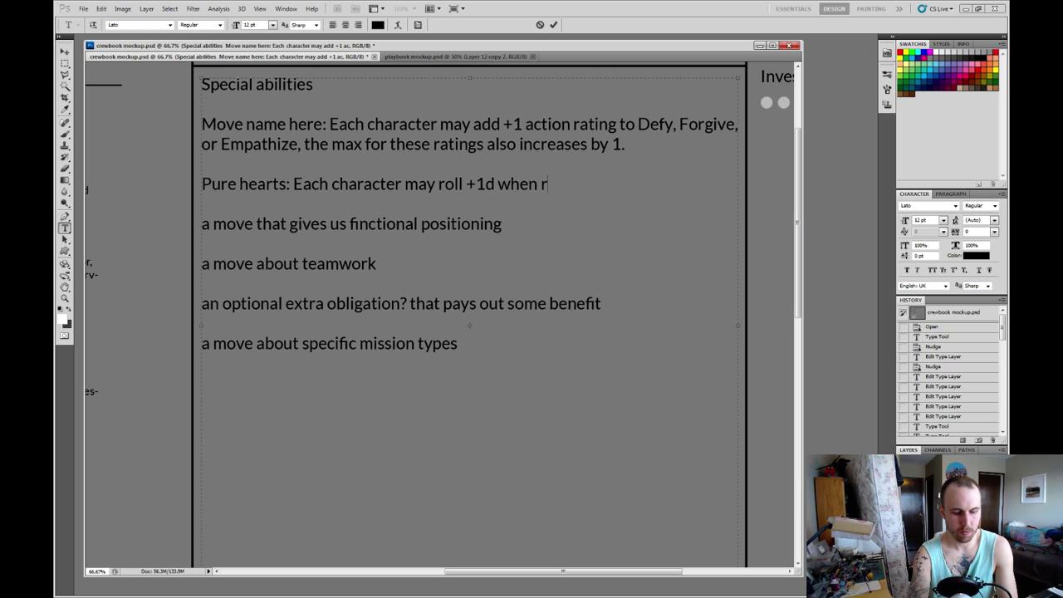
{"action": "type", "text": "olling Moe"}
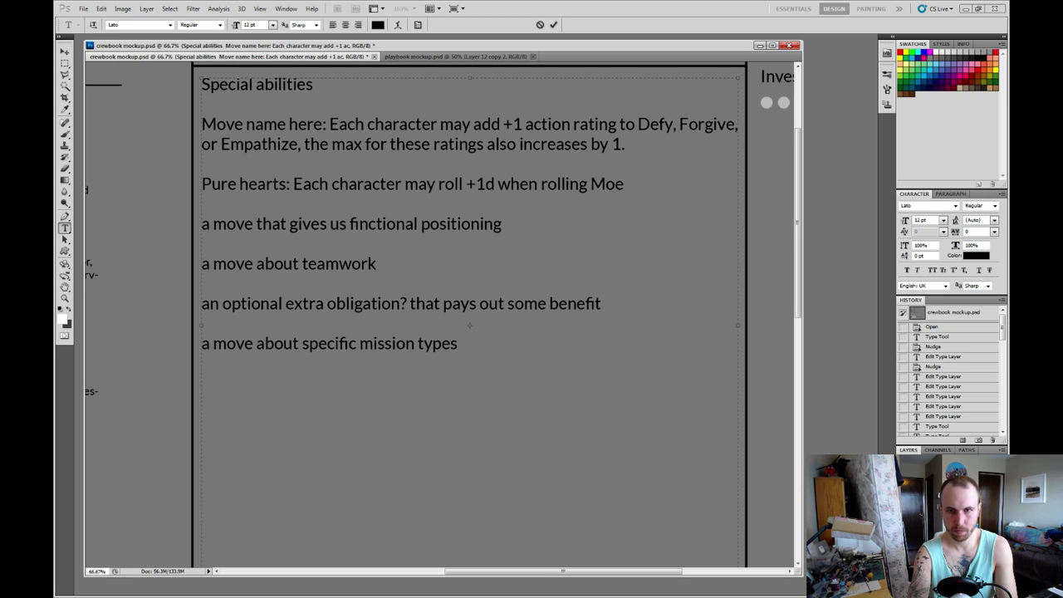
{"action": "type", "text": ", and"}
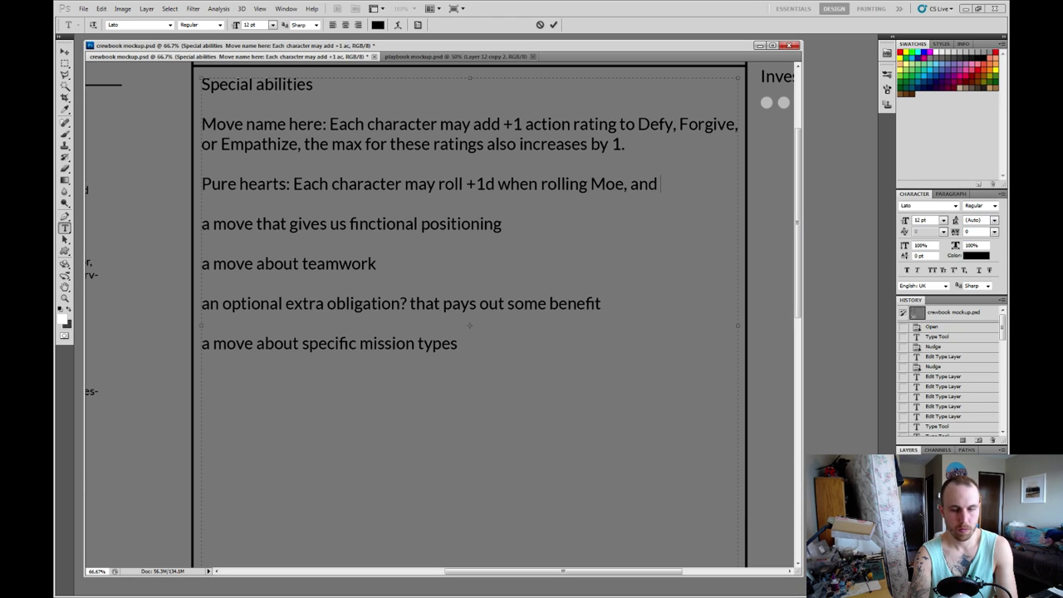
{"action": "key", "text": "BackSpace"}
{"action": "key", "text": "BackSpace"}
{"action": "key", "text": "BackSpace"}
{"action": "key", "text": "BackSpace"}
{"action": "key", "text": "BackSpace"}
{"action": "key", "text": "BackSpace"}
End the Pure hearts sentence after "Moe" with a period and add "Also get +1d for the social link action.".
{"action": "type", "text": "."}
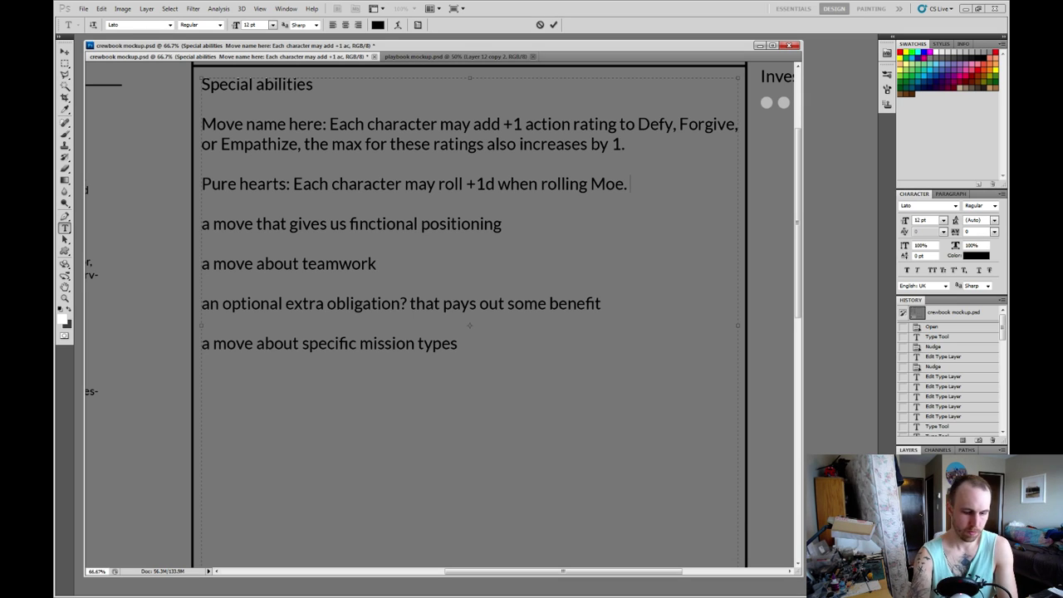
{"action": "type", "text": "Also get"}
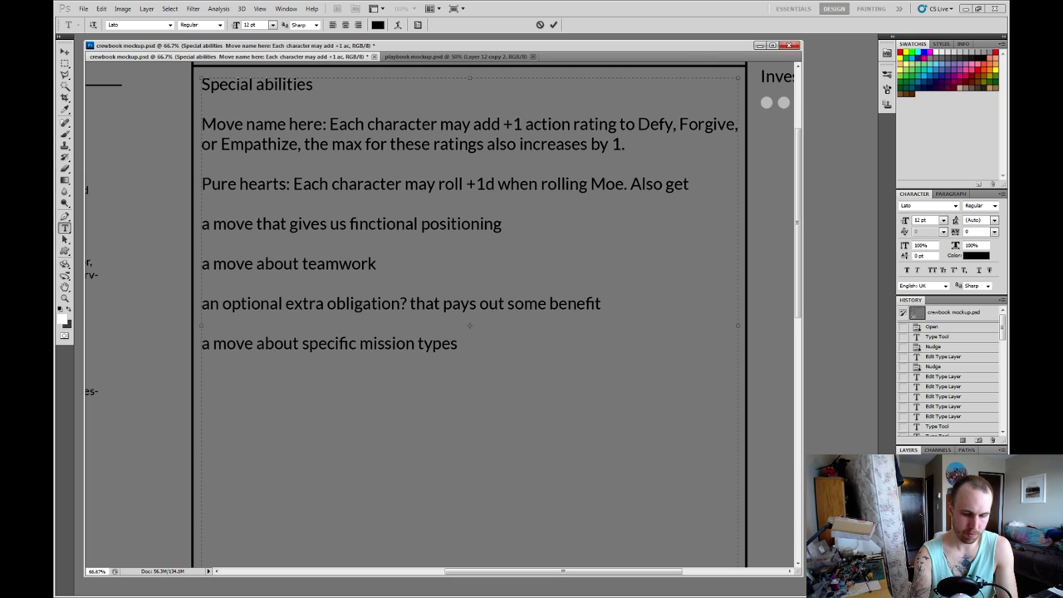
{"action": "type", "text": " +1d"}
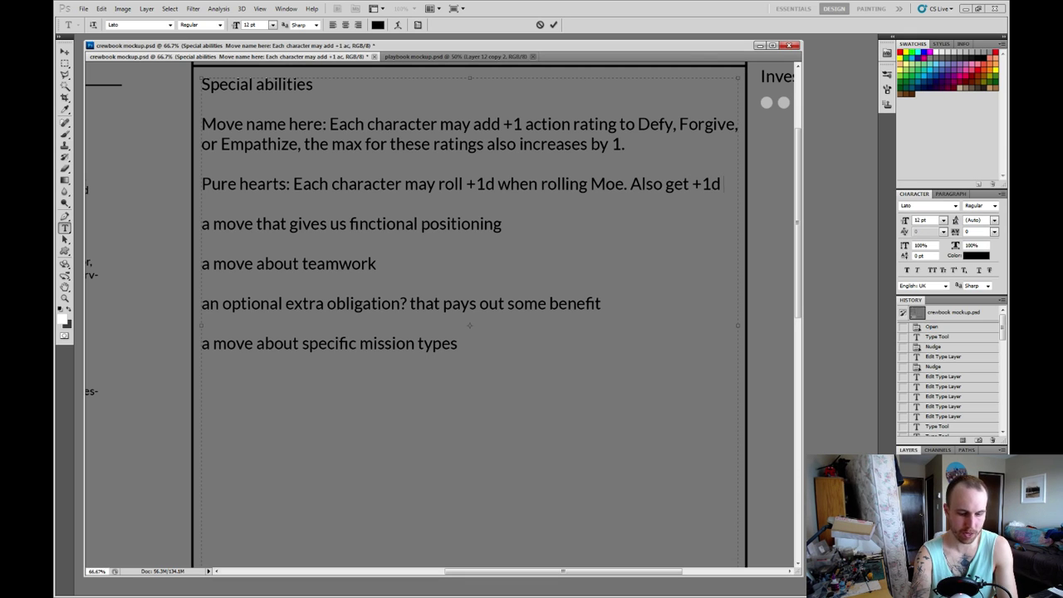
{"action": "type", "text": " for the so"}
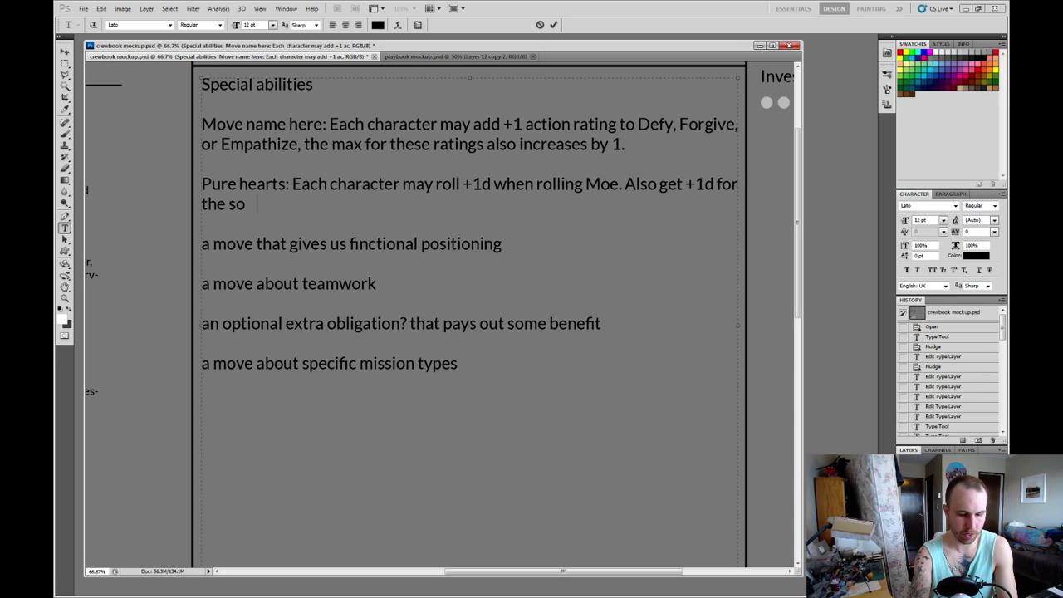
{"action": "type", "text": "cial link action."}
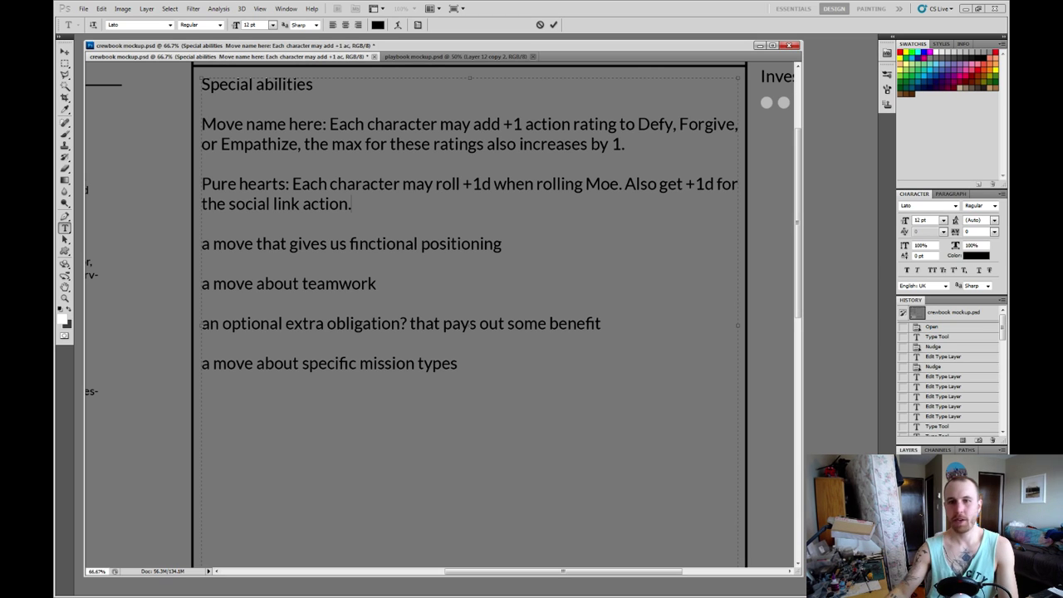
Switch to the playbook mockup and target the layer holding the action rating dots, trying a deletion and undoing it.
{"action": "left_click", "coordinate": [456, 55]}
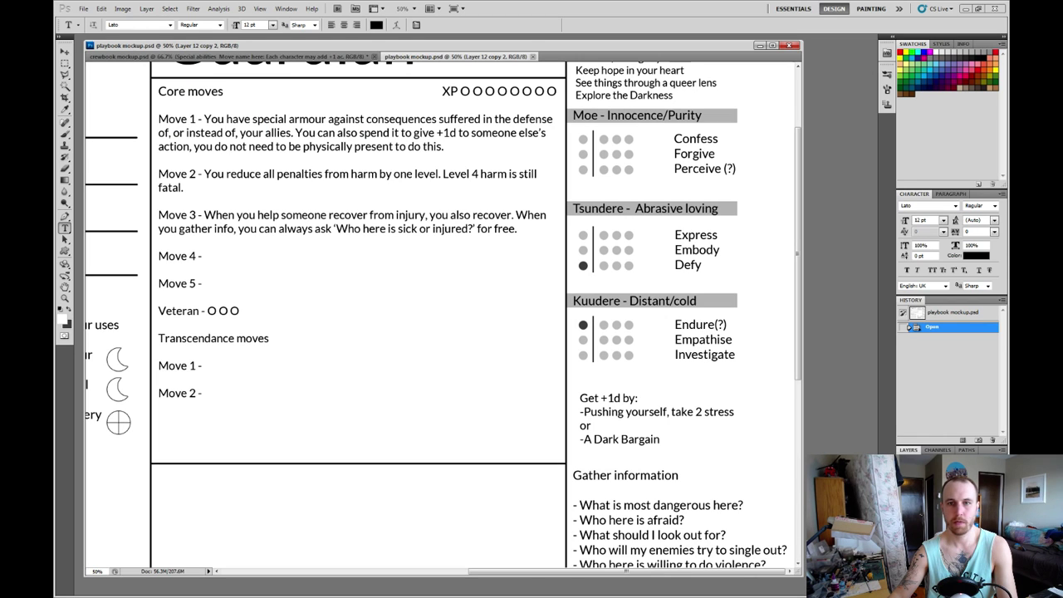
{"action": "key", "text": "ctrl+Tab"}
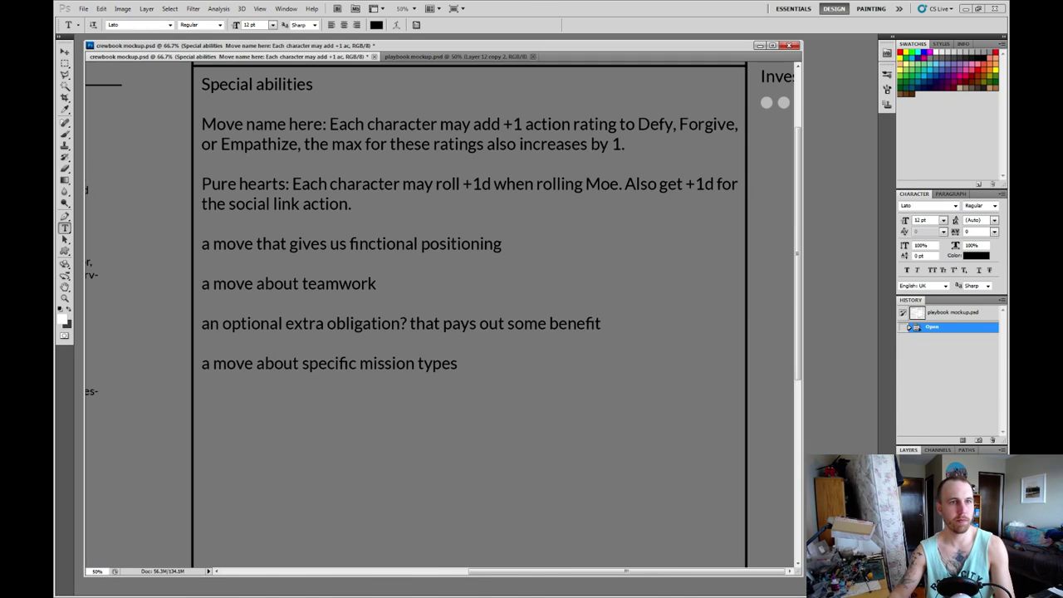
{"action": "key", "text": "ctrl+Tab"}
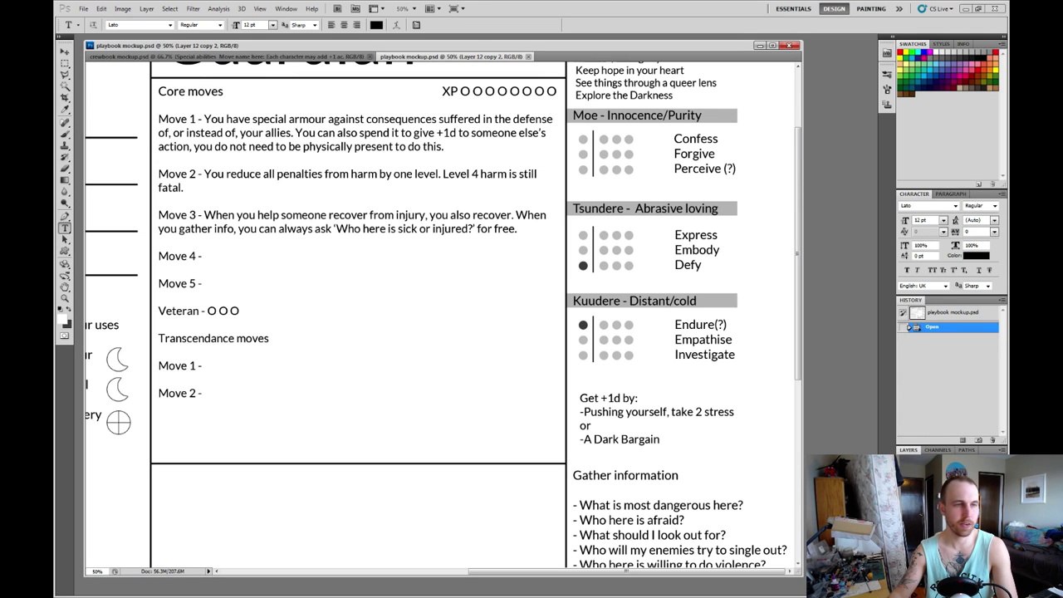
{"action": "left_click", "coordinate": [64, 51]}
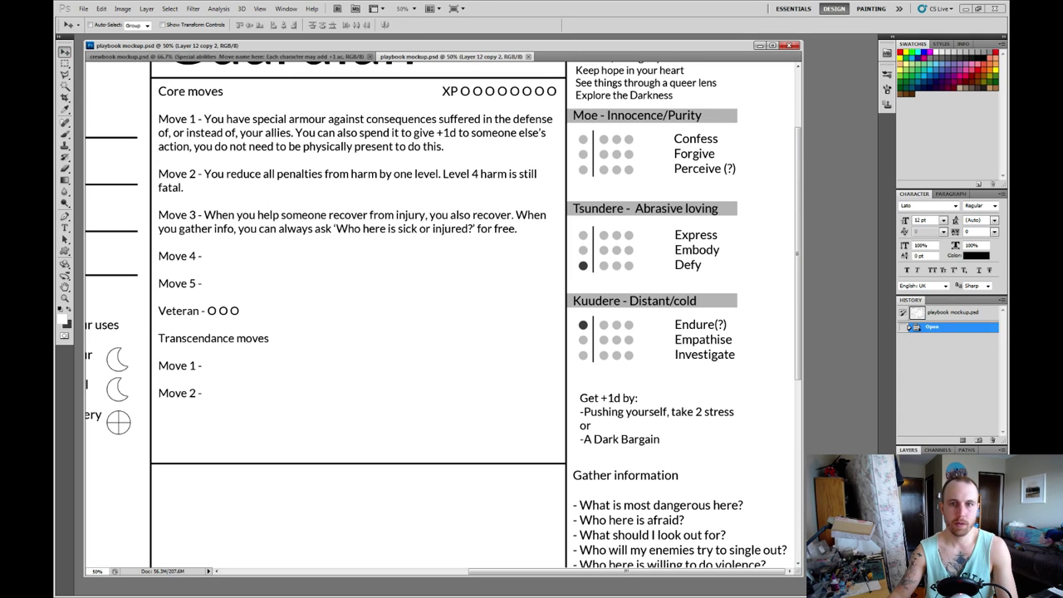
{"action": "right_click", "coordinate": [628, 142]}
{"action": "left_click", "coordinate": [665, 147]}
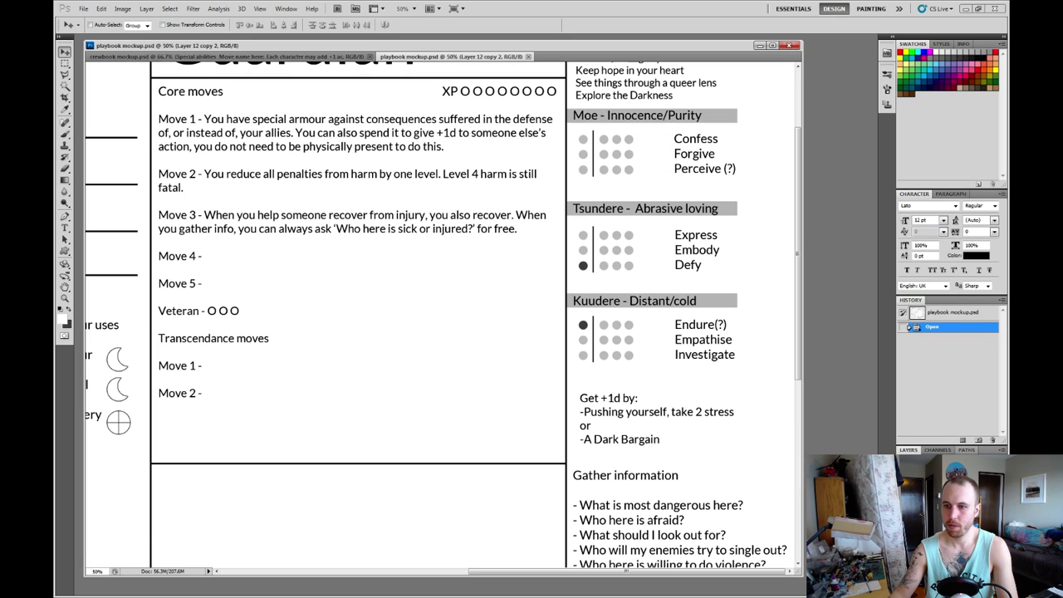
{"action": "key", "text": "Delete"}
{"action": "key", "text": "ctrl+z"}
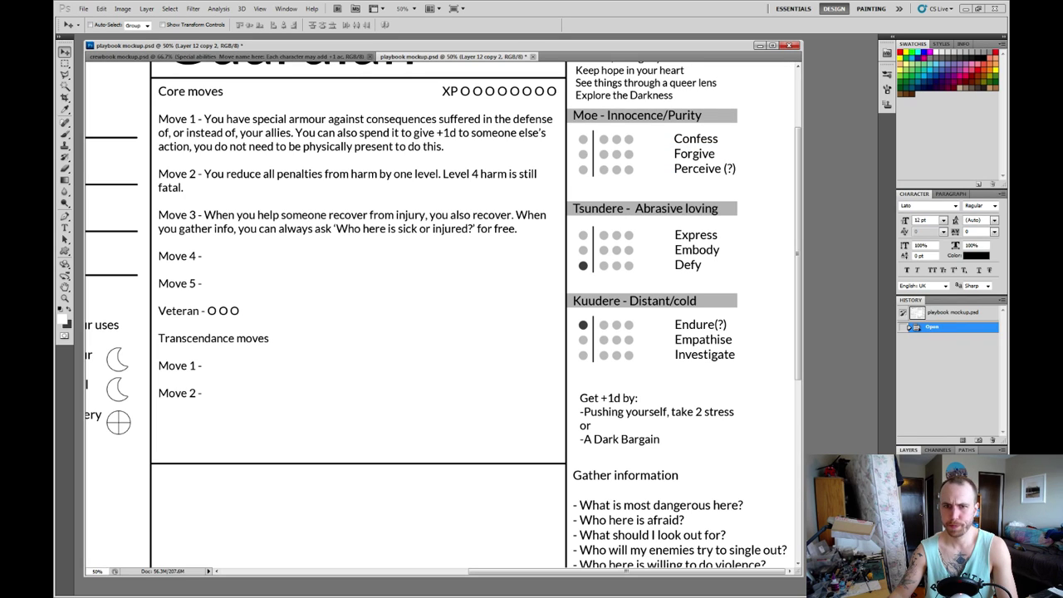
Use the Magic Wand to select the last two dots of the Confess, Forgive and Perceive rows under Moe.
{"action": "key", "text": "z"}
{"action": "left_click", "coordinate": [620, 146]}
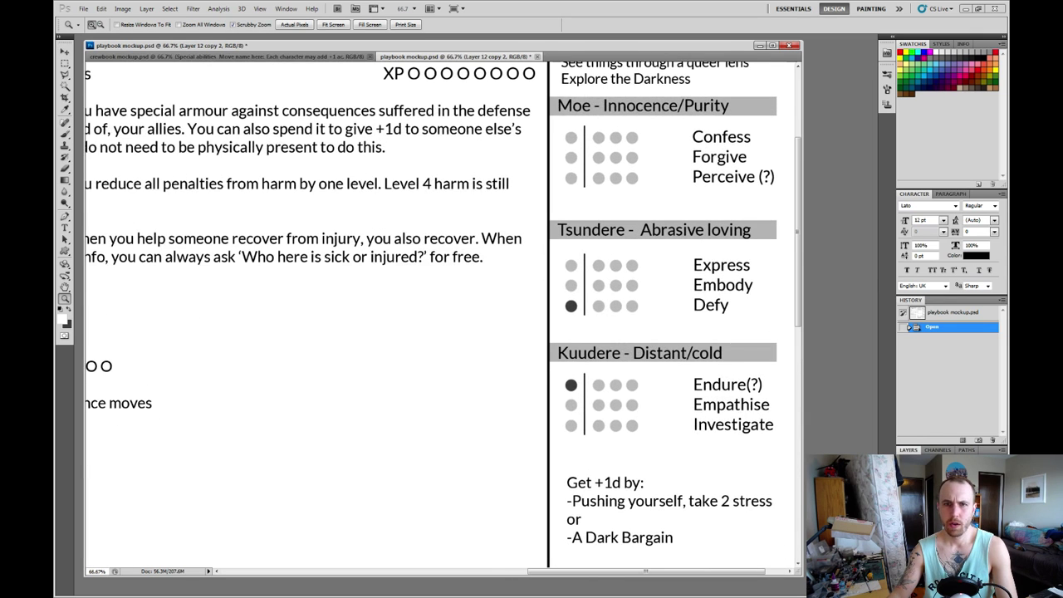
{"action": "left_click_drag", "start_coordinate": [461, 312], "coordinate": [403, 322]}
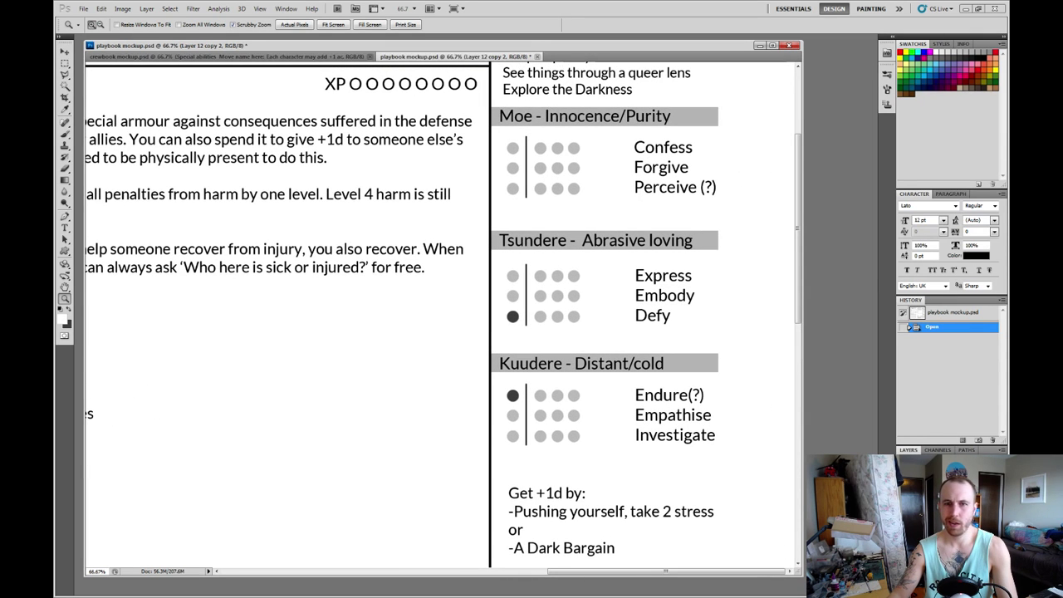
{"action": "key", "text": "w"}
{"action": "left_click", "coordinate": [557, 147]}
{"action": "left_click", "coordinate": [573, 147], "text": "shift"}
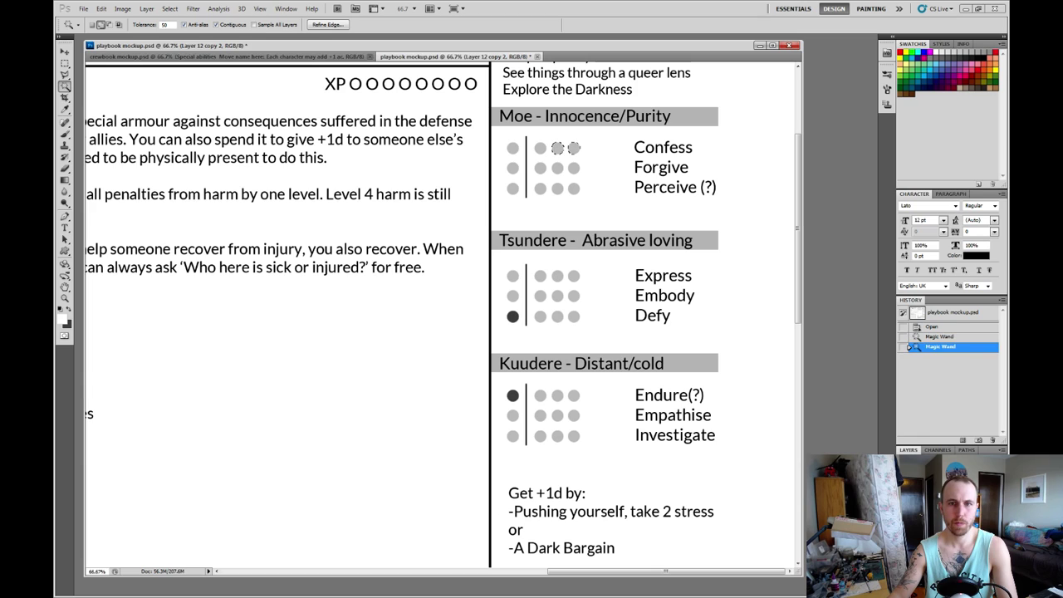
{"action": "left_click", "coordinate": [557, 168], "text": "shift"}
{"action": "left_click", "coordinate": [573, 168], "text": "shift"}
{"action": "left_click", "coordinate": [557, 189], "text": "shift"}
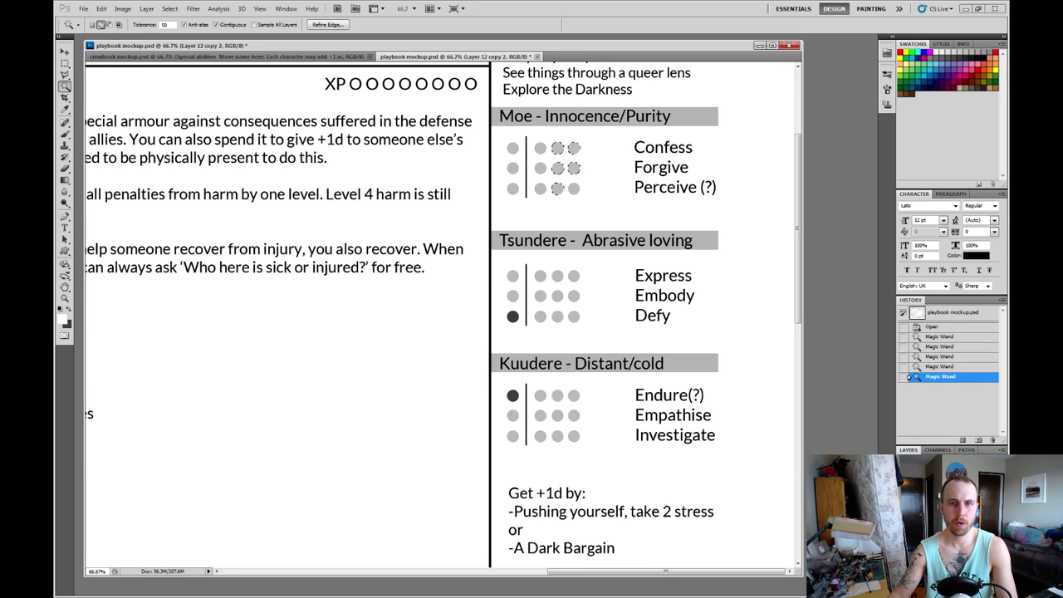
{"action": "left_click", "coordinate": [573, 189], "text": "shift"}
Add the last two dots of the Express, Embody and Defy rows under Tsundere to the selection.
{"action": "left_click", "coordinate": [557, 276], "text": "shift"}
{"action": "left_click", "coordinate": [573, 275], "text": "shift"}
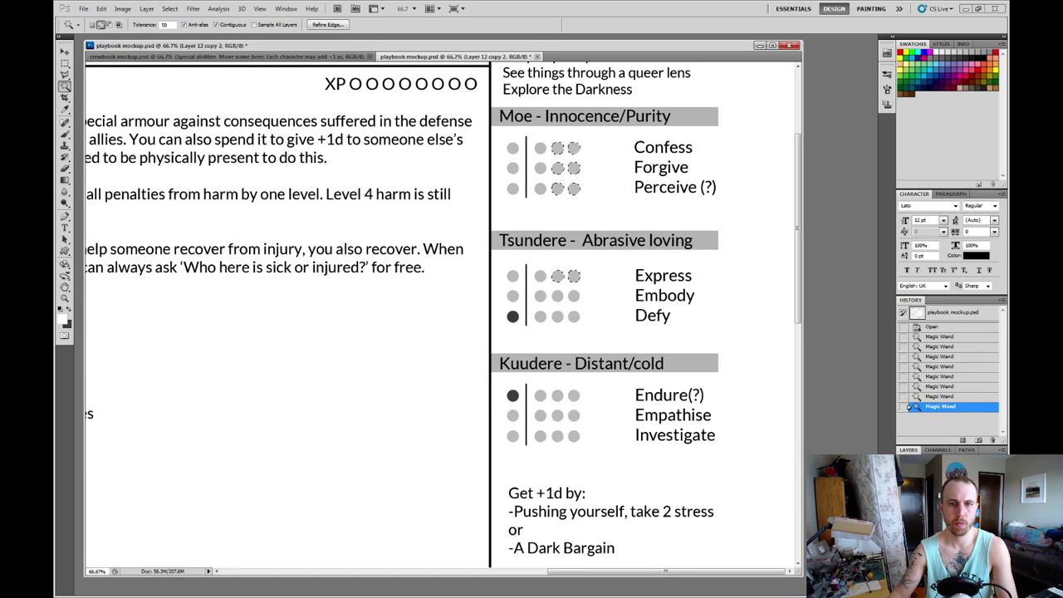
{"action": "left_click", "coordinate": [557, 296], "text": "shift"}
{"action": "left_click", "coordinate": [572, 295], "text": "shift"}
{"action": "left_click", "coordinate": [557, 317], "text": "shift"}
{"action": "left_click", "coordinate": [573, 317], "text": "shift"}
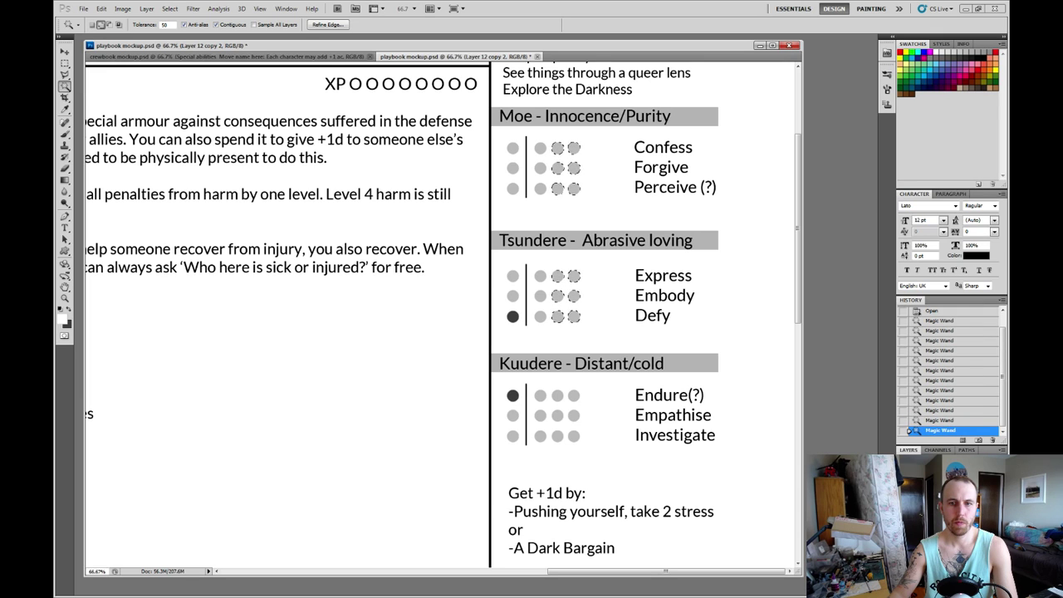
Add the last two dots of the Endure, Empathise and Investigate rows under Kuudere to the selection.
{"action": "left_click", "coordinate": [557, 395], "text": "shift"}
{"action": "left_click", "coordinate": [573, 395], "text": "shift"}
{"action": "left_click", "coordinate": [557, 415], "text": "shift"}
{"action": "left_click", "coordinate": [573, 415], "text": "shift"}
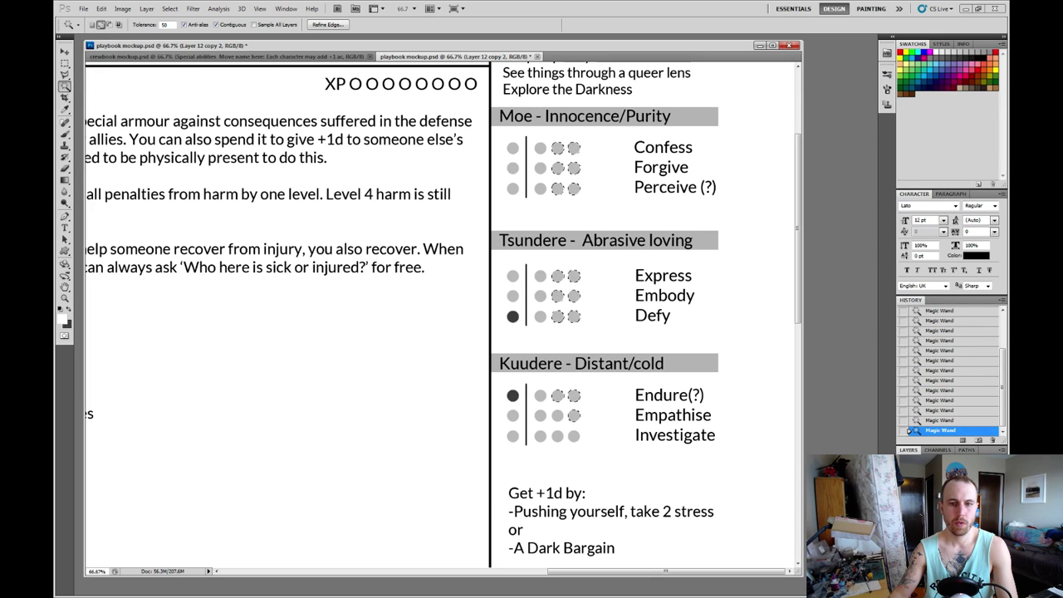
{"action": "left_click", "coordinate": [557, 436], "text": "shift"}
{"action": "left_click", "coordinate": [572, 436], "text": "shift"}
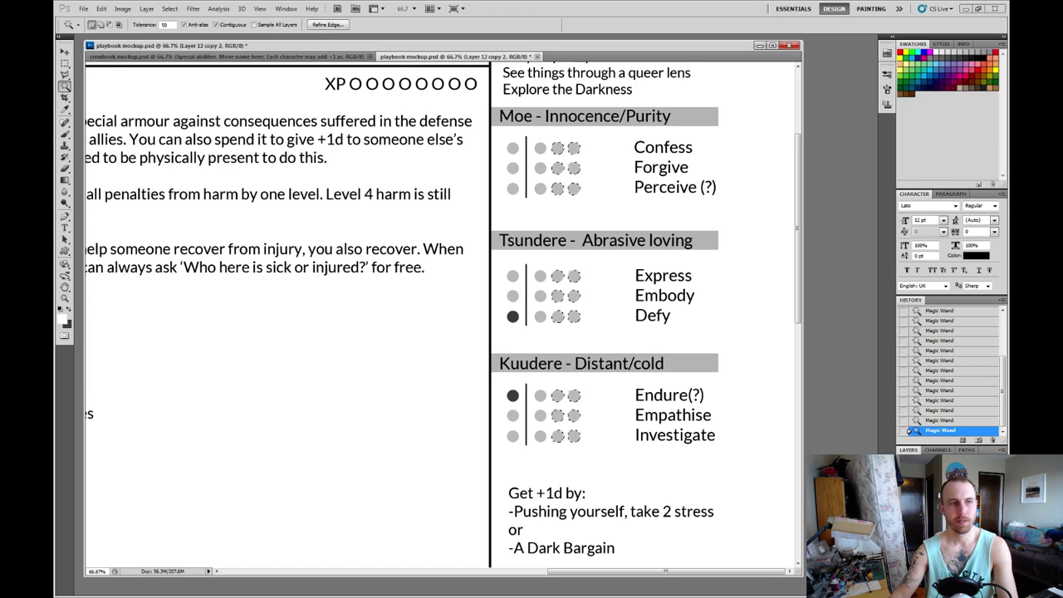
Contract the dot selection and fill it with white so the dots become hollow outlines, and clear the selection.
{"action": "left_click", "coordinate": [168, 8]}
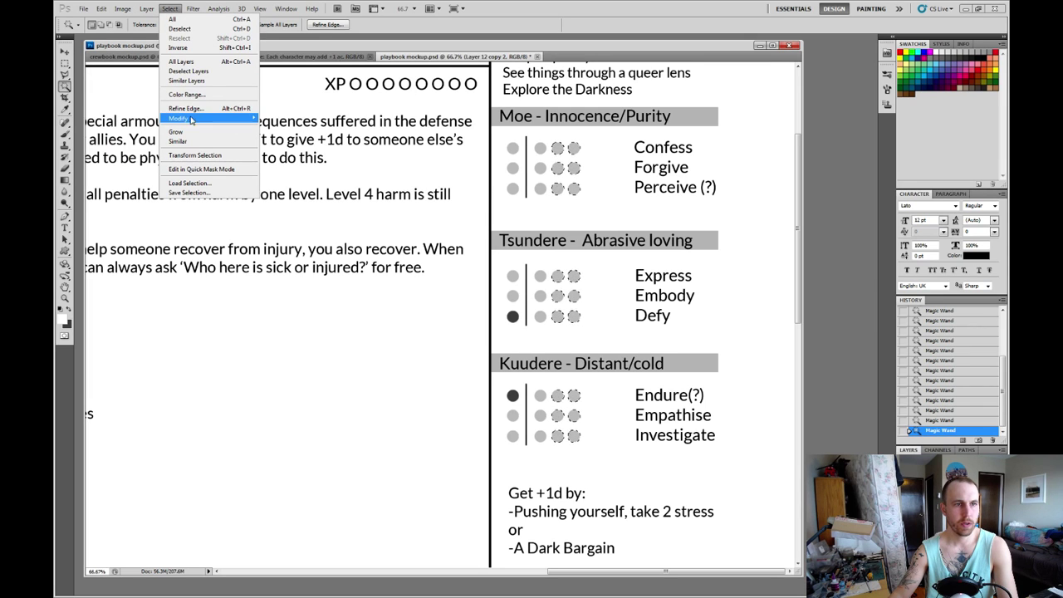
{"action": "mouse_move", "coordinate": [191, 119]}
{"action": "left_click", "coordinate": [116, 147]}
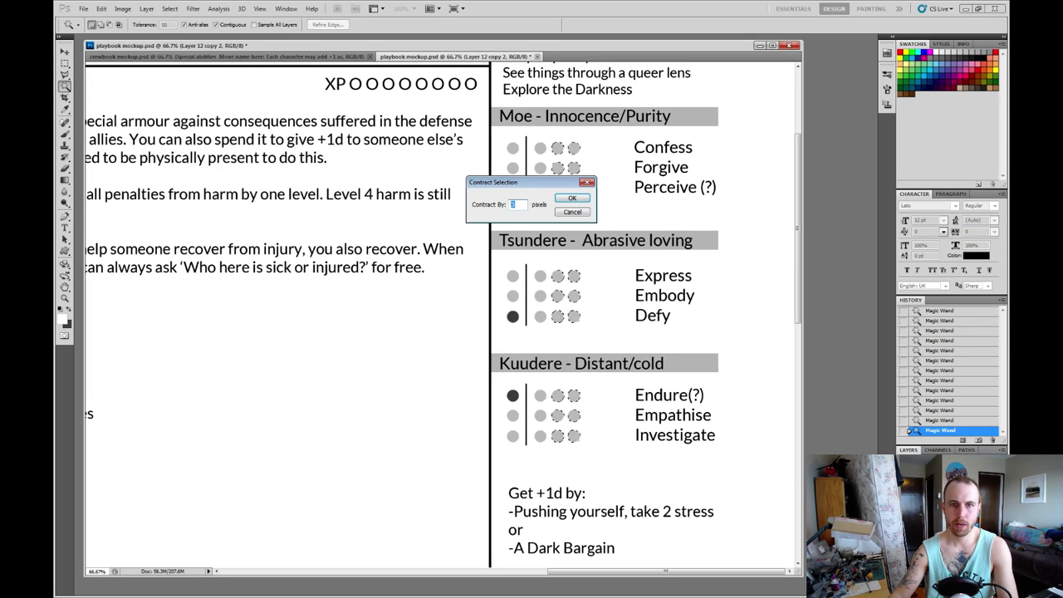
{"action": "left_click", "coordinate": [572, 197]}
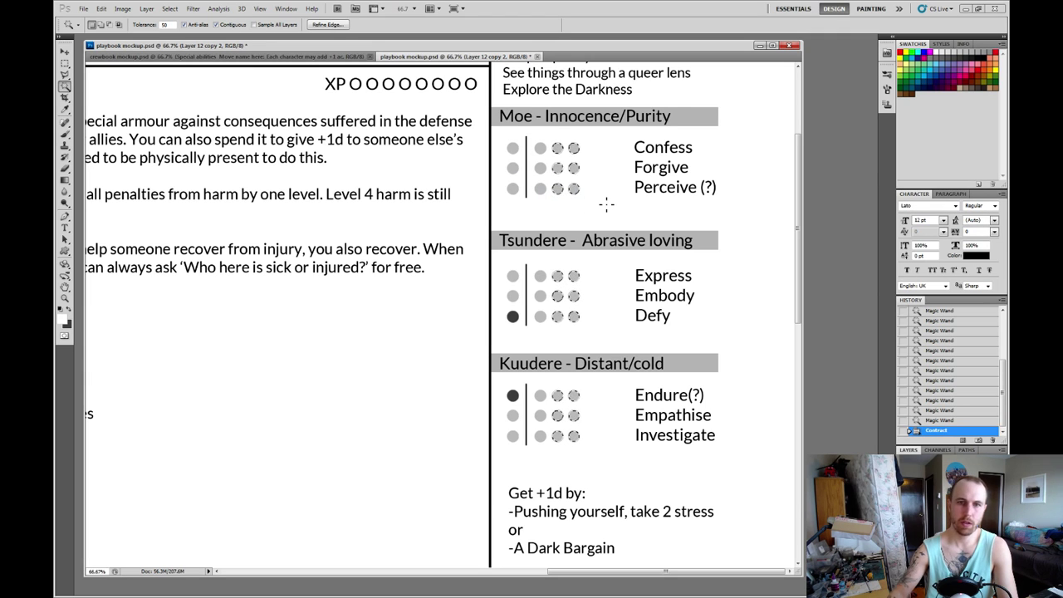
{"action": "key", "text": "d"}
{"action": "key", "text": "ctrl+BackSpace"}
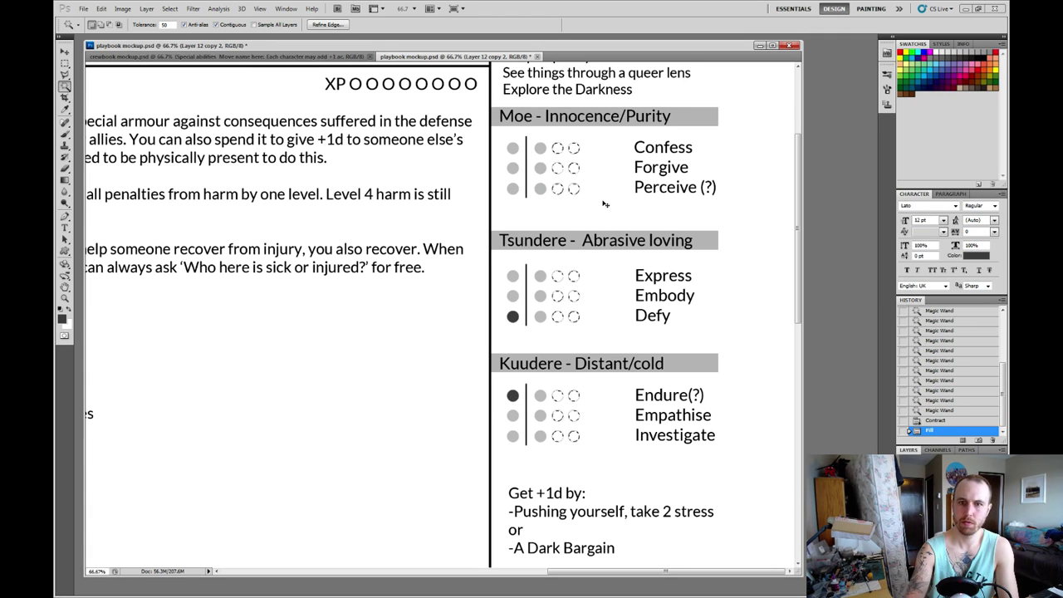
{"action": "key", "text": "ctrl+d"}
Try to nudge the two columns of hollow dots in all three rating groups slightly to the right.
{"action": "key", "text": "m"}
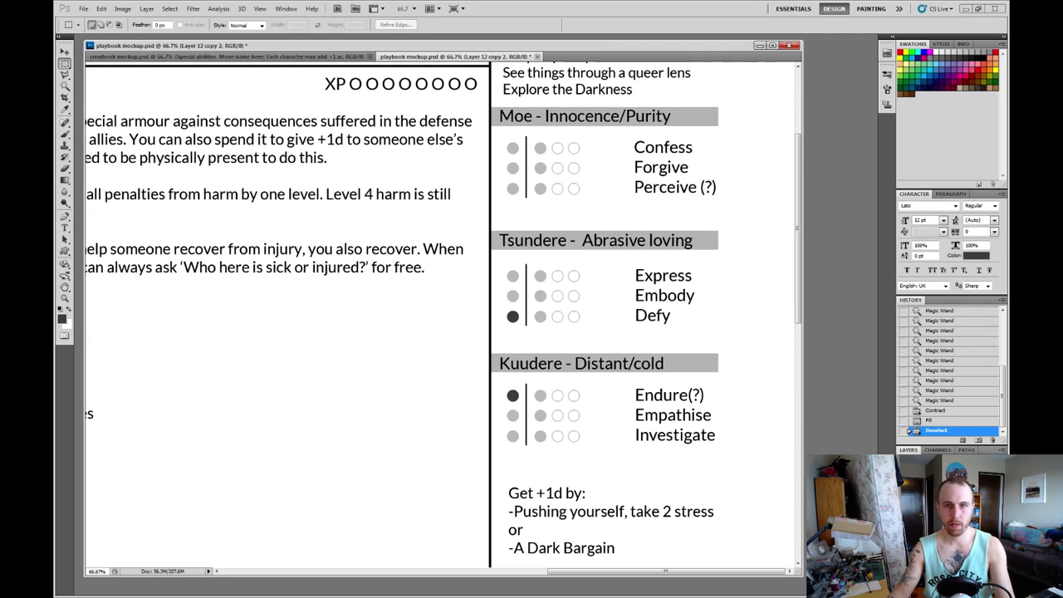
{"action": "mouse_move", "coordinate": [548, 132]}
{"action": "left_mouse_down"}
{"action": "mouse_move", "coordinate": [599, 317]}
{"action": "mouse_move", "coordinate": [600, 463]}
{"action": "left_mouse_up"}
{"action": "key", "text": "v"}
{"action": "key", "text": "Right"}
{"action": "key", "text": "Right"}
{"action": "key", "text": "Right"}
{"action": "key", "text": "Right"}
{"action": "key", "text": "Right"}
{"action": "key", "text": "Right"}
{"action": "key", "text": "Right"}
{"action": "key", "text": "Right"}
{"action": "key", "text": "Right"}
{"action": "key", "text": "Right"}
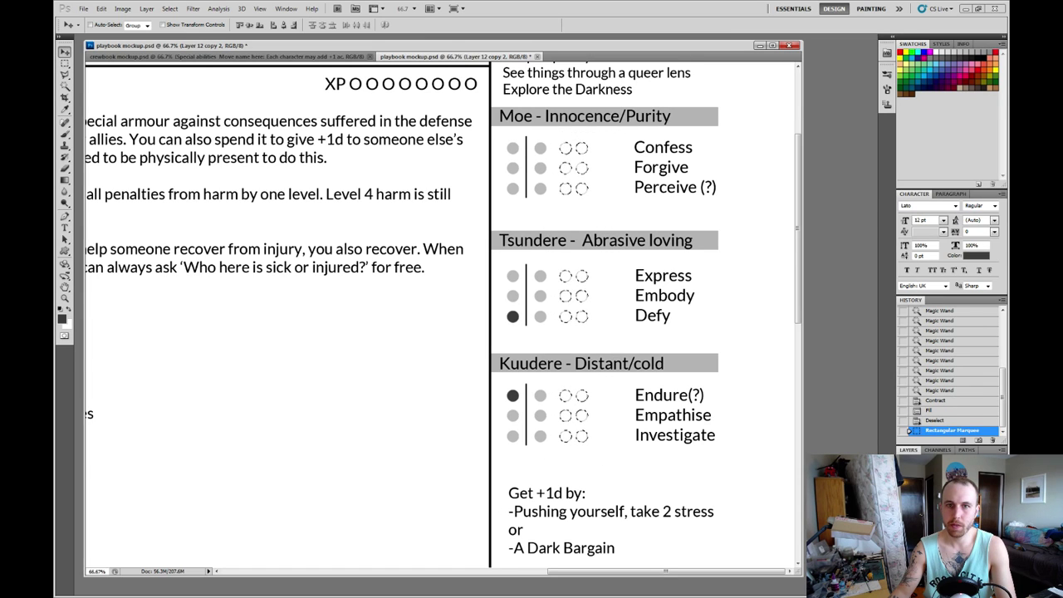
Undo the nudges of the hollow dot columns and clear the rectangular selection.
{"action": "key", "text": "ctrl+alt+z"}
{"action": "key", "text": "ctrl+alt+z"}
{"action": "key", "text": "ctrl+alt+z"}
{"action": "key", "text": "ctrl+alt+z"}
{"action": "key", "text": "ctrl+alt+z"}
{"action": "key", "text": "ctrl+alt+z"}
{"action": "key", "text": "ctrl+alt+z"}
{"action": "key", "text": "ctrl+alt+z"}
{"action": "key", "text": "ctrl+alt+z"}
{"action": "key", "text": "ctrl+alt+z"}
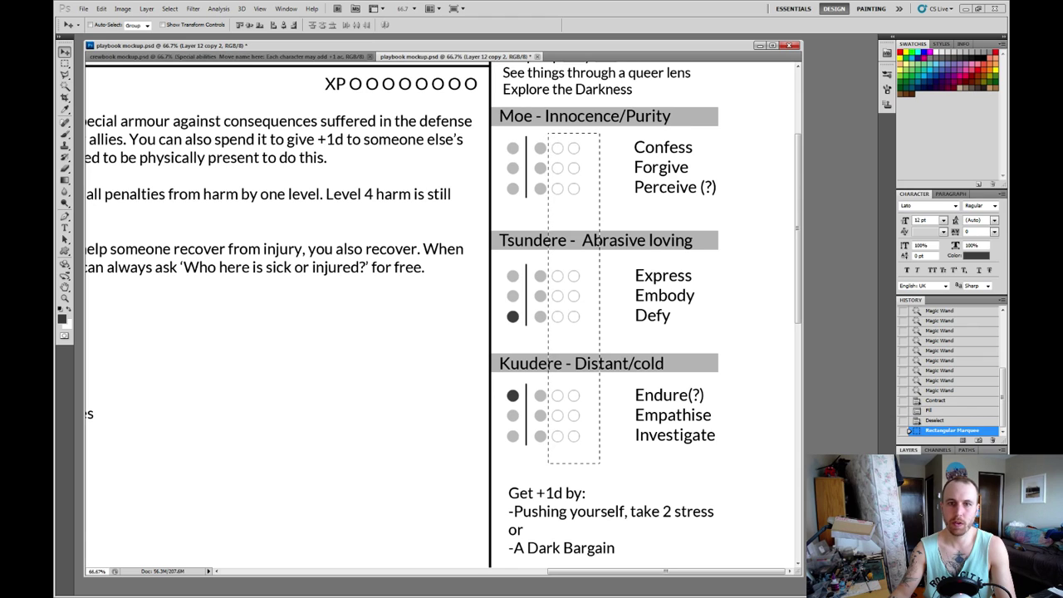
{"action": "key", "text": "m"}
{"action": "key", "text": "ctrl+d"}
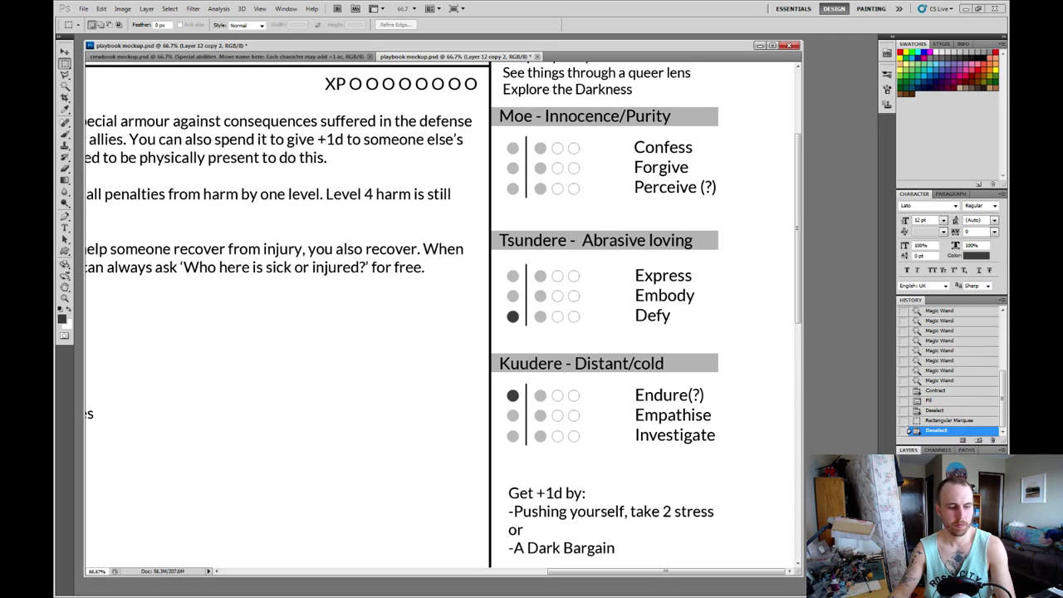
In the crewbook mockup's special abilities, correct "finctional" to "fictional" in the positioning placeholder line.
{"action": "key", "text": "ctrl+Tab"}
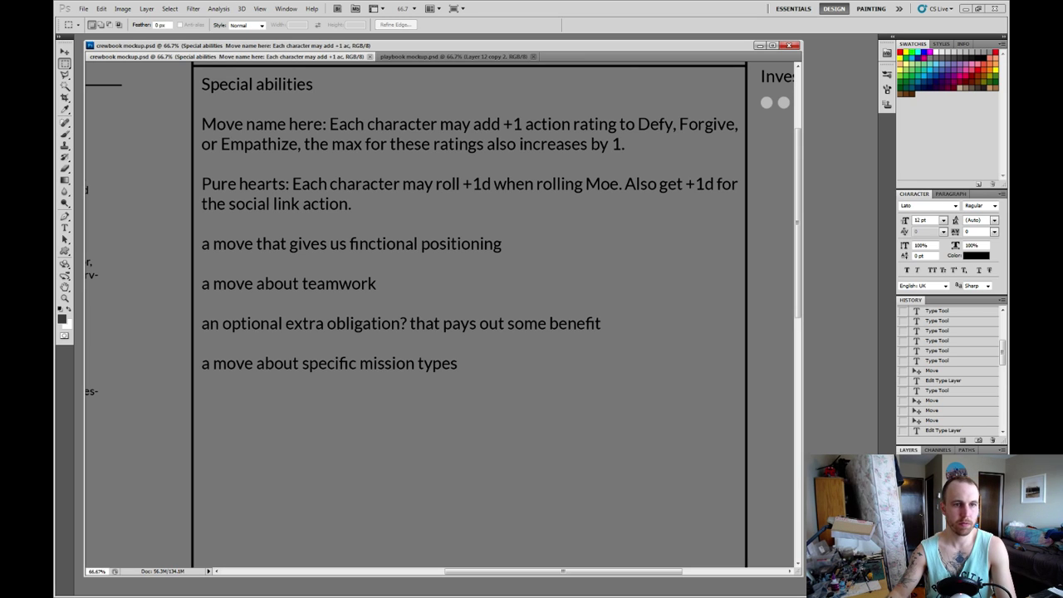
{"action": "key", "text": "t"}
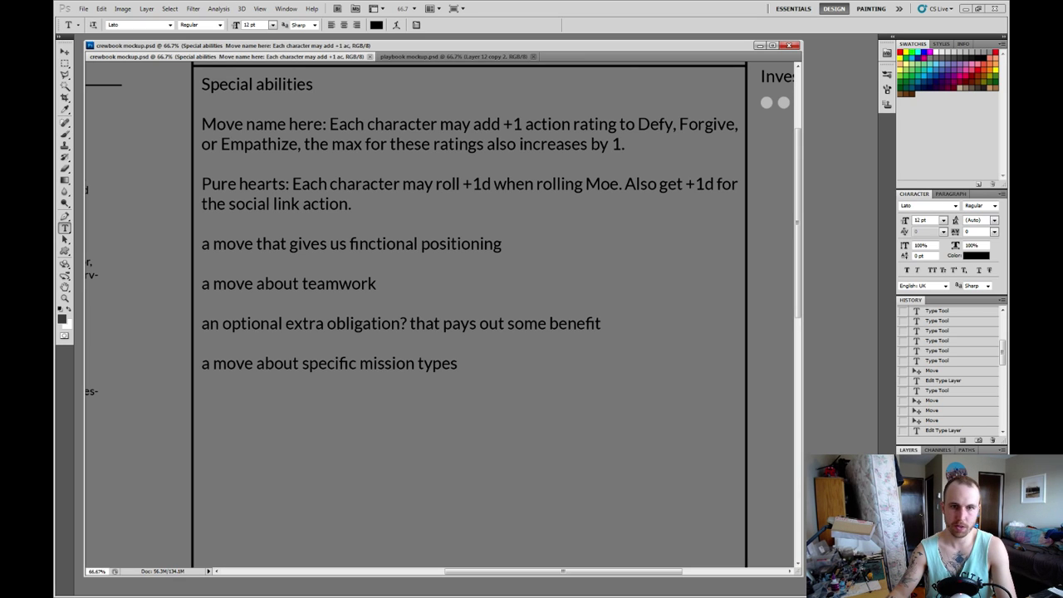
{"action": "left_click_drag", "start_coordinate": [502, 244], "coordinate": [201, 243]}
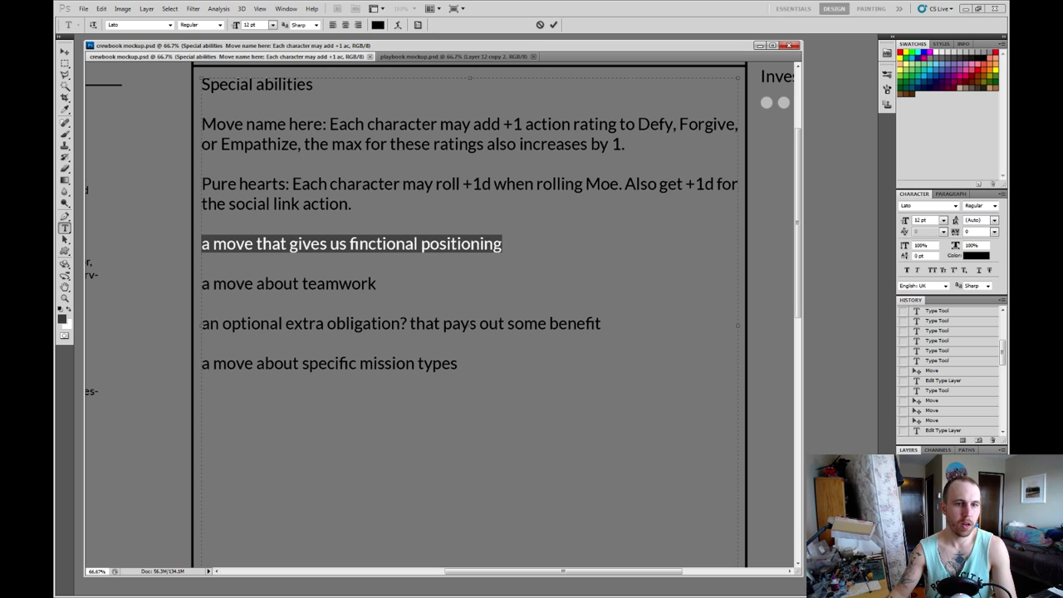
{"action": "left_click", "coordinate": [368, 244]}
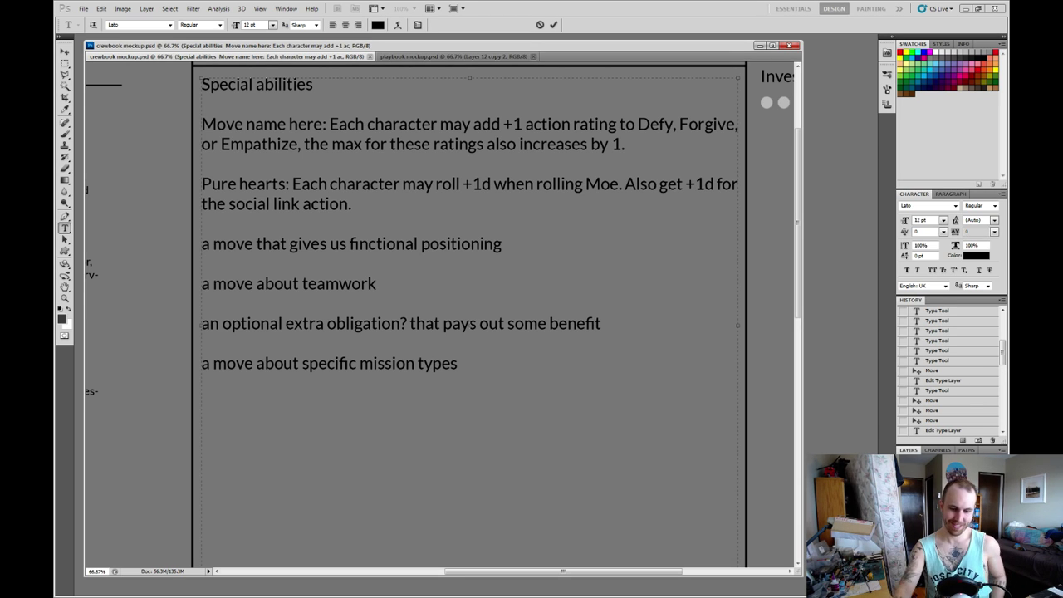
{"action": "key", "text": "BackSpace"}
{"action": "left_click_drag", "start_coordinate": [493, 243], "coordinate": [201, 243]}
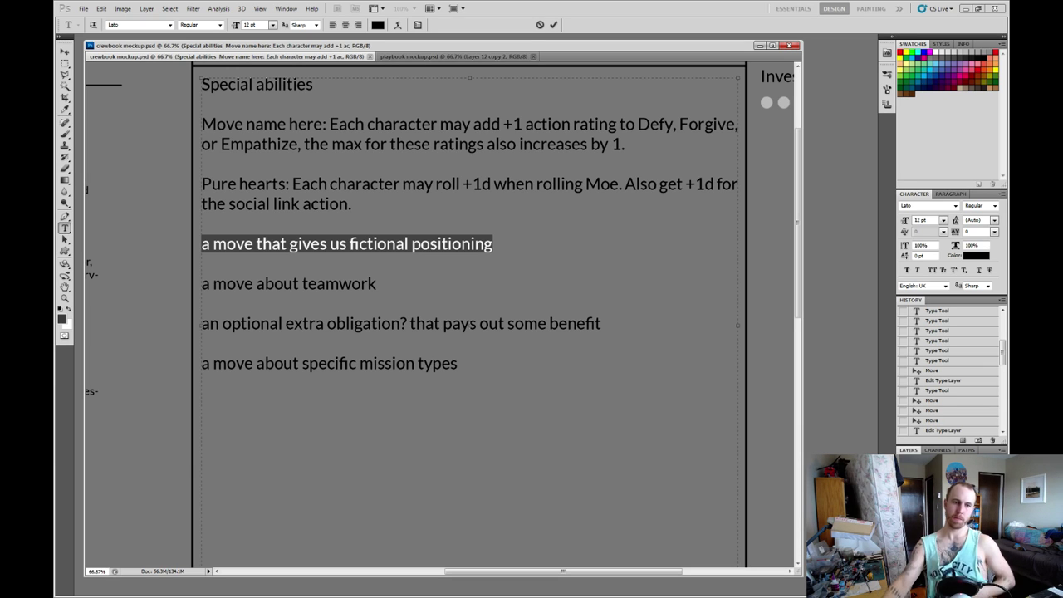
Clear the placeholder line "a move about specific mission types" from the special abilities text.
{"action": "left_click_drag", "start_coordinate": [457, 362], "coordinate": [212, 363]}
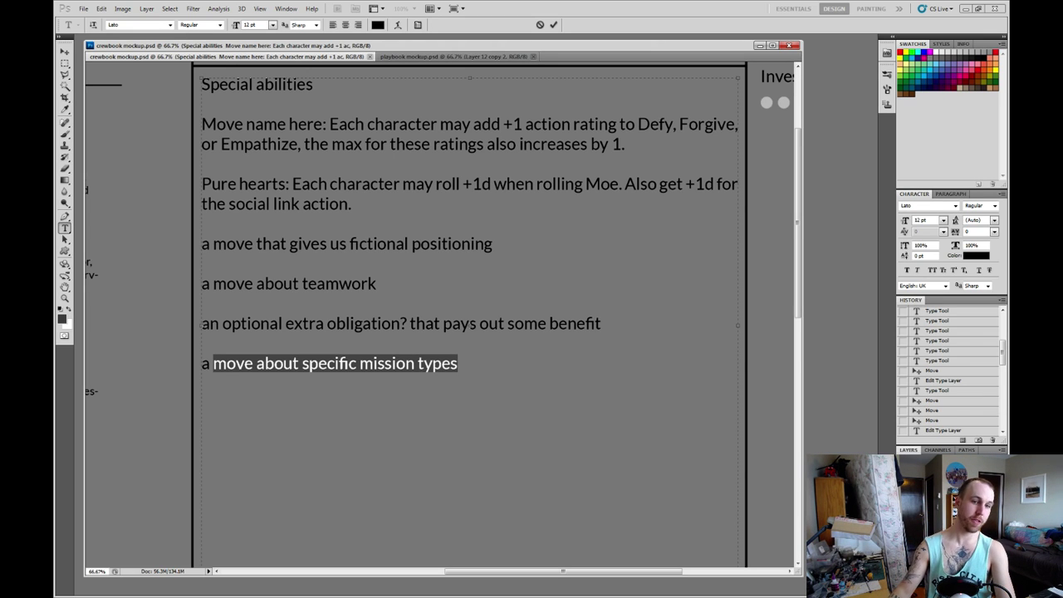
{"action": "left_click_drag", "start_coordinate": [457, 363], "coordinate": [201, 363]}
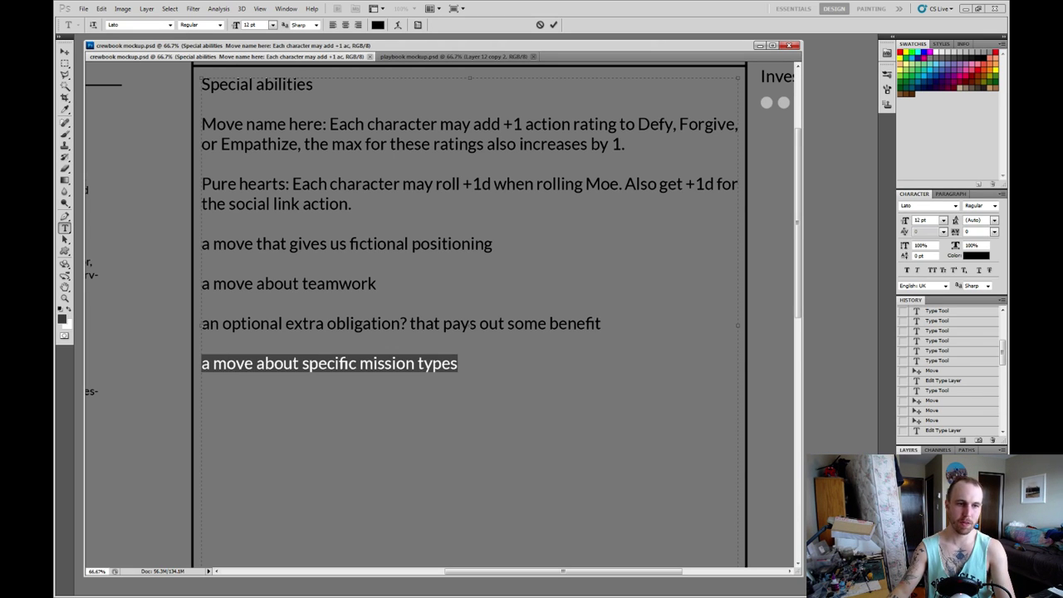
{"action": "type", "text": "Pu"}
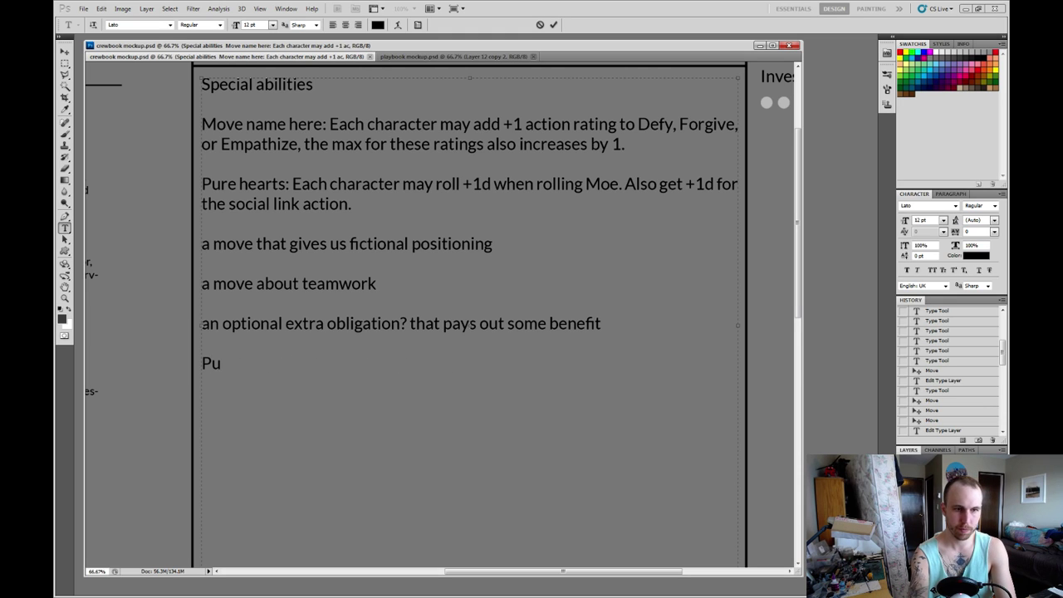
{"action": "type", "text": "rity"}
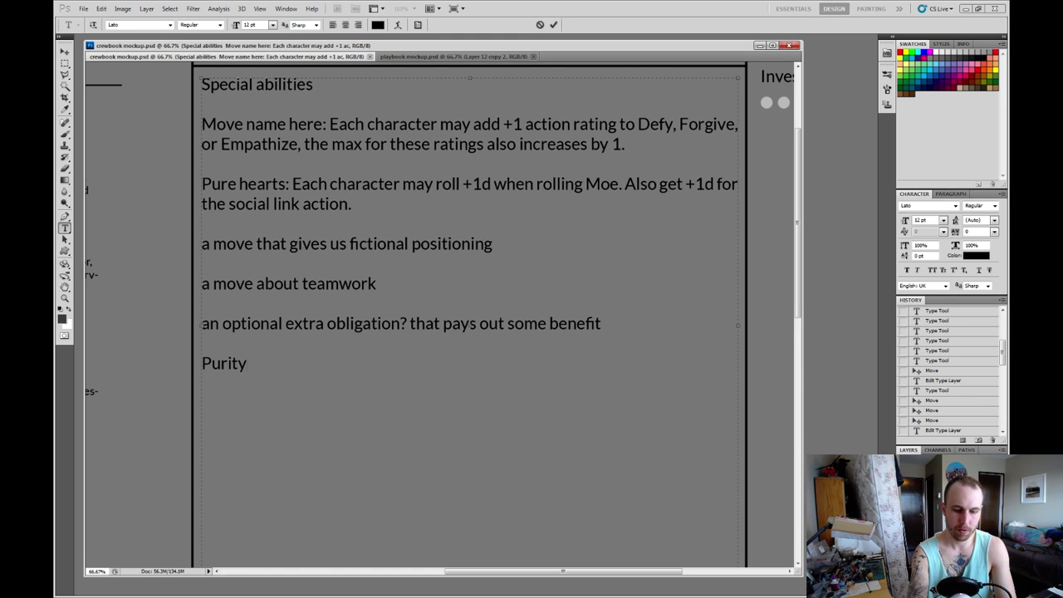
{"action": "type", "text": ":"}
{"action": "key", "text": "BackSpace"}
{"action": "key", "text": "BackSpace"}
{"action": "key", "text": "BackSpace"}
{"action": "key", "text": "BackSpace"}
{"action": "key", "text": "BackSpace"}
{"action": "key", "text": "BackSpace"}
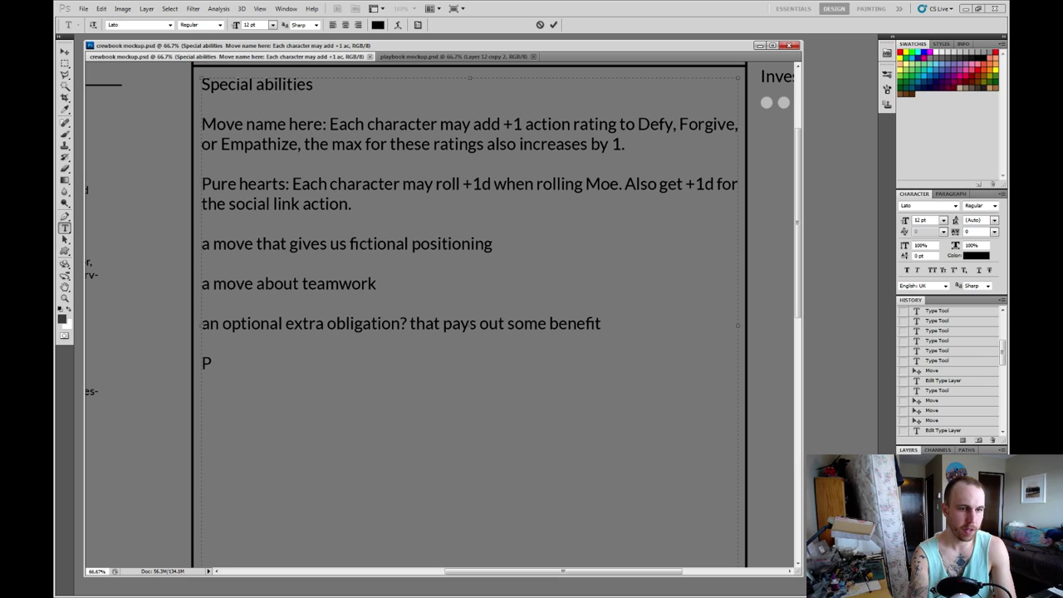
{"action": "key", "text": "BackSpace"}
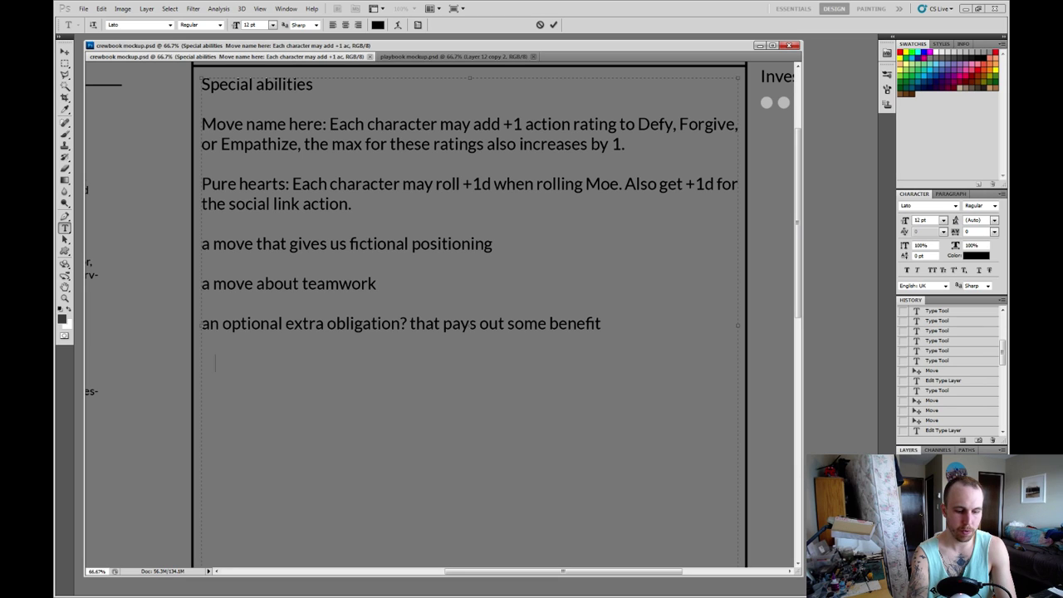
Write "move name here: +1d to engagement when starting a purify mission, and some other bonus during it." as the last ability and commit the text.
{"action": "type", "text": "move name here"}
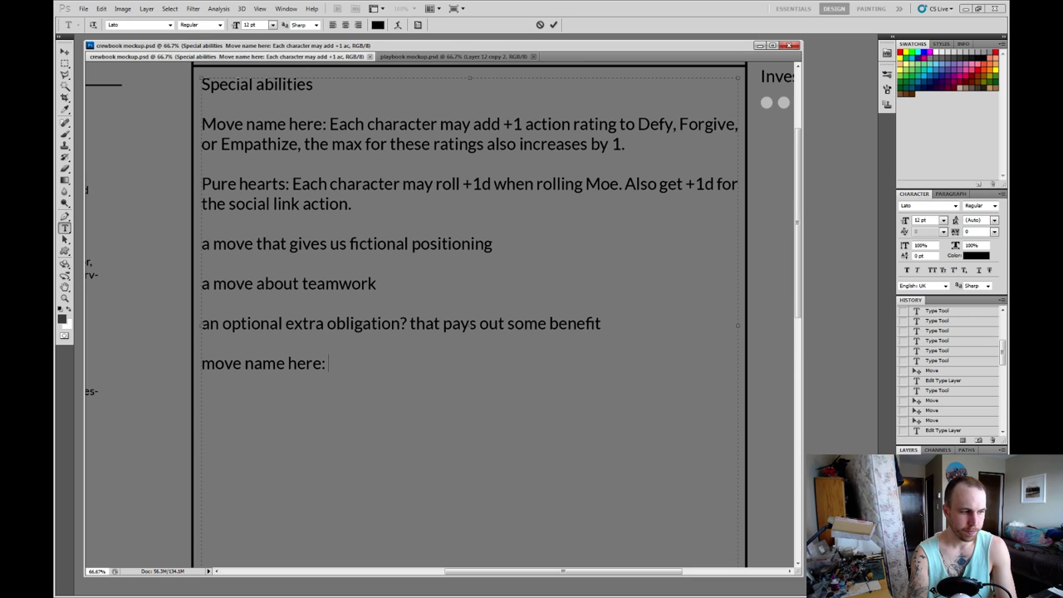
{"action": "type", "text": ": +1"}
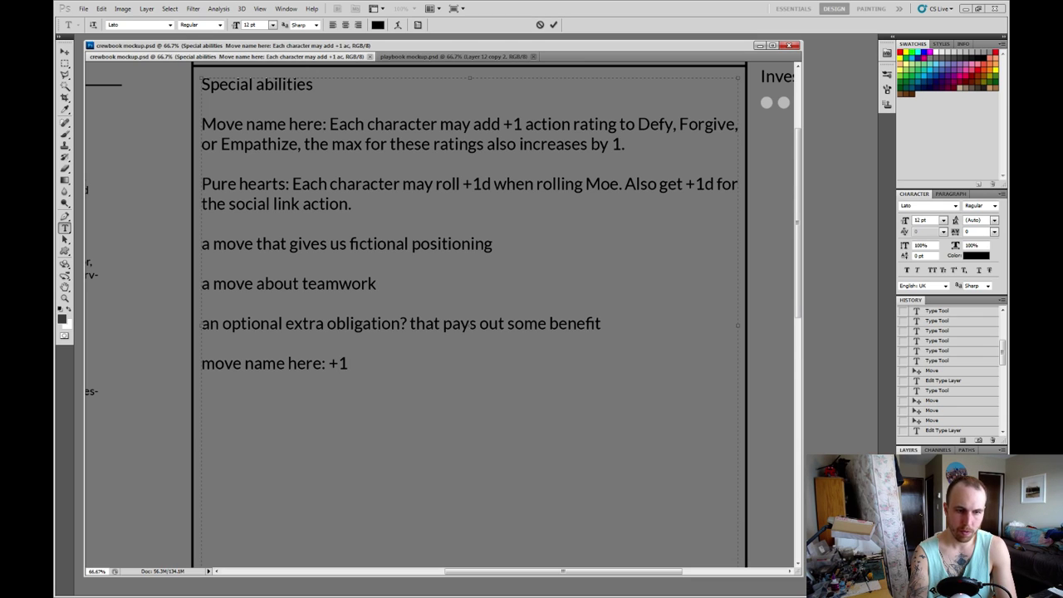
{"action": "type", "text": "d to eng"}
{"action": "key", "text": "BackSpace"}
{"action": "type", "text": "n"}
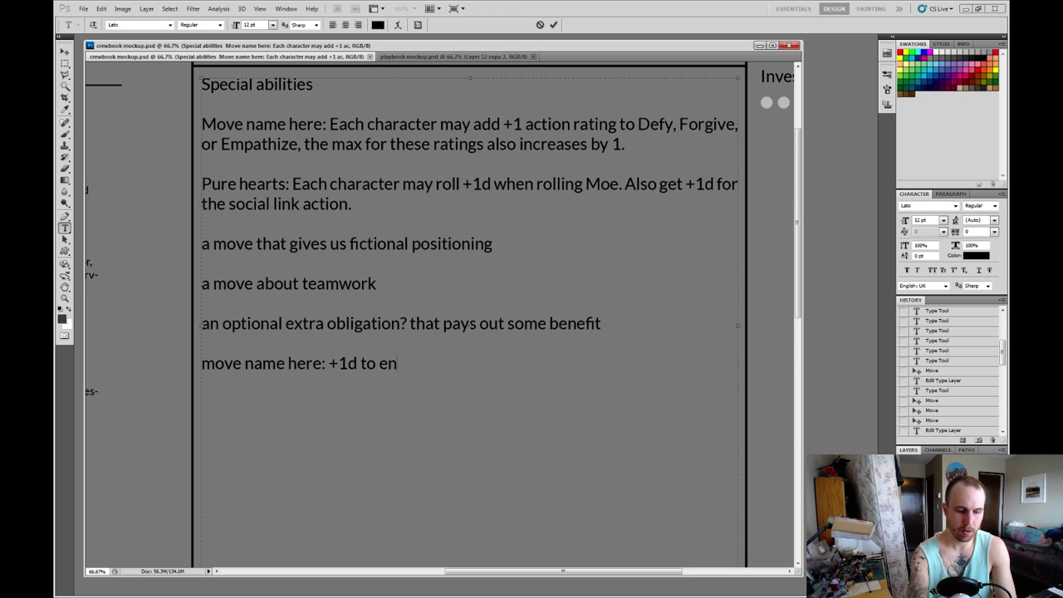
{"action": "type", "text": "gagement when "}
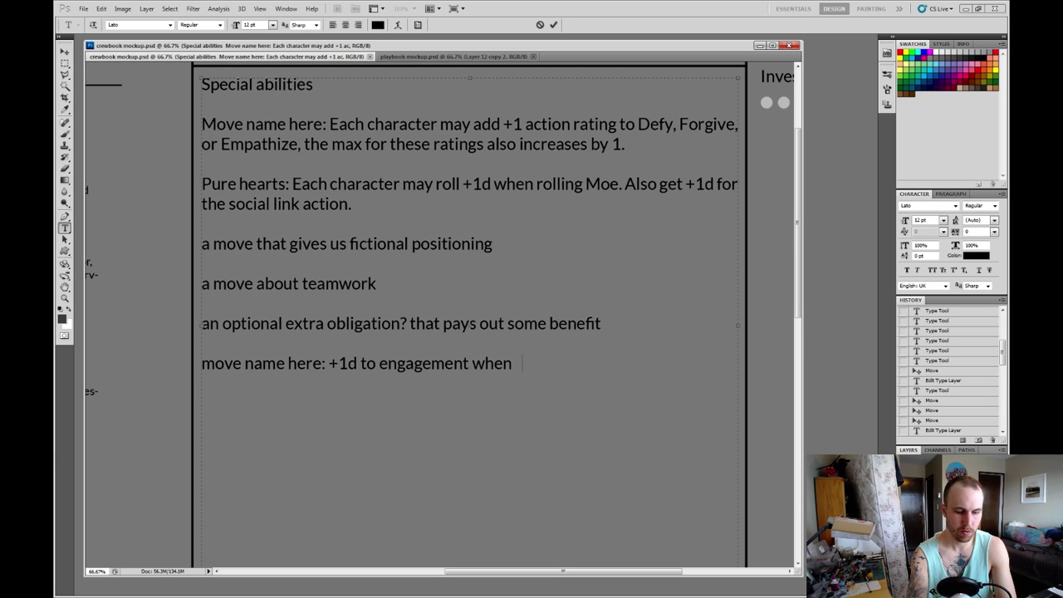
{"action": "type", "text": "starting a"}
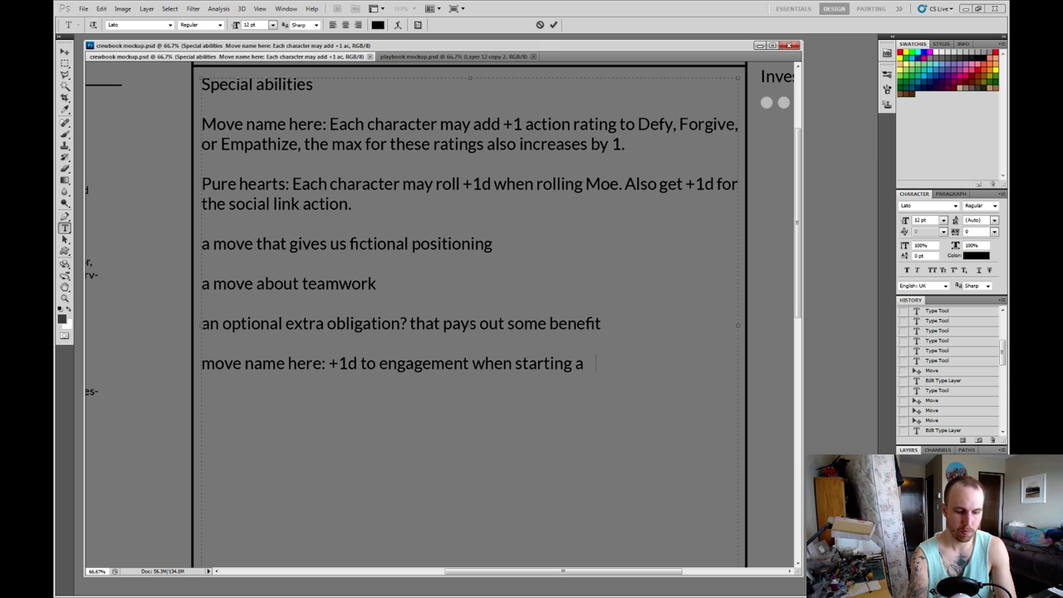
{"action": "type", "text": " purify"}
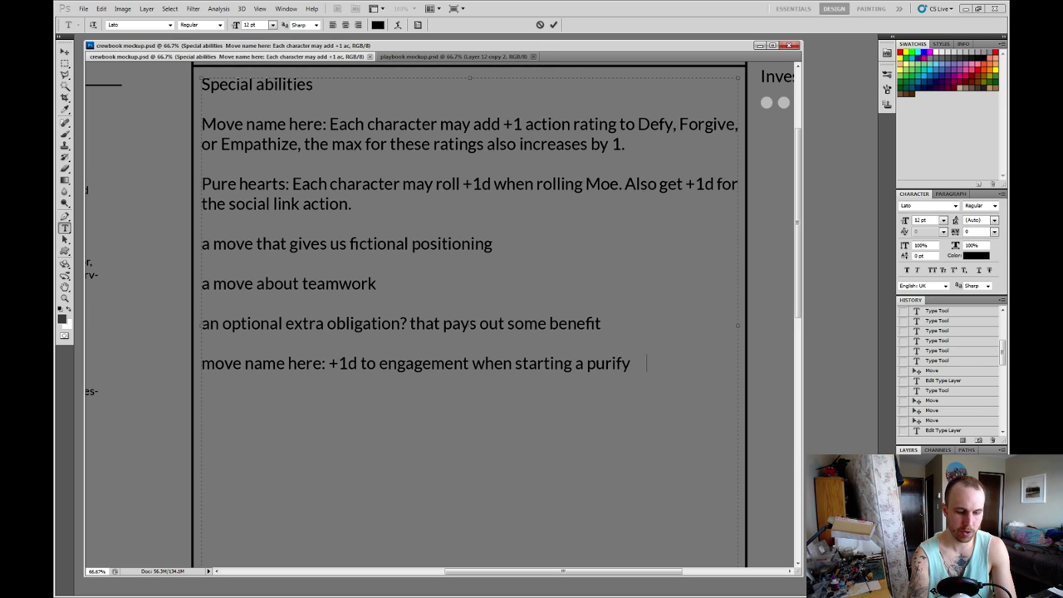
{"action": "type", "text": " mission,"}
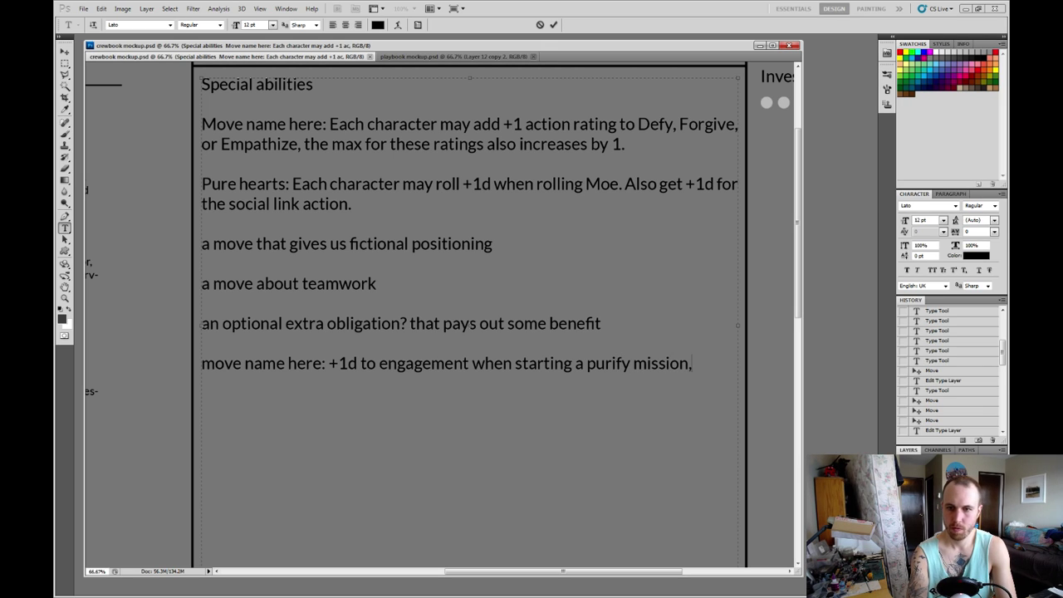
{"action": "type", "text": " and some other "}
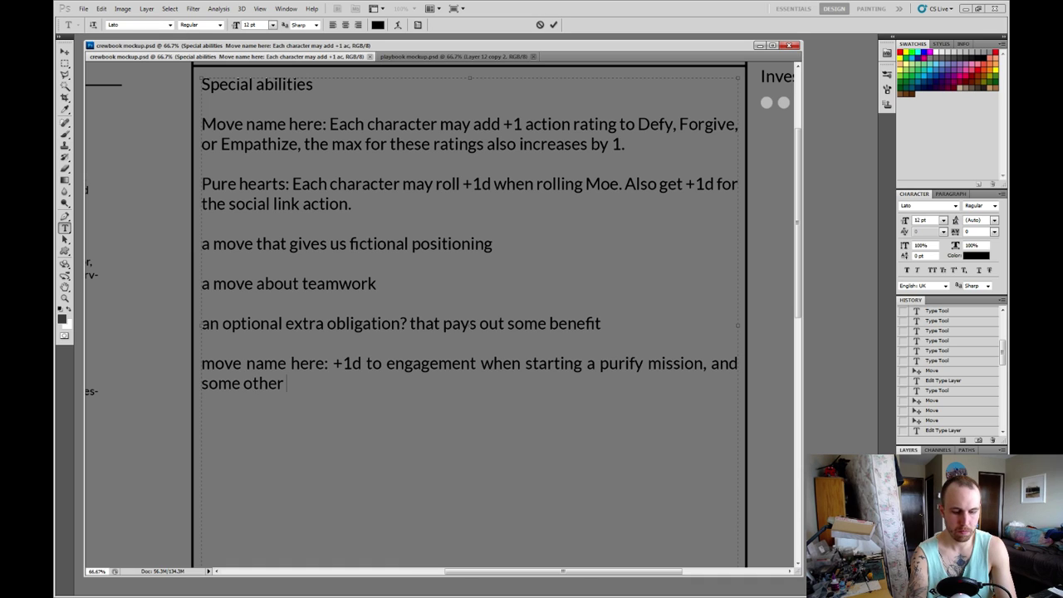
{"action": "type", "text": "bonus dur ing it."}
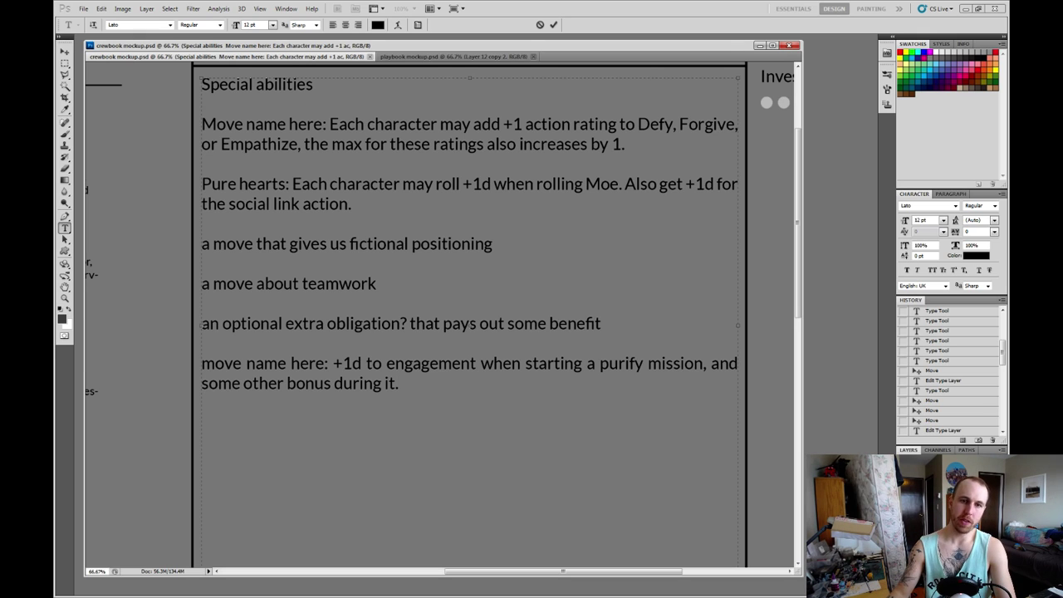
{"action": "left_click_drag", "start_coordinate": [493, 243], "coordinate": [201, 243]}
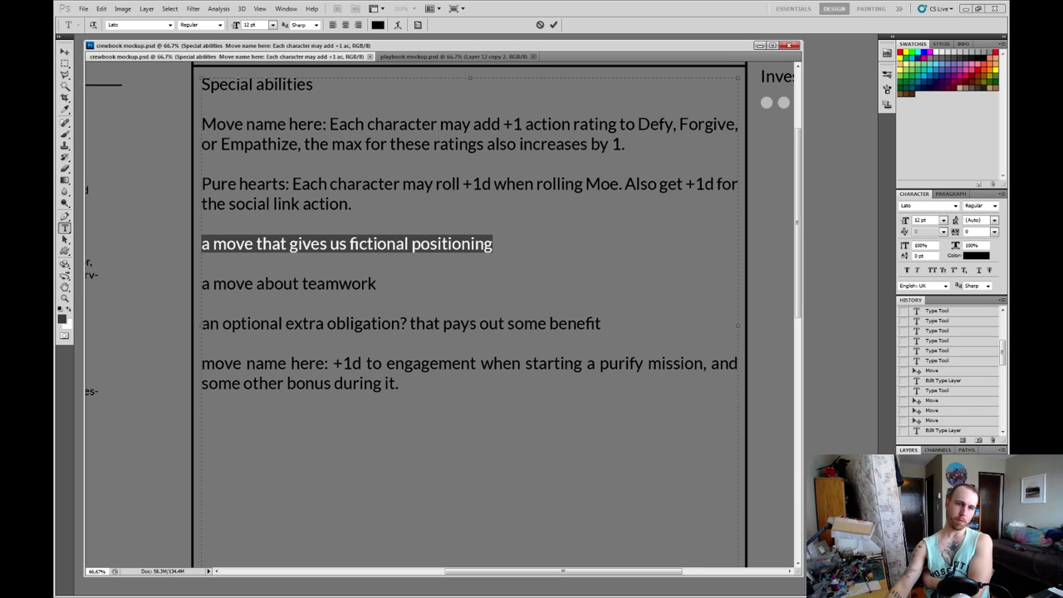
{"action": "left_click", "coordinate": [376, 284]}
{"action": "scroll", "coordinate": [443, 229], "scroll_direction": "down", "scroll_amount": 2}
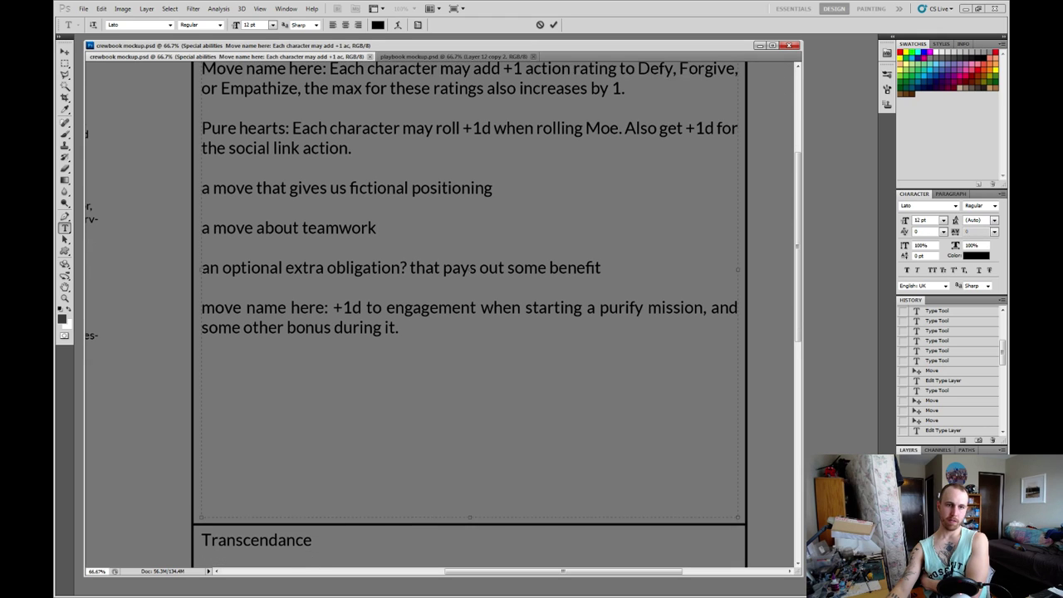
{"action": "left_click", "coordinate": [553, 24]}
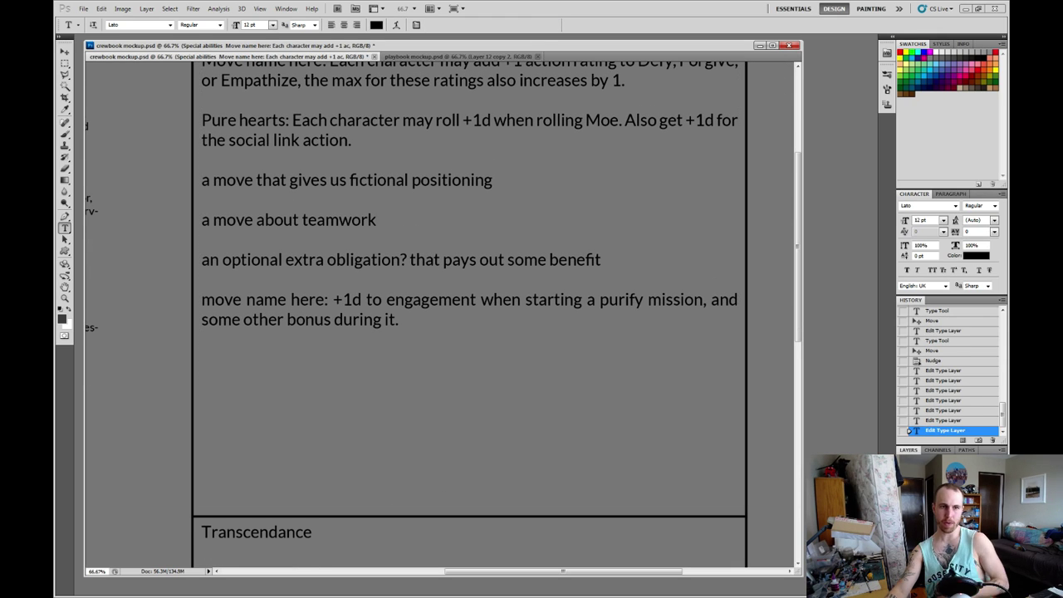
Create a column-wide text box beneath the Missions paragraph and enter the heading "XP".
{"action": "scroll", "coordinate": [443, 300], "scroll_direction": "down", "scroll_amount": 5}
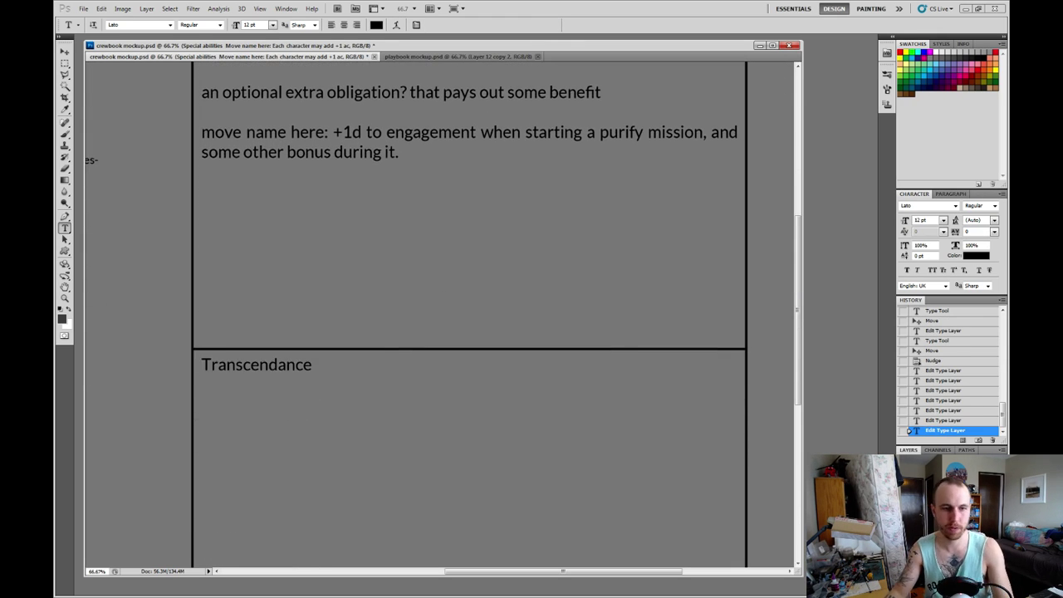
{"action": "scroll", "coordinate": [444, 300], "scroll_direction": "down", "scroll_amount": 1}
{"action": "key", "text": "z"}
{"action": "key", "text": "ctrl+minus"}
{"action": "key", "text": "ctrl+minus"}
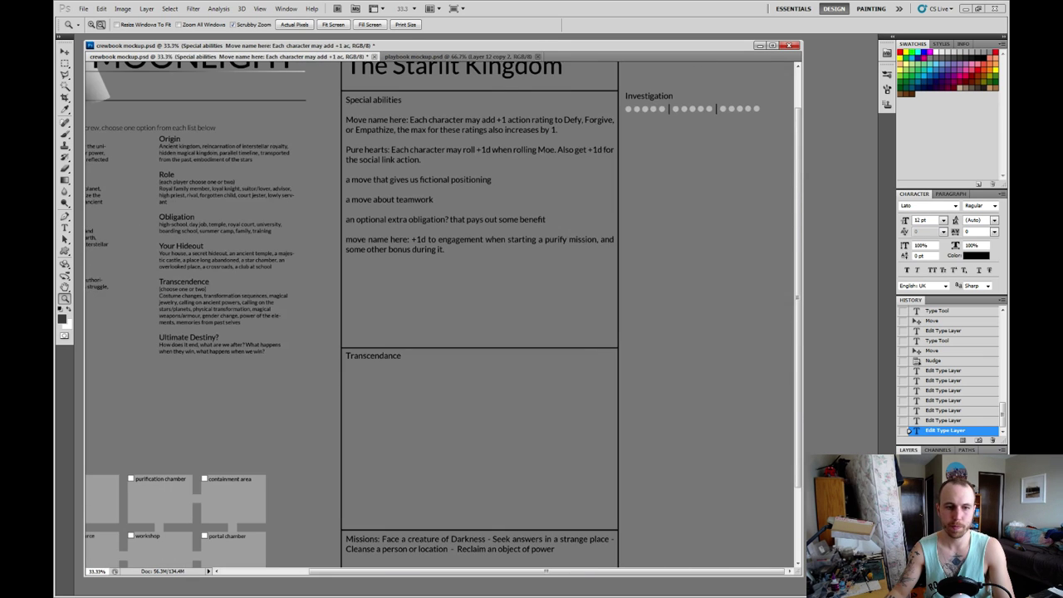
{"action": "scroll", "coordinate": [443, 310], "scroll_direction": "down", "scroll_amount": 3}
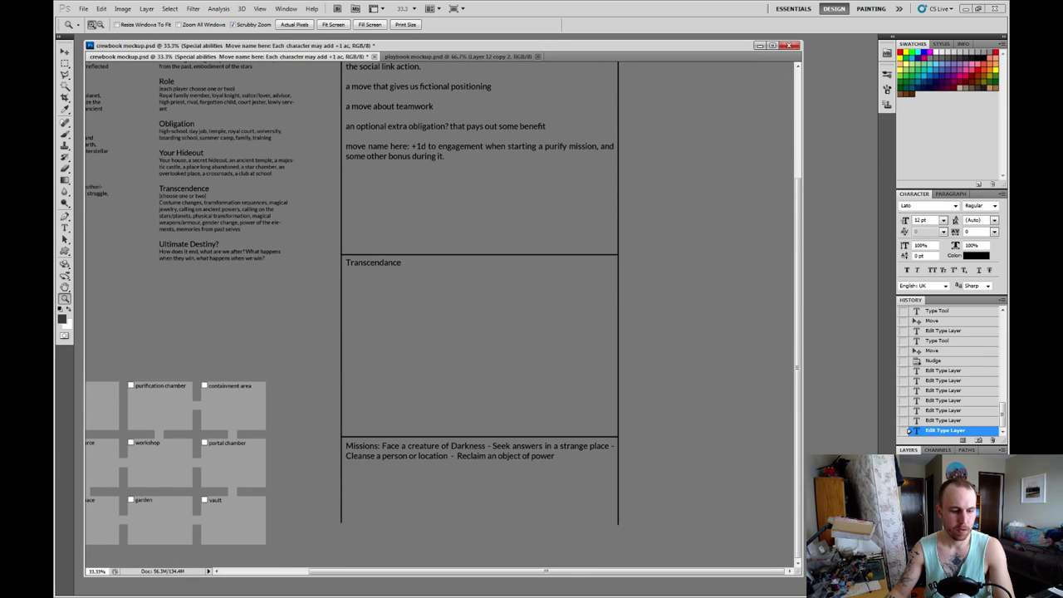
{"action": "key", "text": "t"}
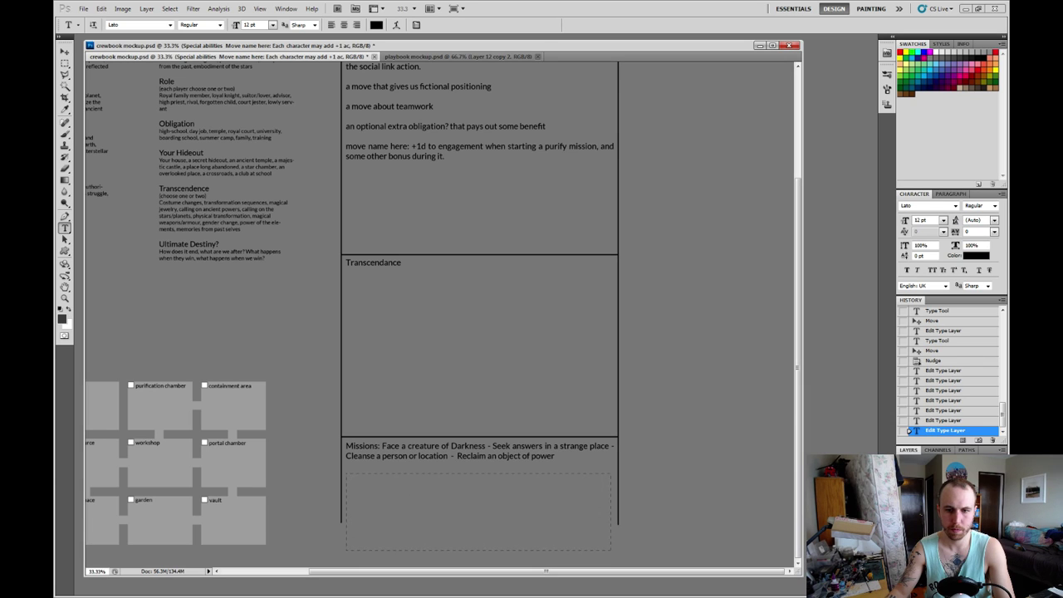
{"action": "left_click_drag", "start_coordinate": [614, 549], "coordinate": [615, 550]}
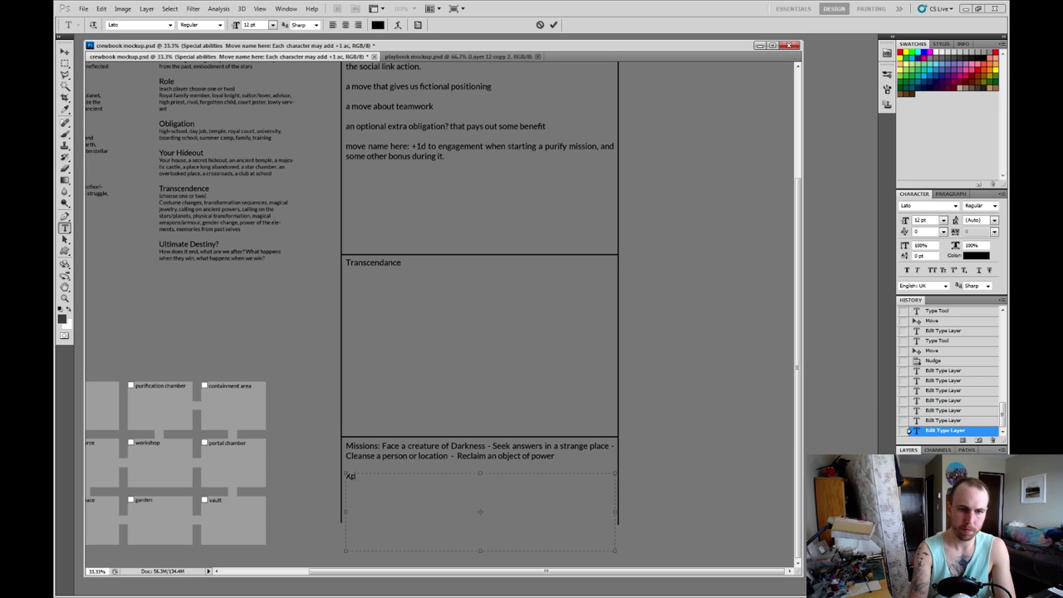
{"action": "type", "text": "Ap"}
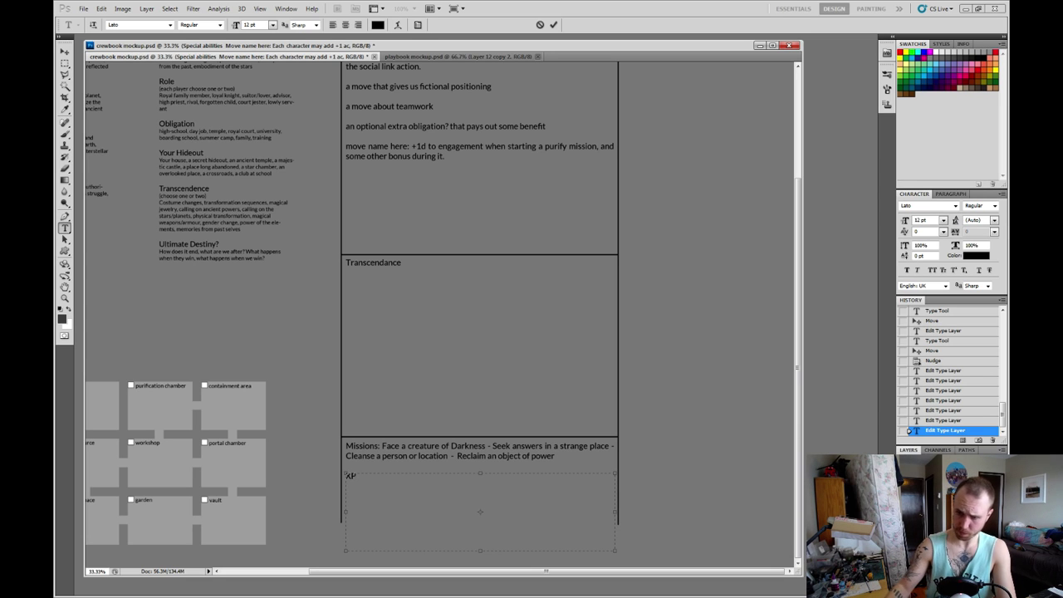
Switch to blades_sheets_v8.pdf in Acrobat Reader, examine the Cult and Hawkers crew sheets' XP triggers and bottom lines, and return to Photoshop.
{"action": "key", "text": "alt+Tab"}
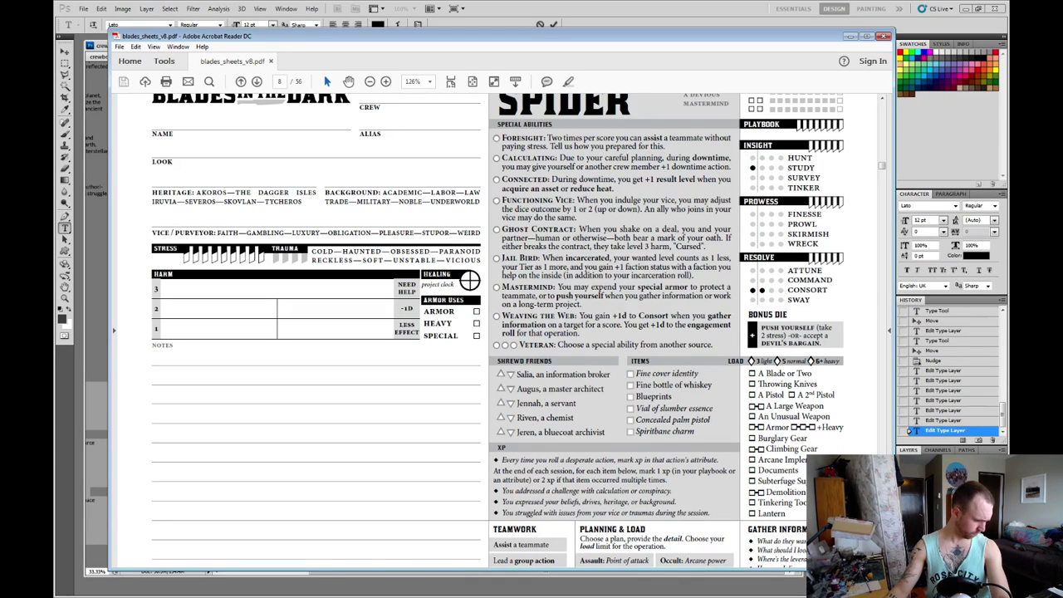
{"action": "scroll", "coordinate": [498, 332], "scroll_direction": "down", "scroll_amount": 10}
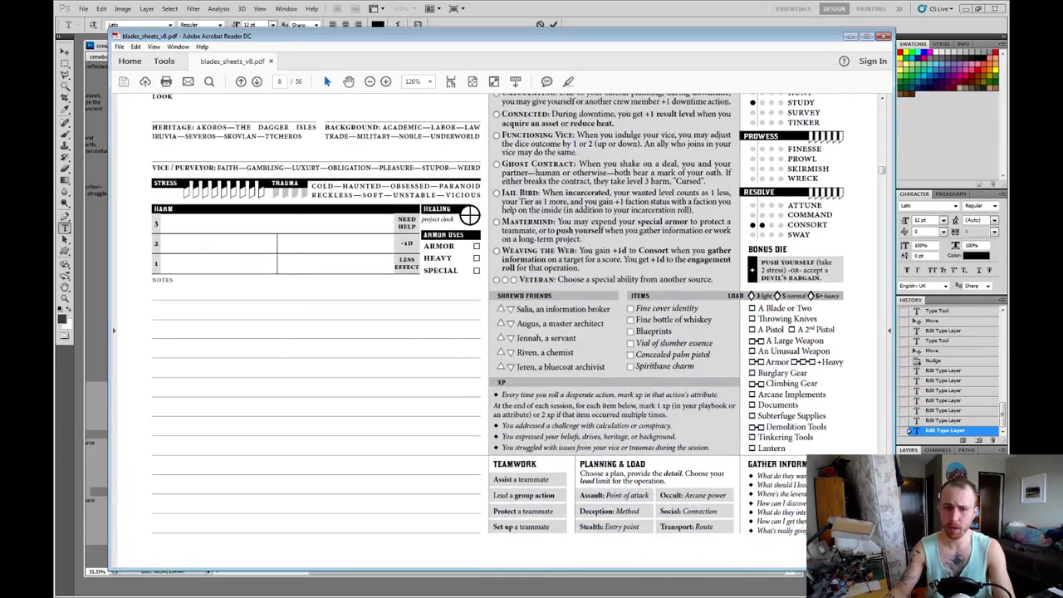
{"action": "scroll", "coordinate": [655, 195], "scroll_direction": "down", "scroll_amount": 20}
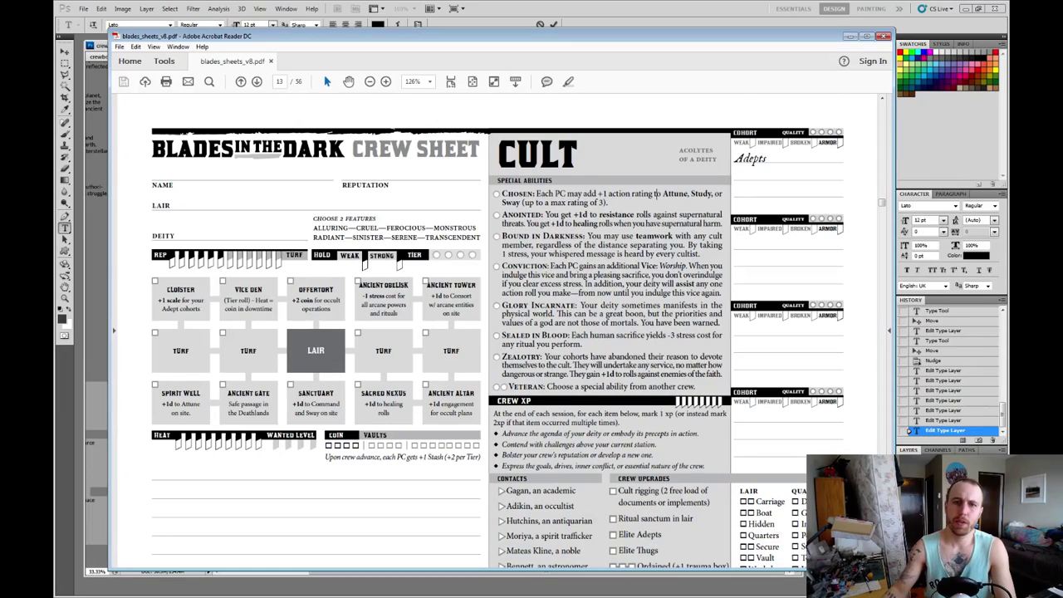
{"action": "scroll", "coordinate": [519, 331], "scroll_direction": "down", "scroll_amount": 5}
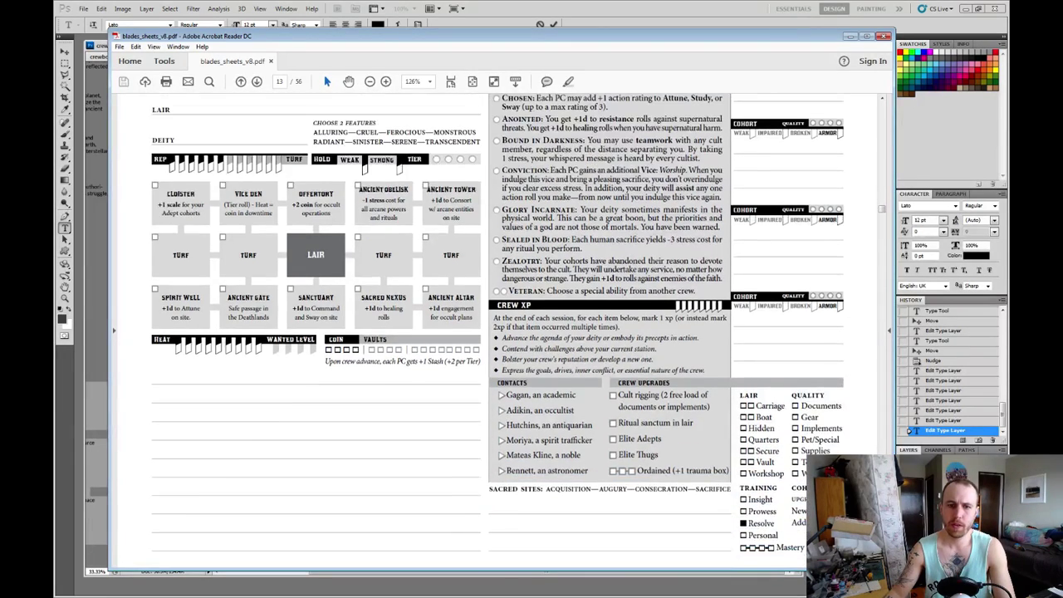
{"action": "scroll", "coordinate": [518, 331], "scroll_direction": "down", "scroll_amount": 3}
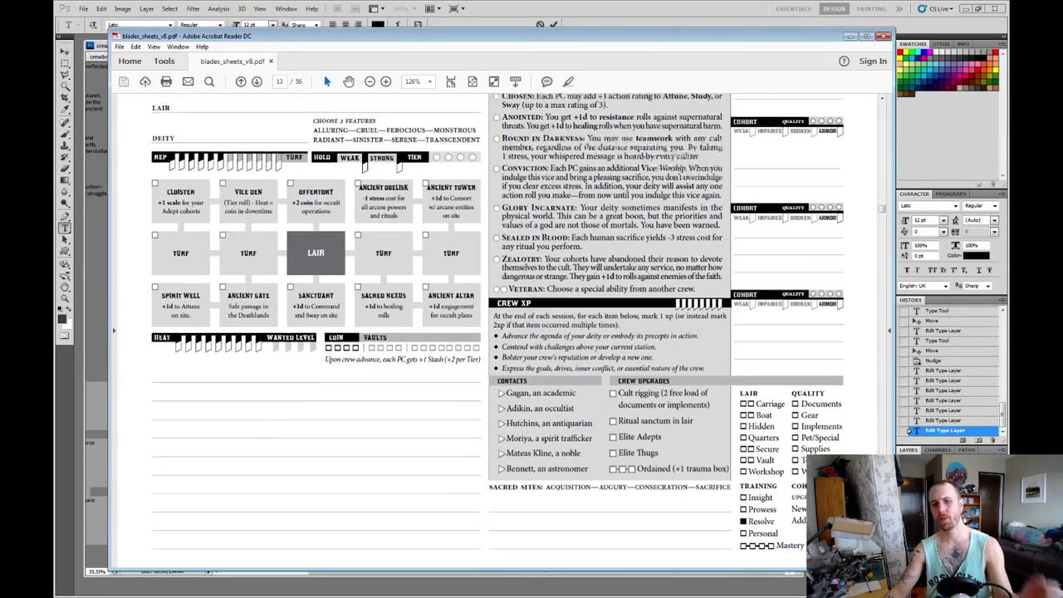
{"action": "scroll", "coordinate": [519, 331], "scroll_direction": "up", "scroll_amount": 2}
{"action": "scroll", "coordinate": [498, 331], "scroll_direction": "down", "scroll_amount": 1}
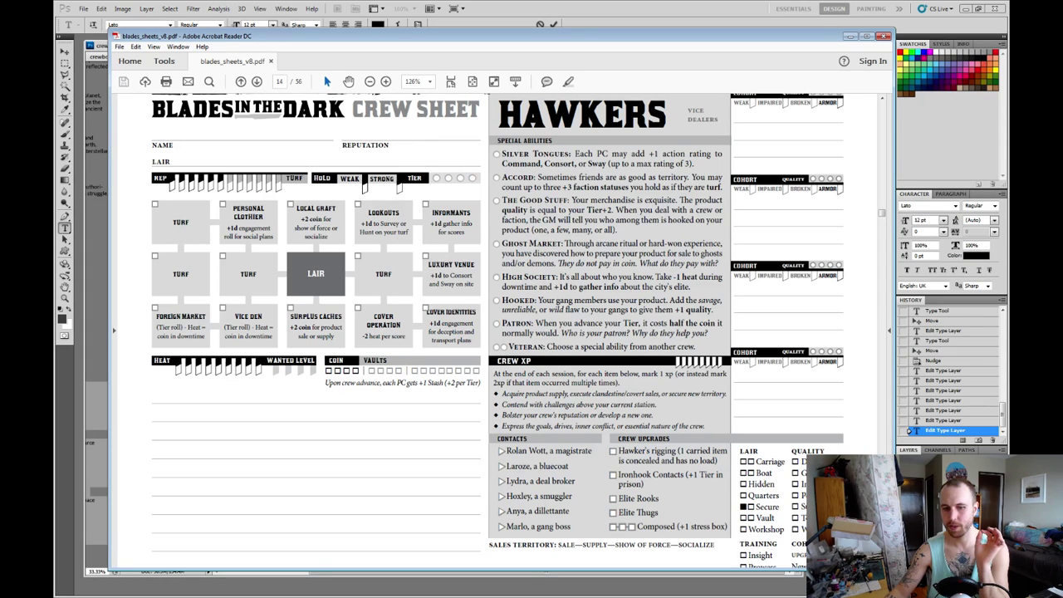
{"action": "left_click_drag", "start_coordinate": [489, 544], "coordinate": [714, 545]}
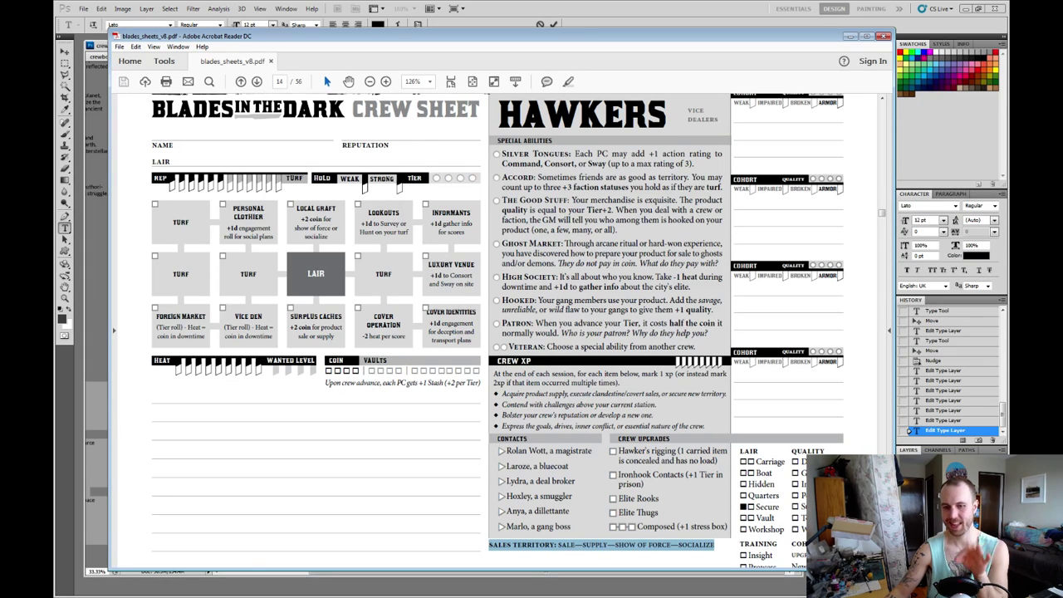
{"action": "key", "text": "Escape"}
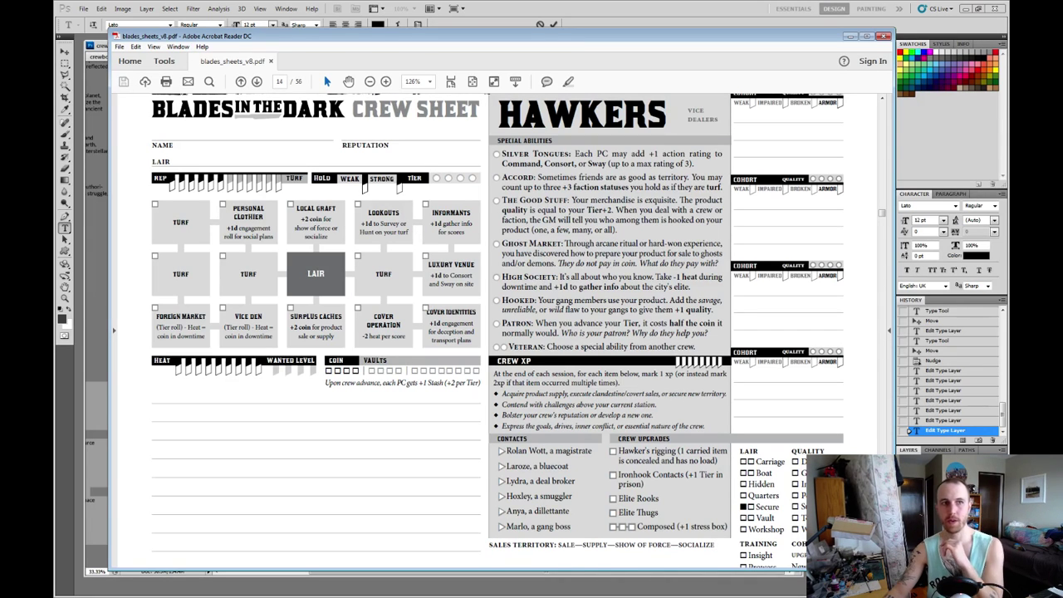
{"action": "key", "text": "alt+Tab"}
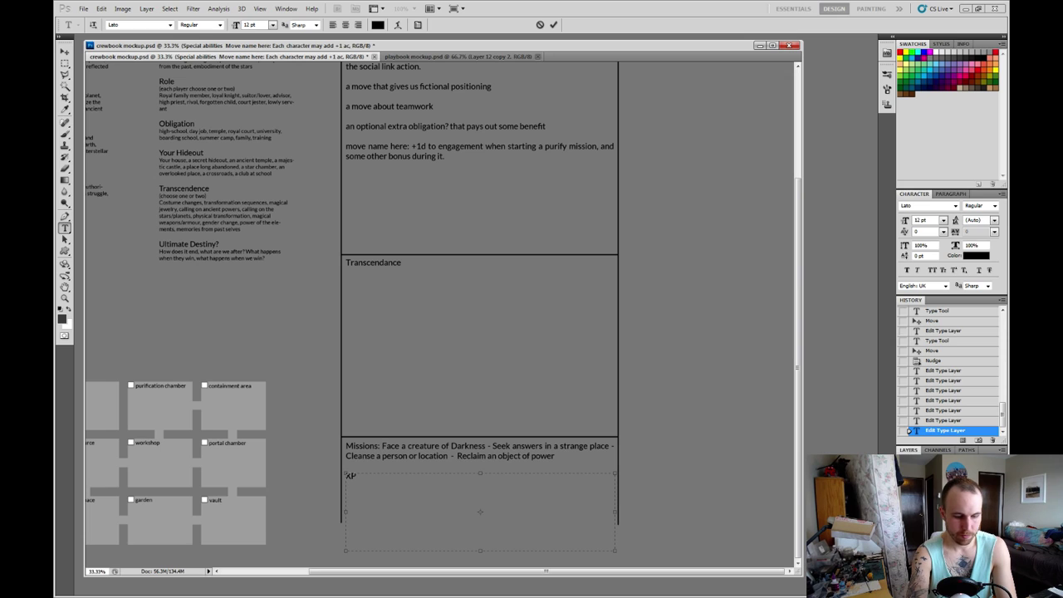
{"action": "key", "text": "Return"}
{"action": "type", "text": "- pe"}
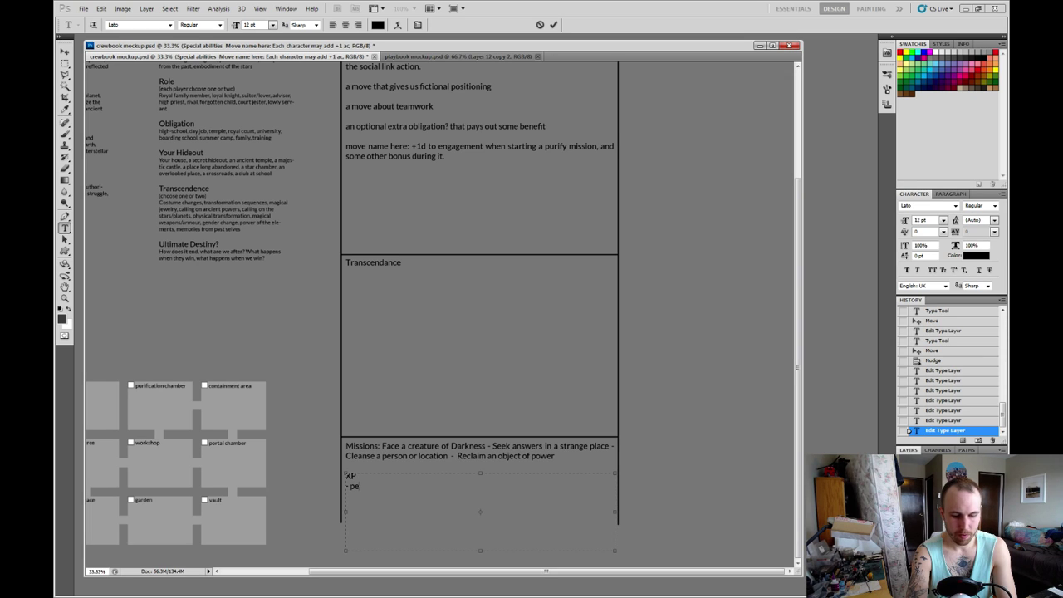
{"action": "key", "text": "BackSpace"}
{"action": "key", "text": "BackSpace"}
{"action": "key", "text": "BackSpace"}
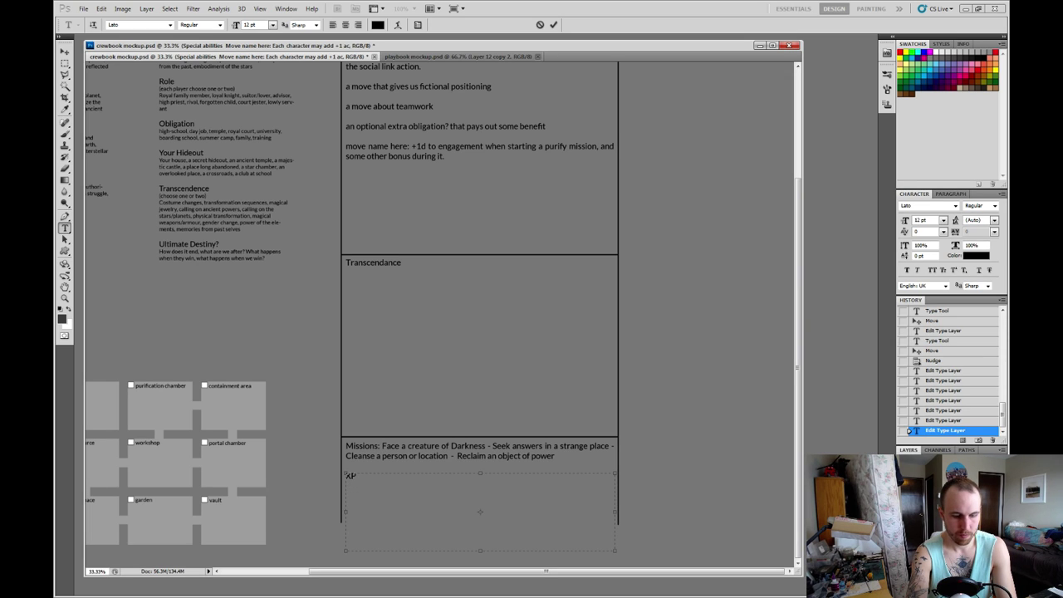
Write "Carry out a successful mission" on the line beneath the XP heading.
{"action": "type", "text": "Carry out"}
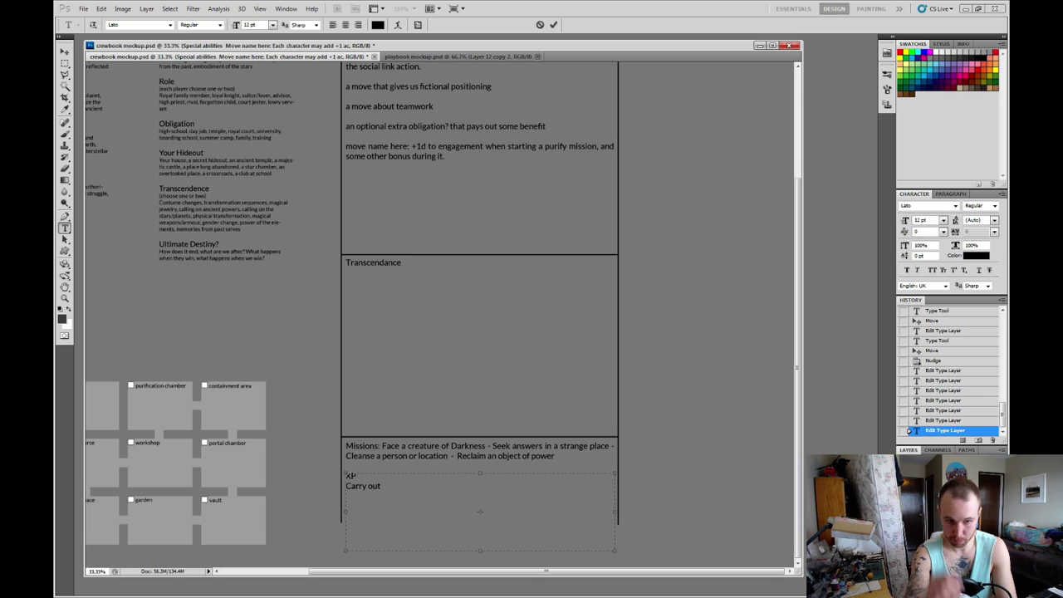
{"action": "type", "text": " ta"}
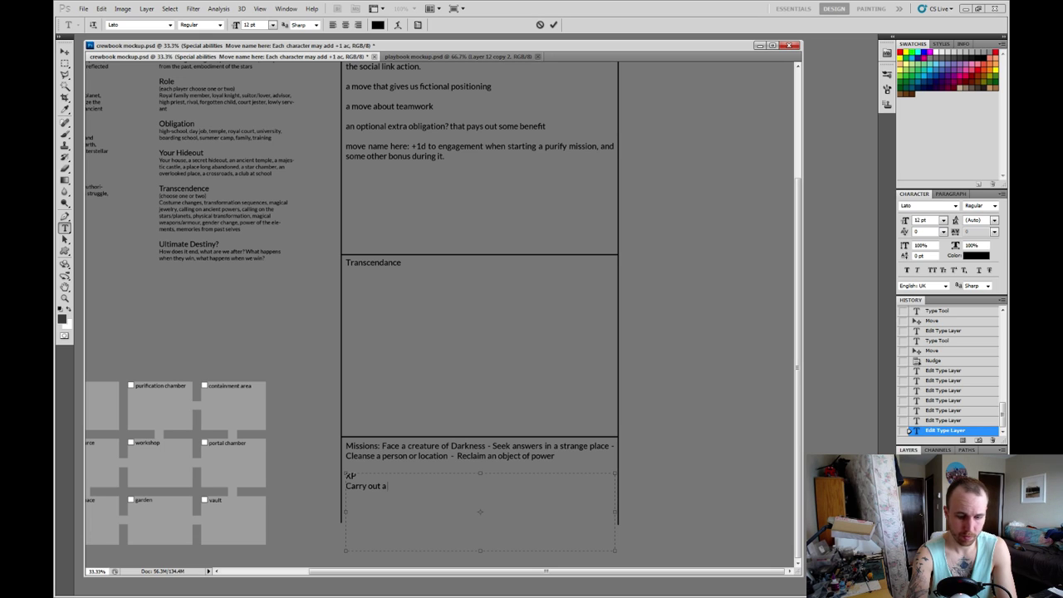
{"action": "type", "text": " succes"}
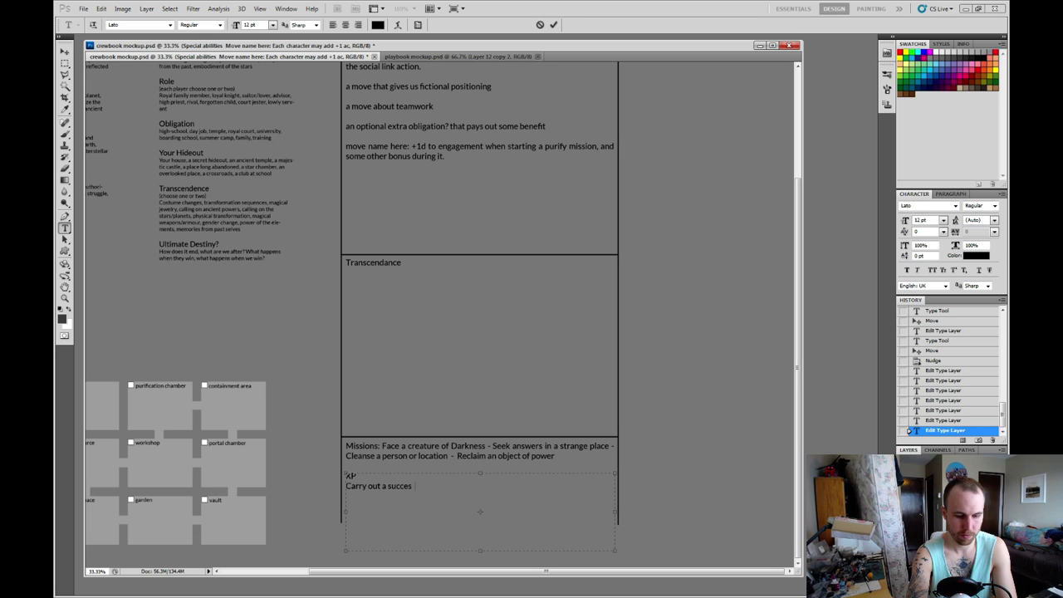
{"action": "type", "text": "sful mission"}
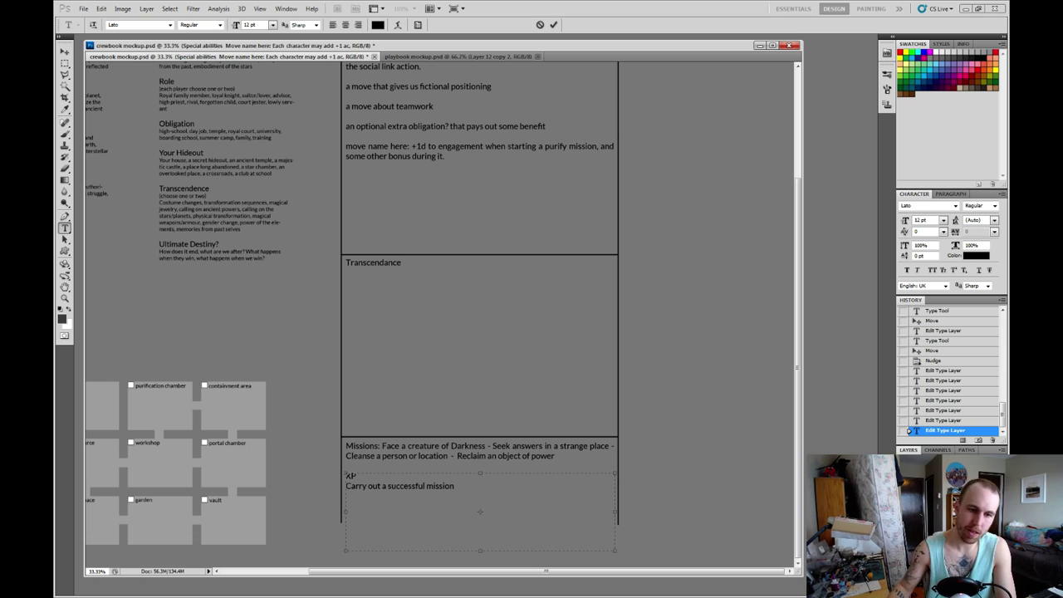
Replace the line beneath the XP heading with "Successfully carry out a mission from the crew's list".
{"action": "key", "text": "shift+Home"}
{"action": "type", "text": "S"}
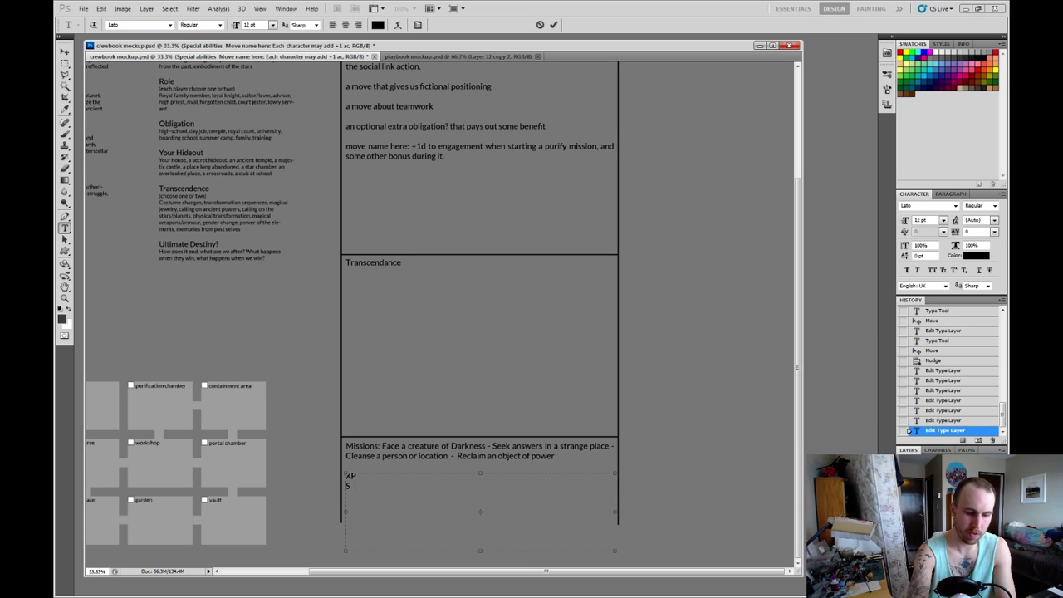
{"action": "type", "text": "uccessfull"}
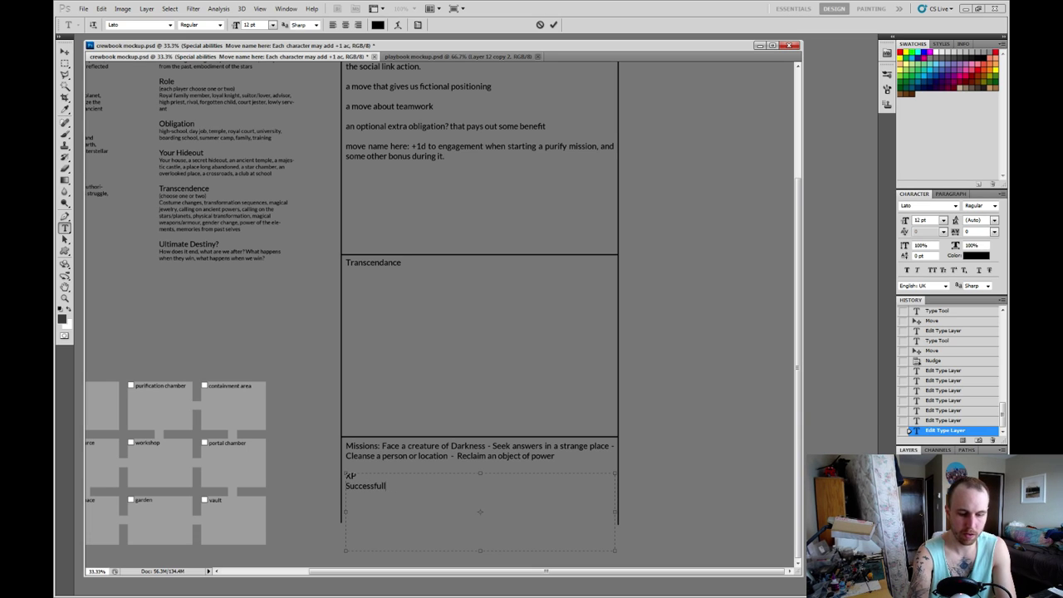
{"action": "type", "text": "y carry out"}
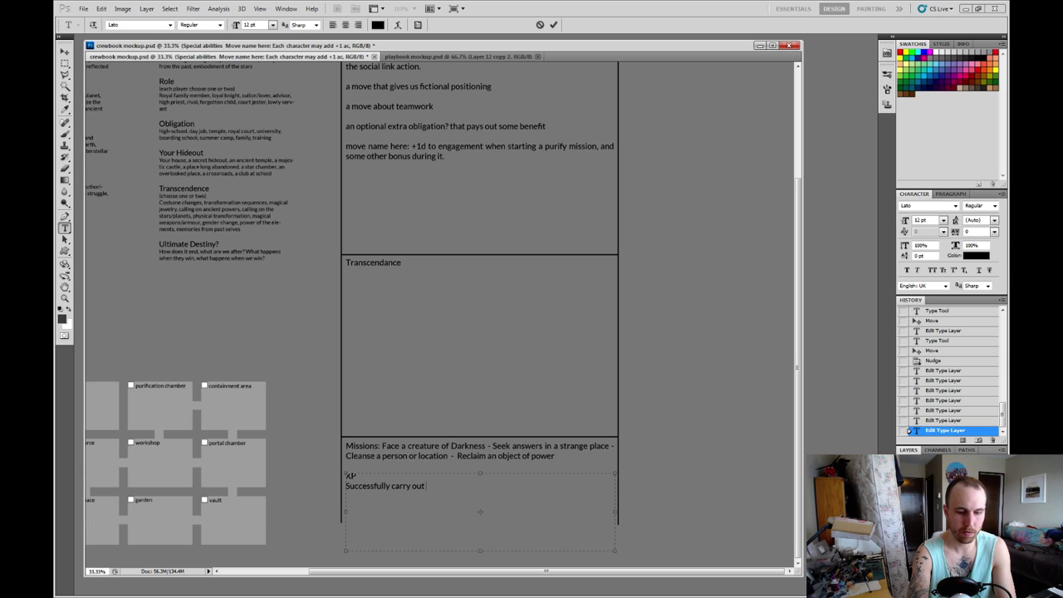
{"action": "type", "text": " a mission f"}
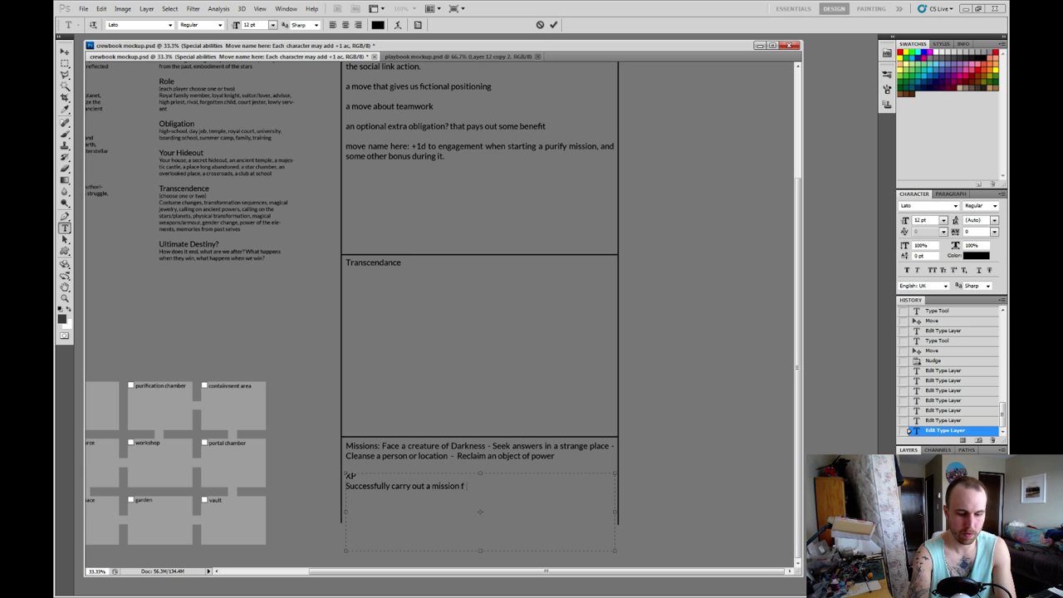
{"action": "type", "text": "rom the"}
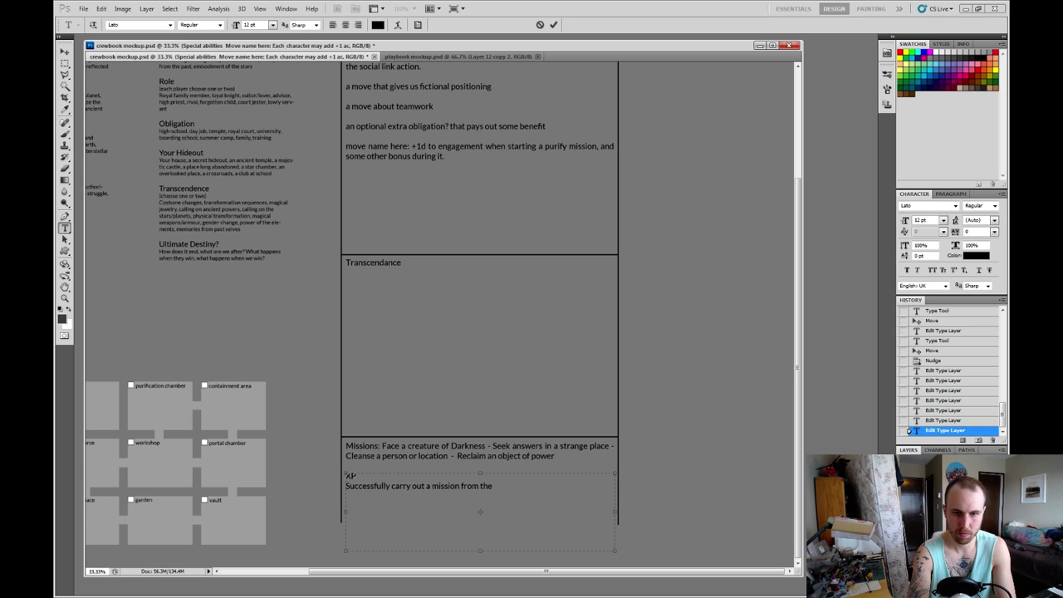
{"action": "type", "text": " crew"}
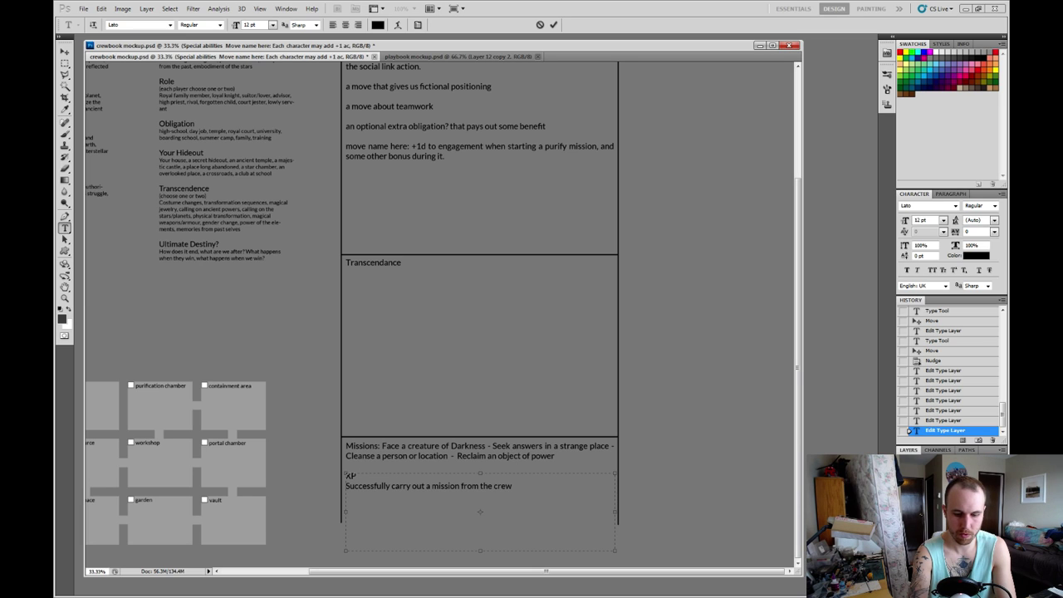
{"action": "type", "text": "'s list"}
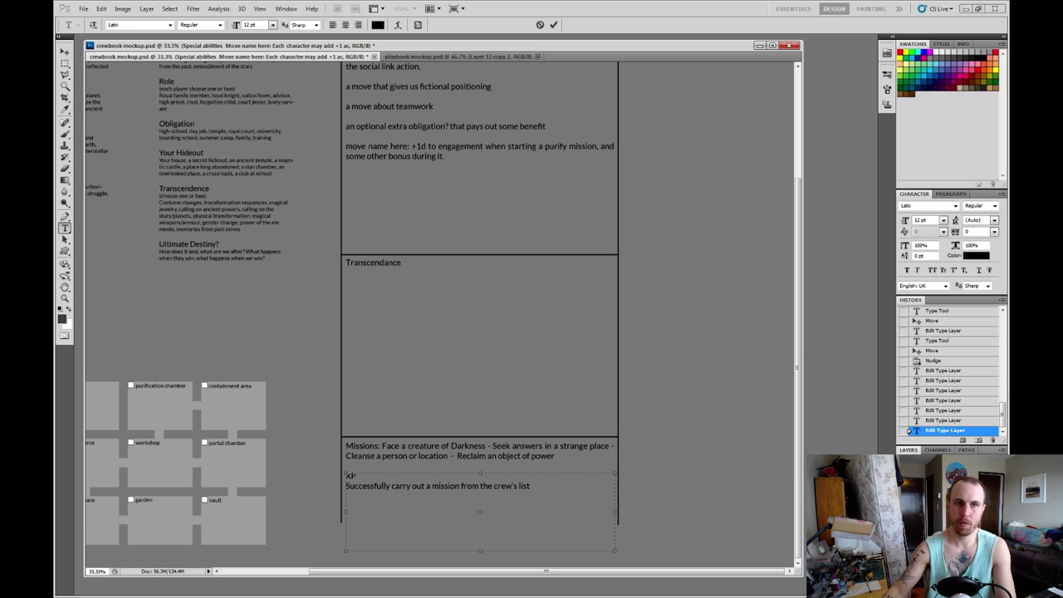
Check the Hawkers crew sheet in blades_sheets_v8.pdf in Acrobat Reader, return to Photoshop and commit the XP text.
{"action": "key", "text": "alt+Tab"}
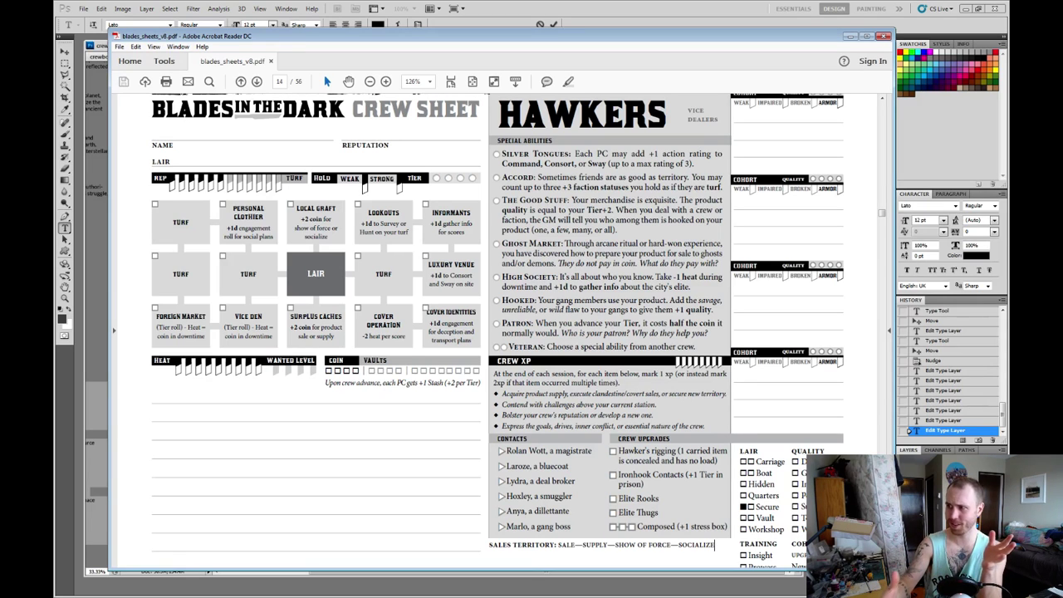
{"action": "key", "text": "alt+Tab"}
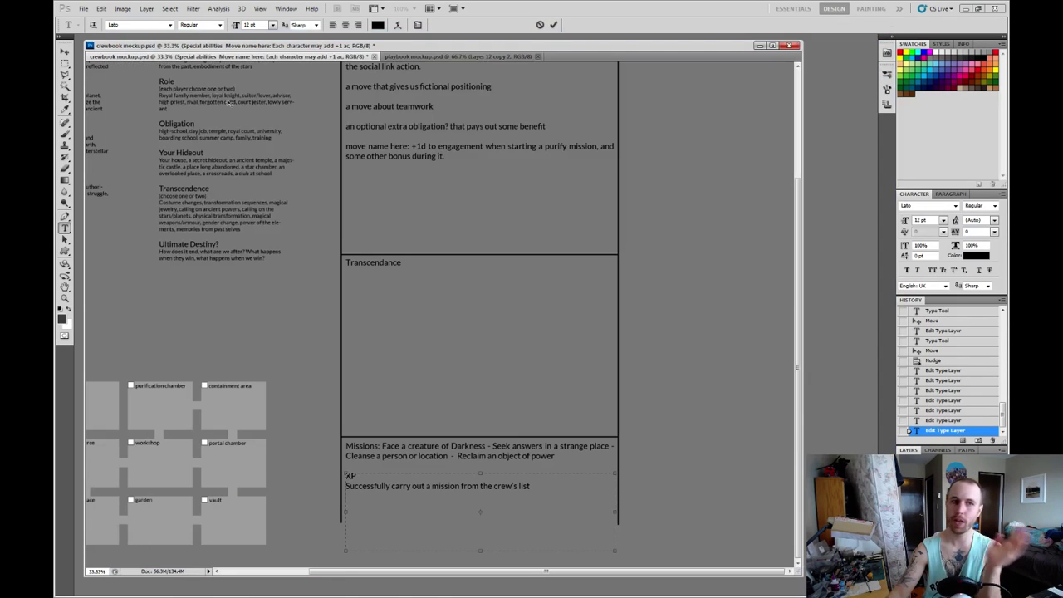
{"action": "left_click", "coordinate": [363, 504]}
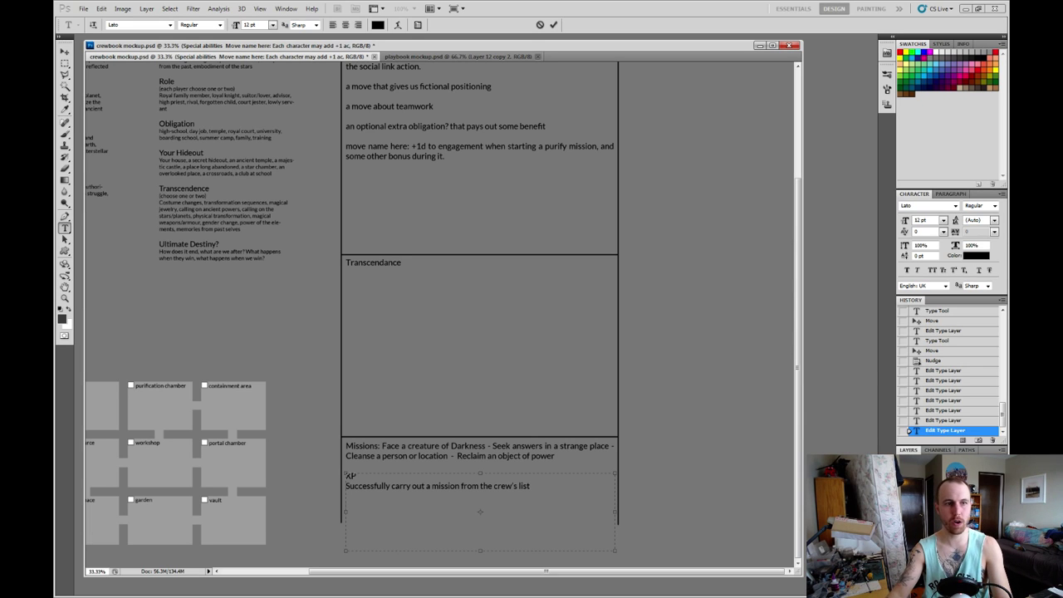
{"action": "key", "text": "ctrl+Return"}
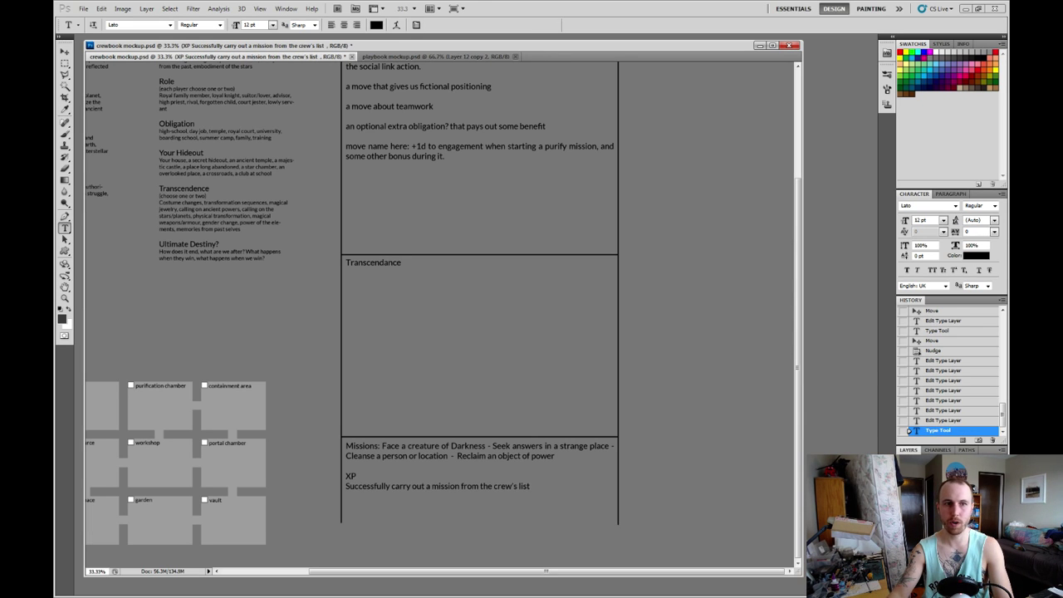
Examine the crew creation lists, from The Nature of The Darkness through Ultimate Destiny, for ideas for XP triggers.
{"action": "left_click_drag", "start_coordinate": [480, 333], "coordinate": [609, 474]}
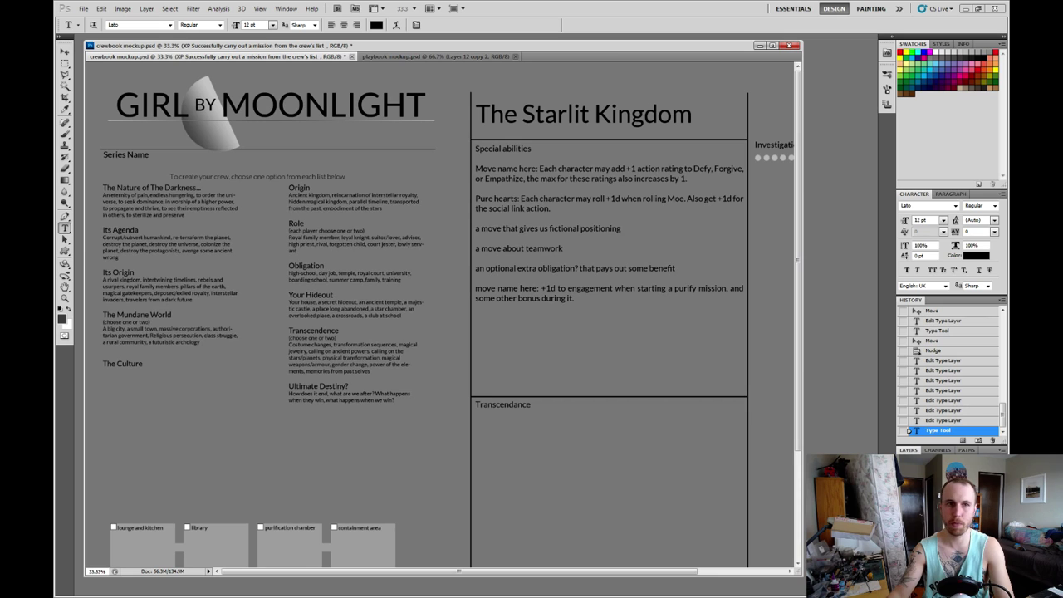
{"action": "key", "text": "z"}
{"action": "left_click", "coordinate": [299, 290]}
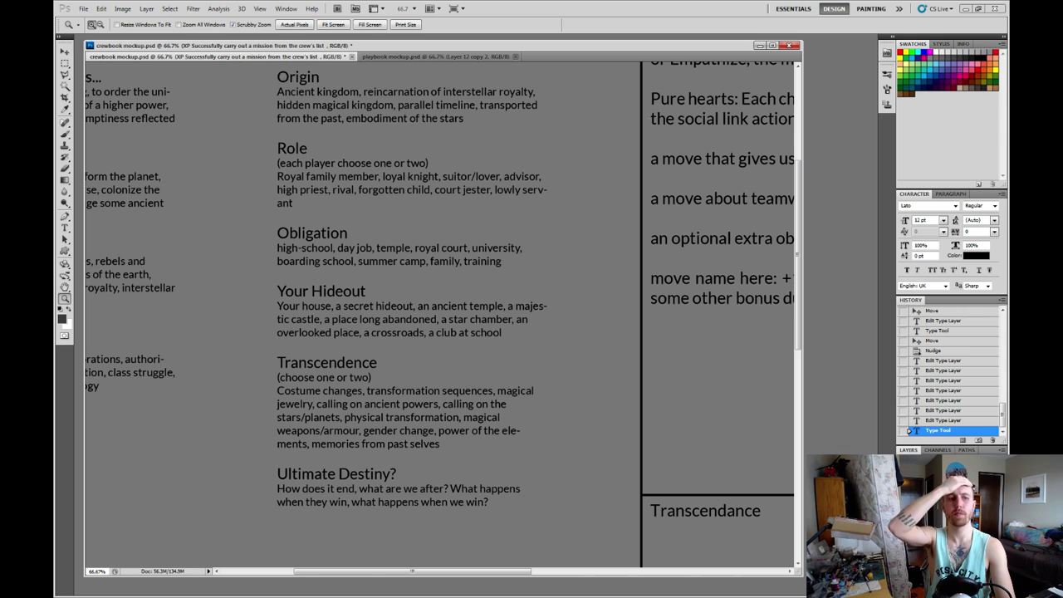
{"action": "scroll", "coordinate": [440, 315], "scroll_direction": "left", "scroll_amount": 4}
{"action": "scroll", "coordinate": [440, 315], "scroll_direction": "up", "scroll_amount": 1}
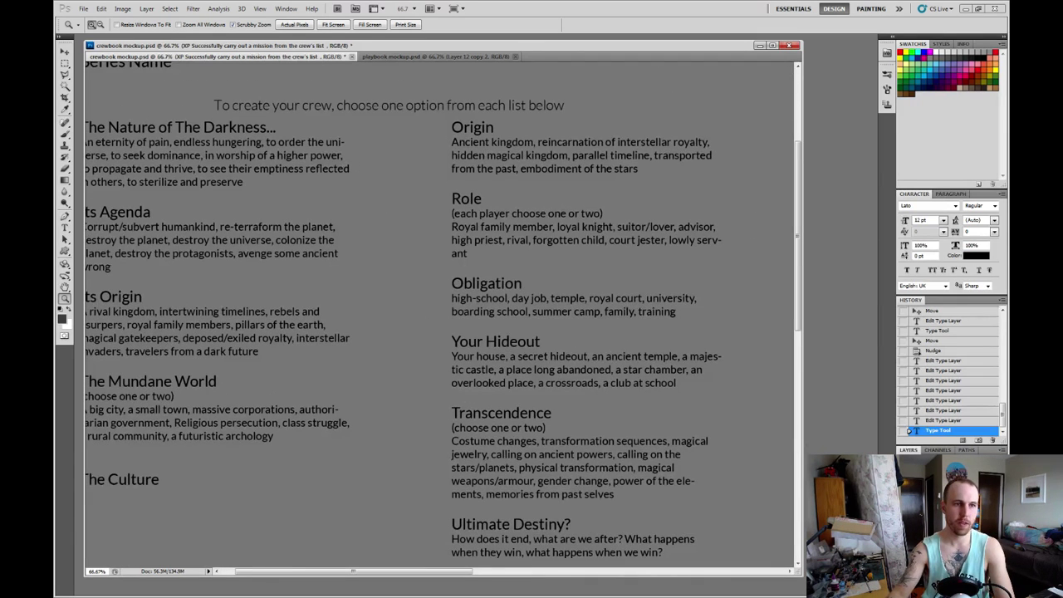
{"action": "scroll", "coordinate": [440, 315], "scroll_direction": "left", "scroll_amount": 1}
{"action": "scroll", "coordinate": [440, 316], "scroll_direction": "down", "scroll_amount": 1}
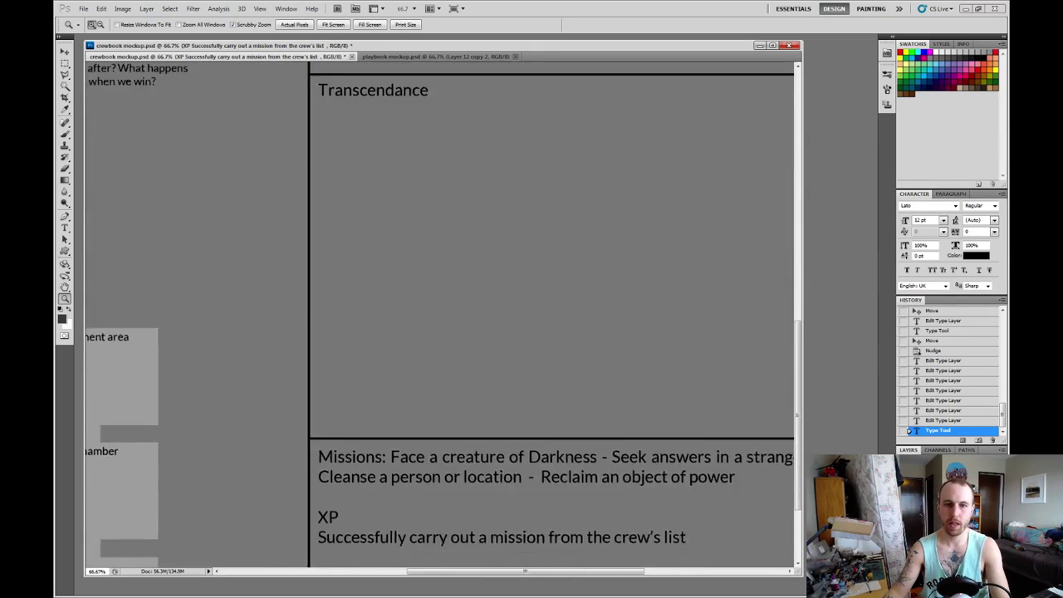
Reopen the XP text for editing and put a dash in front of the successful mission line.
{"action": "scroll", "coordinate": [440, 316], "scroll_direction": "right", "scroll_amount": 2}
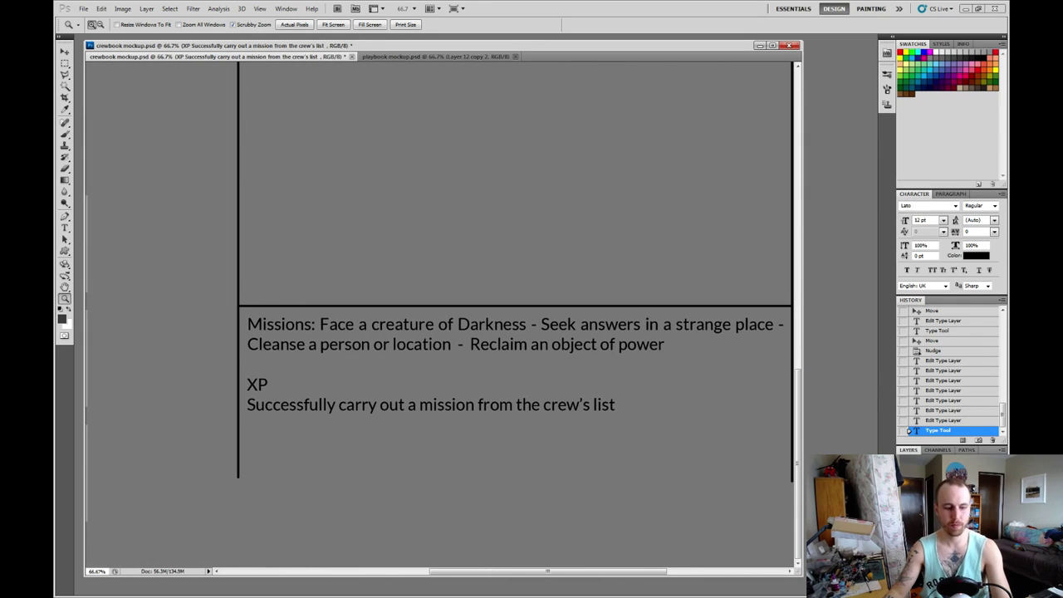
{"action": "key", "text": "t"}
{"action": "left_click", "coordinate": [257, 395]}
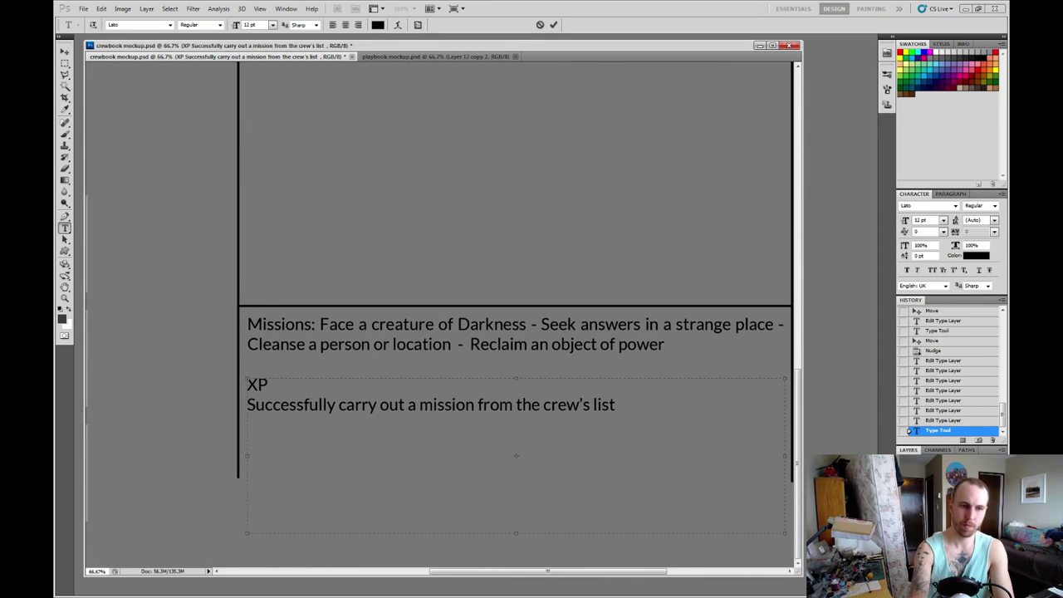
{"action": "type", "text": "- "}
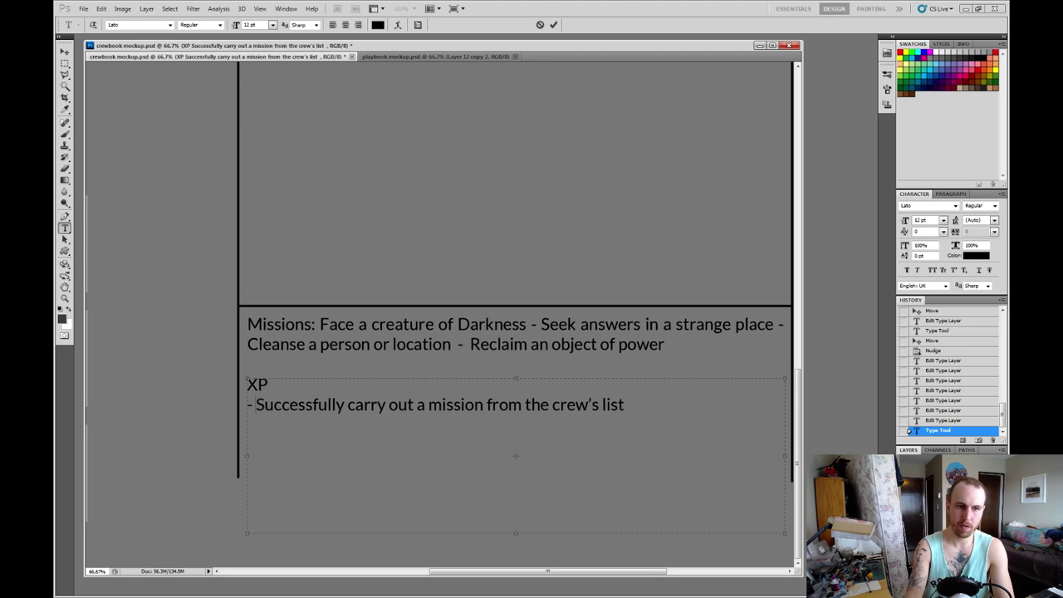
Add a second dashed XP line reading "challenges above your station - confront the opression as established".
{"action": "type", "text": "-"}
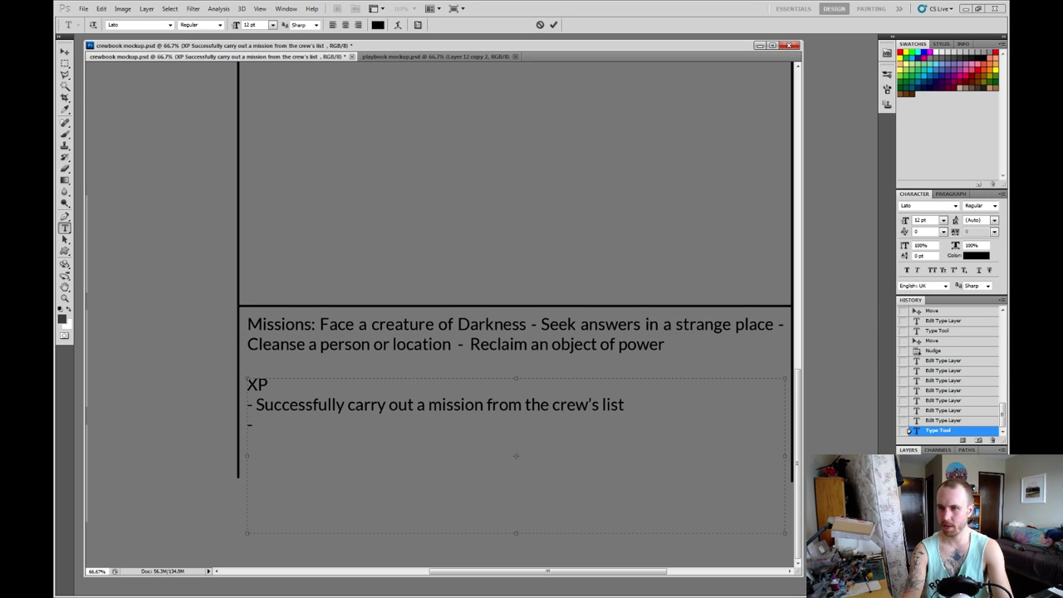
{"action": "type", "text": "c"}
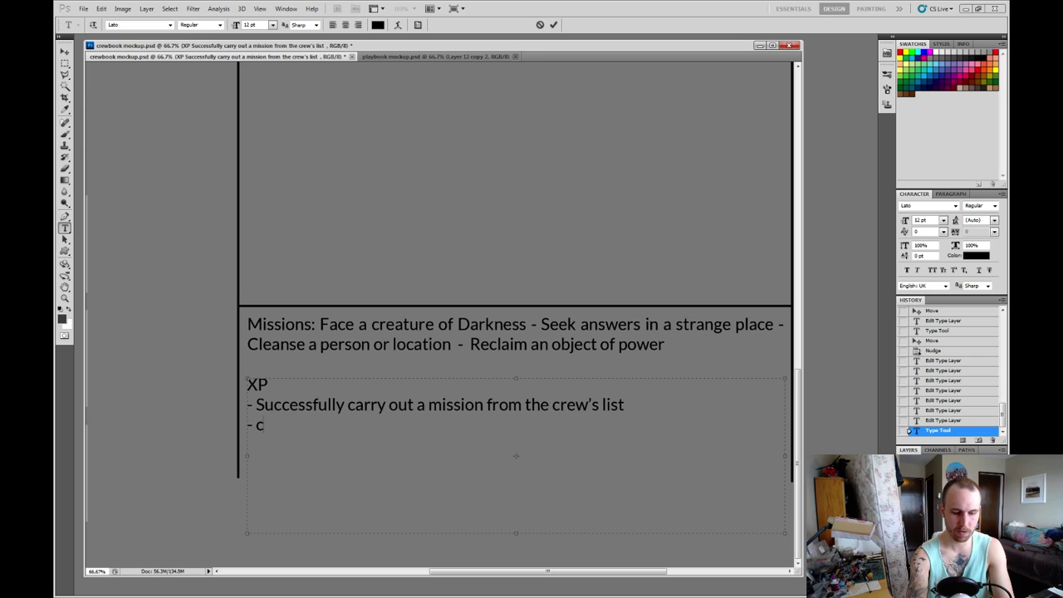
{"action": "type", "text": "hallenges above"}
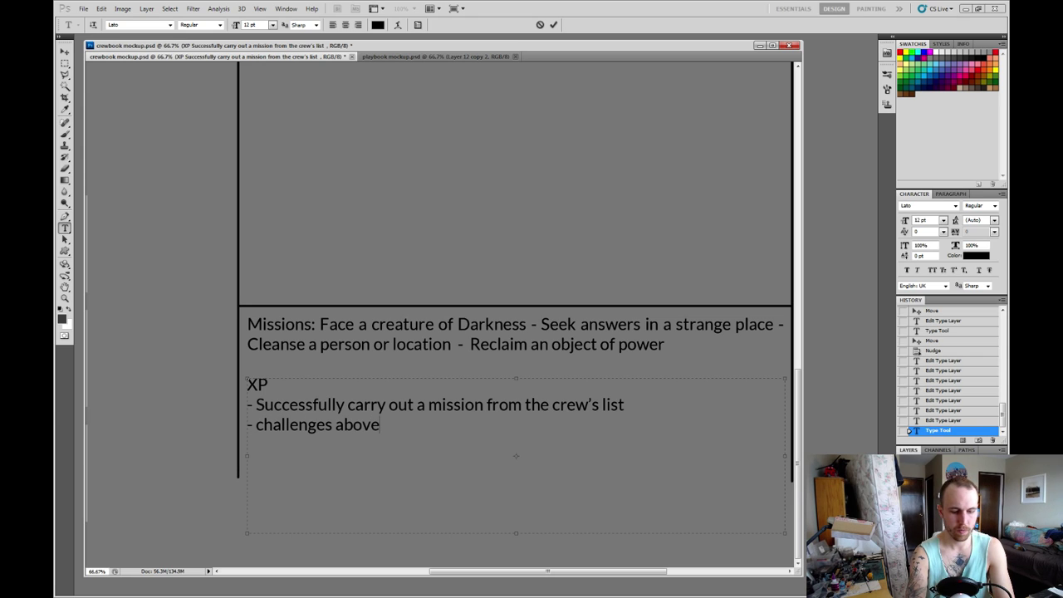
{"action": "type", "text": " your station"}
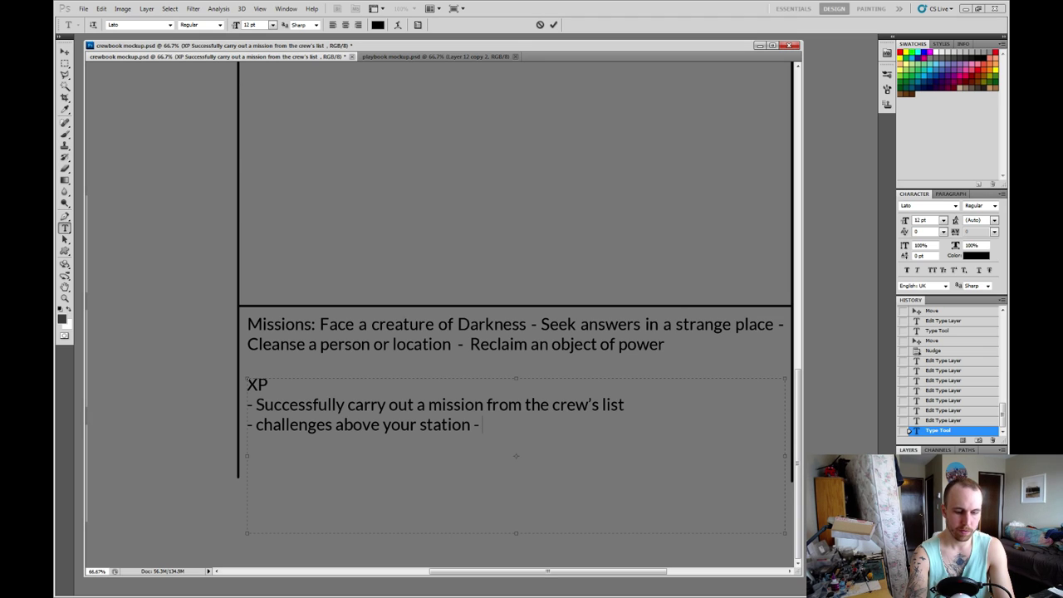
{"action": "type", "text": "- contr"}
{"action": "key", "text": "BackSpace"}
{"action": "key", "text": "BackSpace"}
{"action": "type", "text": "front the"}
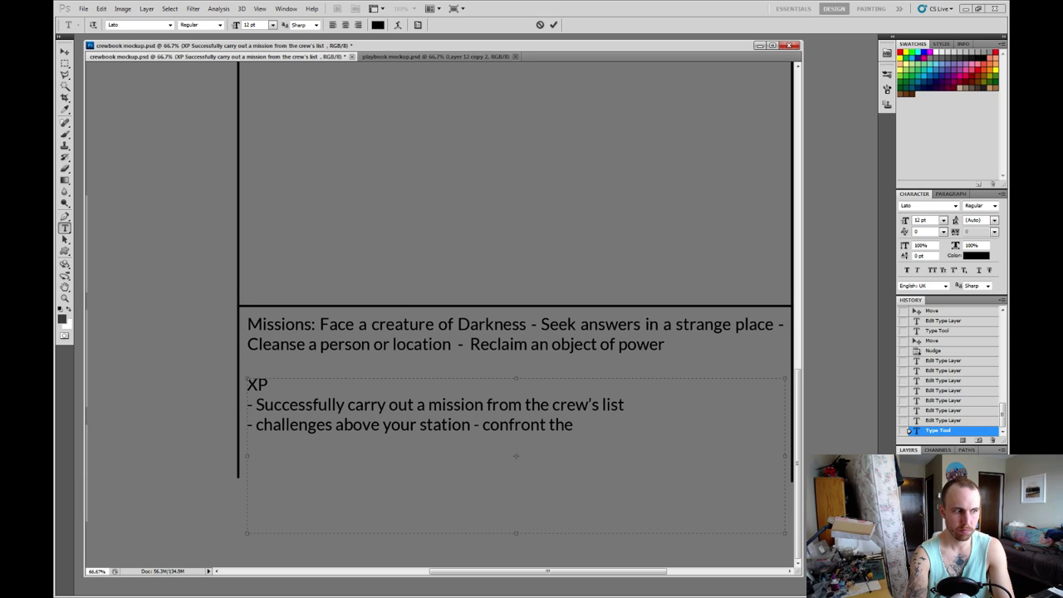
{"action": "type", "text": " opre"}
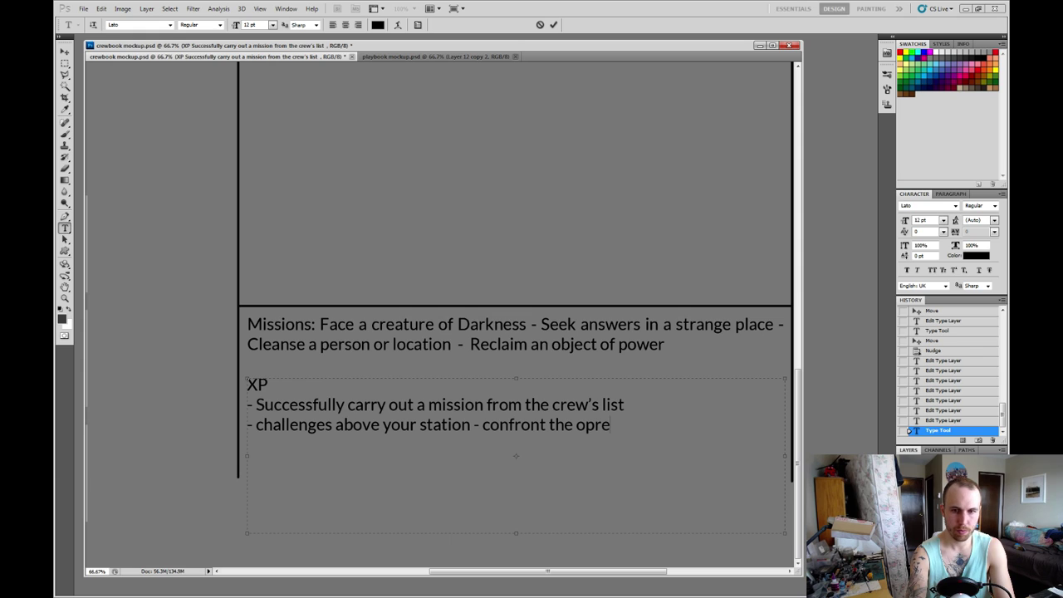
{"action": "type", "text": "ssion"}
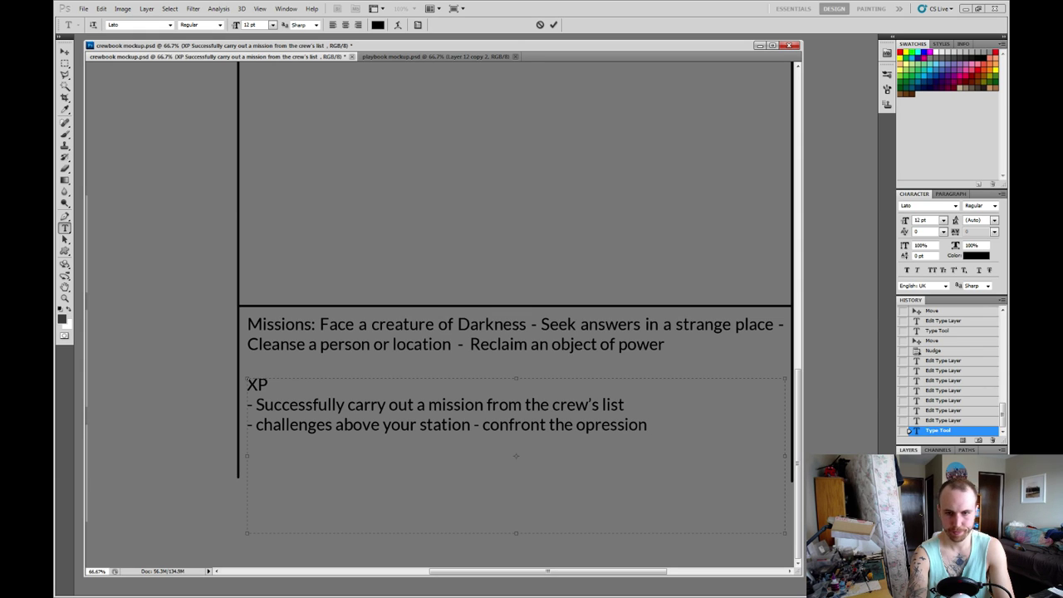
{"action": "type", "text": " as est"}
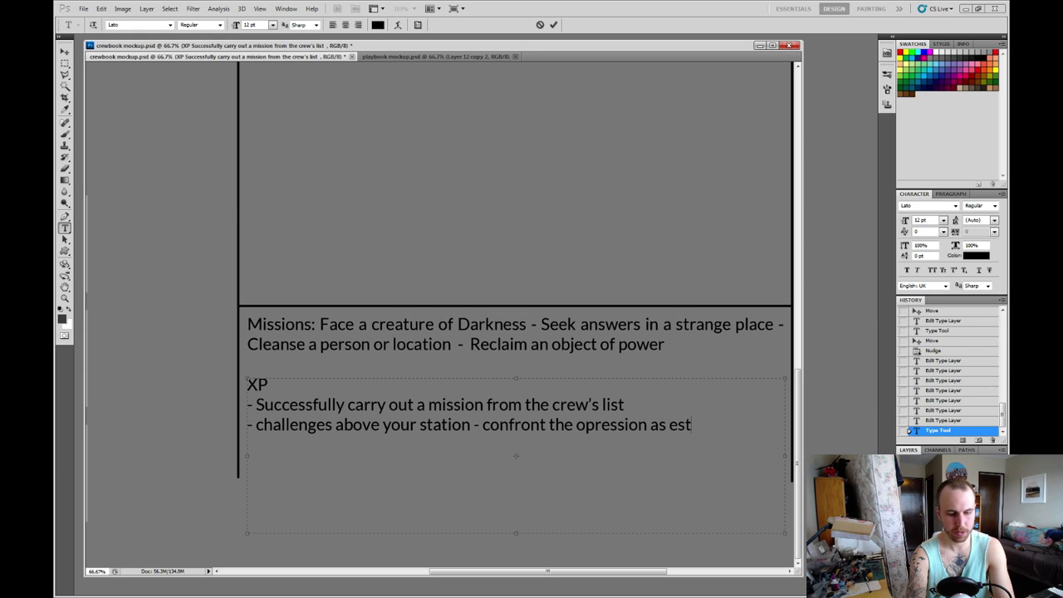
{"action": "type", "text": "ablished"}
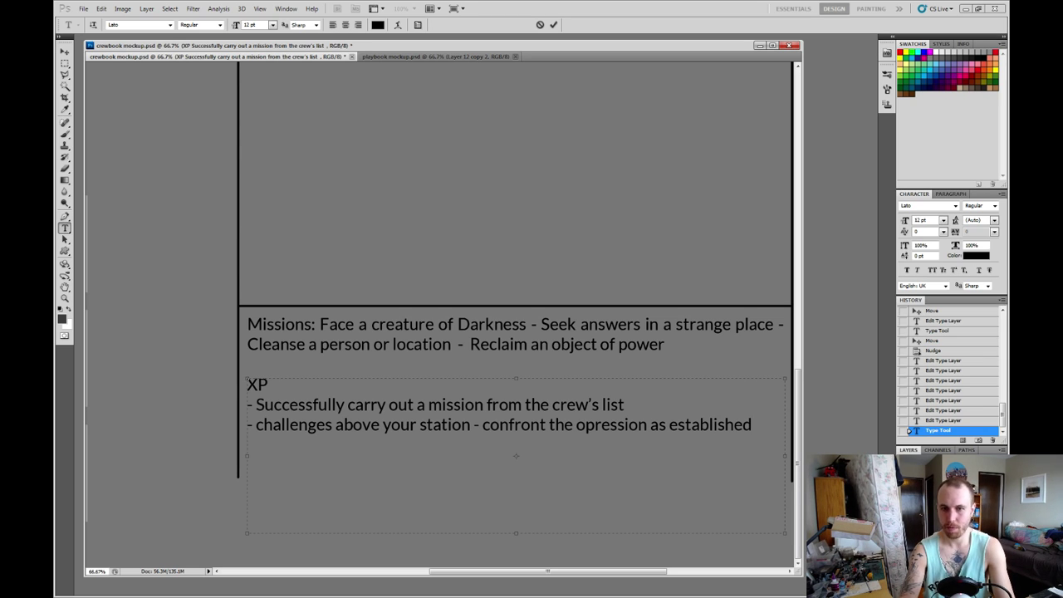
Add two dashed XP lines, "reputation -" and "Express the essential nature, origin,", and commit the text.
{"action": "key", "text": "Return"}
{"action": "type", "text": "- "}
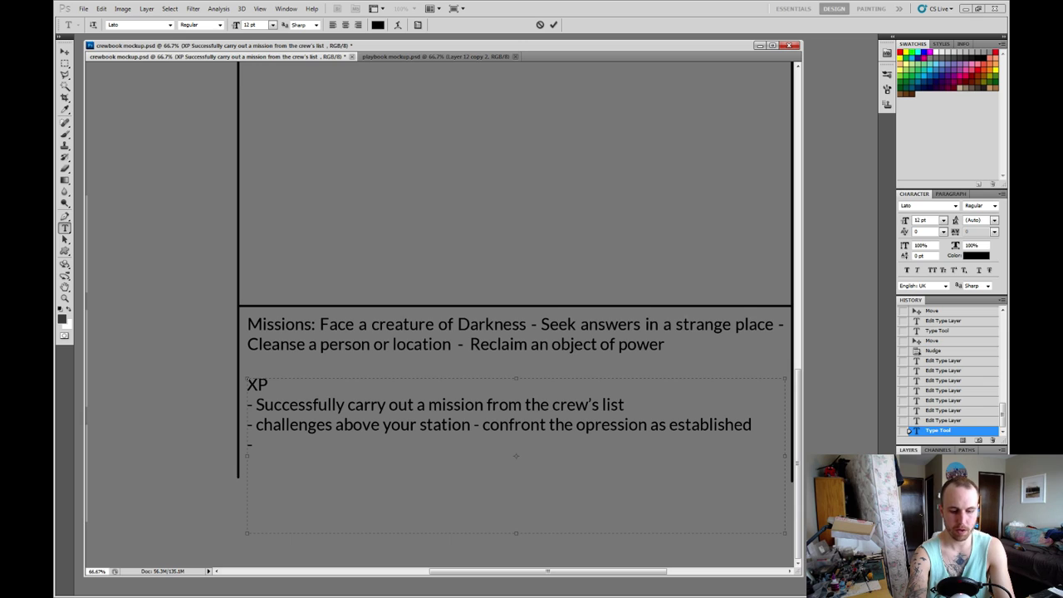
{"action": "type", "text": "reput"}
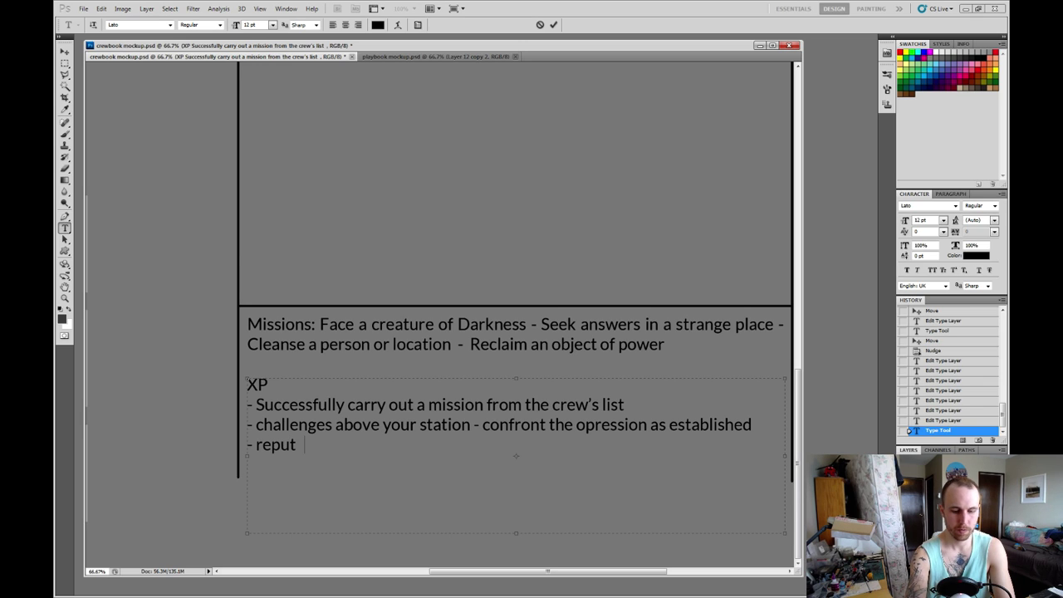
{"action": "type", "text": "ation"}
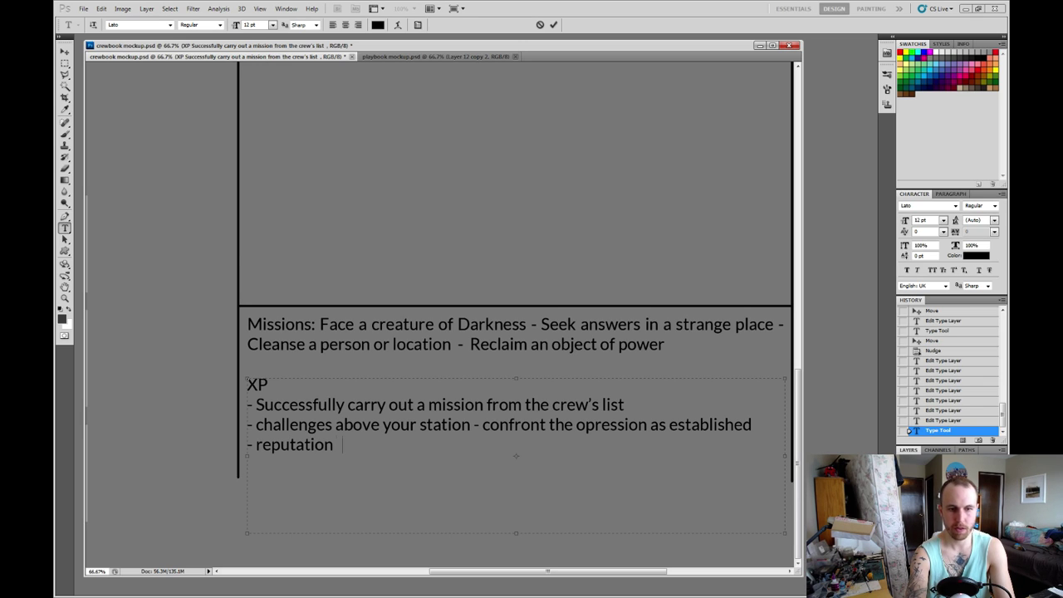
{"action": "type", "text": " -"}
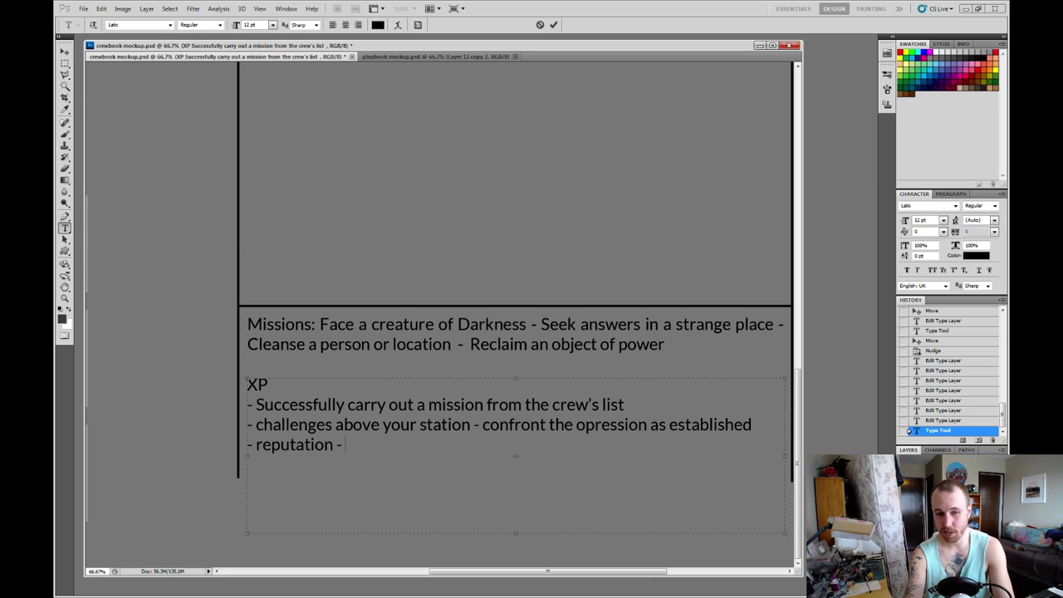
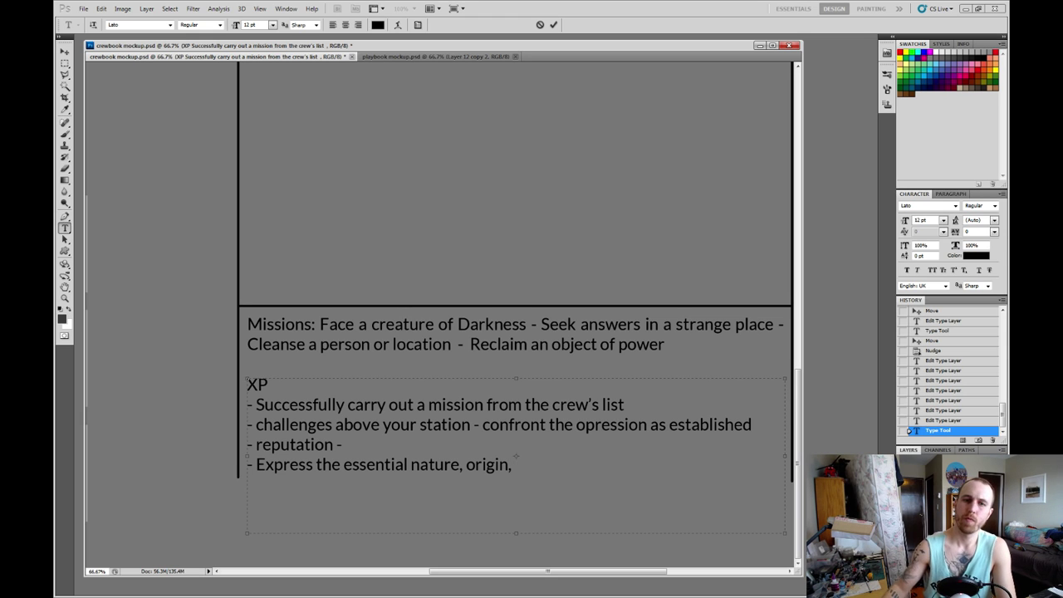
{"action": "key", "text": "ctrl+Return"}
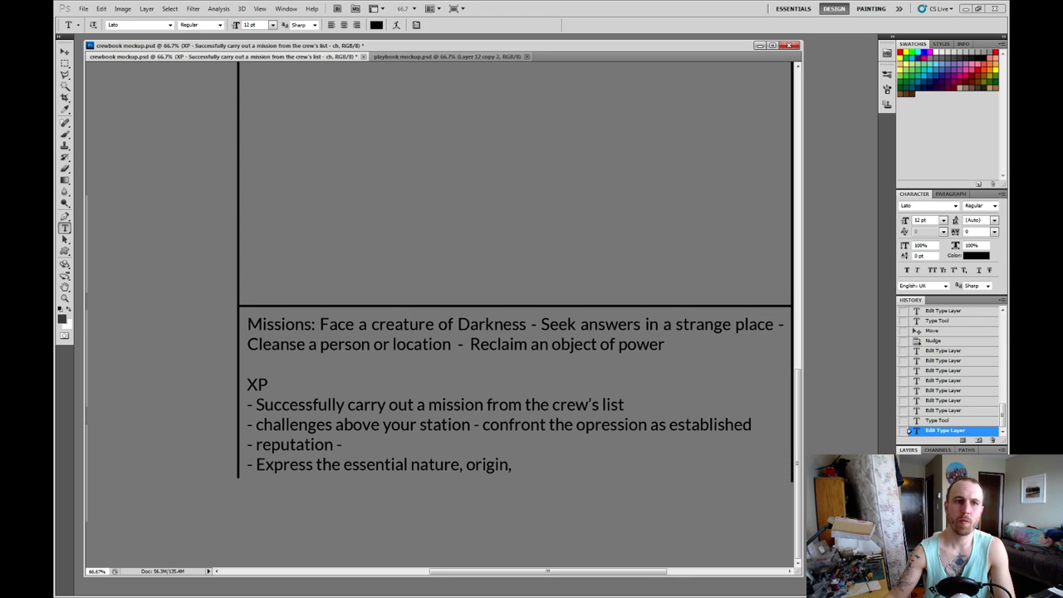
Consult the crew creation lists and complete the last XP line as "Express the essential nature, origin, or destiny of the crew".
{"action": "scroll", "coordinate": [440, 315], "scroll_direction": "left", "scroll_amount": 5}
{"action": "scroll", "coordinate": [440, 315], "scroll_direction": "up", "scroll_amount": 3}
{"action": "scroll", "coordinate": [440, 315], "scroll_direction": "left", "scroll_amount": 2}
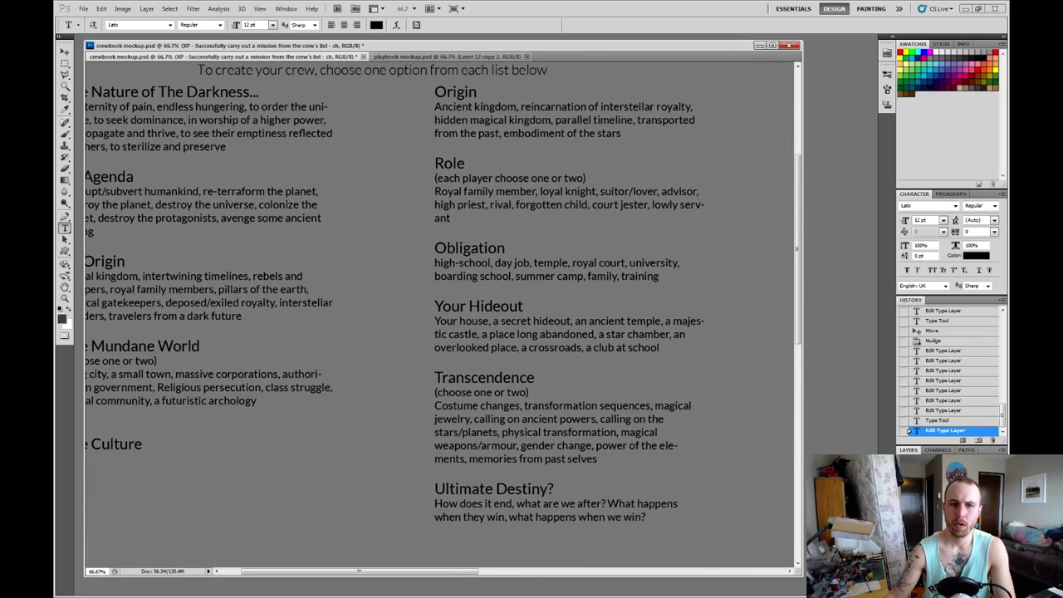
{"action": "scroll", "coordinate": [440, 315], "scroll_direction": "left", "scroll_amount": 3}
{"action": "scroll", "coordinate": [440, 315], "scroll_direction": "up", "scroll_amount": 1}
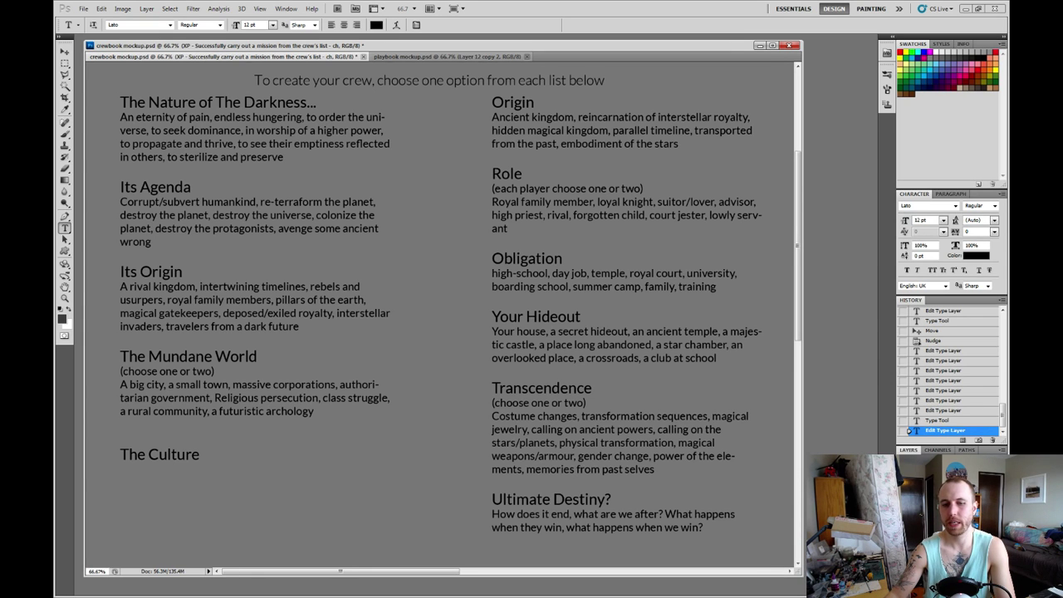
{"action": "scroll", "coordinate": [440, 316], "scroll_direction": "down", "scroll_amount": 10}
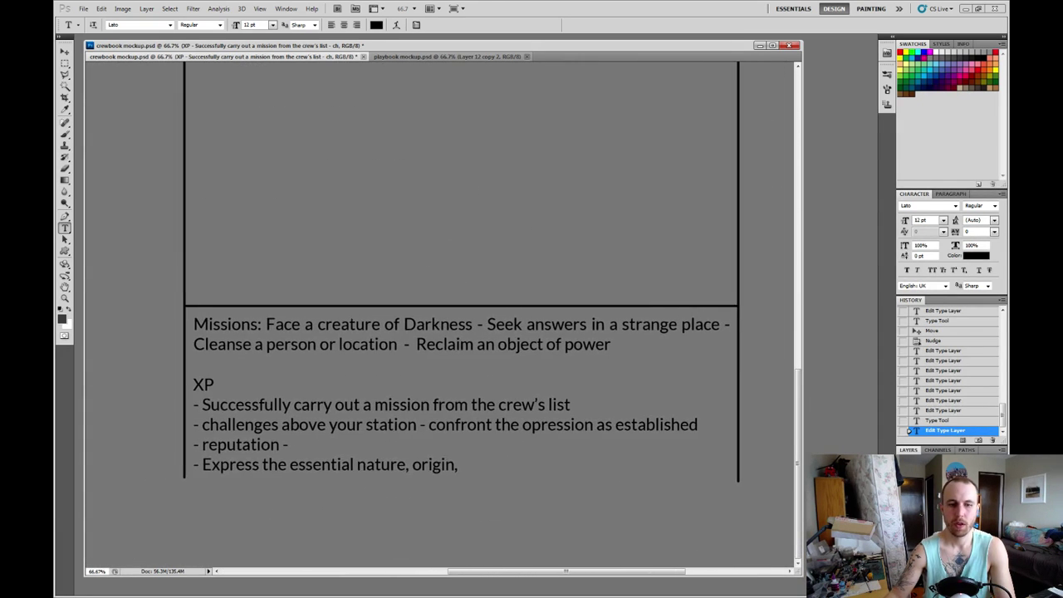
{"action": "left_click", "coordinate": [459, 464]}
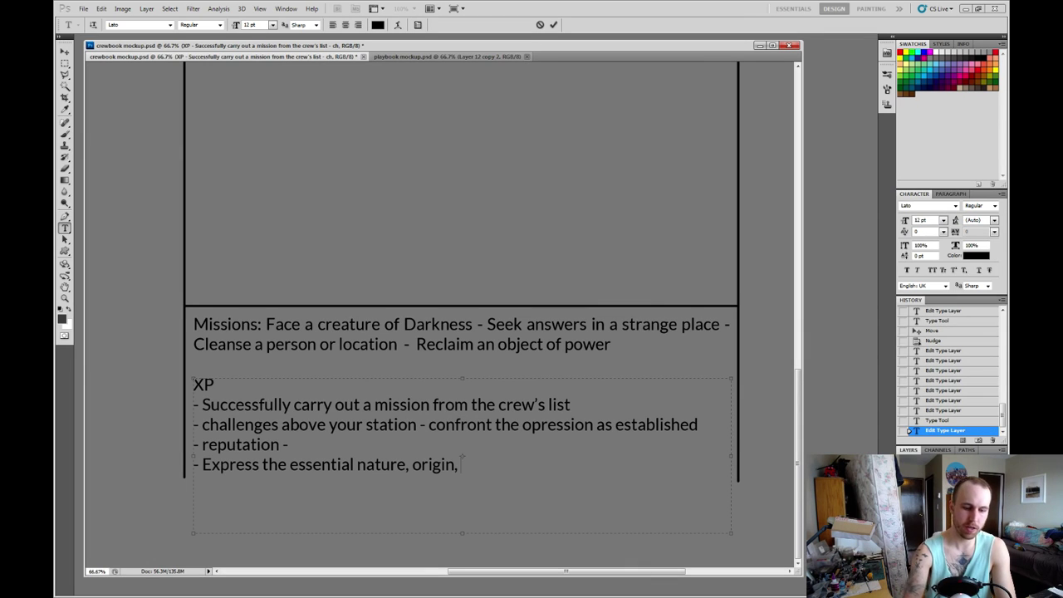
{"action": "type", "text": "or dest"}
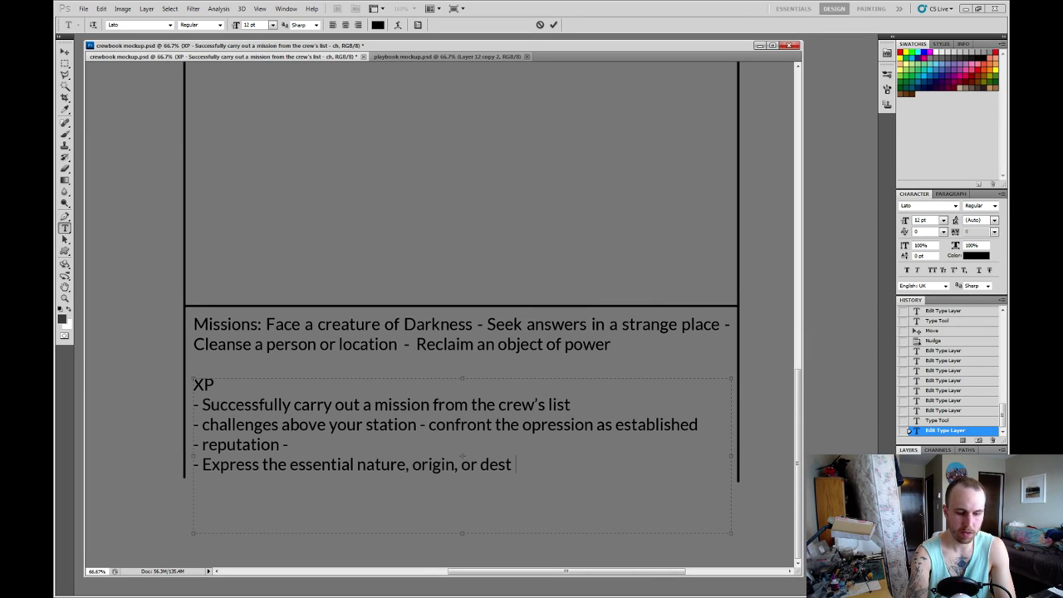
{"action": "type", "text": "iny of the crew"}
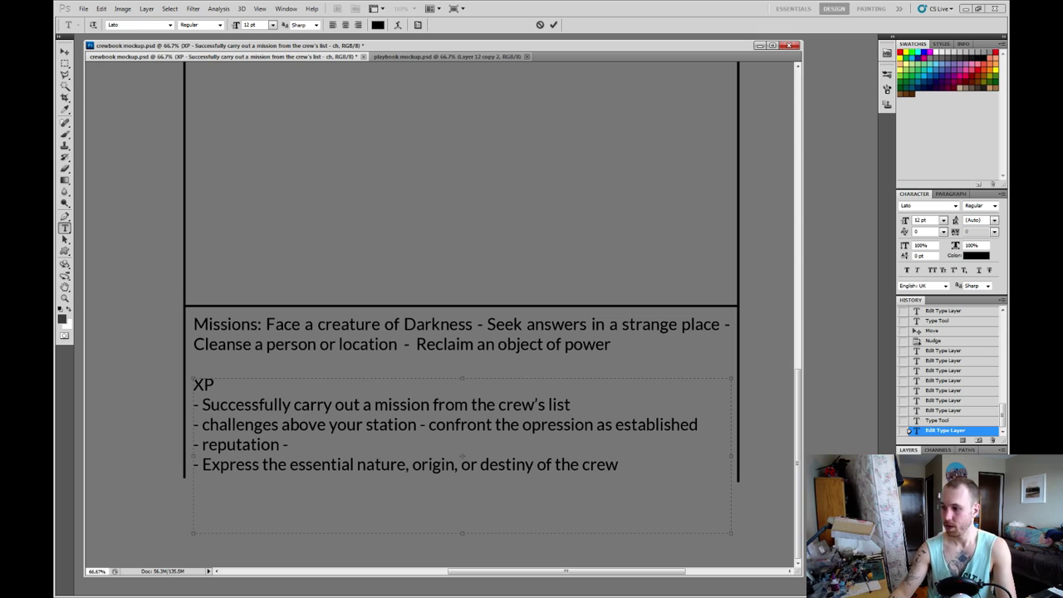
Review the word "destiny" and the unfinished reputation line, and commit the XP text.
{"action": "mouse_move", "coordinate": [480, 465]}
{"action": "left_mouse_down"}
{"action": "mouse_move", "coordinate": [526, 464]}
{"action": "mouse_move", "coordinate": [455, 464]}
{"action": "mouse_move", "coordinate": [480, 464]}
{"action": "left_mouse_up"}
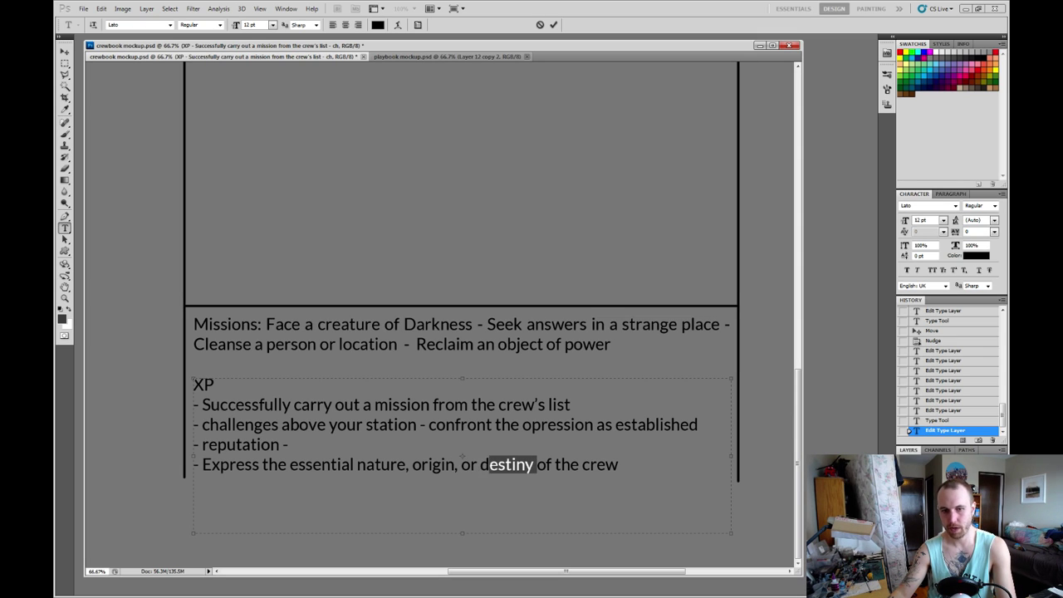
{"action": "left_click", "coordinate": [482, 464]}
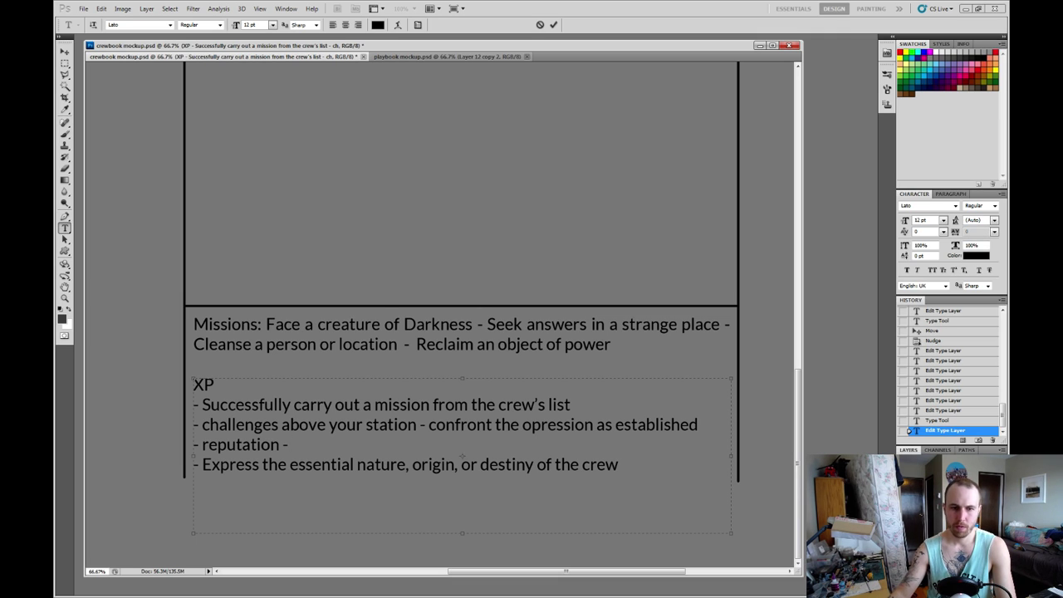
{"action": "left_click_drag", "start_coordinate": [480, 464], "coordinate": [533, 464]}
{"action": "left_click", "coordinate": [290, 444]}
{"action": "triple_click", "coordinate": [290, 444]}
{"action": "left_click", "coordinate": [290, 444]}
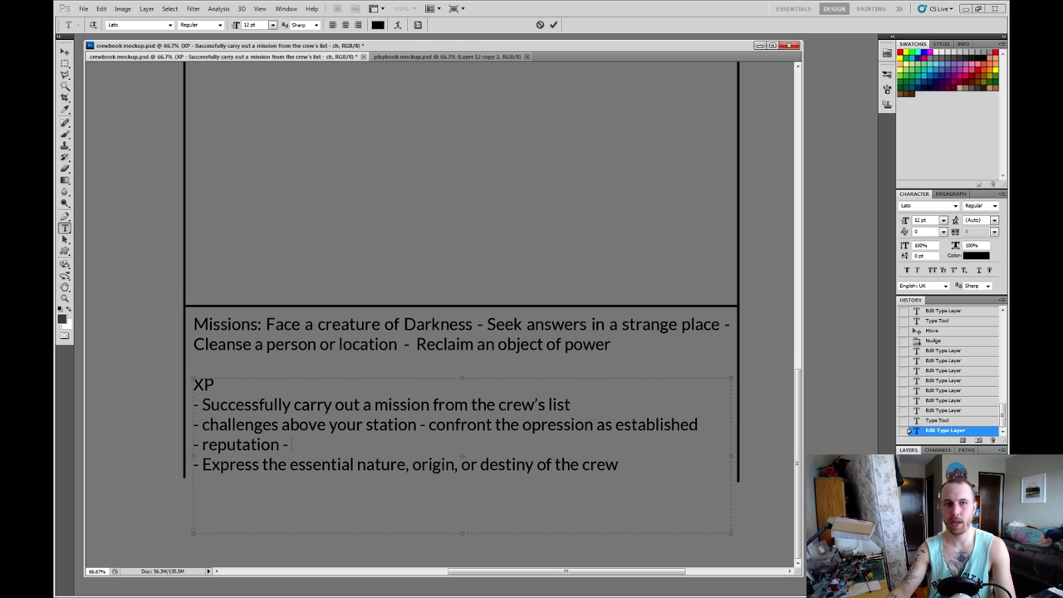
{"action": "key", "text": "ctrl+Return"}
Examine the crew creation lists from Origin through Ultimate Destiny for ideas for the reputation trigger.
{"action": "scroll", "coordinate": [443, 318], "scroll_direction": "left", "scroll_amount": 10}
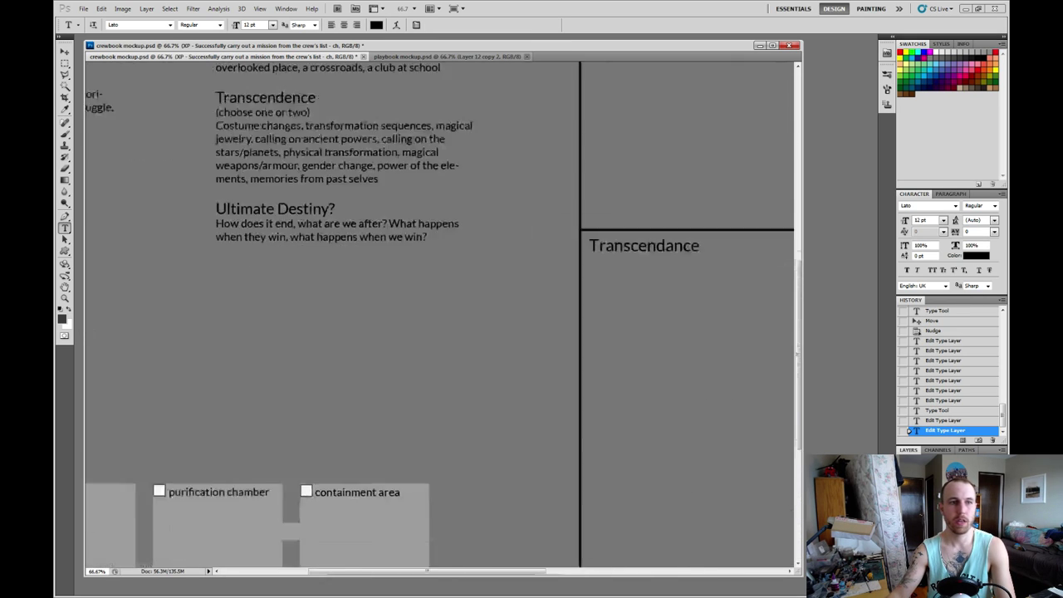
{"action": "scroll", "coordinate": [443, 318], "scroll_direction": "up", "scroll_amount": 3}
{"action": "scroll", "coordinate": [443, 318], "scroll_direction": "right", "scroll_amount": 2}
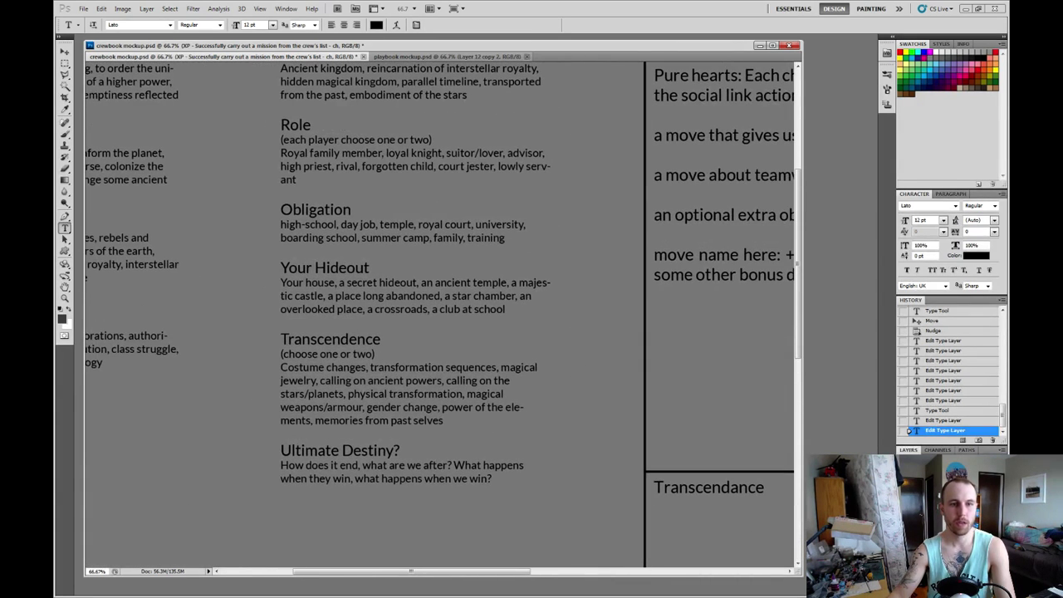
{"action": "scroll", "coordinate": [444, 318], "scroll_direction": "up", "scroll_amount": 2}
{"action": "scroll", "coordinate": [444, 318], "scroll_direction": "left", "scroll_amount": 2}
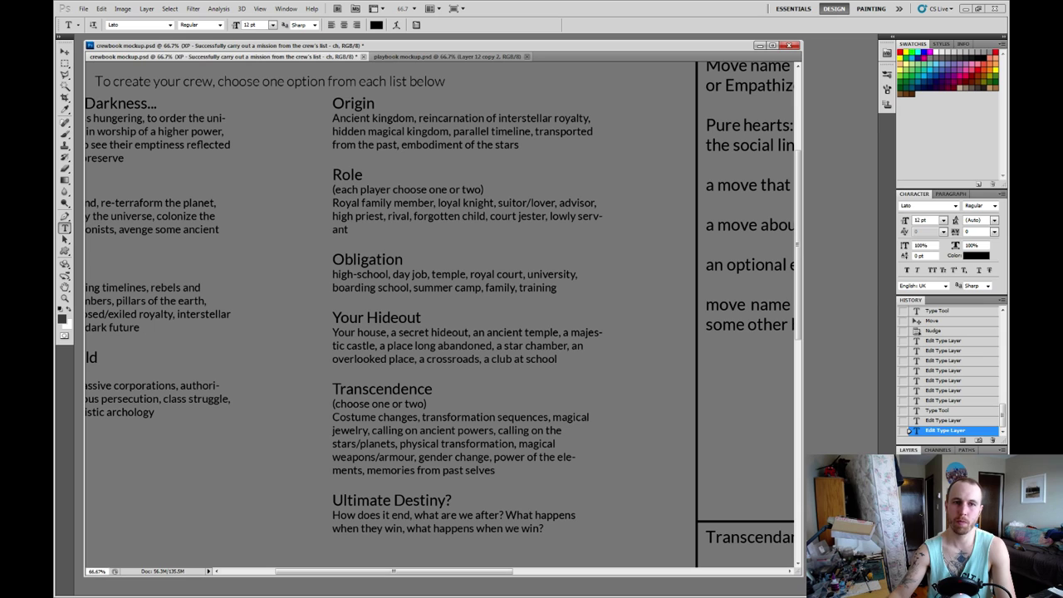
{"action": "scroll", "coordinate": [440, 315], "scroll_direction": "down", "scroll_amount": 5}
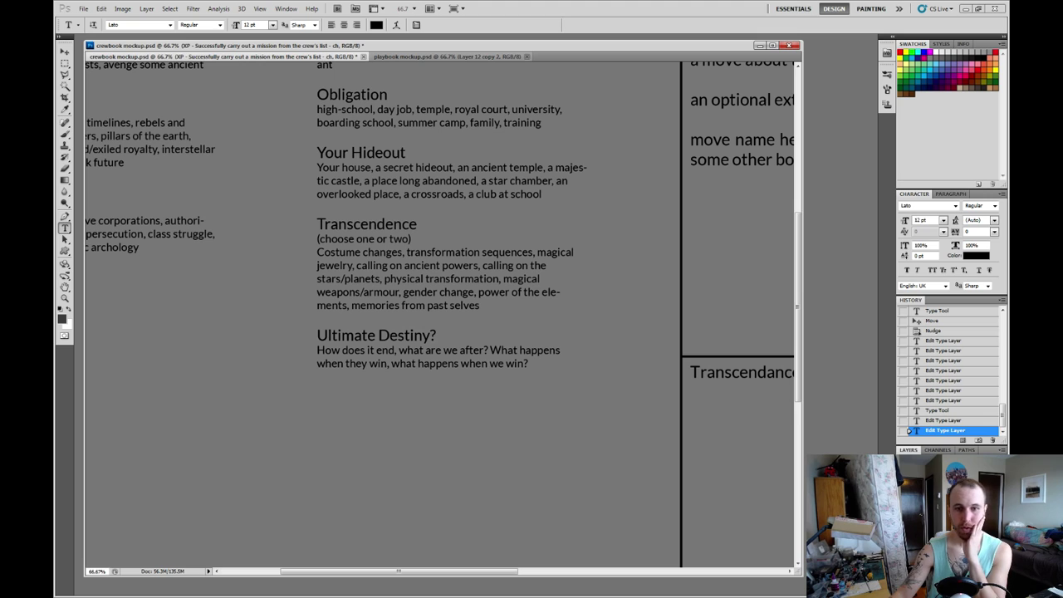
{"action": "left_click", "coordinate": [528, 363]}
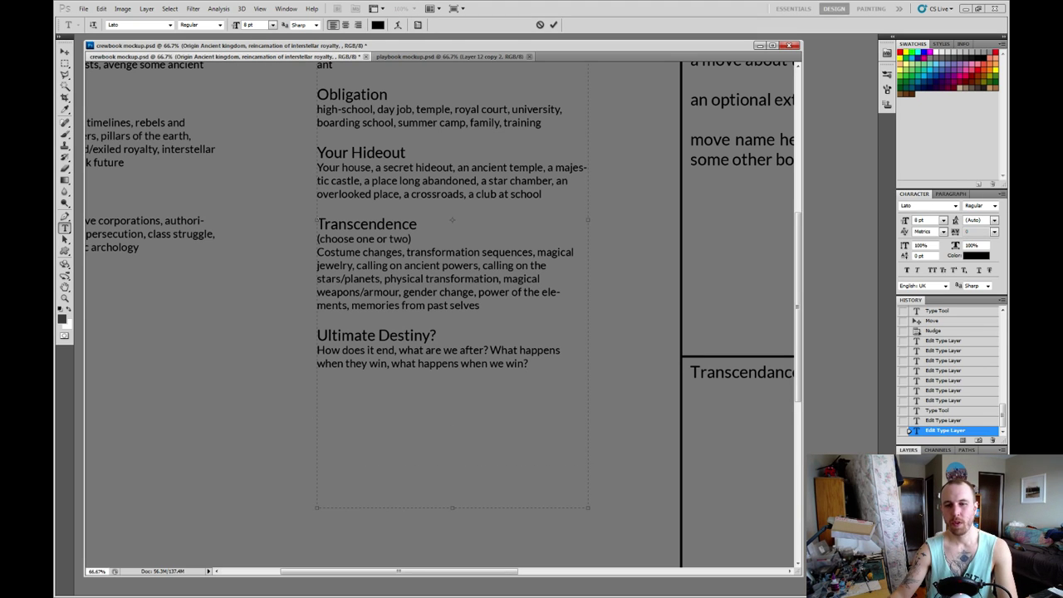
{"action": "key", "text": "ctrl+Return"}
{"action": "scroll", "coordinate": [440, 315], "scroll_direction": "down", "scroll_amount": 5}
{"action": "scroll", "coordinate": [440, 315], "scroll_direction": "right", "scroll_amount": 5}
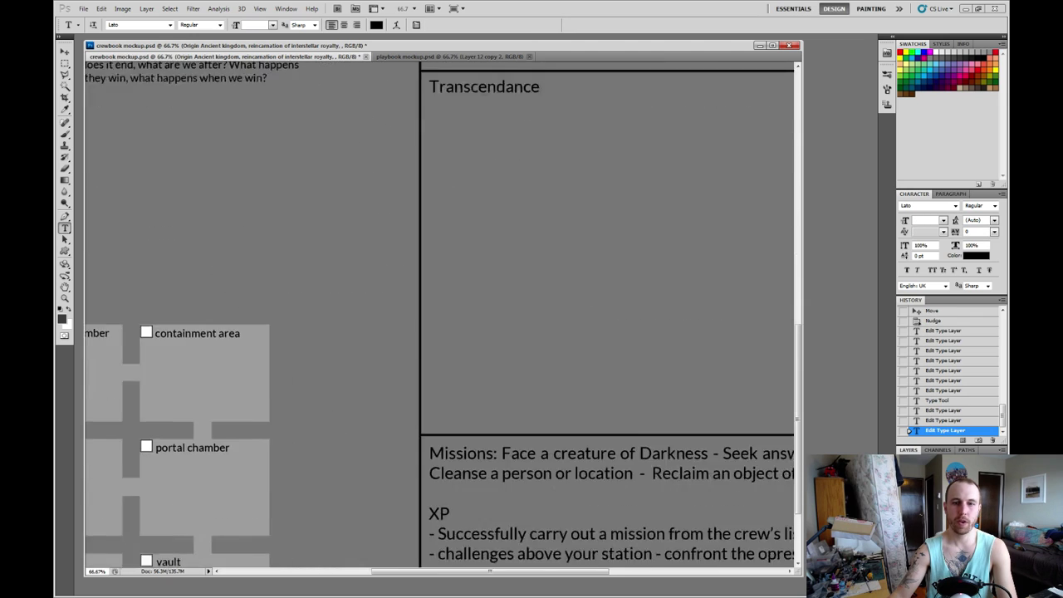
{"action": "scroll", "coordinate": [440, 316], "scroll_direction": "left", "scroll_amount": 1}
{"action": "scroll", "coordinate": [440, 315], "scroll_direction": "right", "scroll_amount": 4}
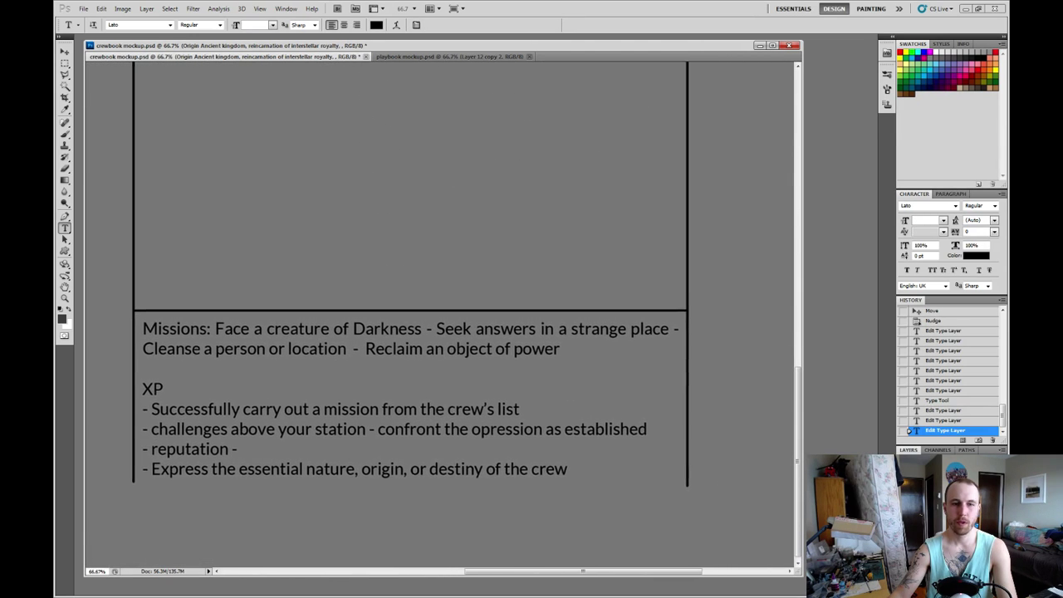
Review the mission options from "Face a creature of Darkness" to "Reclaim an object of power" without editing them.
{"action": "left_click_drag", "start_coordinate": [219, 325], "coordinate": [566, 343]}
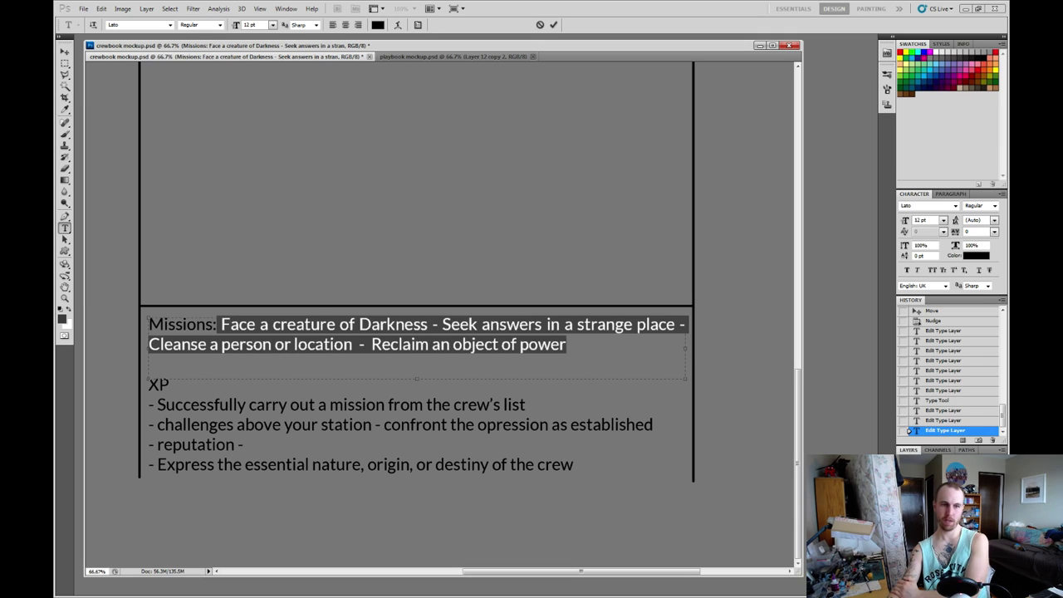
{"action": "key", "text": "ctrl+Return"}
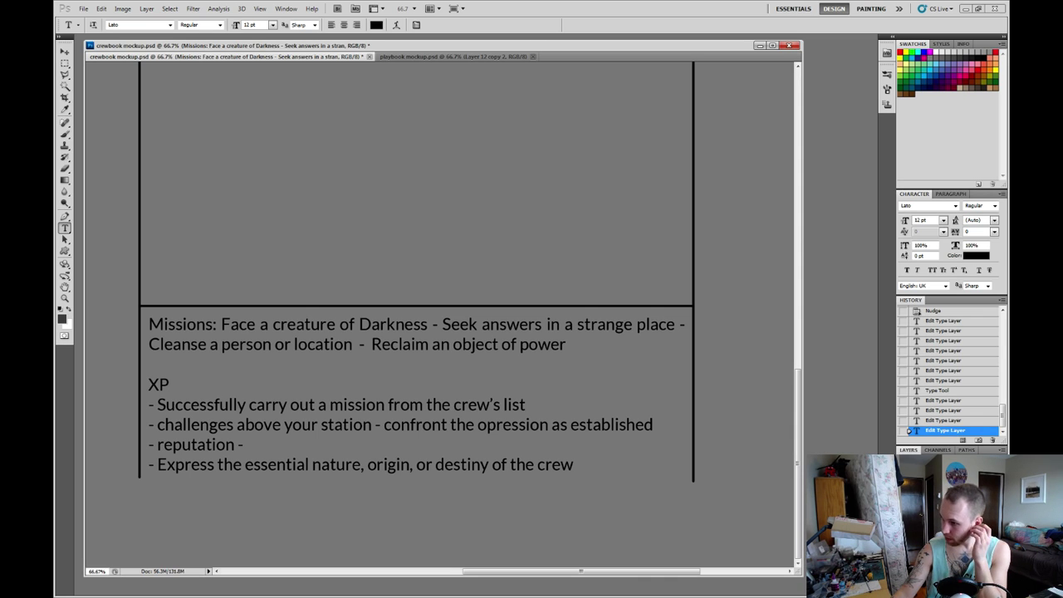
{"action": "left_click_drag", "start_coordinate": [566, 344], "coordinate": [221, 324]}
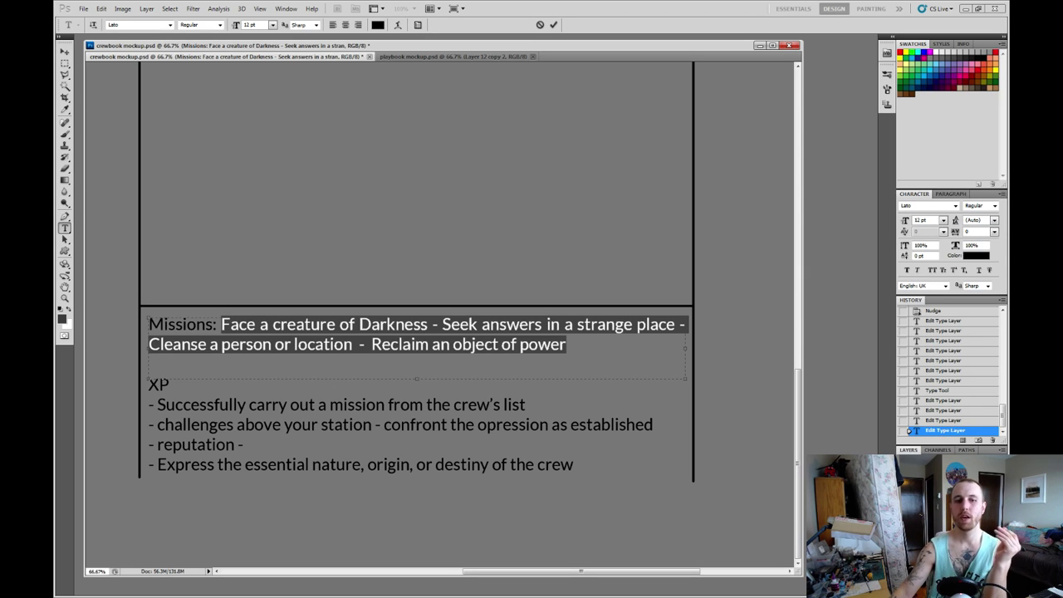
{"action": "key", "text": "Right"}
{"action": "left_click_drag", "start_coordinate": [567, 344], "coordinate": [380, 344]}
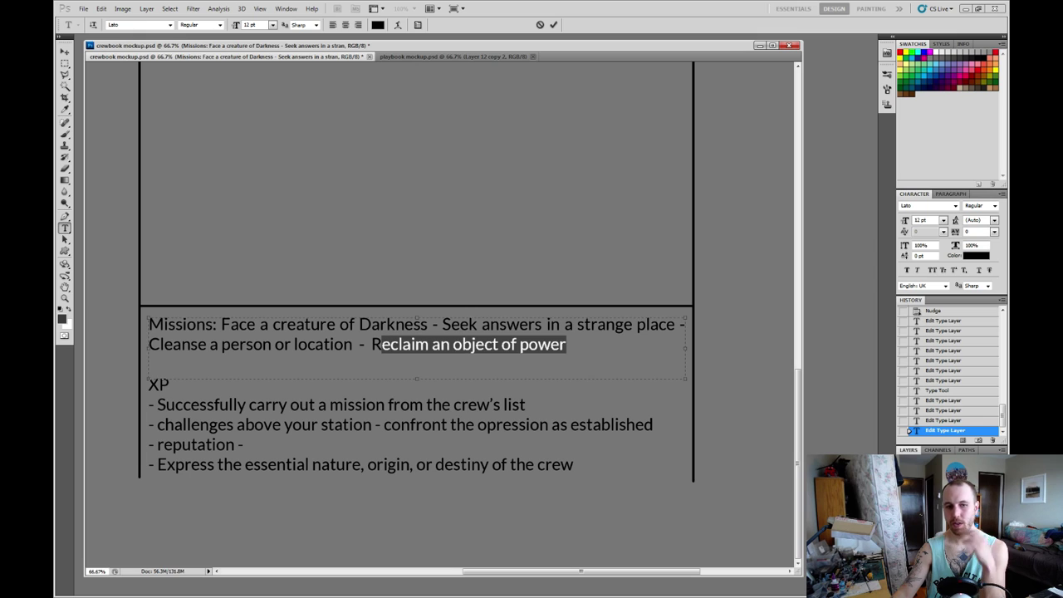
{"action": "key", "text": "Right"}
{"action": "left_click_drag", "start_coordinate": [566, 343], "coordinate": [332, 344]}
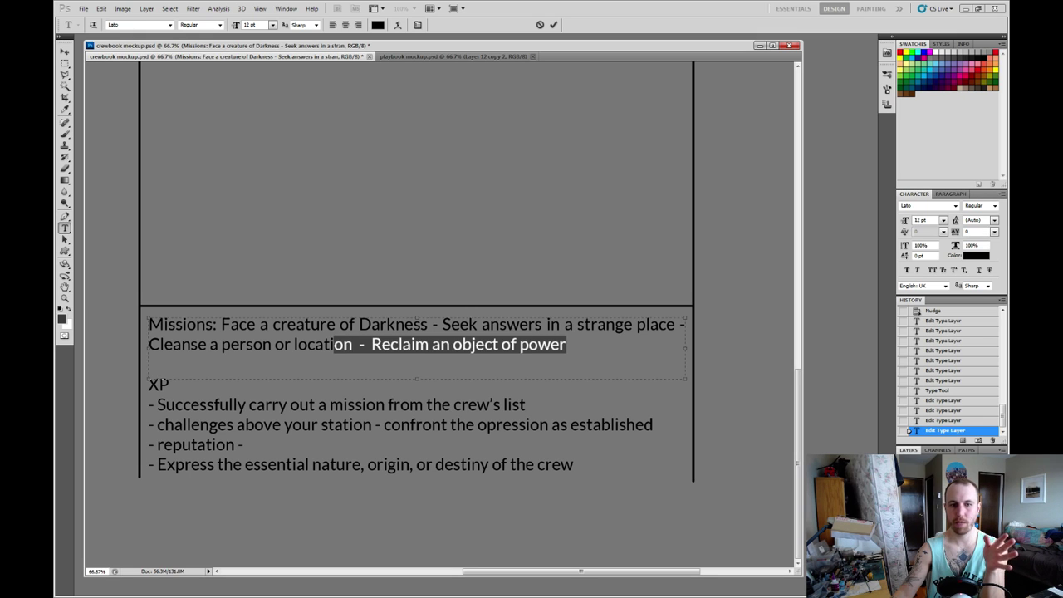
{"action": "key", "text": "Right"}
{"action": "key", "text": "ctrl+Return"}
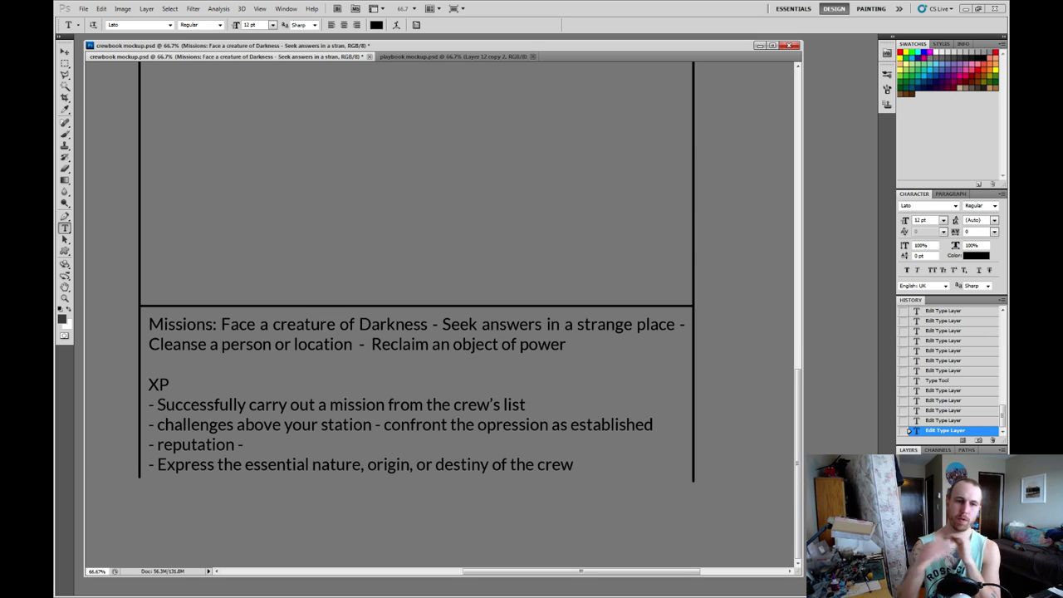
Select the "reputation -" text, switch to Acrobat Reader and examine the reputation and goals triggers in the Hawkers Crew XP list.
{"action": "left_click_drag", "start_coordinate": [245, 444], "coordinate": [157, 444]}
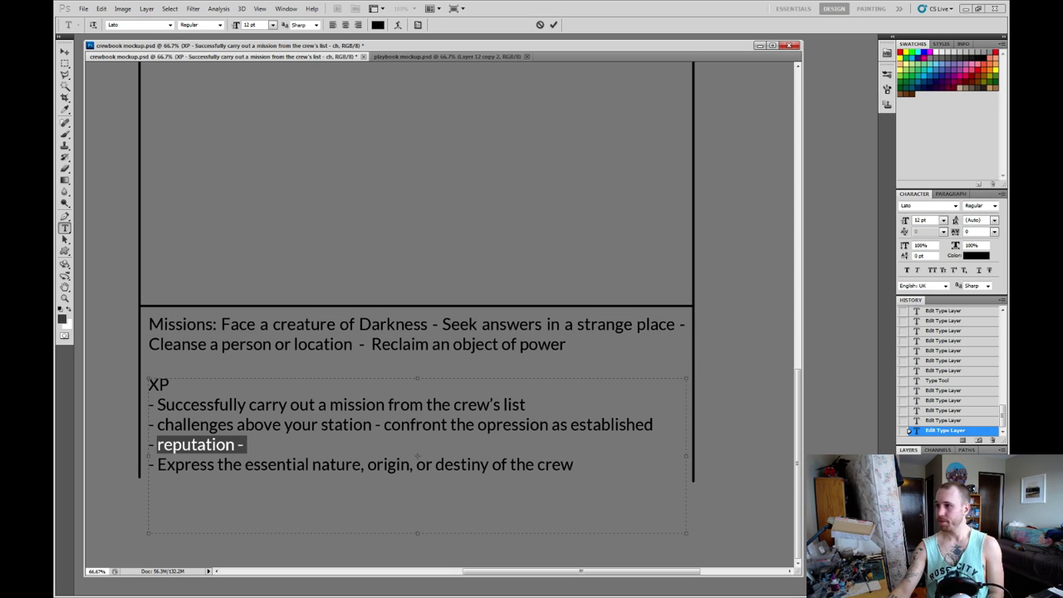
{"action": "key", "text": "alt+Tab"}
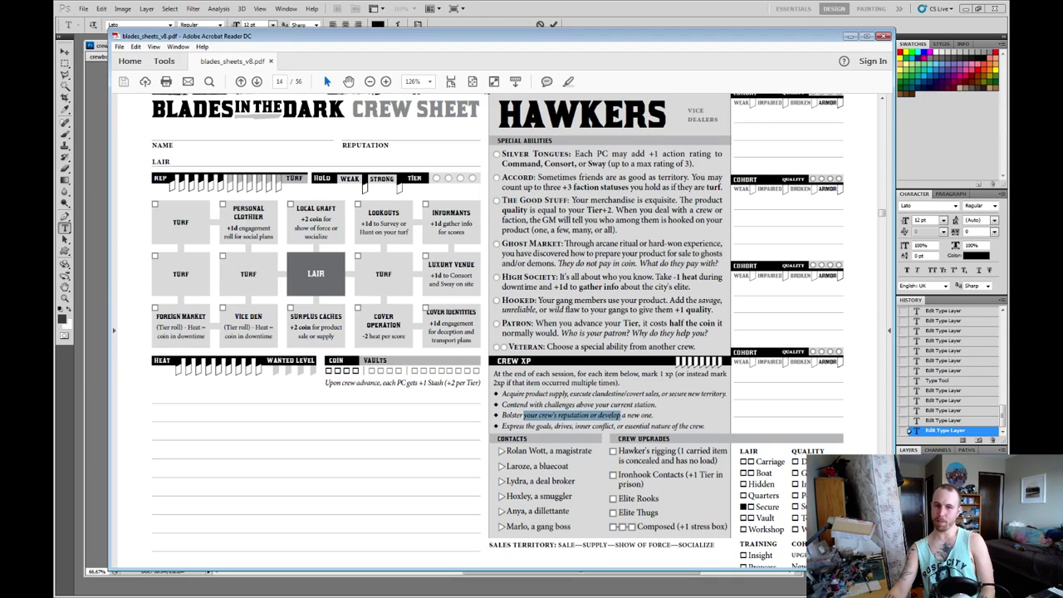
{"action": "left_click_drag", "start_coordinate": [575, 425], "coordinate": [534, 425]}
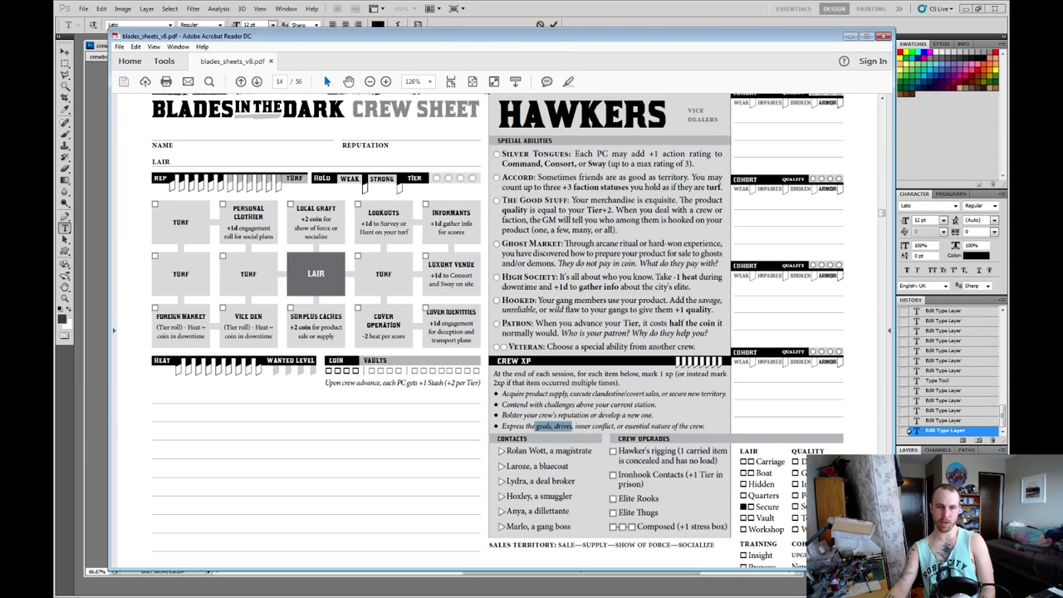
{"action": "left_click", "coordinate": [521, 426]}
{"action": "left_click_drag", "start_coordinate": [622, 426], "coordinate": [591, 426]}
{"action": "left_click_drag", "start_coordinate": [654, 415], "coordinate": [523, 415]}
{"action": "left_click", "coordinate": [523, 415]}
Examine the "Contend with challenges above your current station" trigger in the Hawkers Crew XP list.
{"action": "left_click_drag", "start_coordinate": [621, 416], "coordinate": [492, 404]}
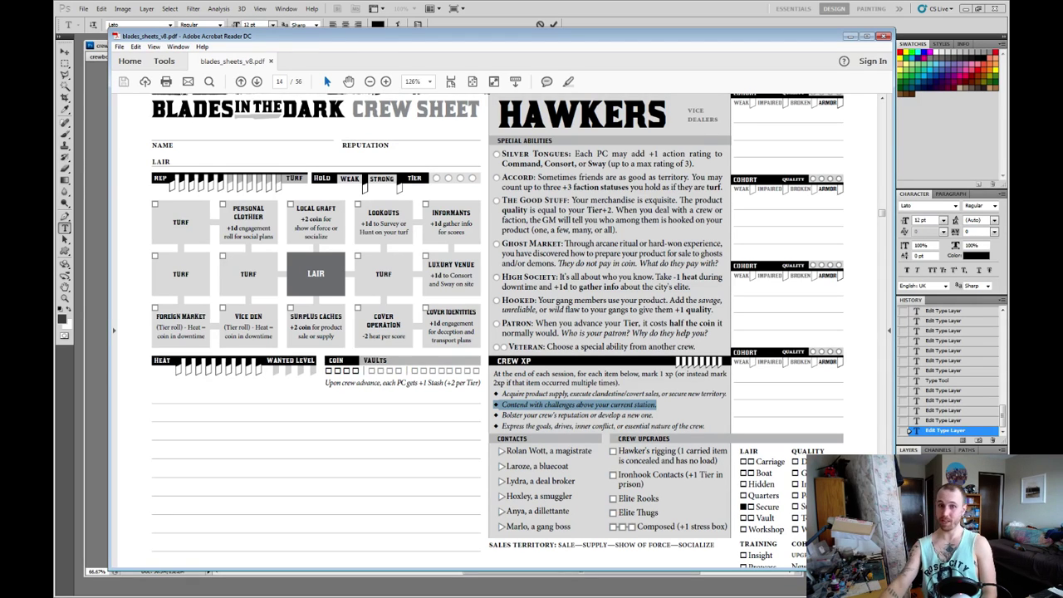
{"action": "left_click", "coordinate": [661, 394]}
{"action": "mouse_move", "coordinate": [661, 397]}
{"action": "left_mouse_down"}
{"action": "mouse_move", "coordinate": [502, 407]}
{"action": "mouse_move", "coordinate": [657, 405]}
{"action": "left_mouse_up"}
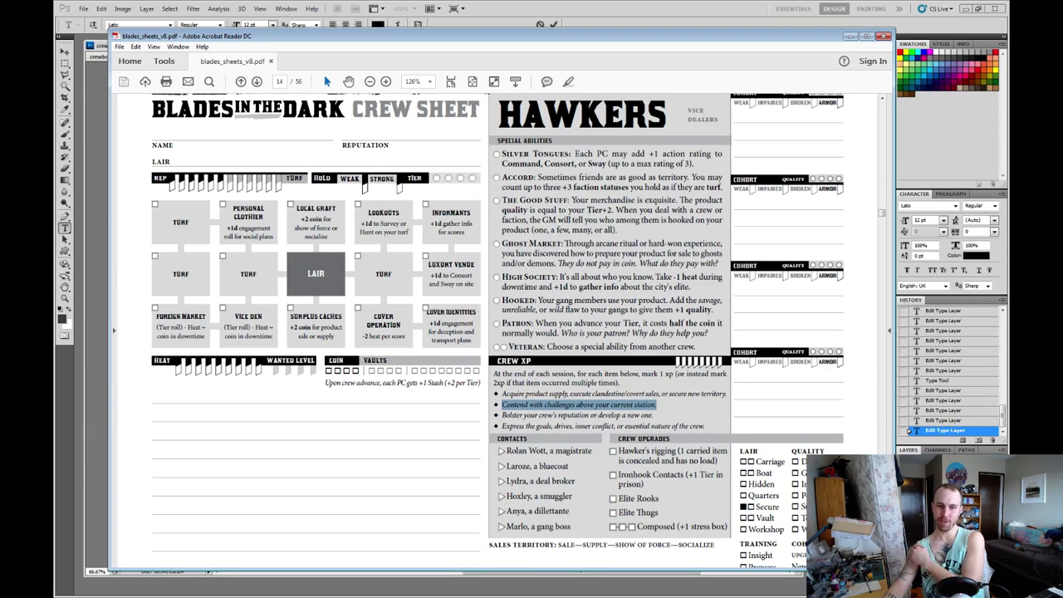
{"action": "left_click", "coordinate": [653, 415]}
{"action": "left_click_drag", "start_coordinate": [658, 405], "coordinate": [501, 405]}
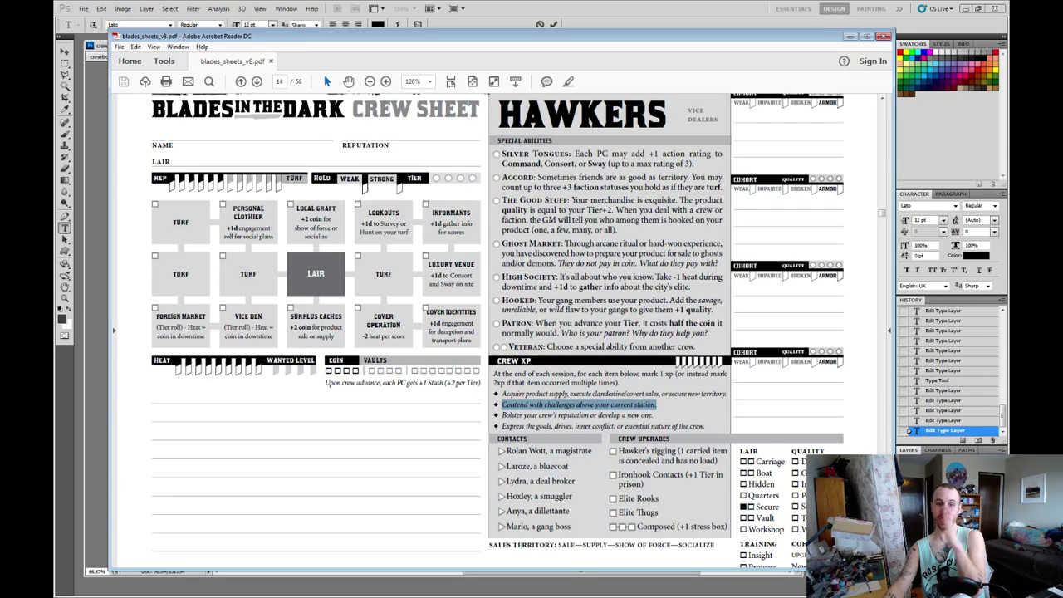
{"action": "left_click", "coordinate": [656, 405]}
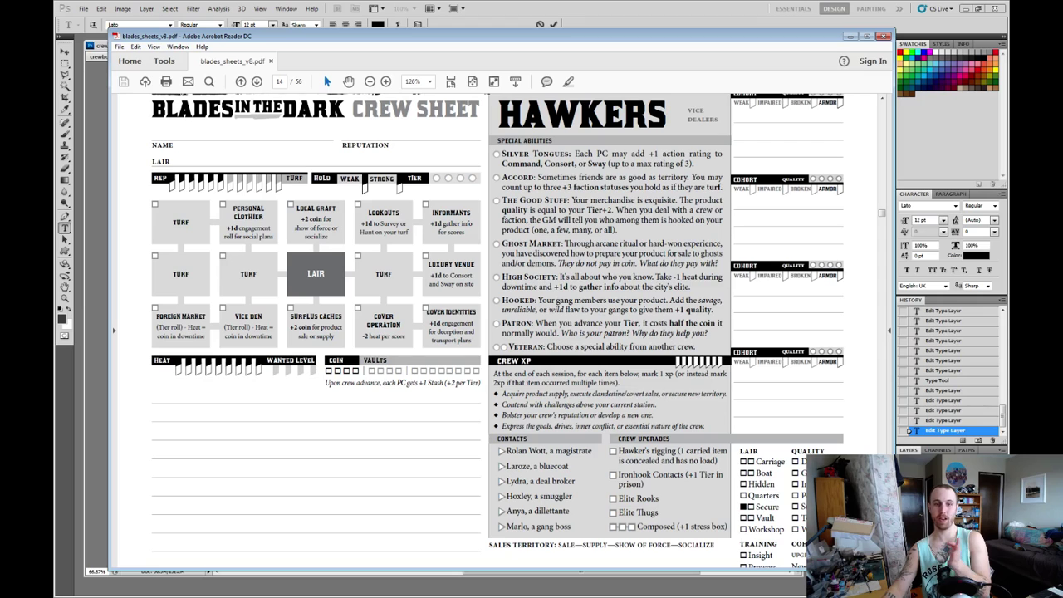
Examine the Hawkers Crew XP triggers, from acquiring product supply through to the reputation and goals entries.
{"action": "left_click_drag", "start_coordinate": [502, 394], "coordinate": [725, 393]}
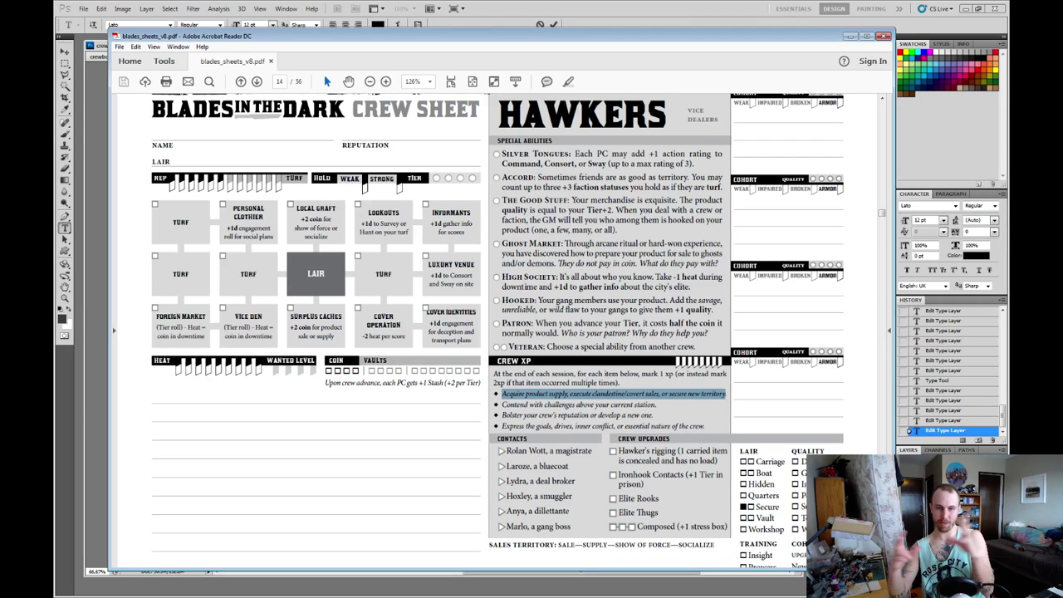
{"action": "left_click_drag", "start_coordinate": [549, 394], "coordinate": [656, 404]}
{"action": "mouse_move", "coordinate": [502, 394]}
{"action": "left_mouse_down"}
{"action": "mouse_move", "coordinate": [656, 404]}
{"action": "mouse_move", "coordinate": [499, 395]}
{"action": "left_mouse_up"}
{"action": "key", "text": "Escape"}
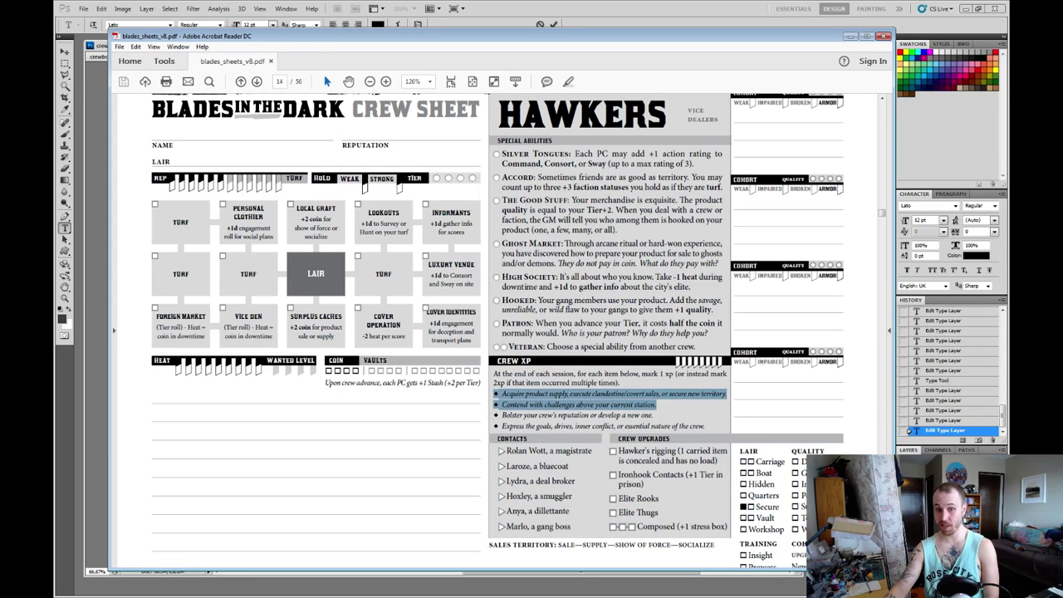
{"action": "key", "text": "Escape"}
{"action": "left_click_drag", "start_coordinate": [704, 425], "coordinate": [500, 414]}
{"action": "key", "text": "Escape"}
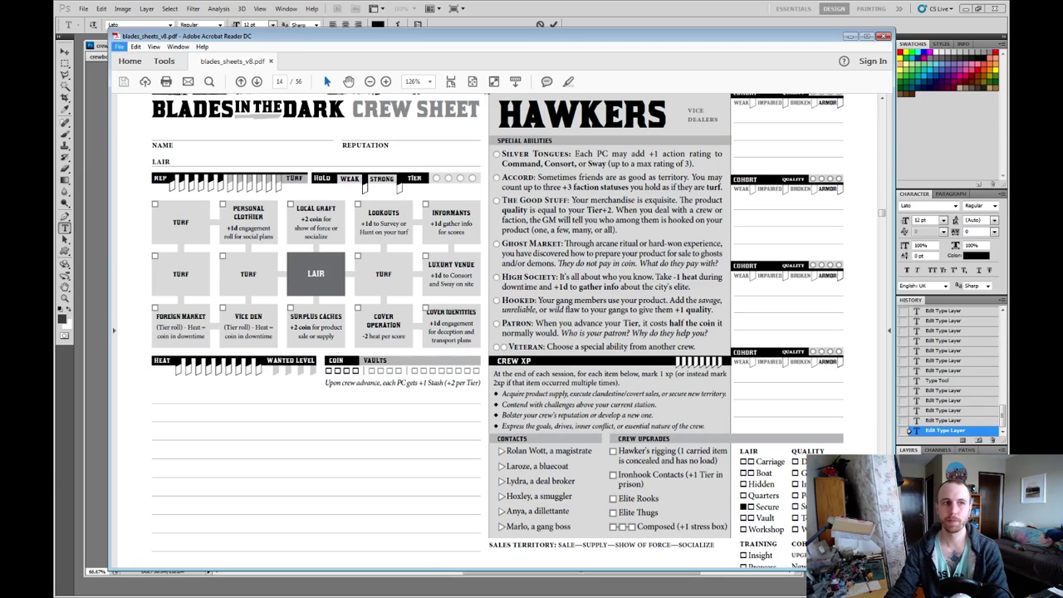
Switch to Photoshop and shorten the second XP trigger to "Confront the opression as established".
{"action": "key", "text": "alt+Tab"}
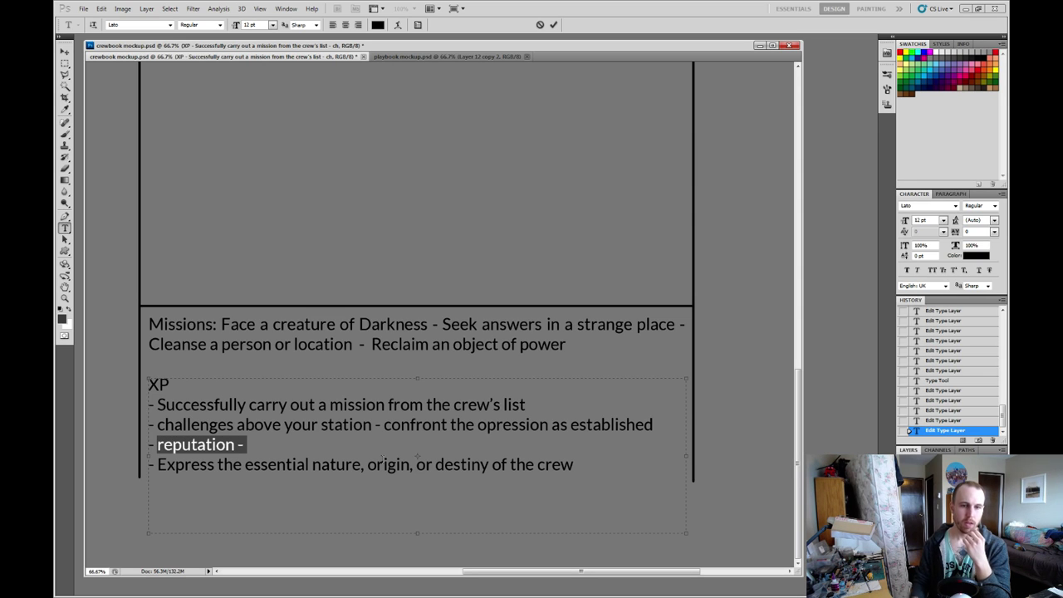
{"action": "mouse_move", "coordinate": [400, 425]}
{"action": "left_mouse_down"}
{"action": "mouse_move", "coordinate": [621, 424]}
{"action": "mouse_move", "coordinate": [382, 424]}
{"action": "left_mouse_up"}
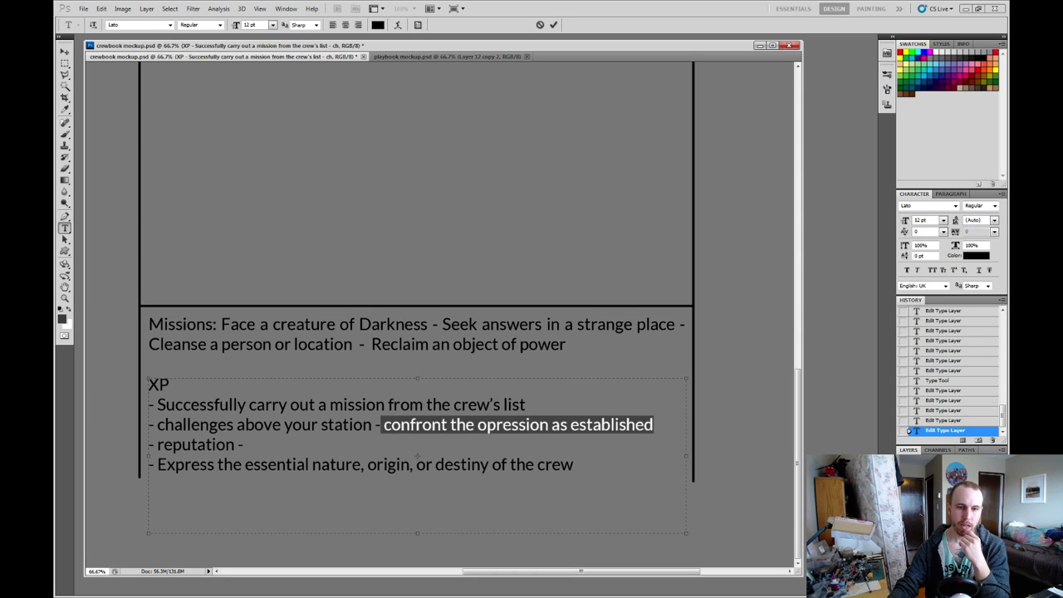
{"action": "left_click", "coordinate": [382, 424]}
{"action": "left_click_drag", "start_coordinate": [526, 404], "coordinate": [155, 404]}
{"action": "left_click", "coordinate": [155, 405]}
{"action": "left_click_drag", "start_coordinate": [392, 424], "coordinate": [157, 424]}
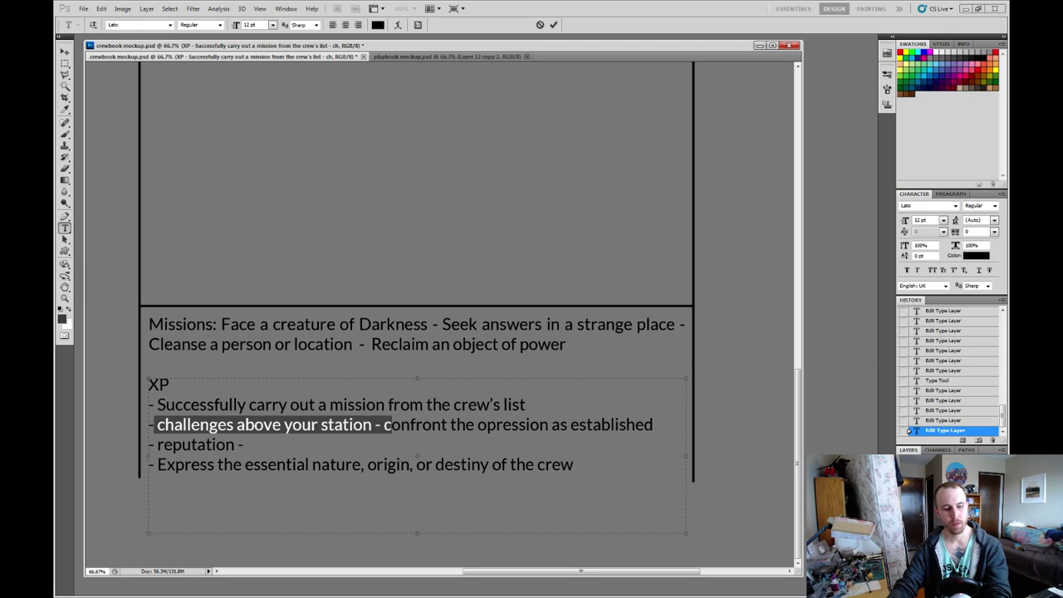
{"action": "key", "text": "BackSpace"}
{"action": "type", "text": "C"}
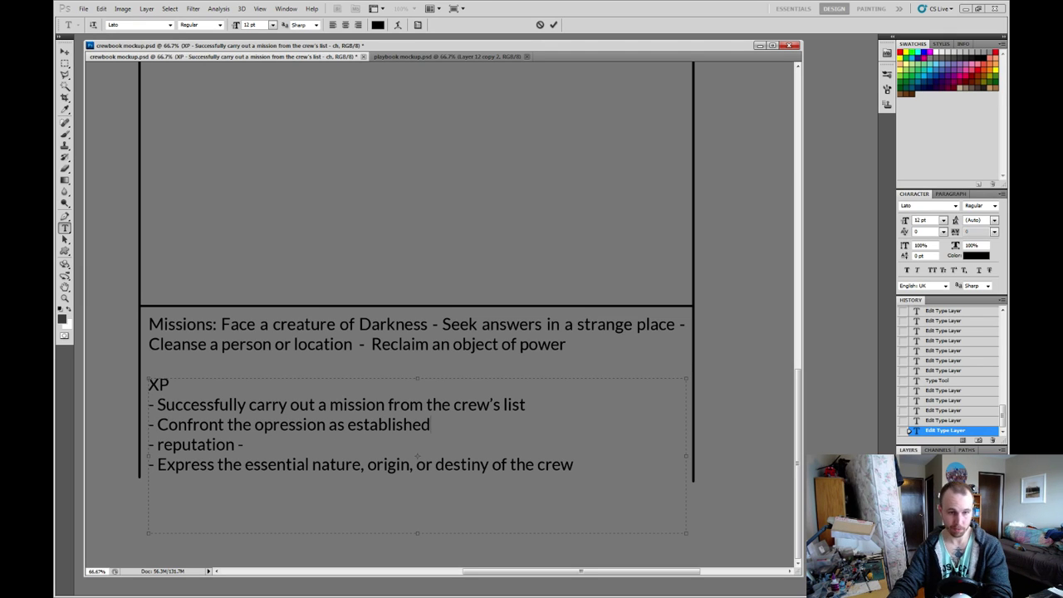
Review the mission trigger and the "Confront the opression as established" trigger in the XP list.
{"action": "left_click_drag", "start_coordinate": [526, 405], "coordinate": [157, 405]}
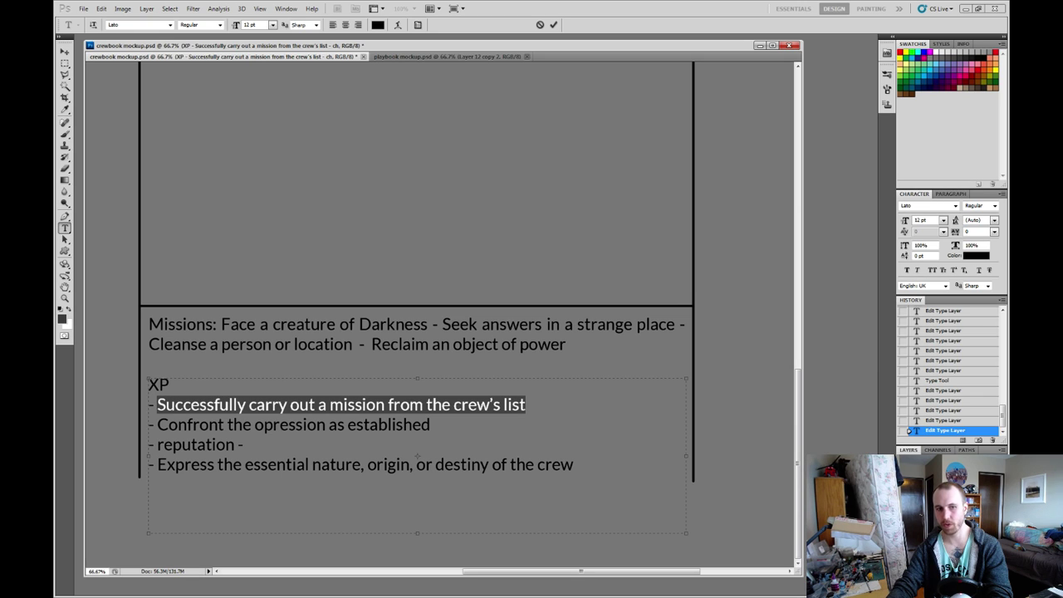
{"action": "left_click", "coordinate": [430, 425]}
{"action": "left_click", "coordinate": [157, 424], "text": "shift"}
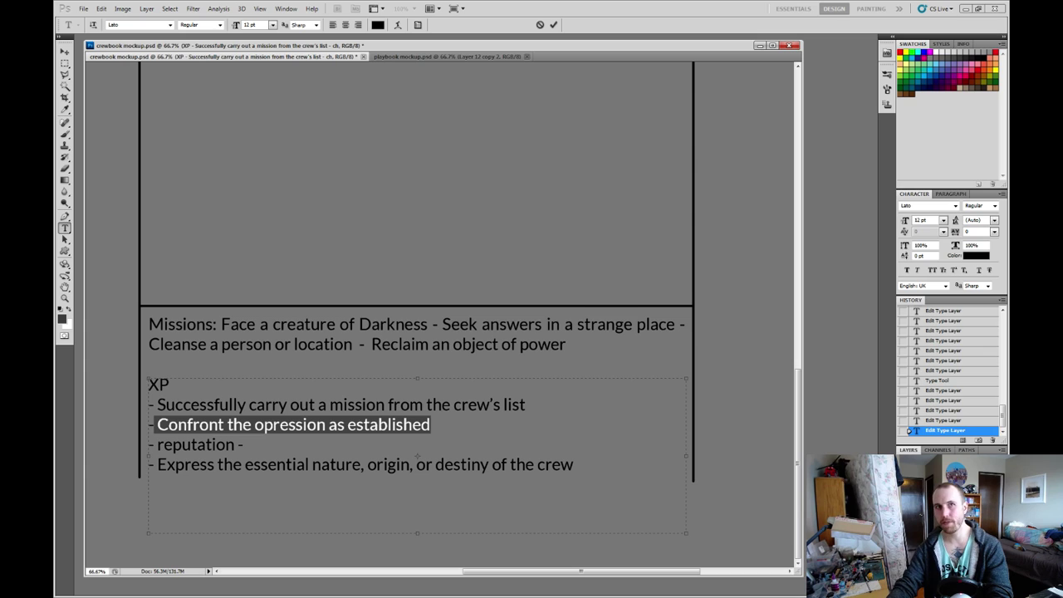
{"action": "left_click_drag", "start_coordinate": [430, 424], "coordinate": [157, 424]}
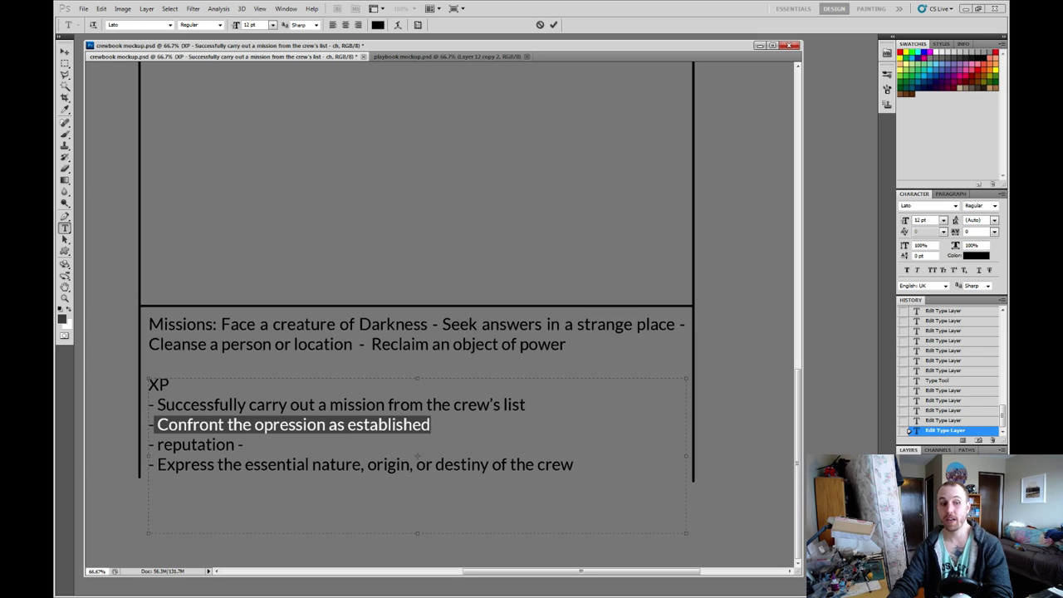
{"action": "left_click_drag", "start_coordinate": [431, 424], "coordinate": [149, 424]}
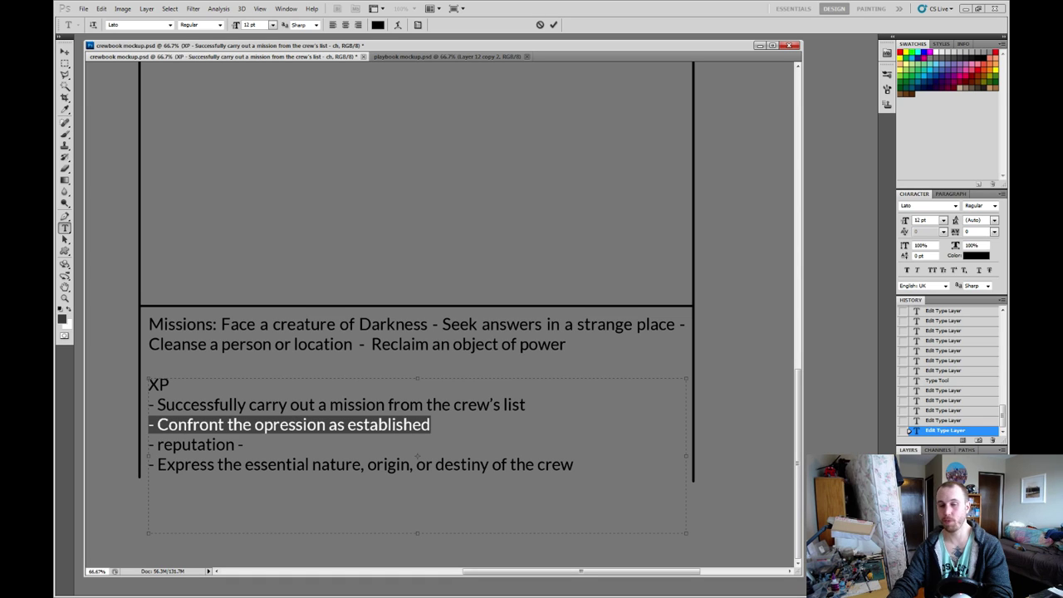
{"action": "left_click_drag", "start_coordinate": [430, 425], "coordinate": [148, 424]}
{"action": "left_click_drag", "start_coordinate": [430, 424], "coordinate": [149, 424]}
{"action": "left_click_drag", "start_coordinate": [217, 404], "coordinate": [461, 405]}
{"action": "left_click", "coordinate": [461, 405]}
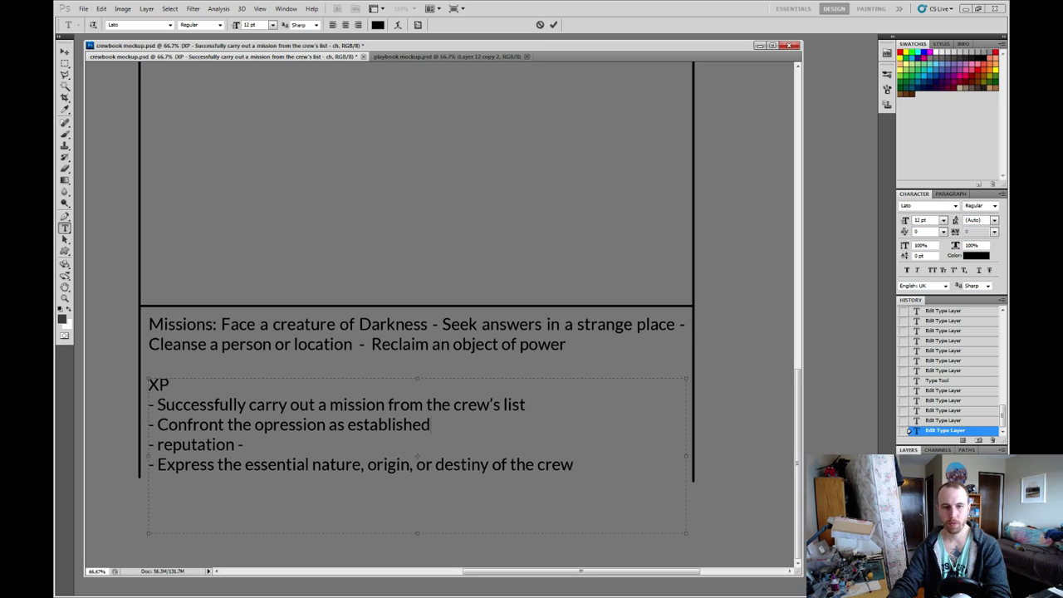
{"action": "left_click_drag", "start_coordinate": [430, 424], "coordinate": [149, 425]}
{"action": "left_click_drag", "start_coordinate": [430, 424], "coordinate": [149, 424]}
{"action": "left_click_drag", "start_coordinate": [430, 424], "coordinate": [149, 424]}
{"action": "left_click_drag", "start_coordinate": [525, 405], "coordinate": [155, 405]}
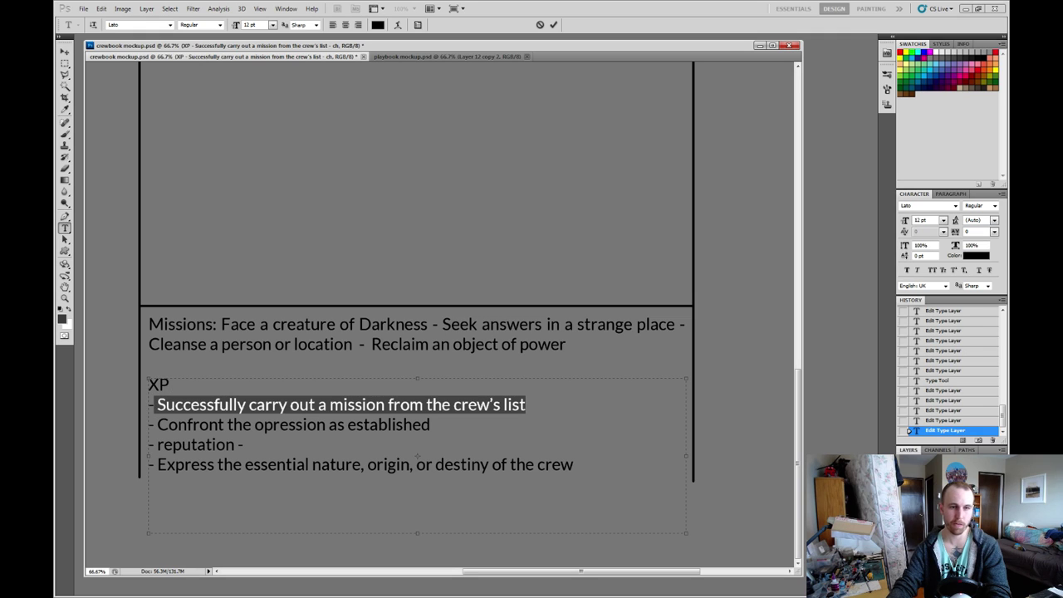
{"action": "left_click", "coordinate": [430, 425]}
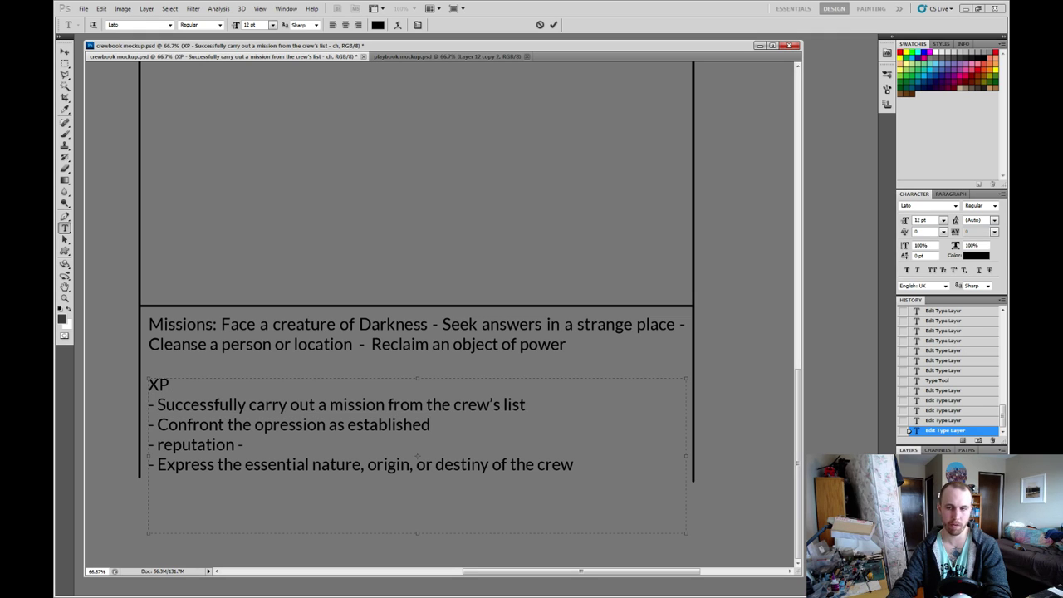
{"action": "left_click_drag", "start_coordinate": [430, 425], "coordinate": [157, 424]}
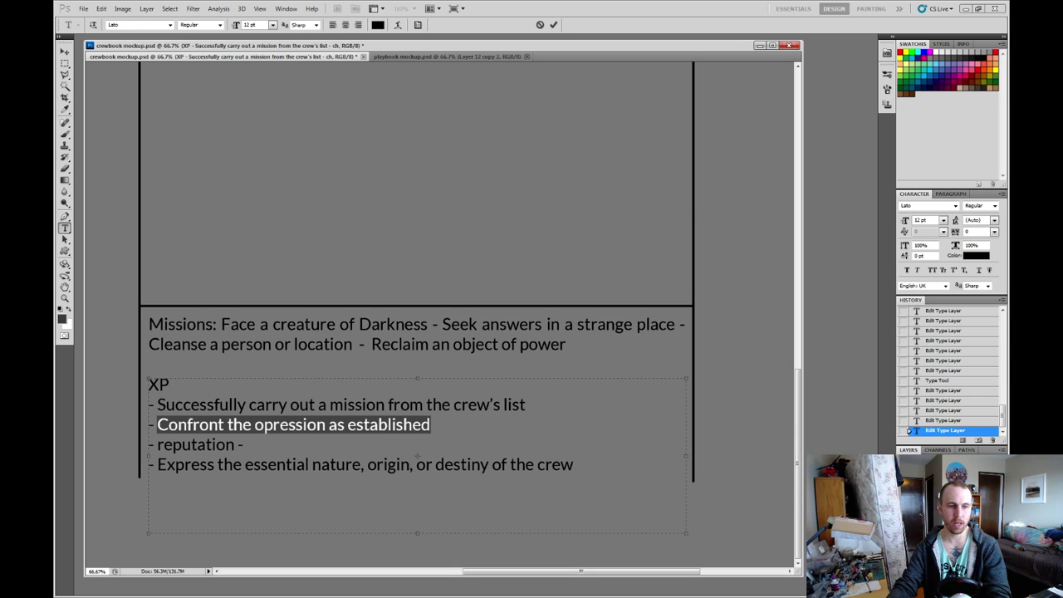
{"action": "left_click", "coordinate": [430, 424]}
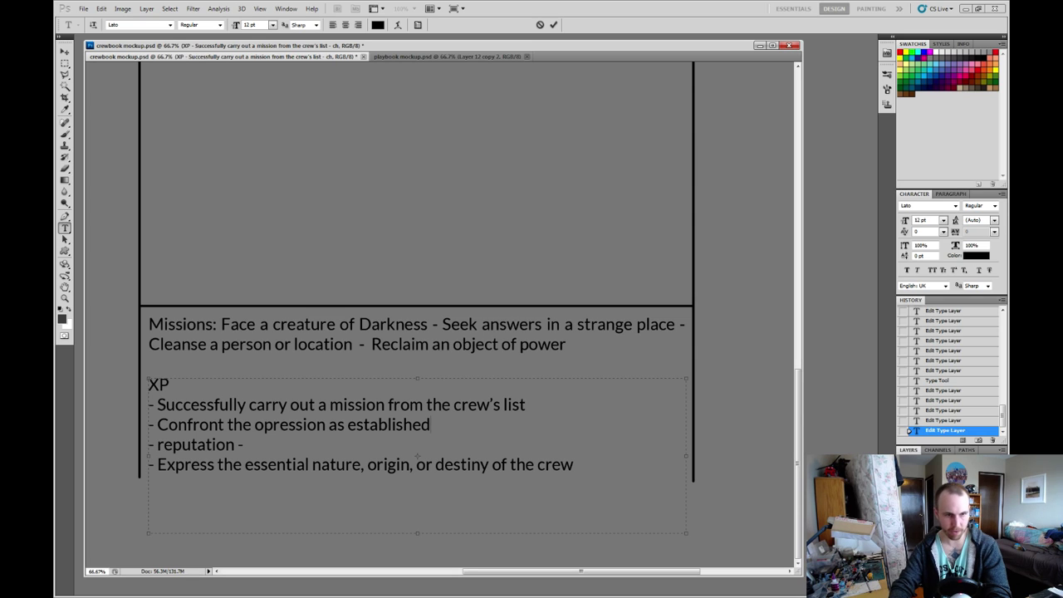
Correct the spelling of "opression" to "oppression" in the second XP trigger.
{"action": "key", "text": "shift+Up"}
{"action": "key", "text": "shift+Home"}
{"action": "key", "text": "shift+Down"}
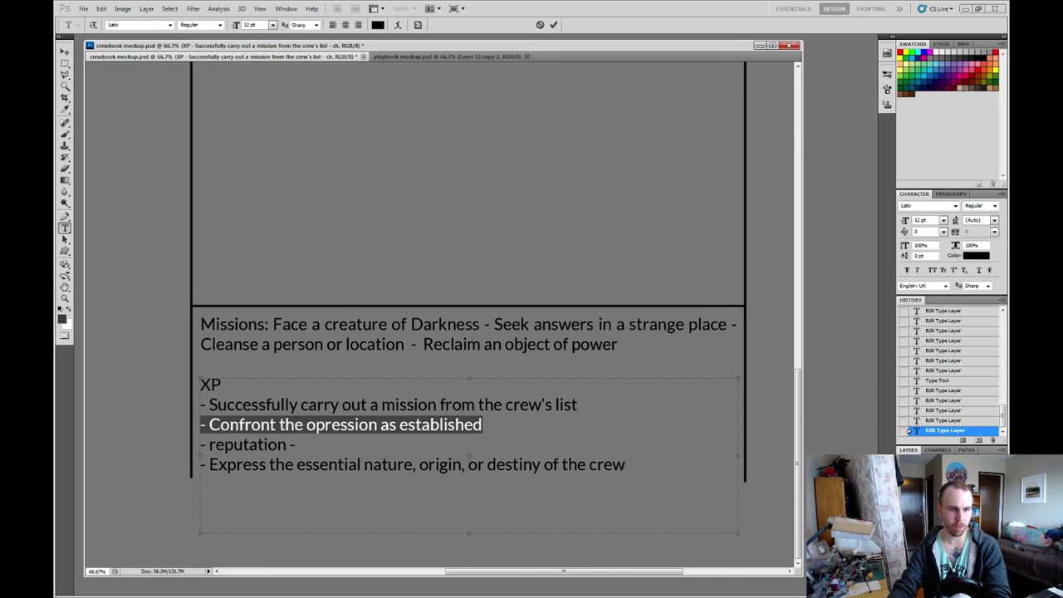
{"action": "key", "text": "End"}
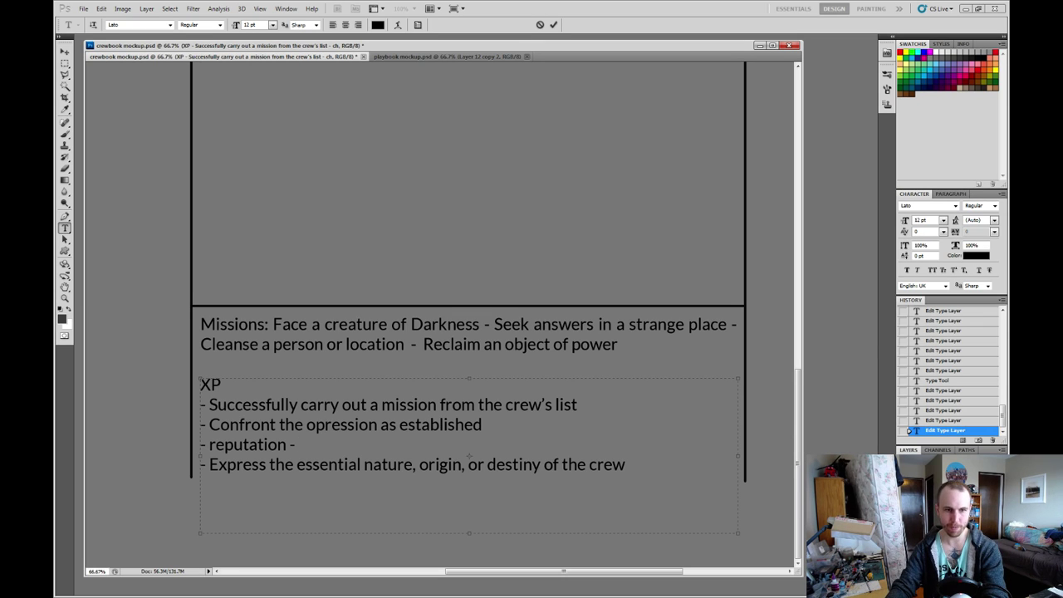
{"action": "left_click", "coordinate": [330, 424]}
{"action": "type", "text": "p"}
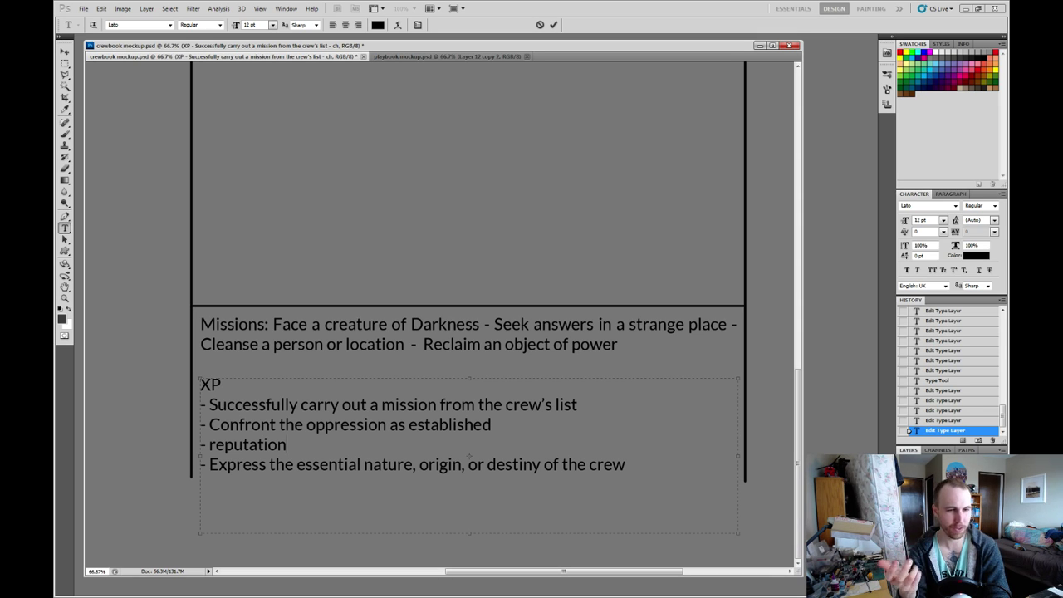
Replace the "reputation" placeholder in the third XP trigger with "Uncover".
{"action": "key", "text": "shift+Left"}
{"action": "key", "text": "shift+Left"}
{"action": "key", "text": "shift+Left"}
{"action": "key", "text": "shift+Left"}
{"action": "key", "text": "shift+Left"}
{"action": "key", "text": "shift+Left"}
{"action": "key", "text": "shift+Left"}
{"action": "key", "text": "shift+Left"}
{"action": "key", "text": "shift+Left"}
{"action": "key", "text": "shift+Left"}
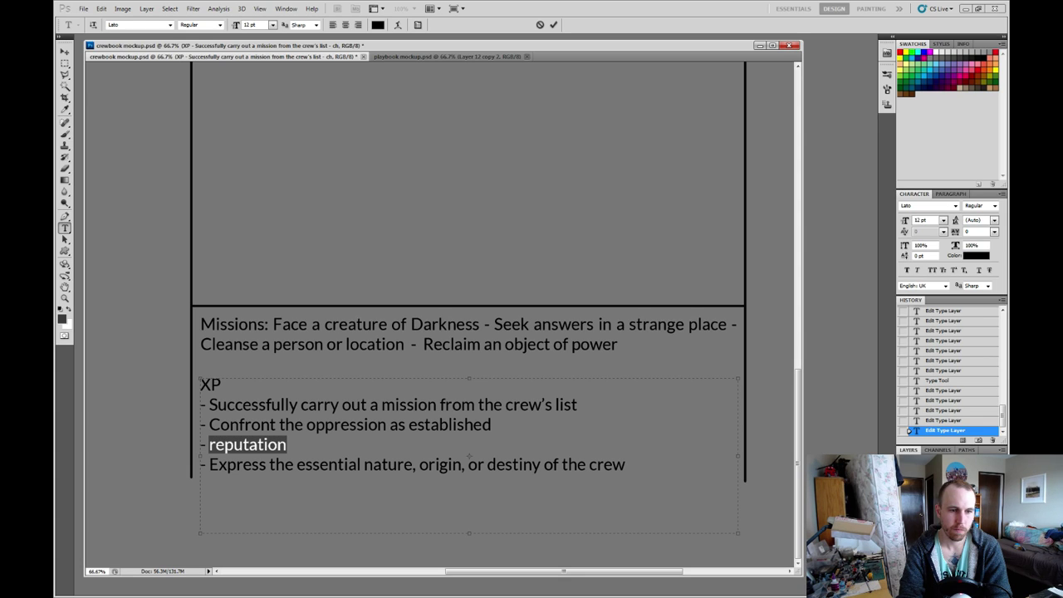
{"action": "type", "text": "Uncover"}
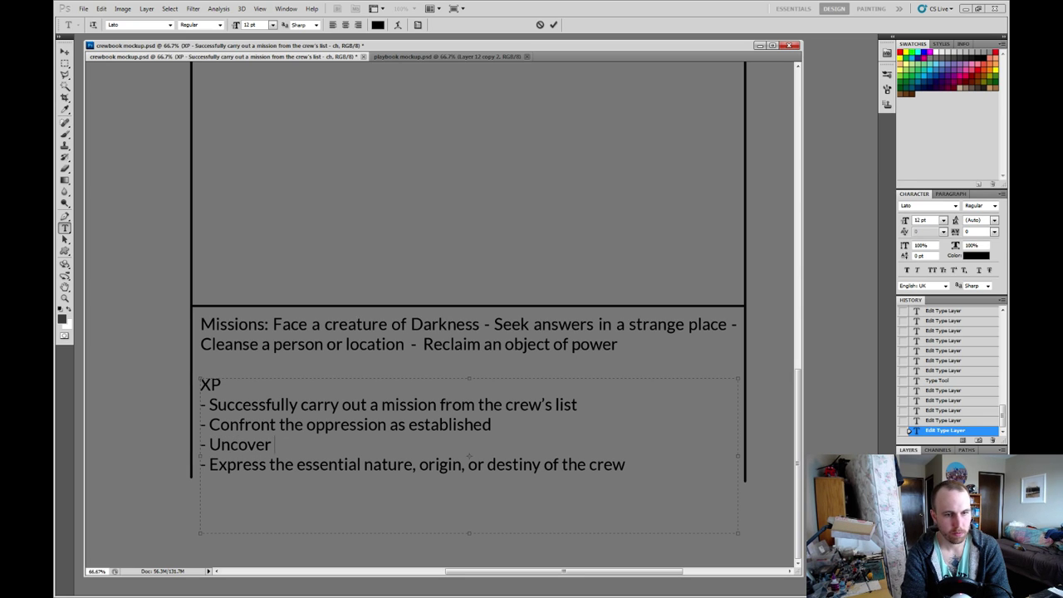
Replace "Uncover" in the third XP trigger with "Explore the nature of the Darkness".
{"action": "key", "text": "BackSpace"}
{"action": "key", "text": "BackSpace"}
{"action": "key", "text": "BackSpace"}
{"action": "key", "text": "BackSpace"}
{"action": "key", "text": "BackSpace"}
{"action": "key", "text": "BackSpace"}
{"action": "key", "text": "BackSpace"}
{"action": "type", "text": "Explore the"}
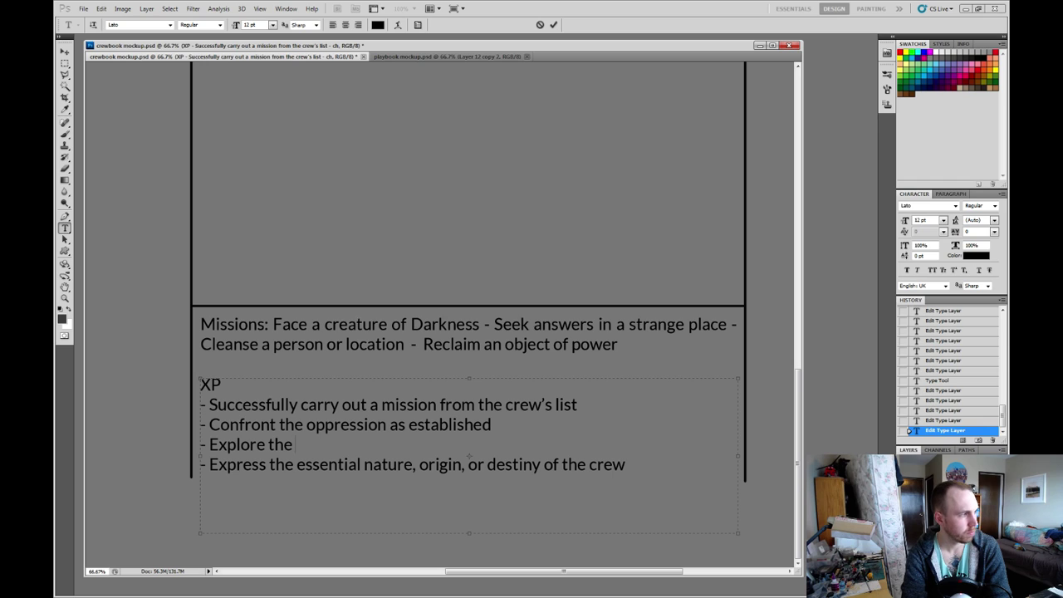
{"action": "type", "text": " nature of"}
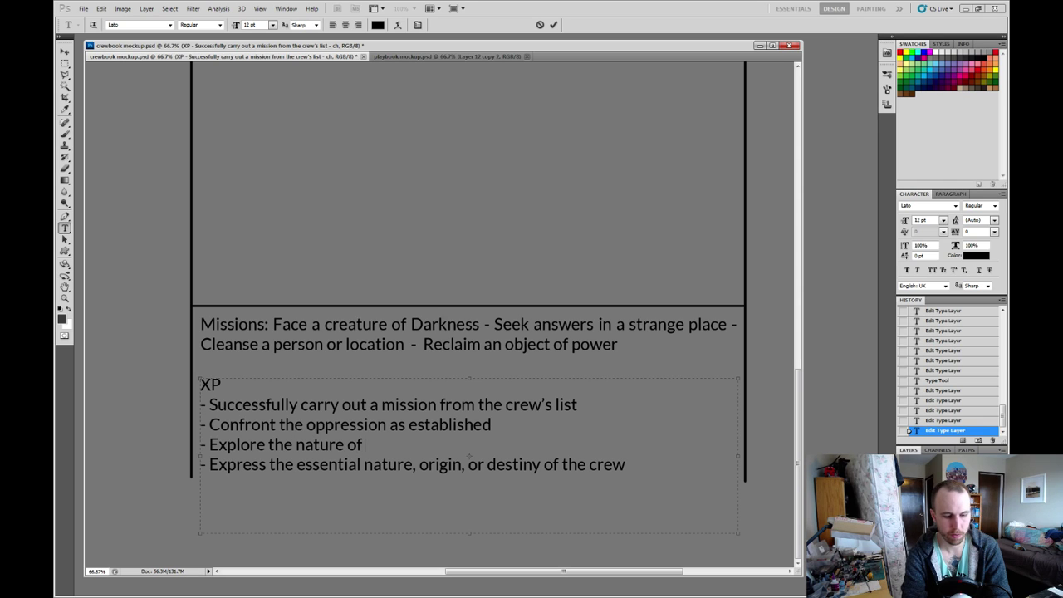
{"action": "type", "text": " the Darkness"}
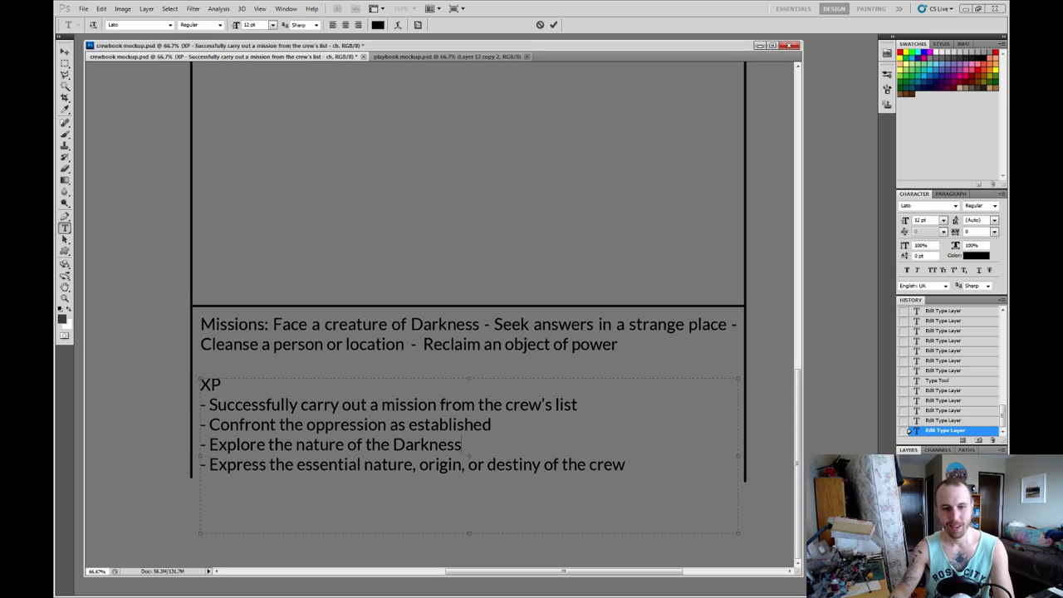
{"action": "key", "text": "Right"}
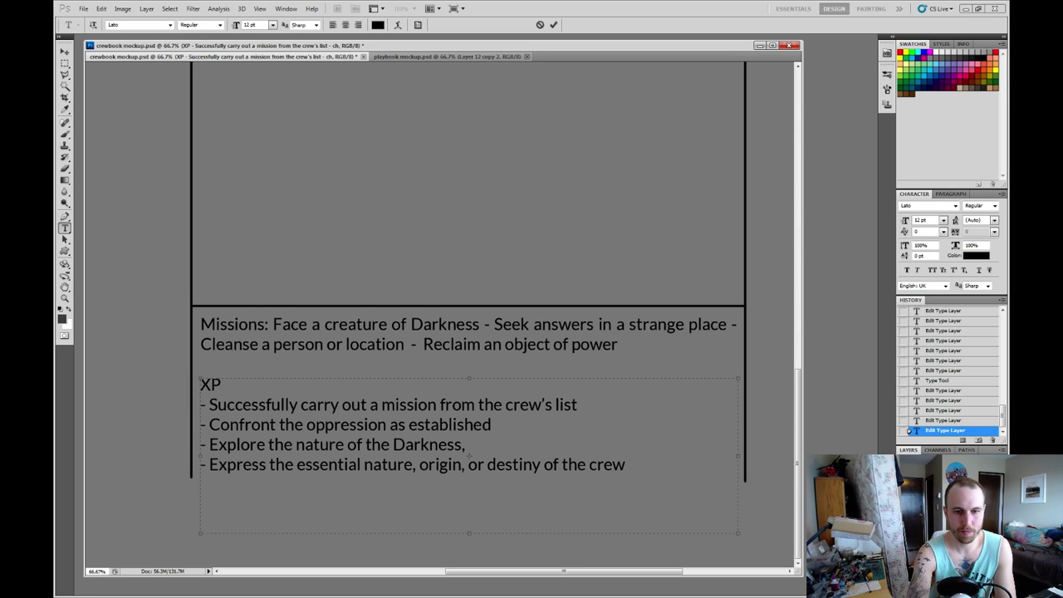
{"action": "type", "text": "and pu"}
{"action": "key", "text": "BackSpace"}
{"action": "key", "text": "BackSpace"}
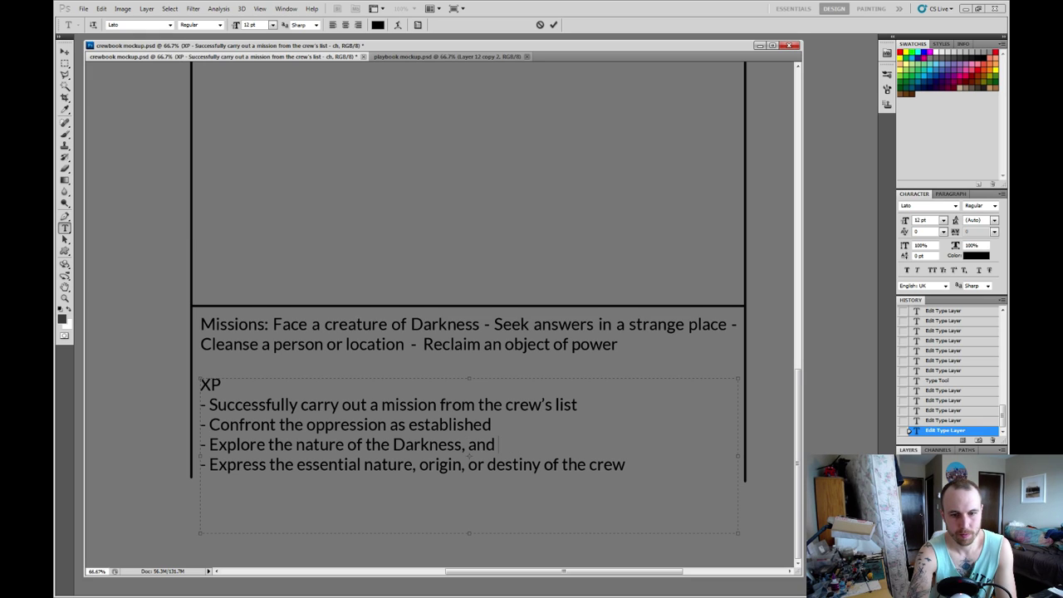
{"action": "key", "text": "BackSpace"}
{"action": "key", "text": "BackSpace"}
{"action": "key", "text": "BackSpace"}
{"action": "key", "text": "BackSpace"}
{"action": "key", "text": "BackSpace"}
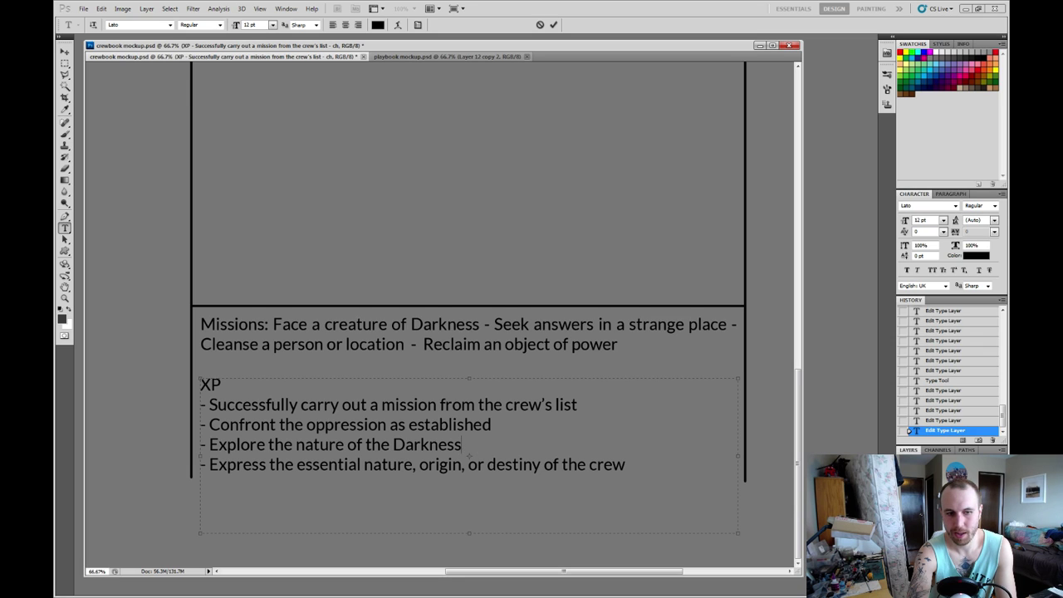
Extend the Darkness trigger with ", and redeem those who fallen".
{"action": "type", "text": ", and s"}
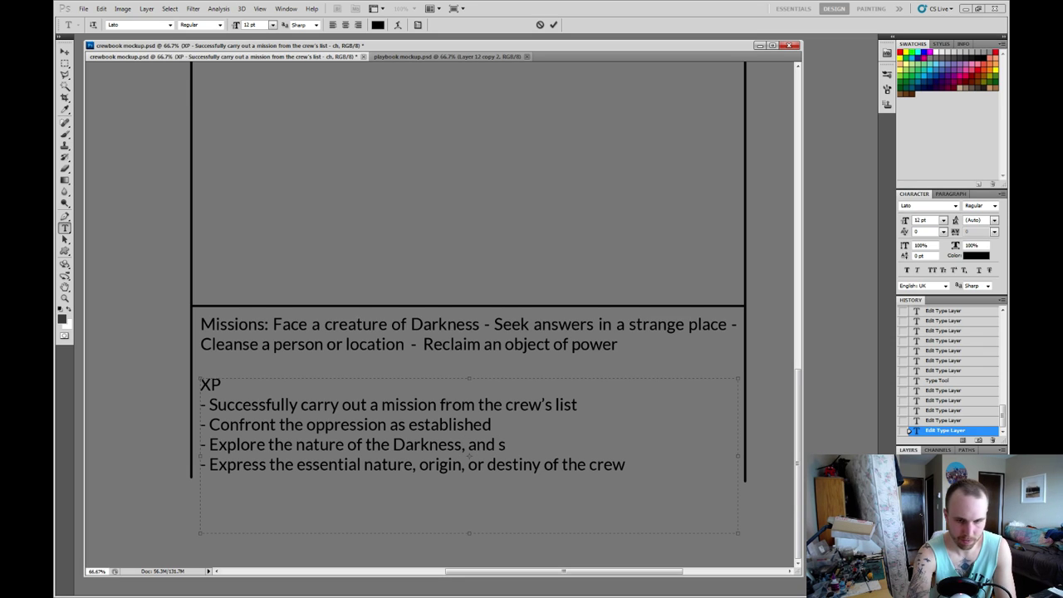
{"action": "key", "text": "BackSpace"}
{"action": "type", "text": "redeem those who fallen"}
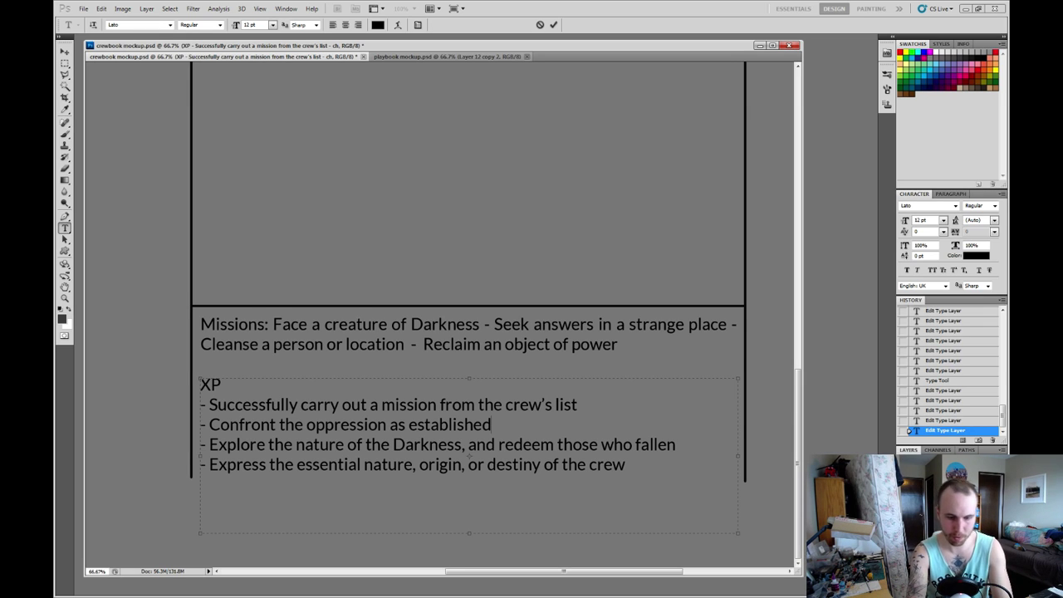
Append ", and comfort those who suffer" to the oppression trigger and commit the XP text edits.
{"action": "type", "text": ", and"}
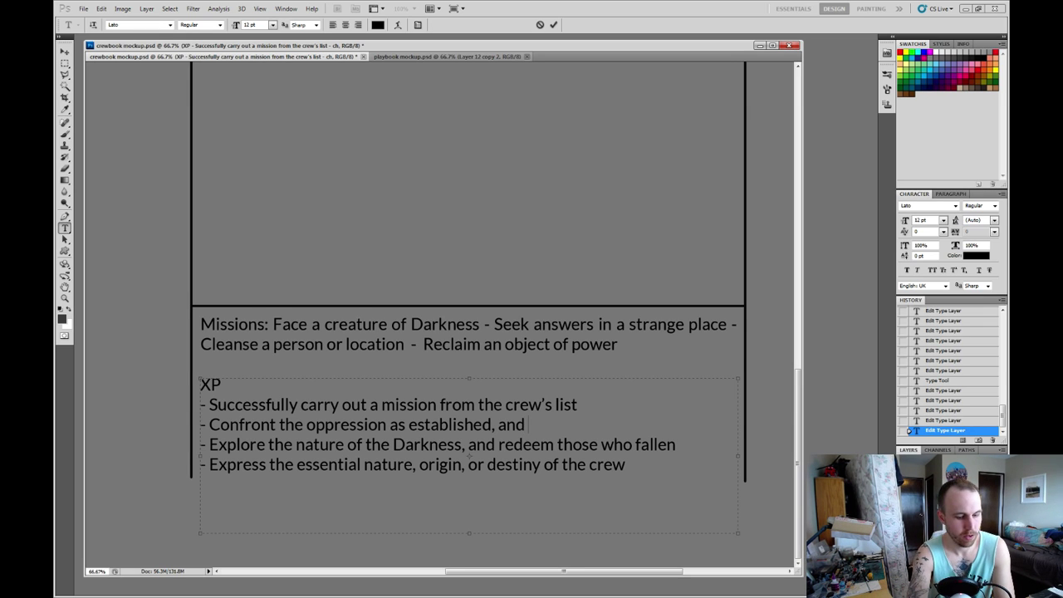
{"action": "type", "text": " comfort th"}
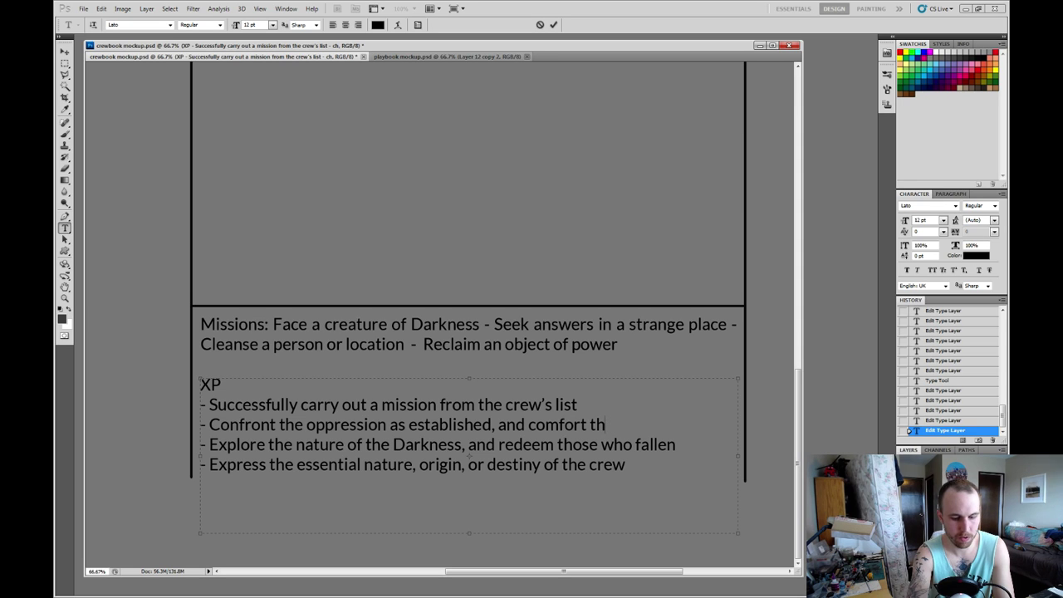
{"action": "type", "text": "ose who suffer"}
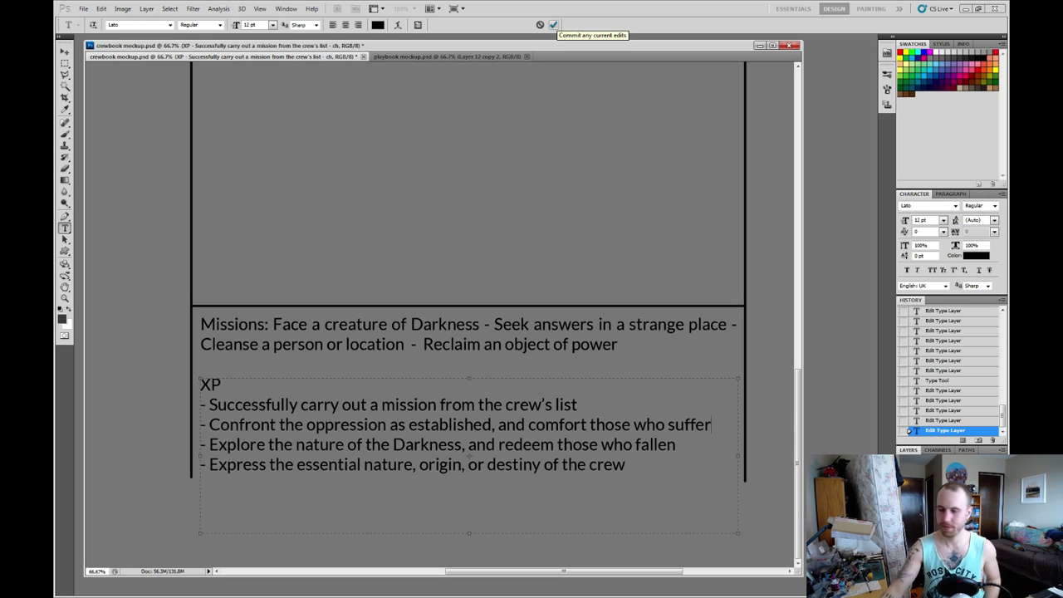
{"action": "left_click", "coordinate": [554, 25]}
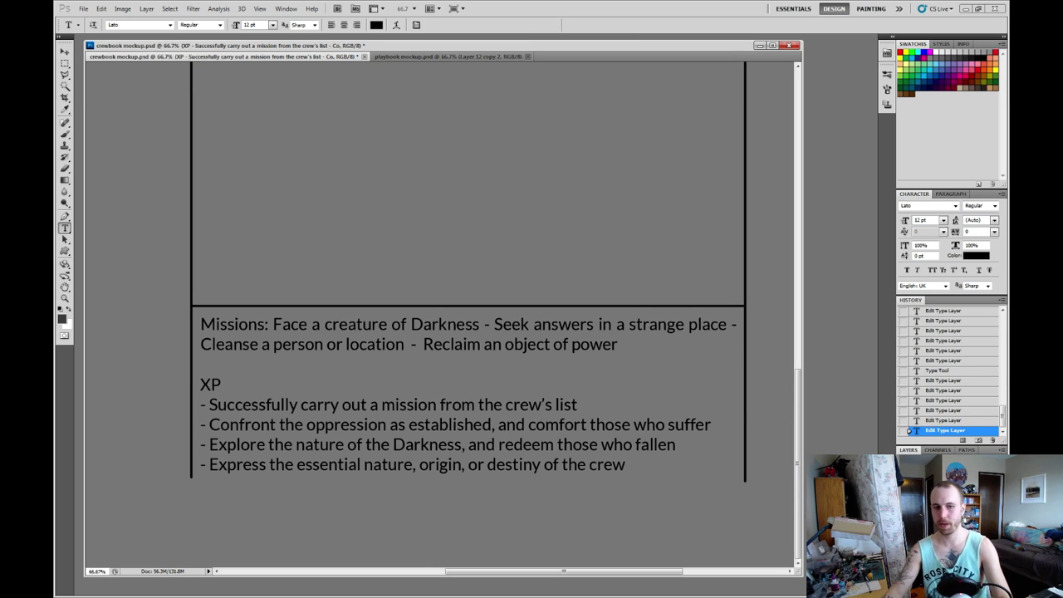
Review the crewbook layout at 33.3% zoom, including the special abilities, Transcendance box, creation lists and Hideout map.
{"action": "scroll", "coordinate": [440, 315], "scroll_direction": "up", "scroll_amount": 10}
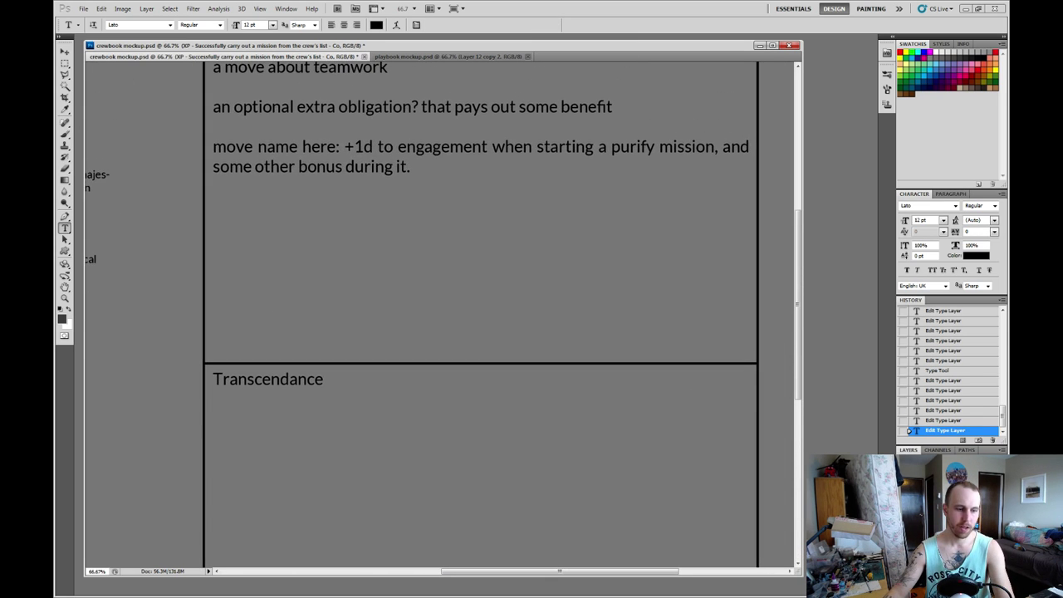
{"action": "key", "text": "z"}
{"action": "key", "text": "ctrl+minus"}
{"action": "key", "text": "ctrl+minus"}
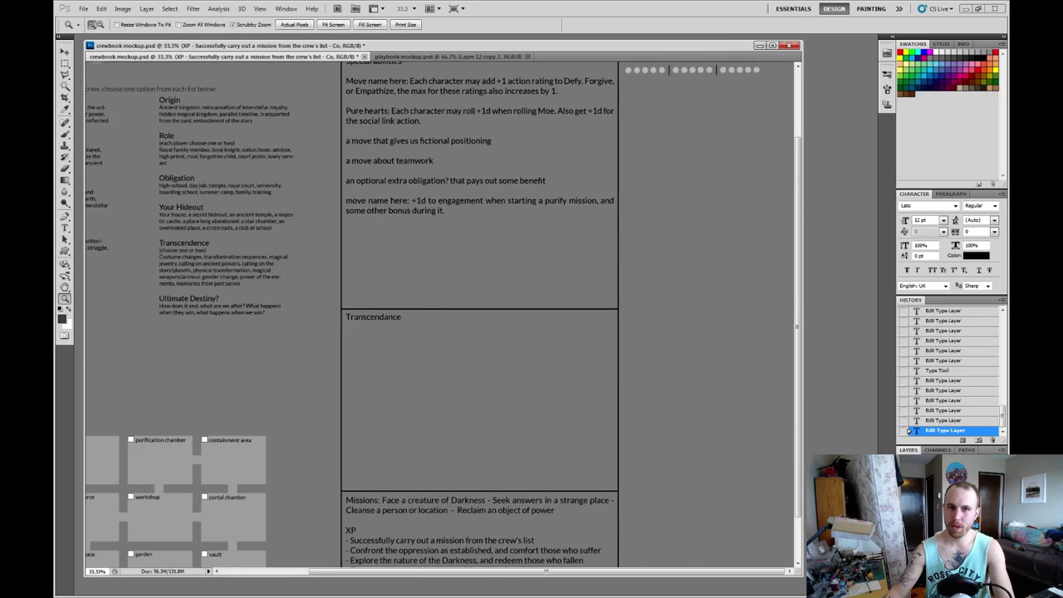
{"action": "scroll", "coordinate": [440, 315], "scroll_direction": "left", "scroll_amount": 3}
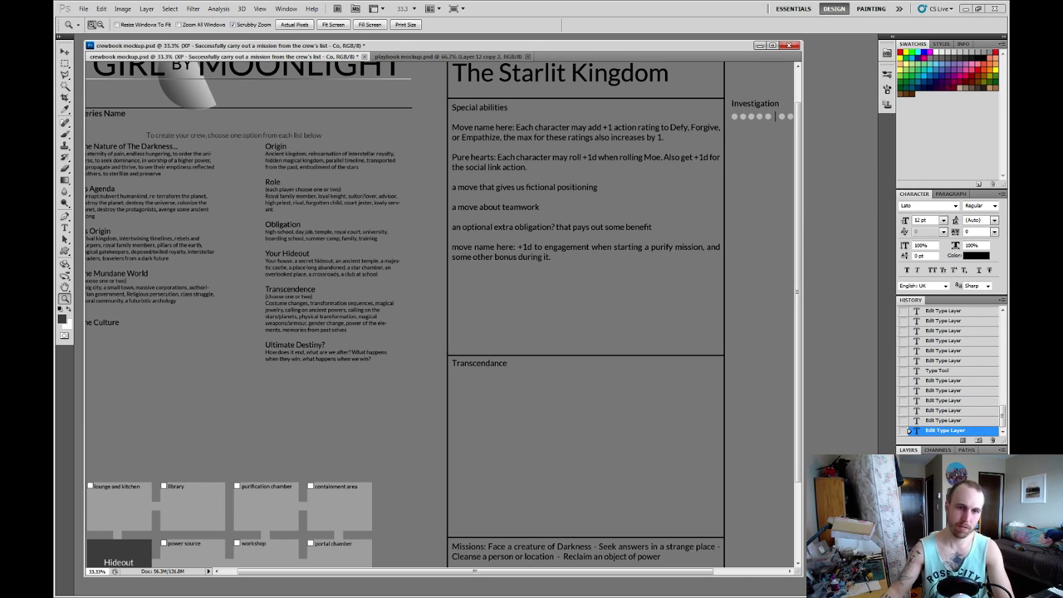
{"action": "scroll", "coordinate": [440, 316], "scroll_direction": "down", "scroll_amount": 3}
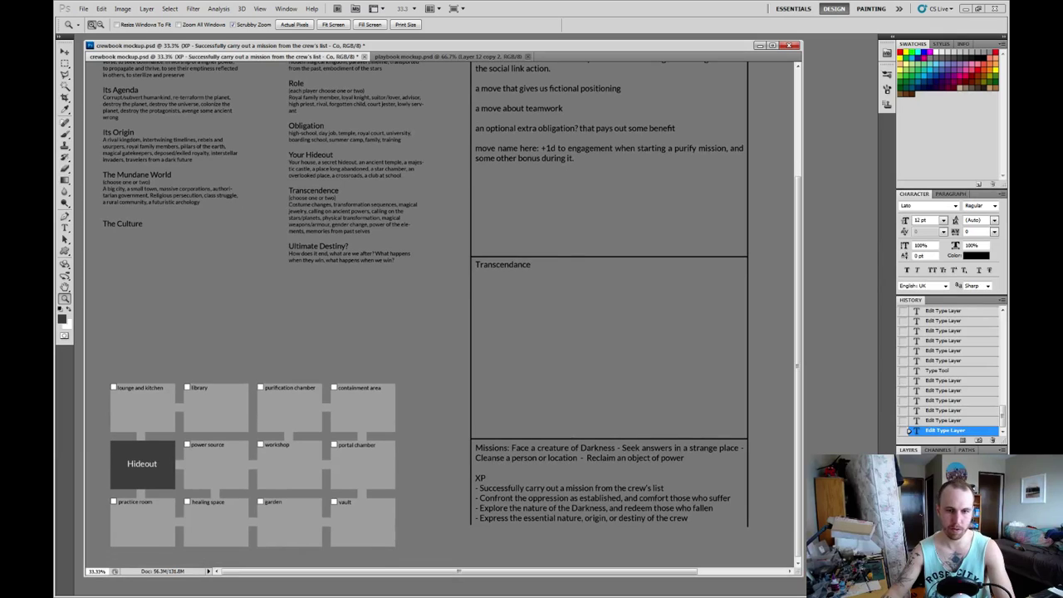